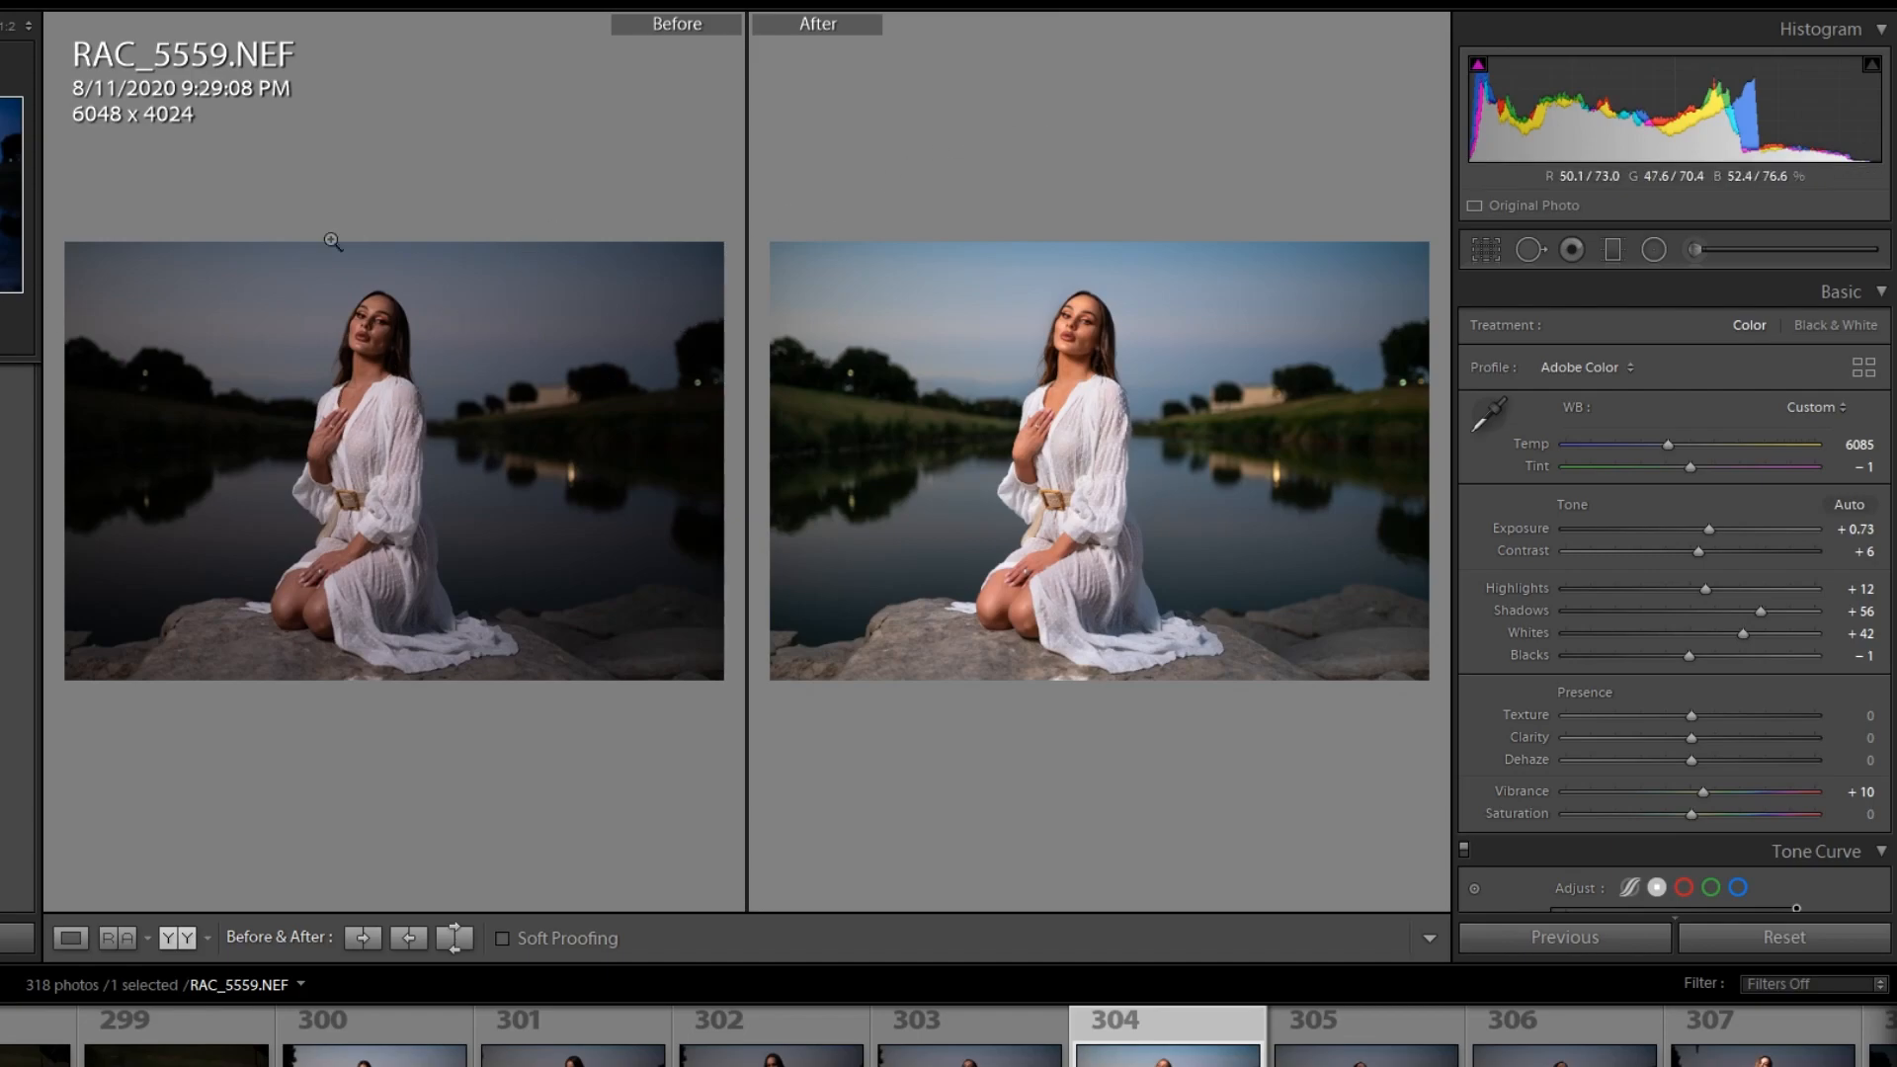
Step: Inspect the before and after versions of the portrait up close on the woman's face
click(8, 28)
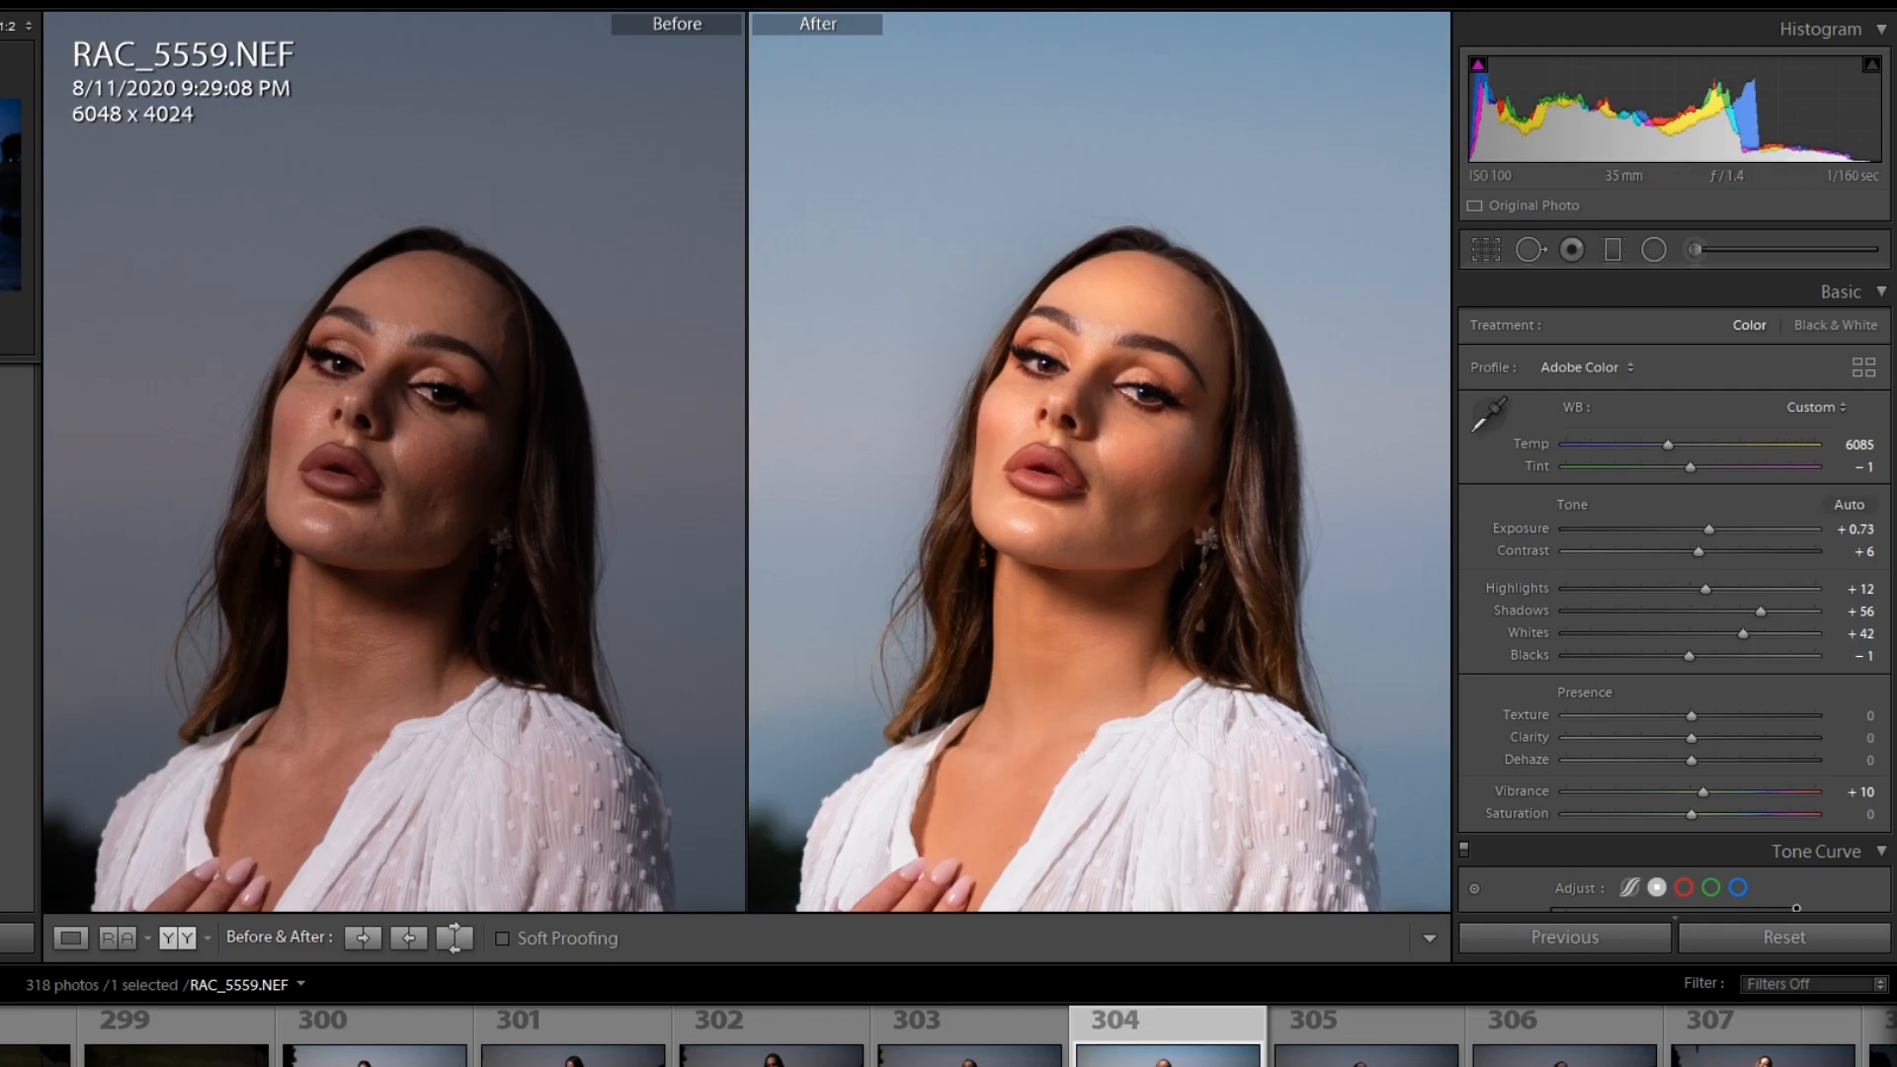
click(7, 25)
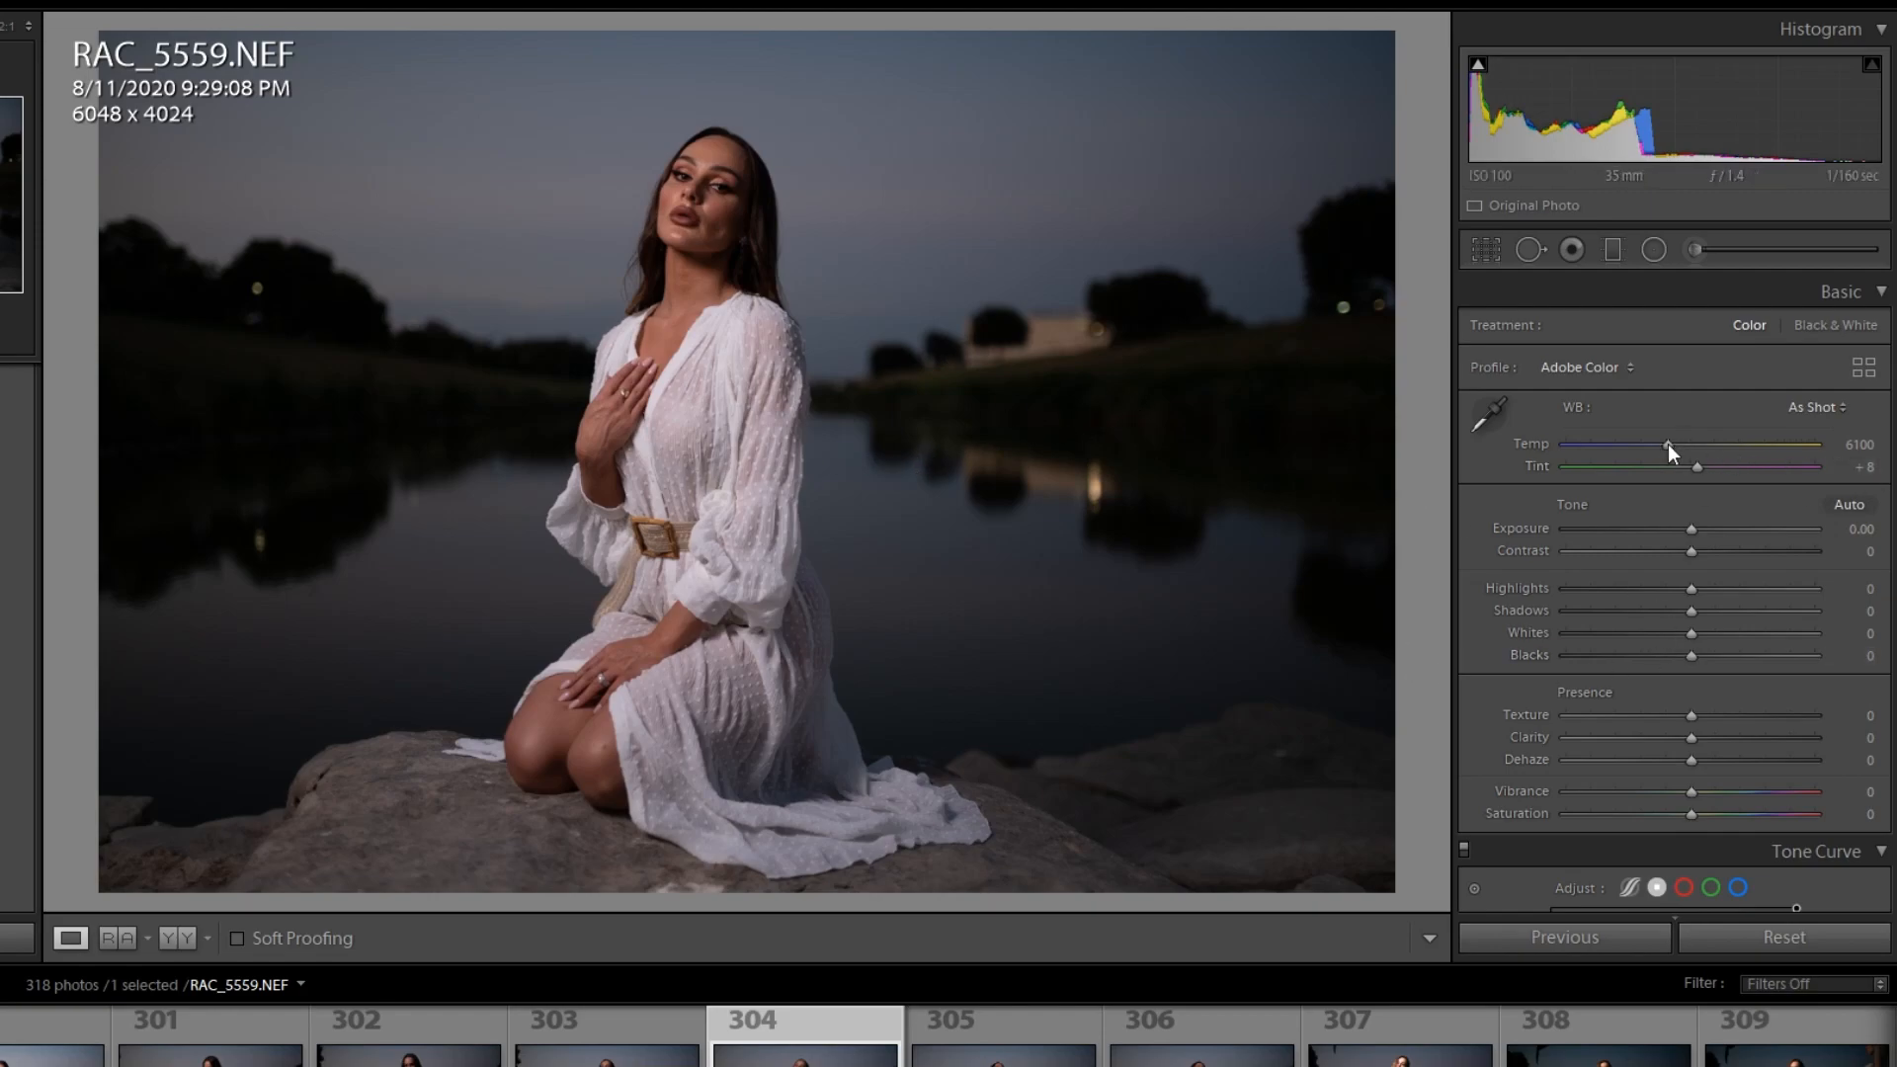
Step: Set the unedited photo's white balance Temp to 6507, Exposure to +0.21 and Contrast to +6
drag(1667, 449, 1675, 449)
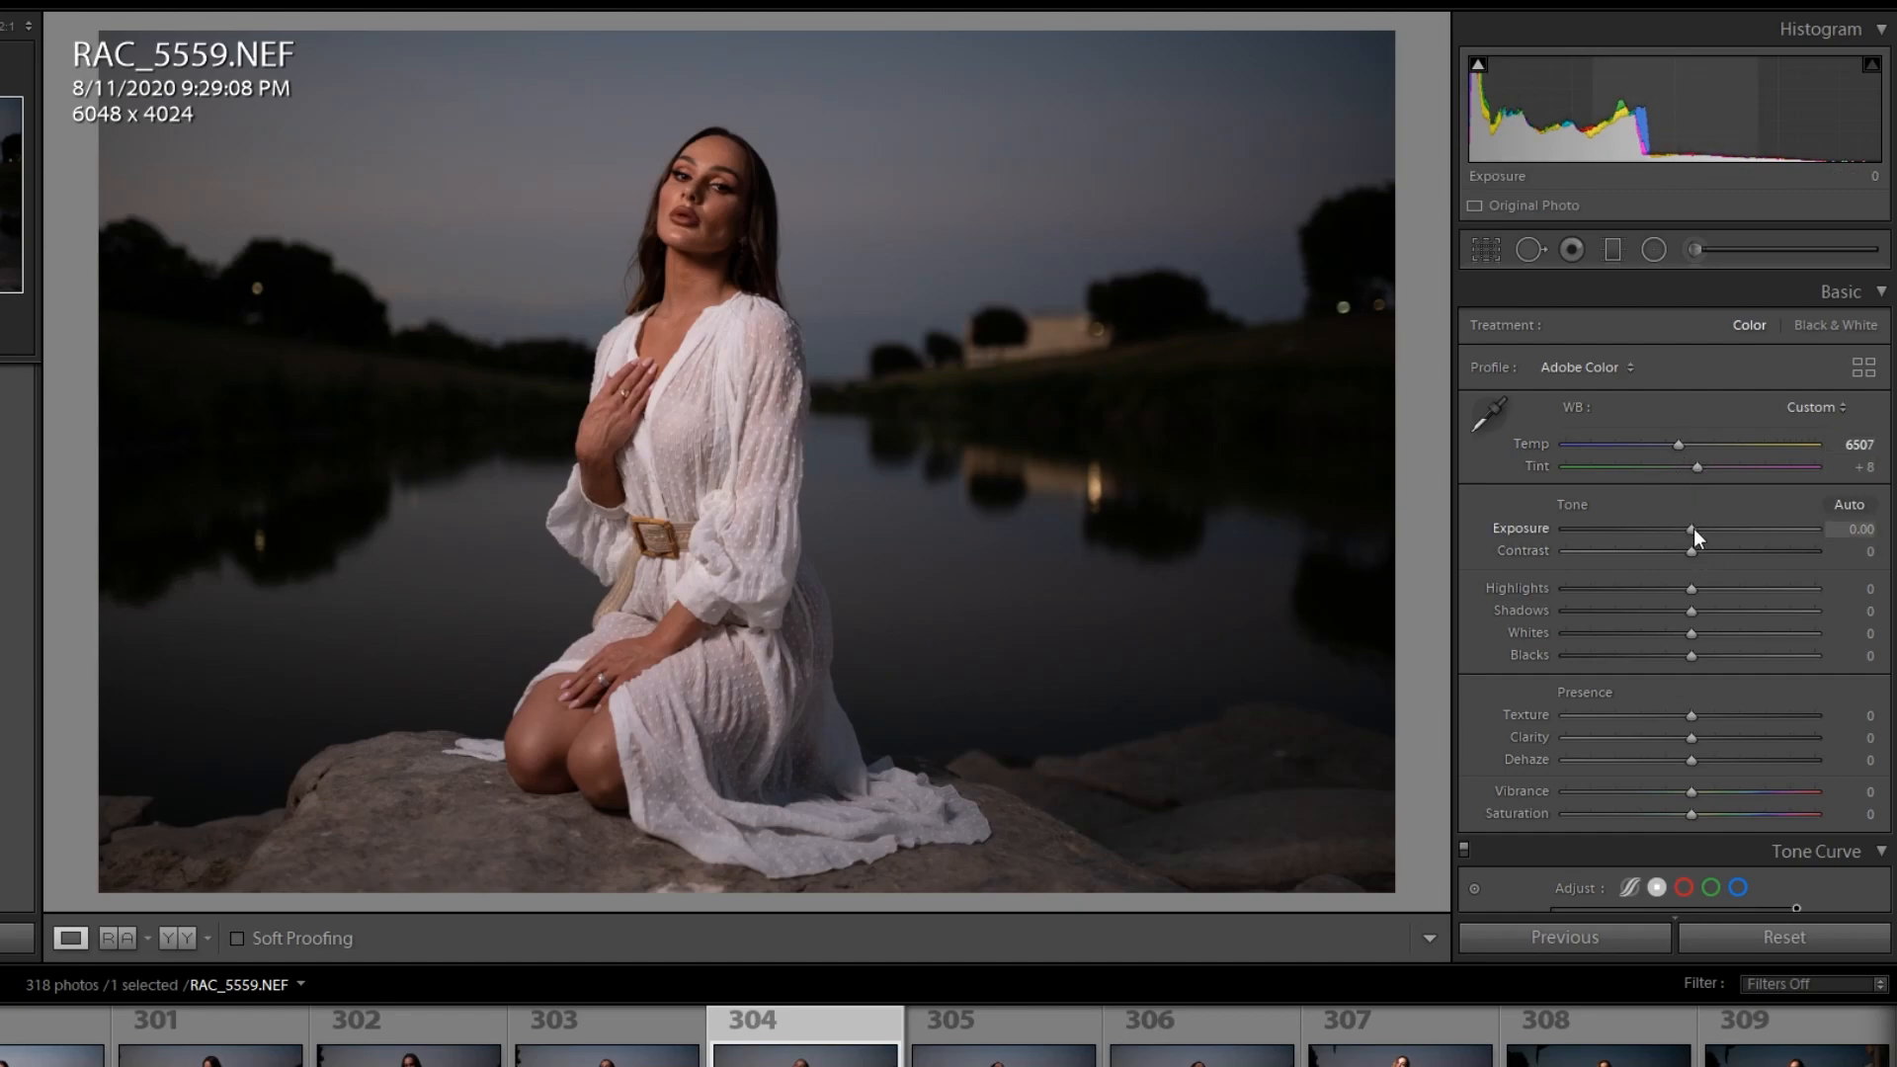
drag(1694, 528, 1698, 530)
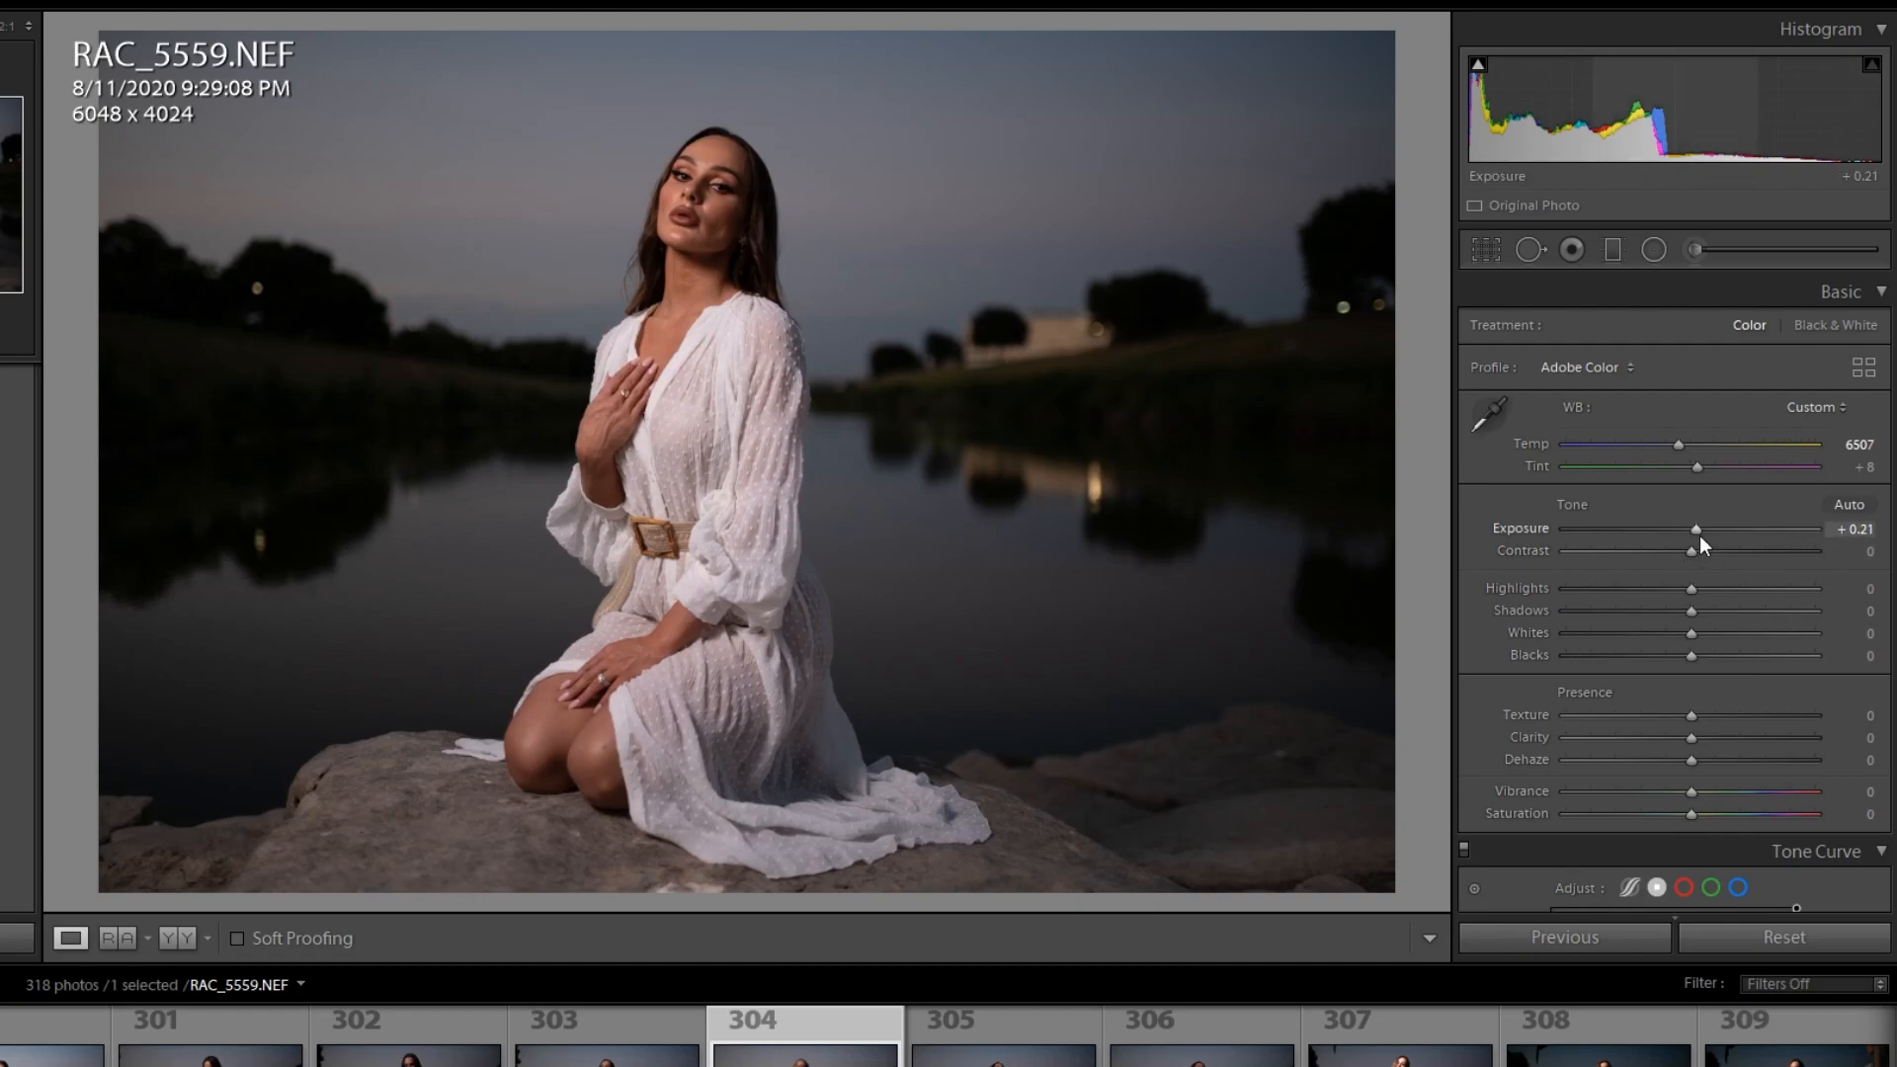
drag(1694, 554, 1698, 554)
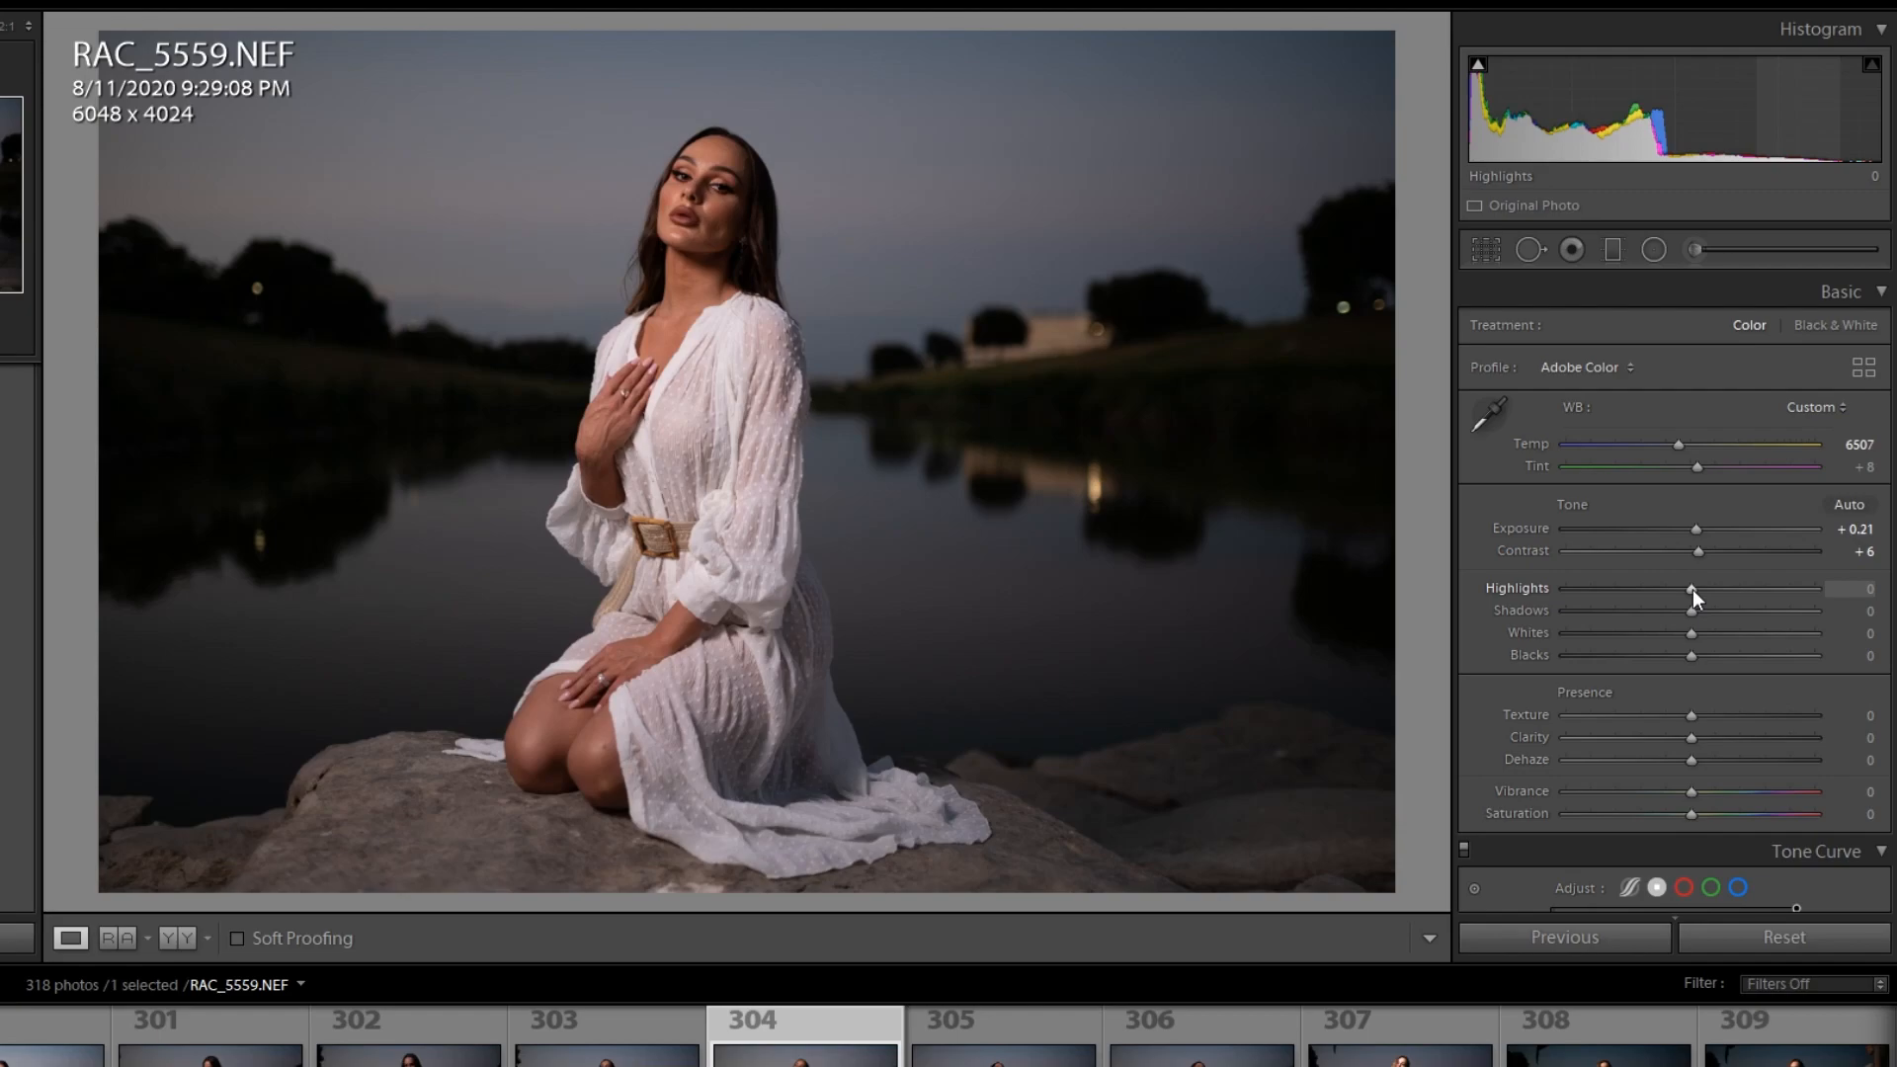
Step: Try Highlights at −100 and reset them, then set Shadows to +82 and Highlights to +36
drag(1692, 589, 1231, 575)
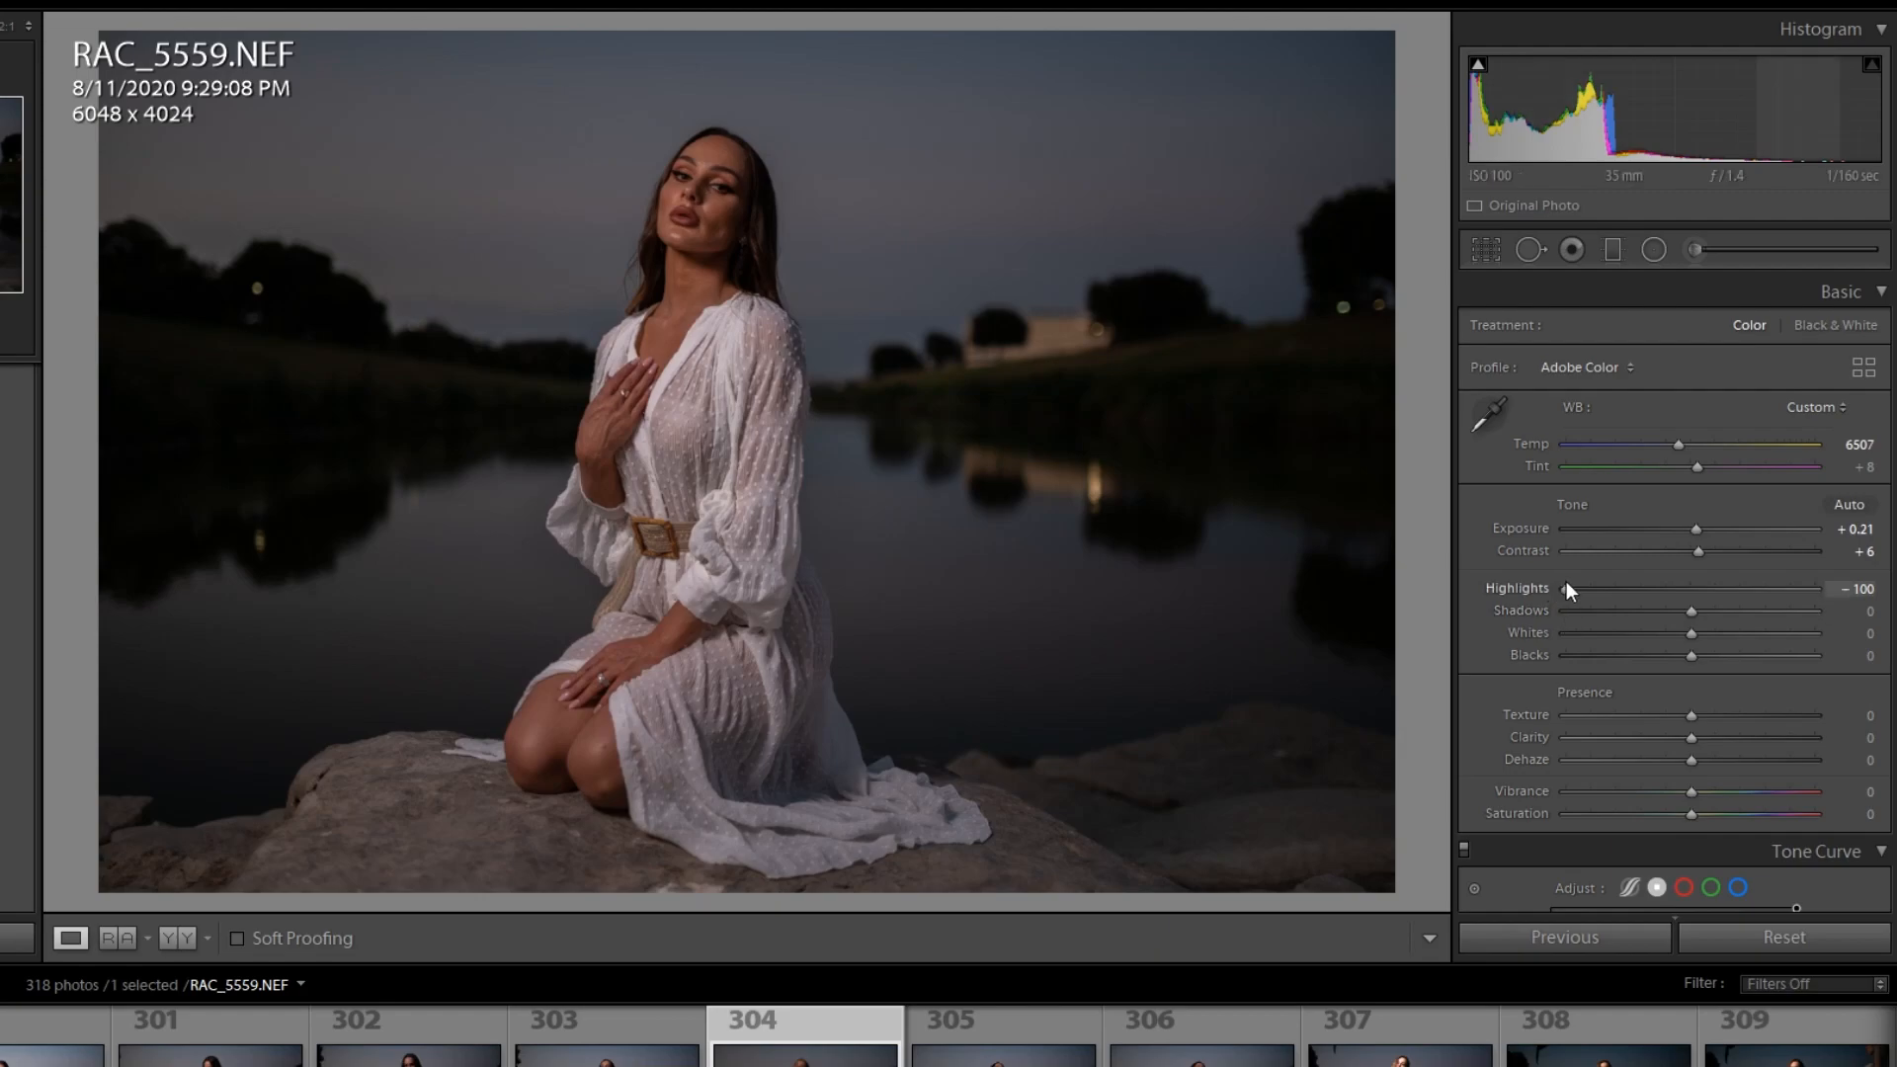
drag(1567, 589, 1691, 589)
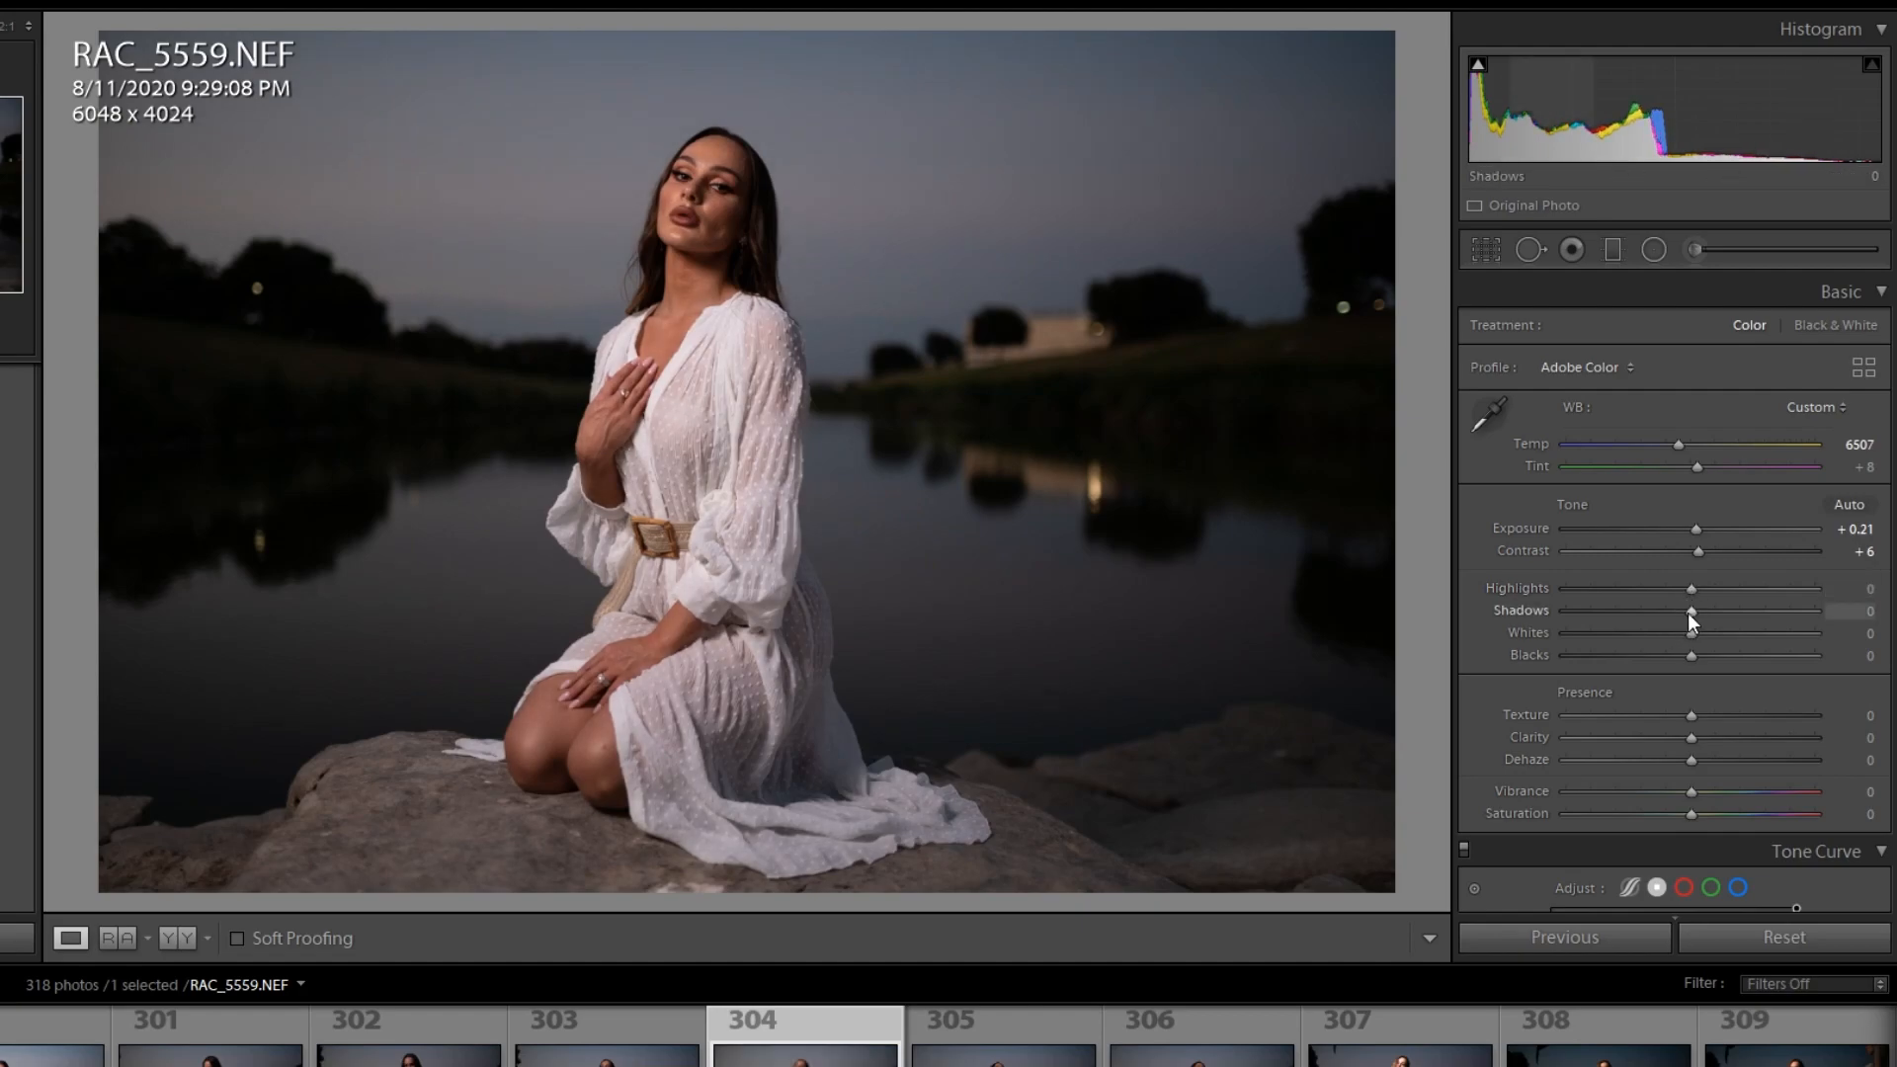
drag(1691, 612, 1793, 621)
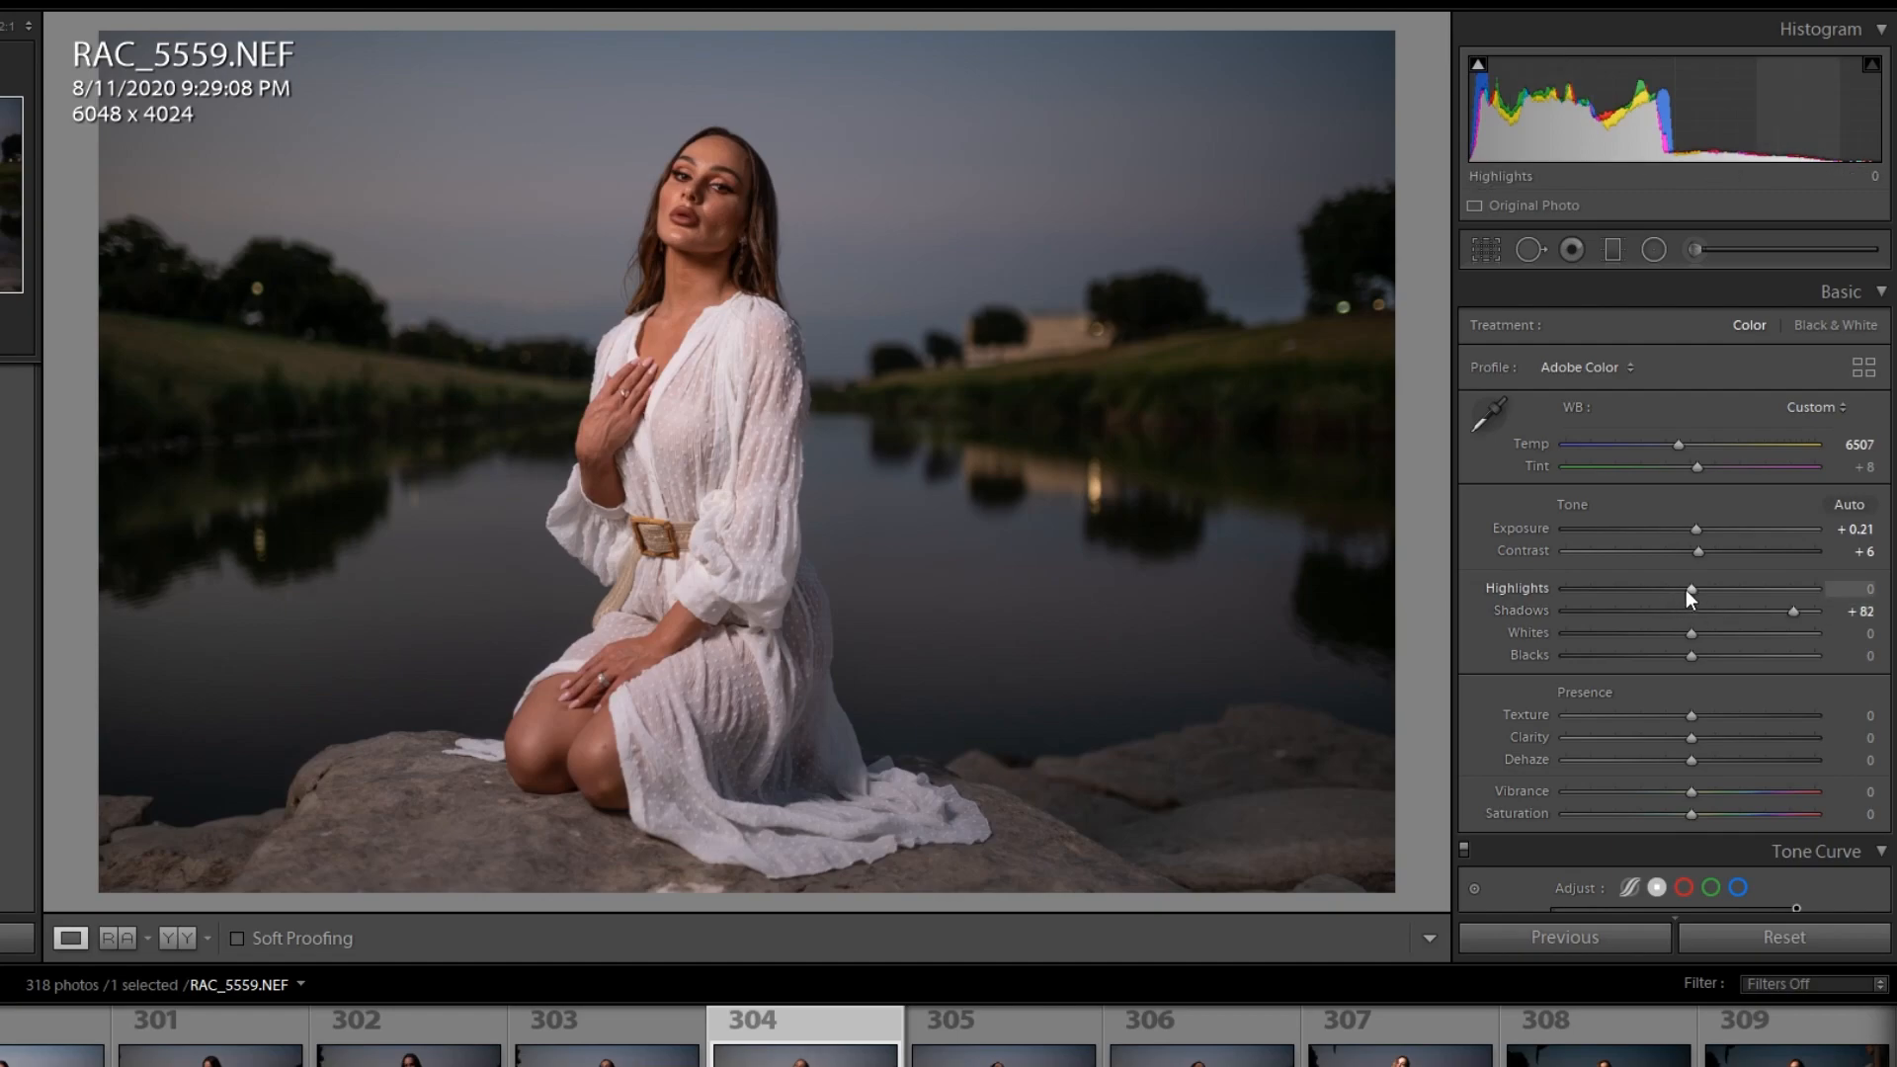
drag(1686, 589, 1729, 595)
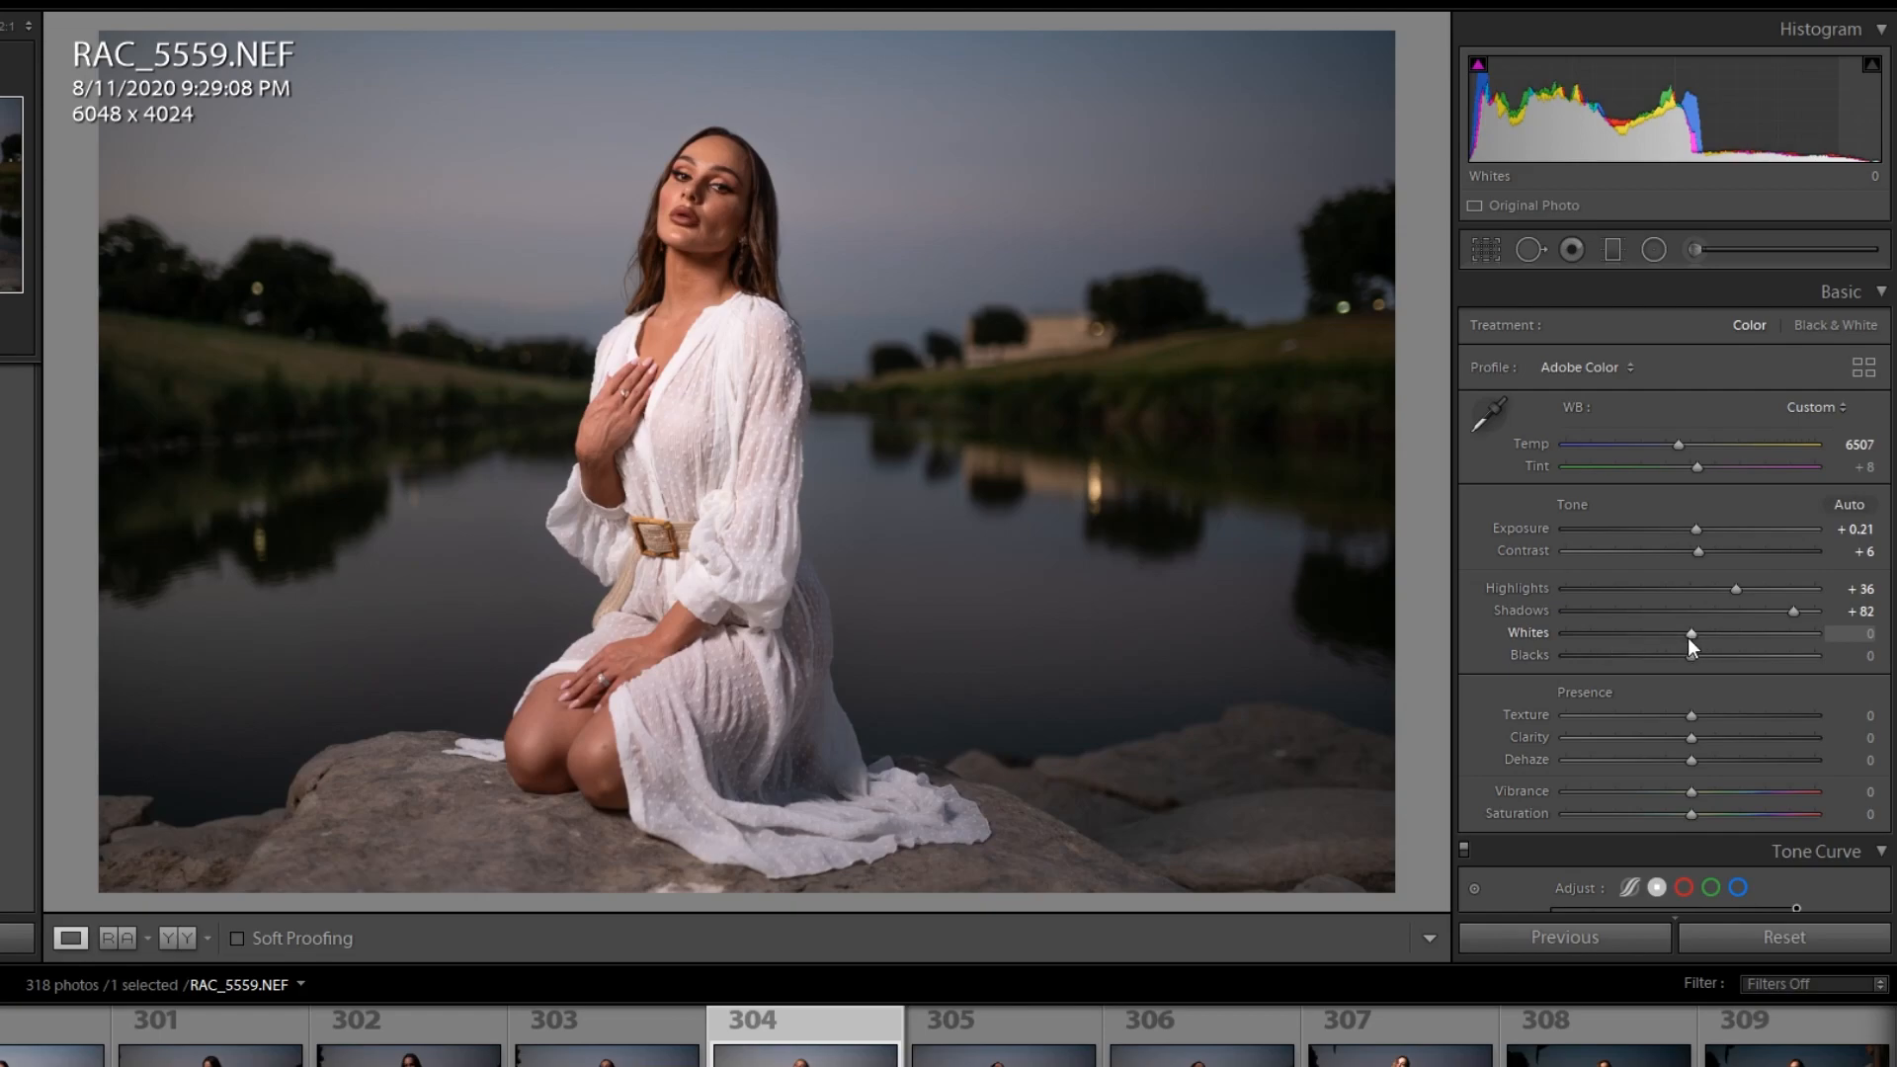
Step: Set Whites to +42, Blacks to −1 and Vibrance to +10, and reduce Shadows to +75
drag(1698, 637, 1744, 638)
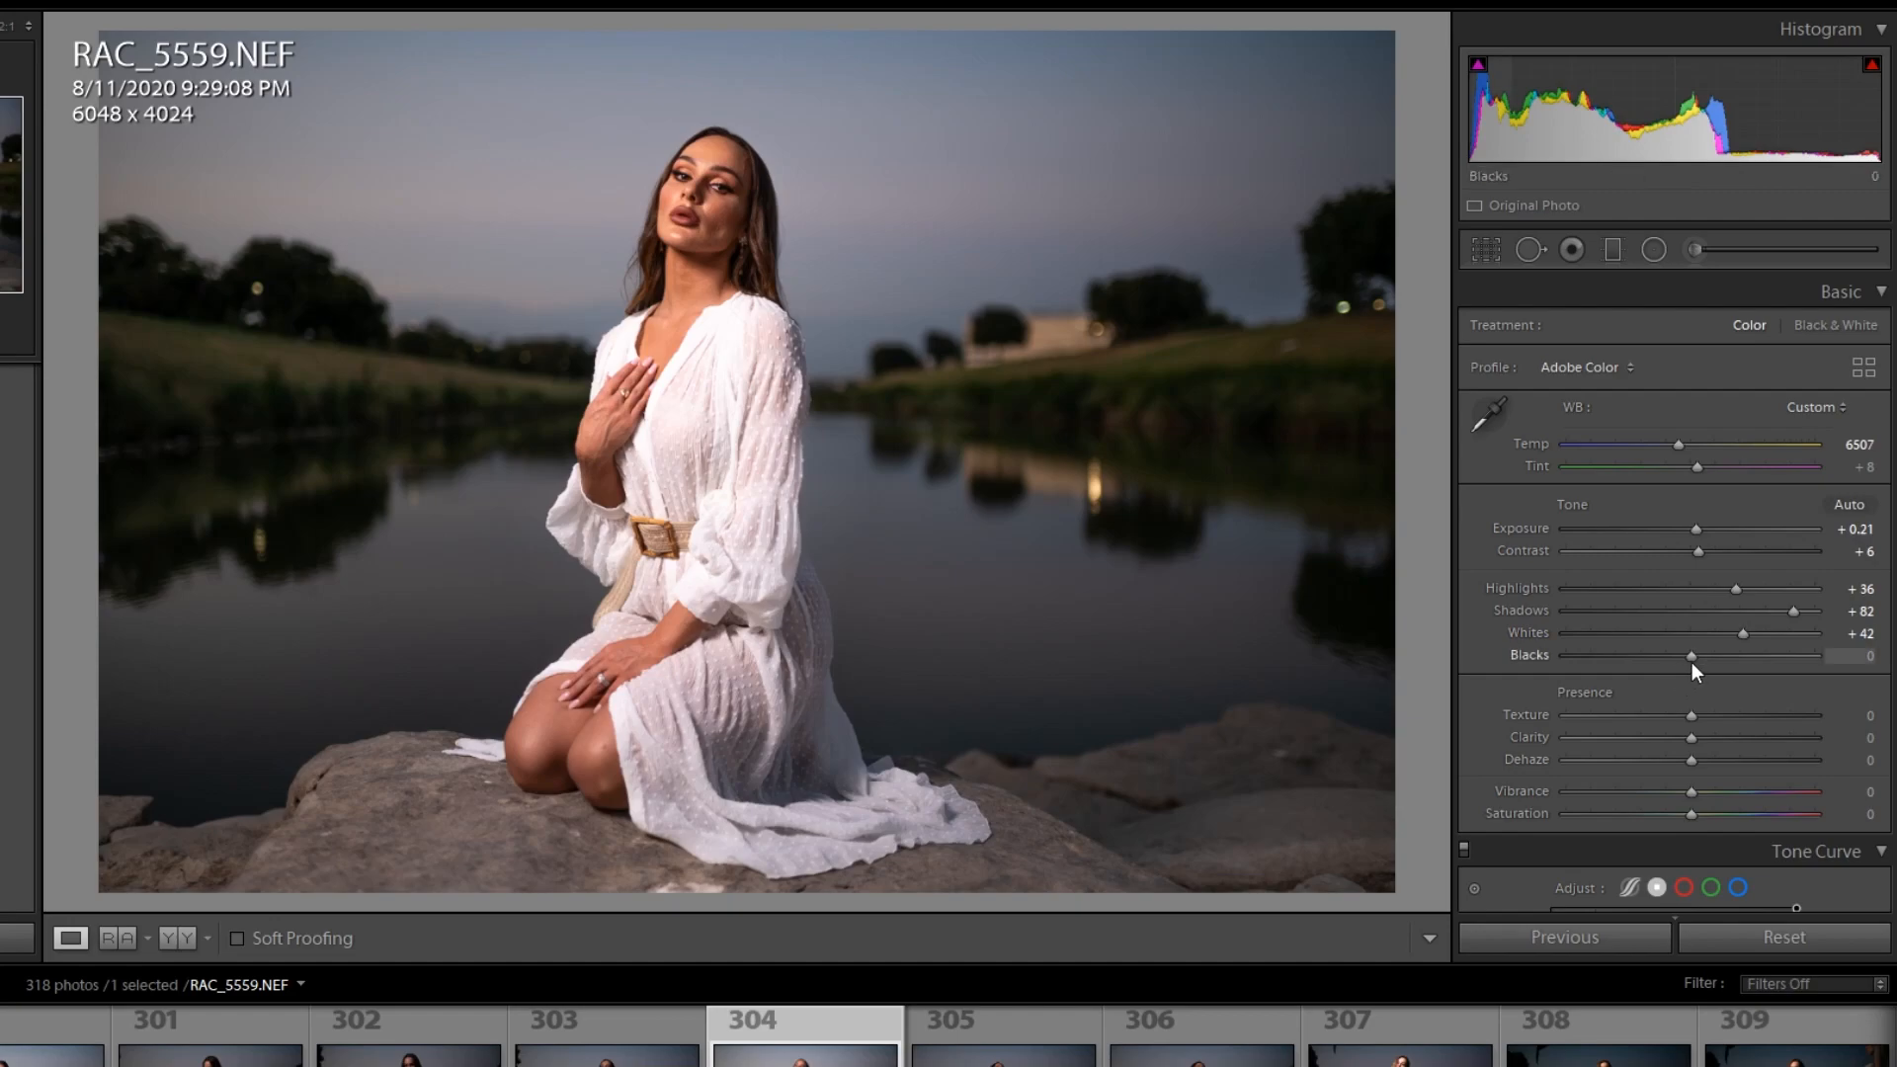
drag(1692, 662, 1687, 662)
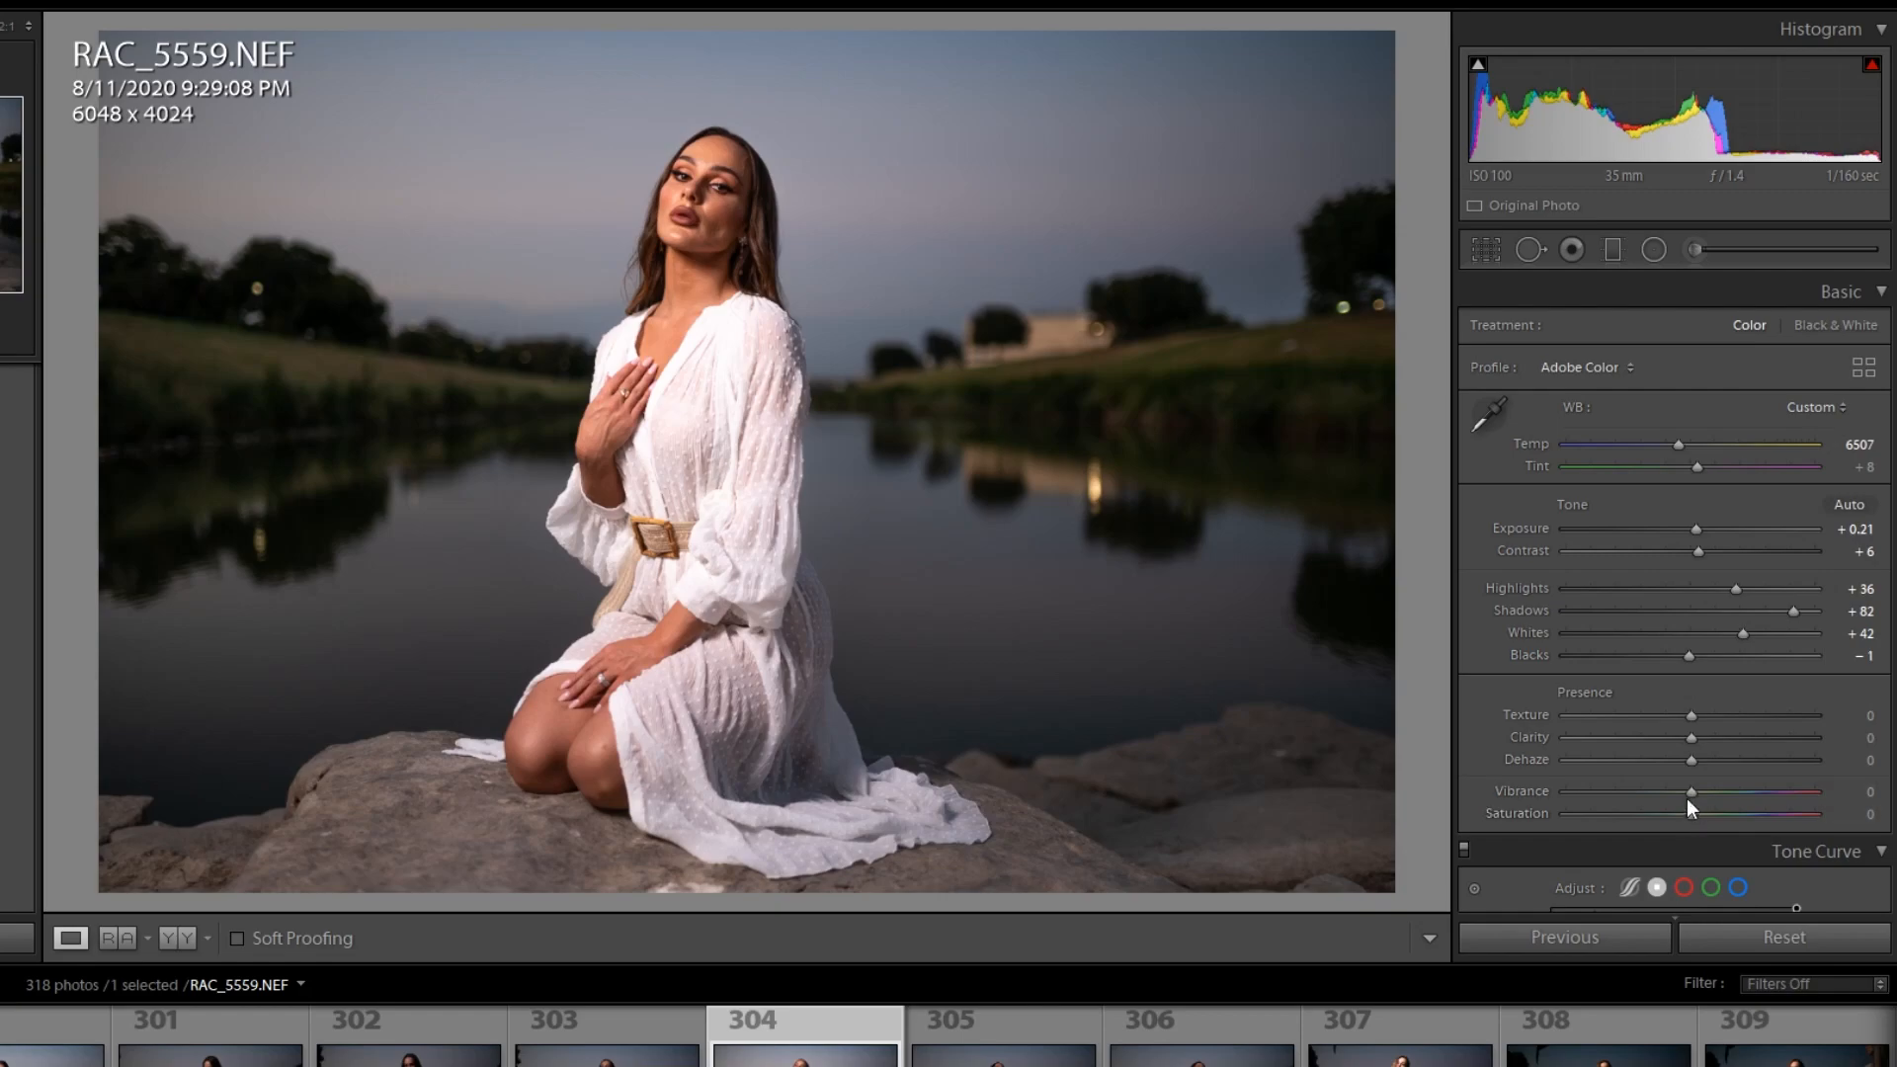
drag(1698, 788, 1701, 789)
mouse_move(1792, 612)
mouse_down()
mouse_move(1759, 620)
mouse_move(1783, 613)
mouse_up()
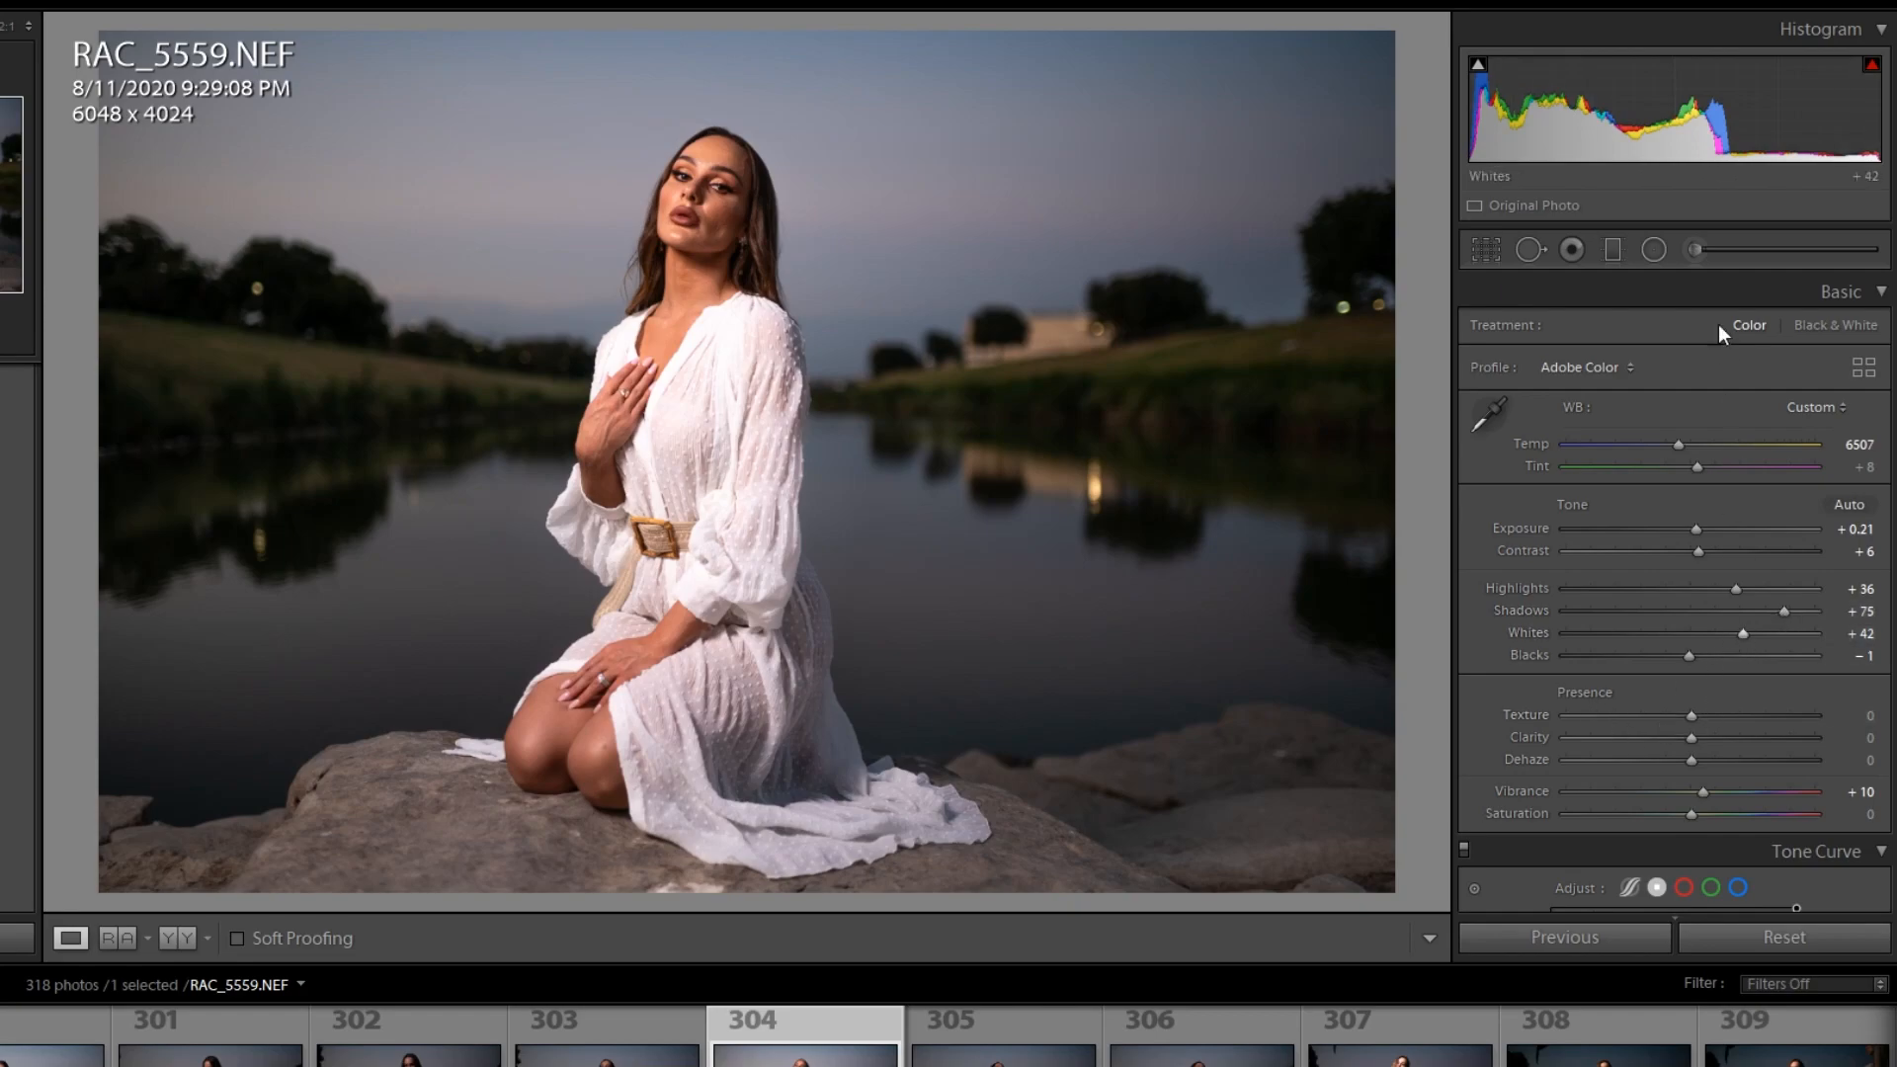
Step: Start an Adjustment Brush with its effects reset, Shadows at −37 and Whites at −27
click(1693, 247)
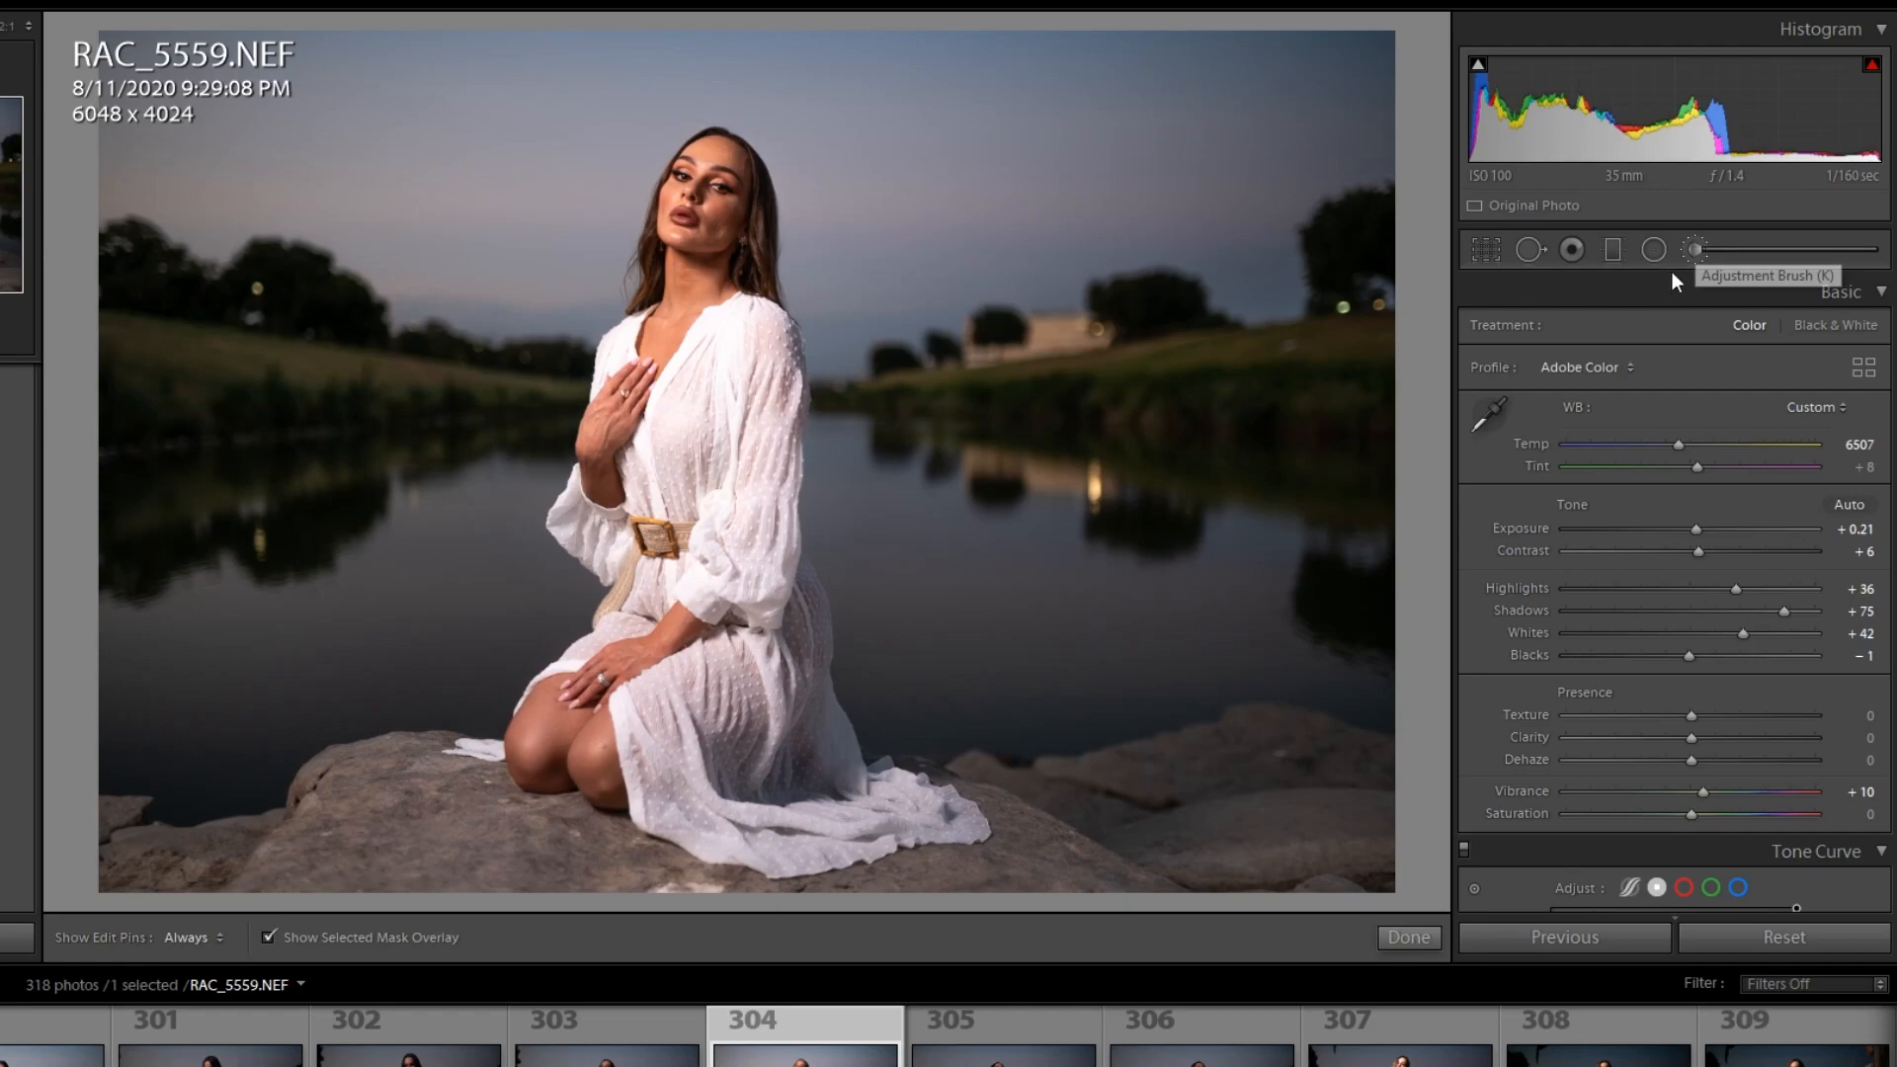
double_click(1486, 330)
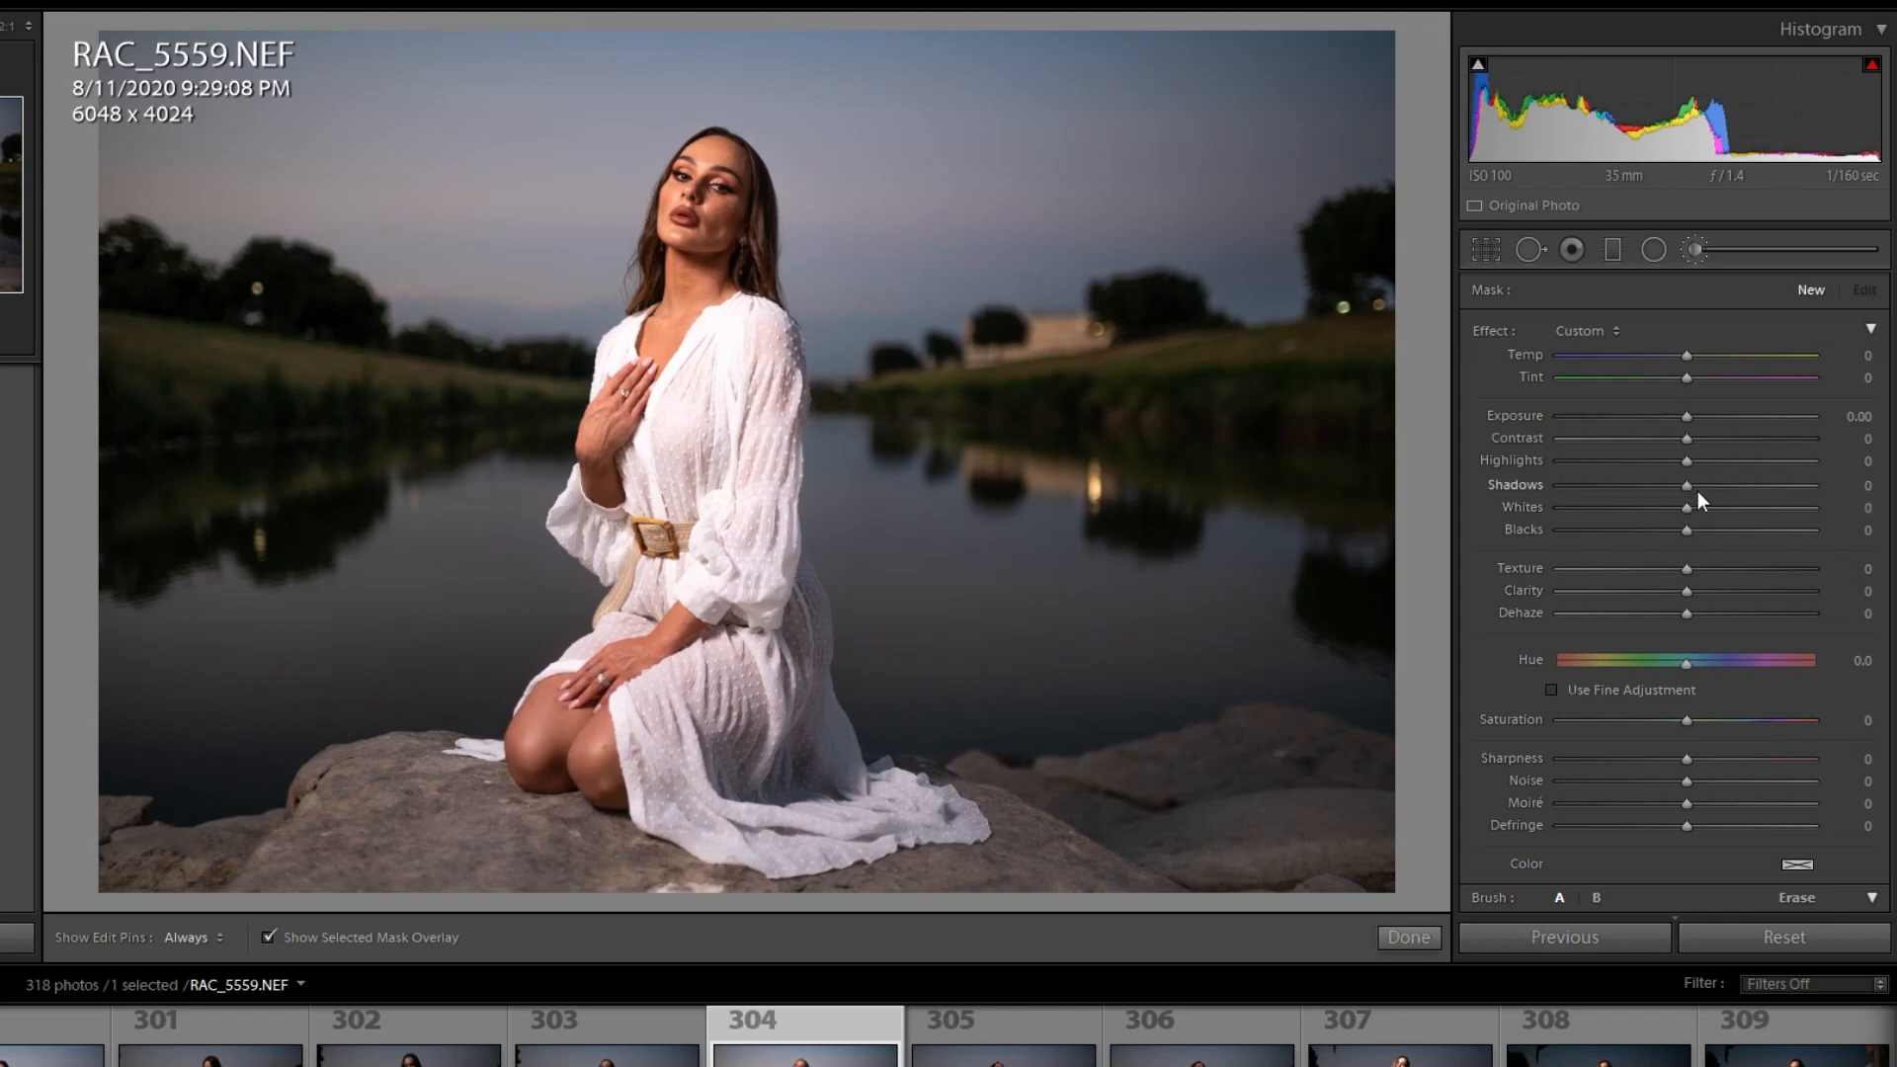
drag(1685, 483, 1658, 518)
drag(1651, 485, 1640, 484)
Step: Set the brush Size to 10 and Flow to 59, and paint a mask over the woman's face, upper body and dress
scroll(1808, 738, down, 3)
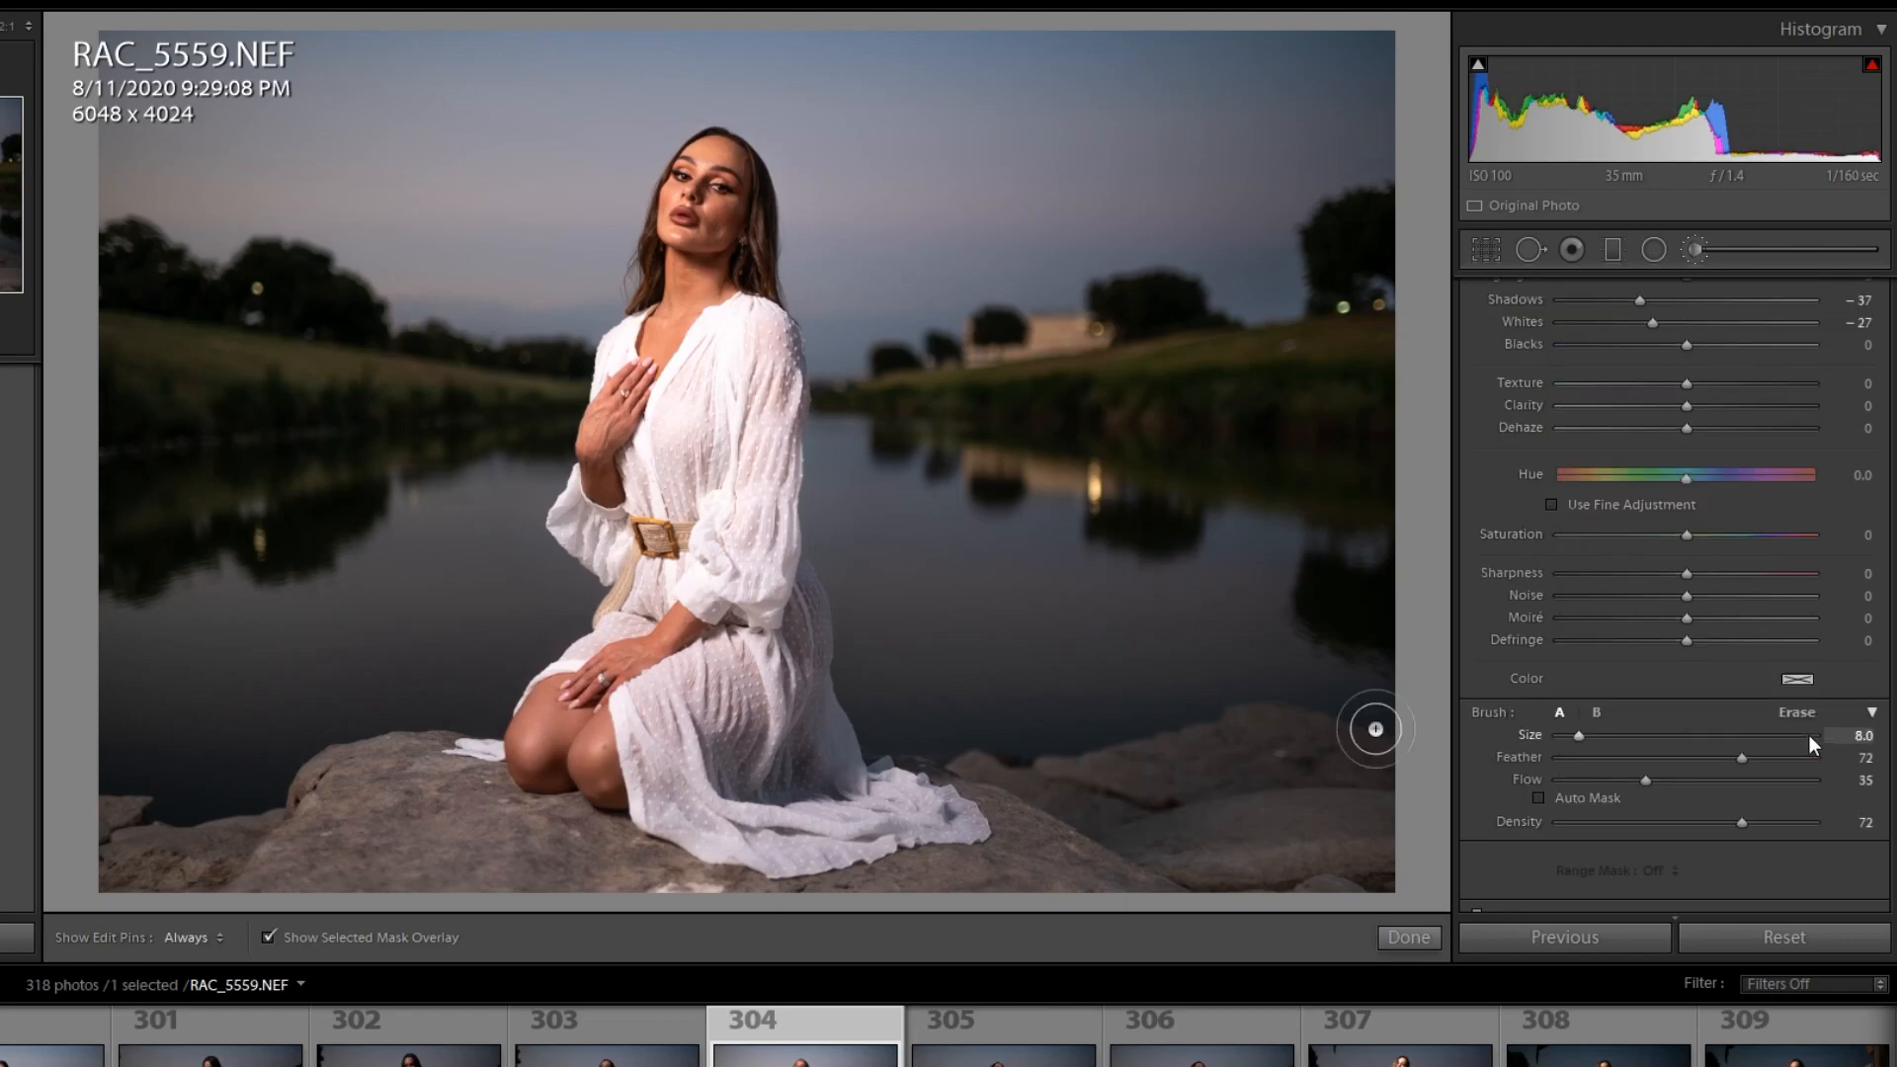
click(1709, 778)
scroll(702, 526, up, 2)
scroll(681, 486, down, 1)
scroll(662, 425, up, 1)
key(h)
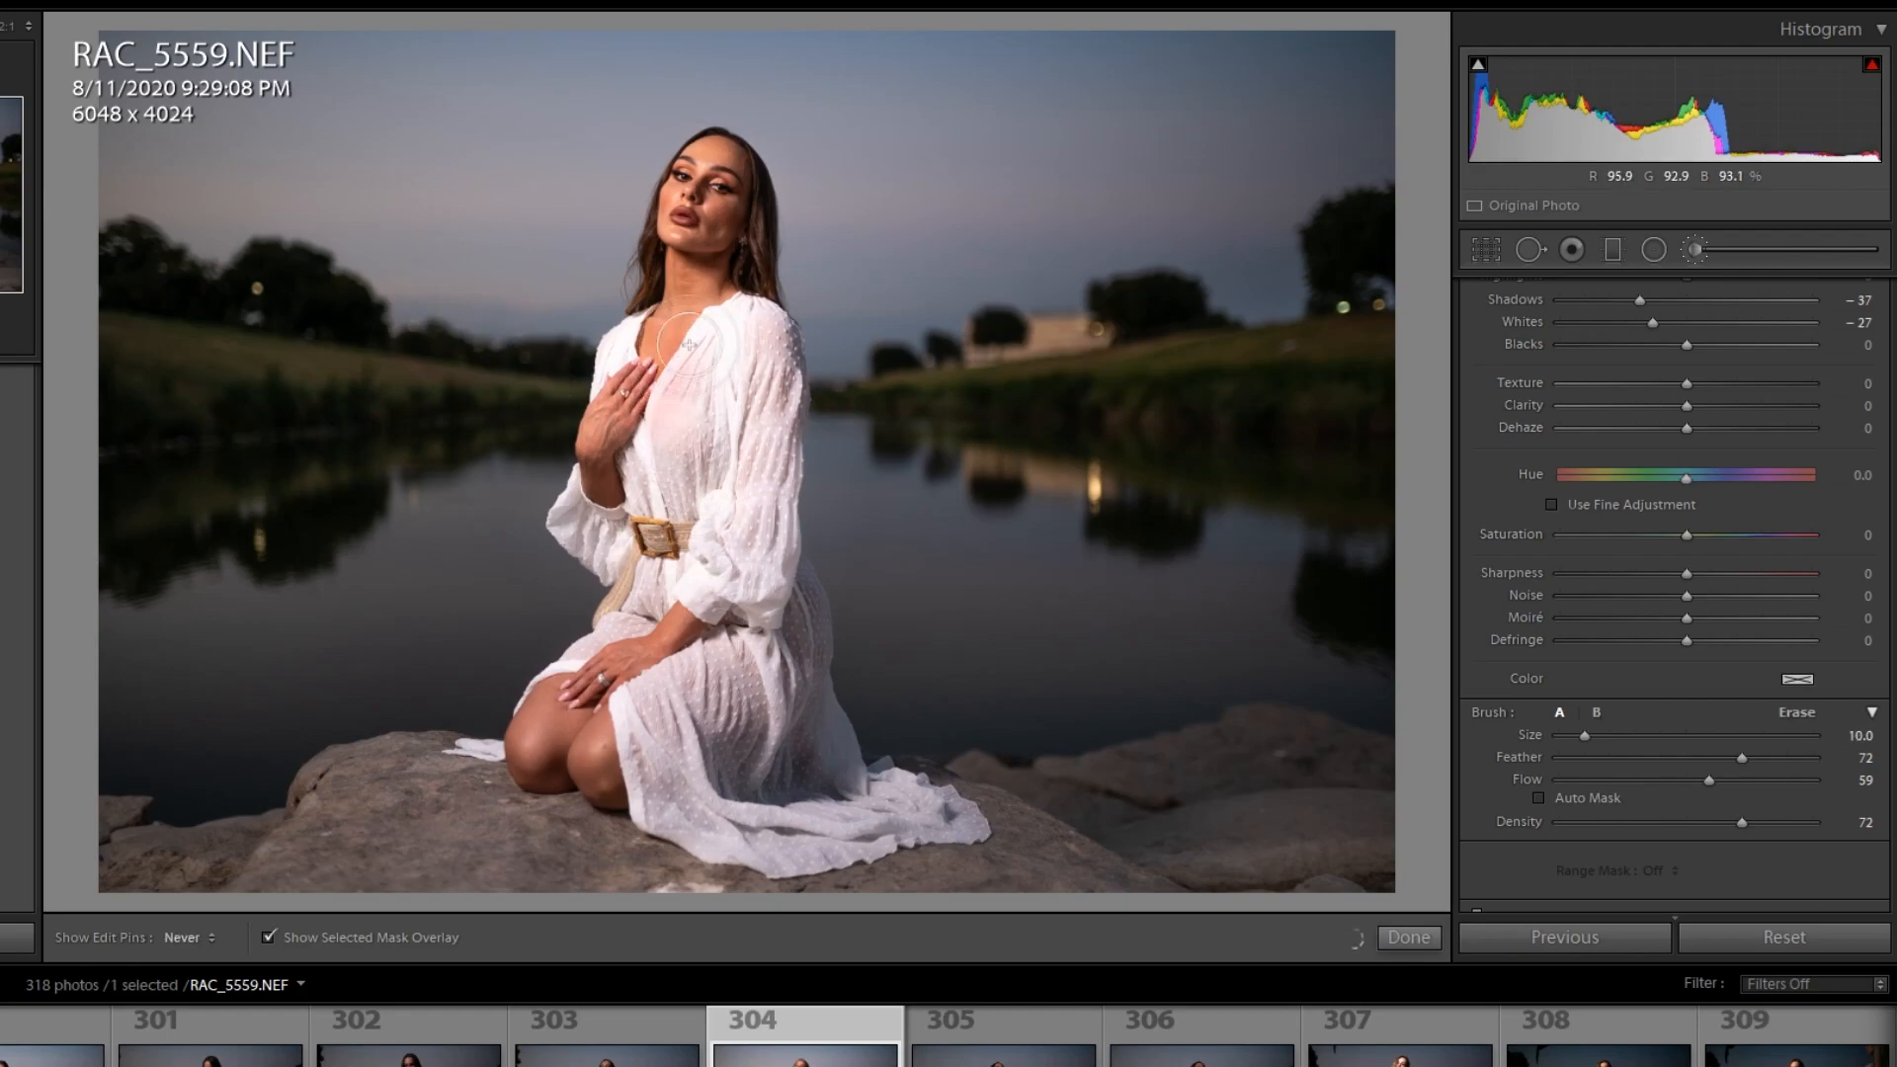
mouse_move(672, 395)
mouse_down()
mouse_move(638, 463)
mouse_move(602, 457)
mouse_move(631, 359)
mouse_move(667, 396)
mouse_move(664, 512)
mouse_move(713, 359)
mouse_move(727, 515)
mouse_move(760, 422)
mouse_move(751, 351)
mouse_move(722, 355)
mouse_move(704, 395)
mouse_move(693, 644)
mouse_move(697, 600)
mouse_move(635, 598)
mouse_move(630, 497)
mouse_move(600, 521)
mouse_move(666, 445)
mouse_up()
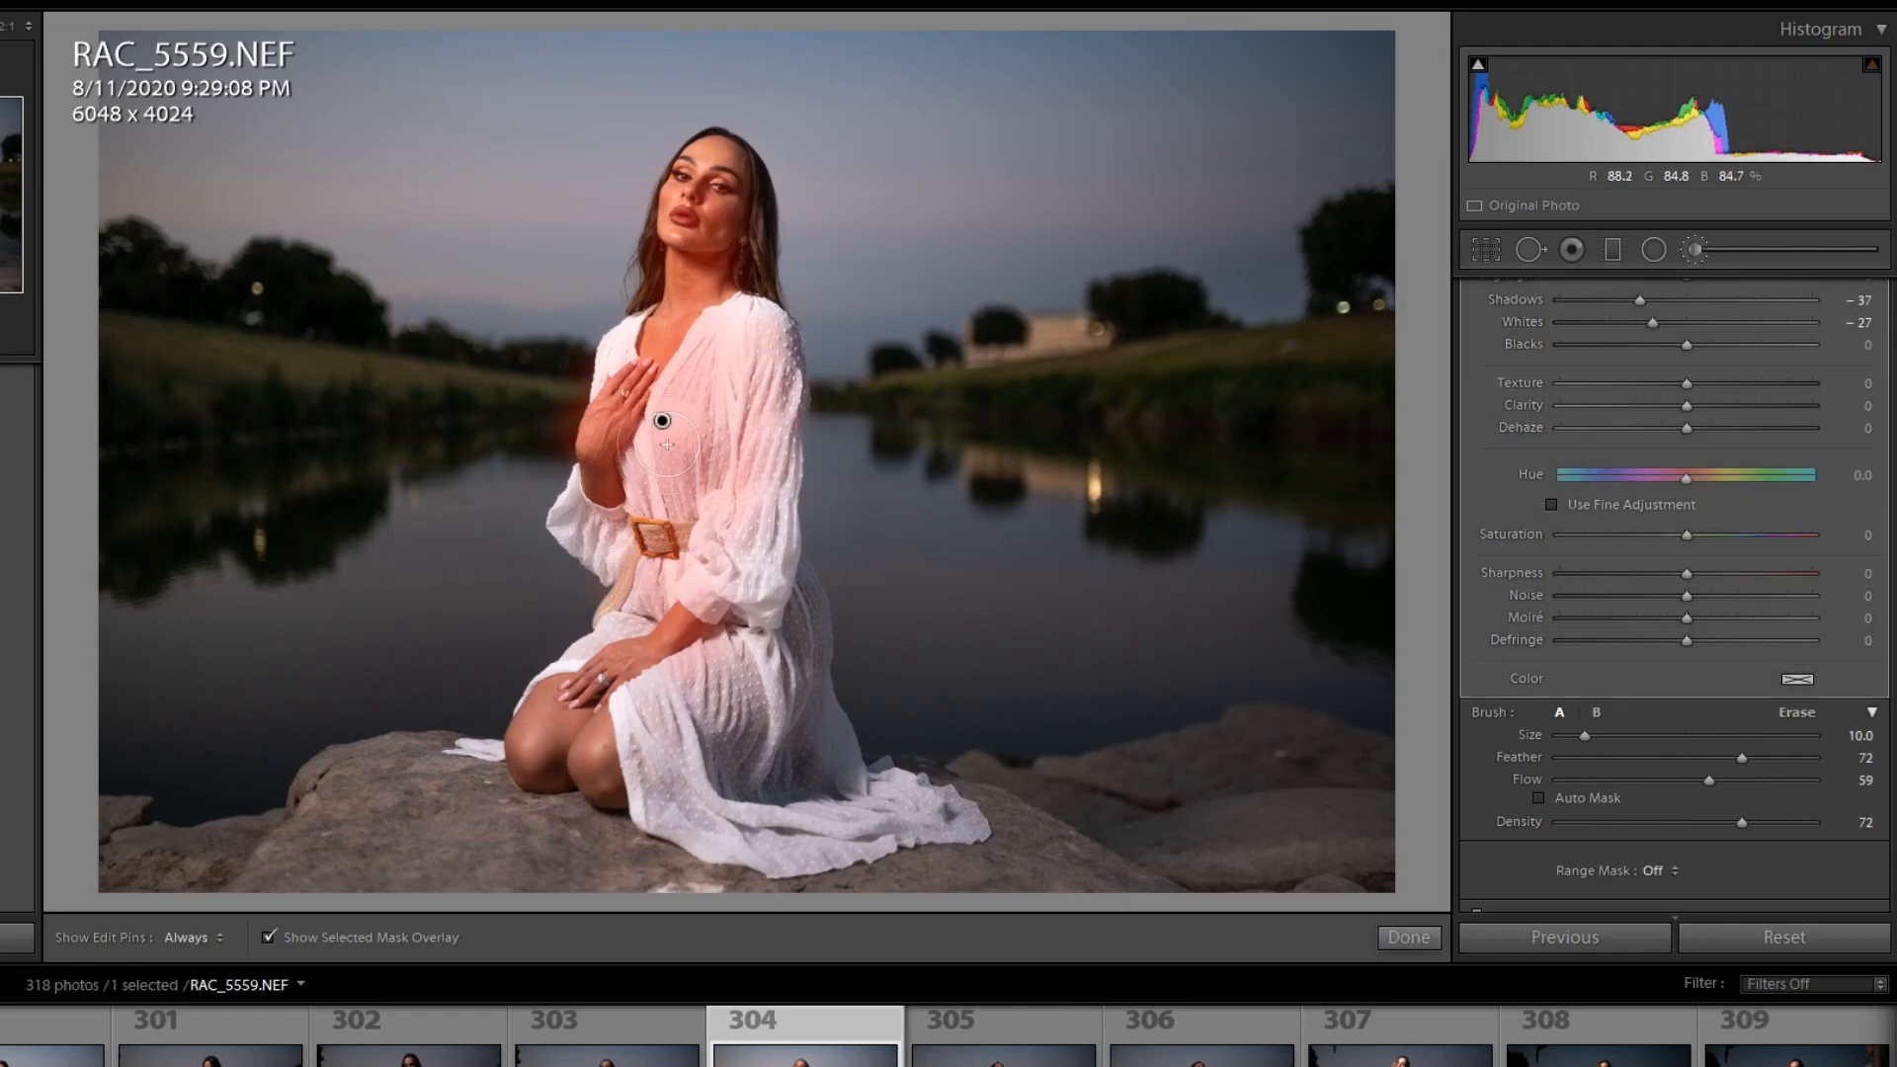
Step: Hide the red mask overlay and check the brushed area with the edit pin hidden, then show the pin again
key(o)
key(h)
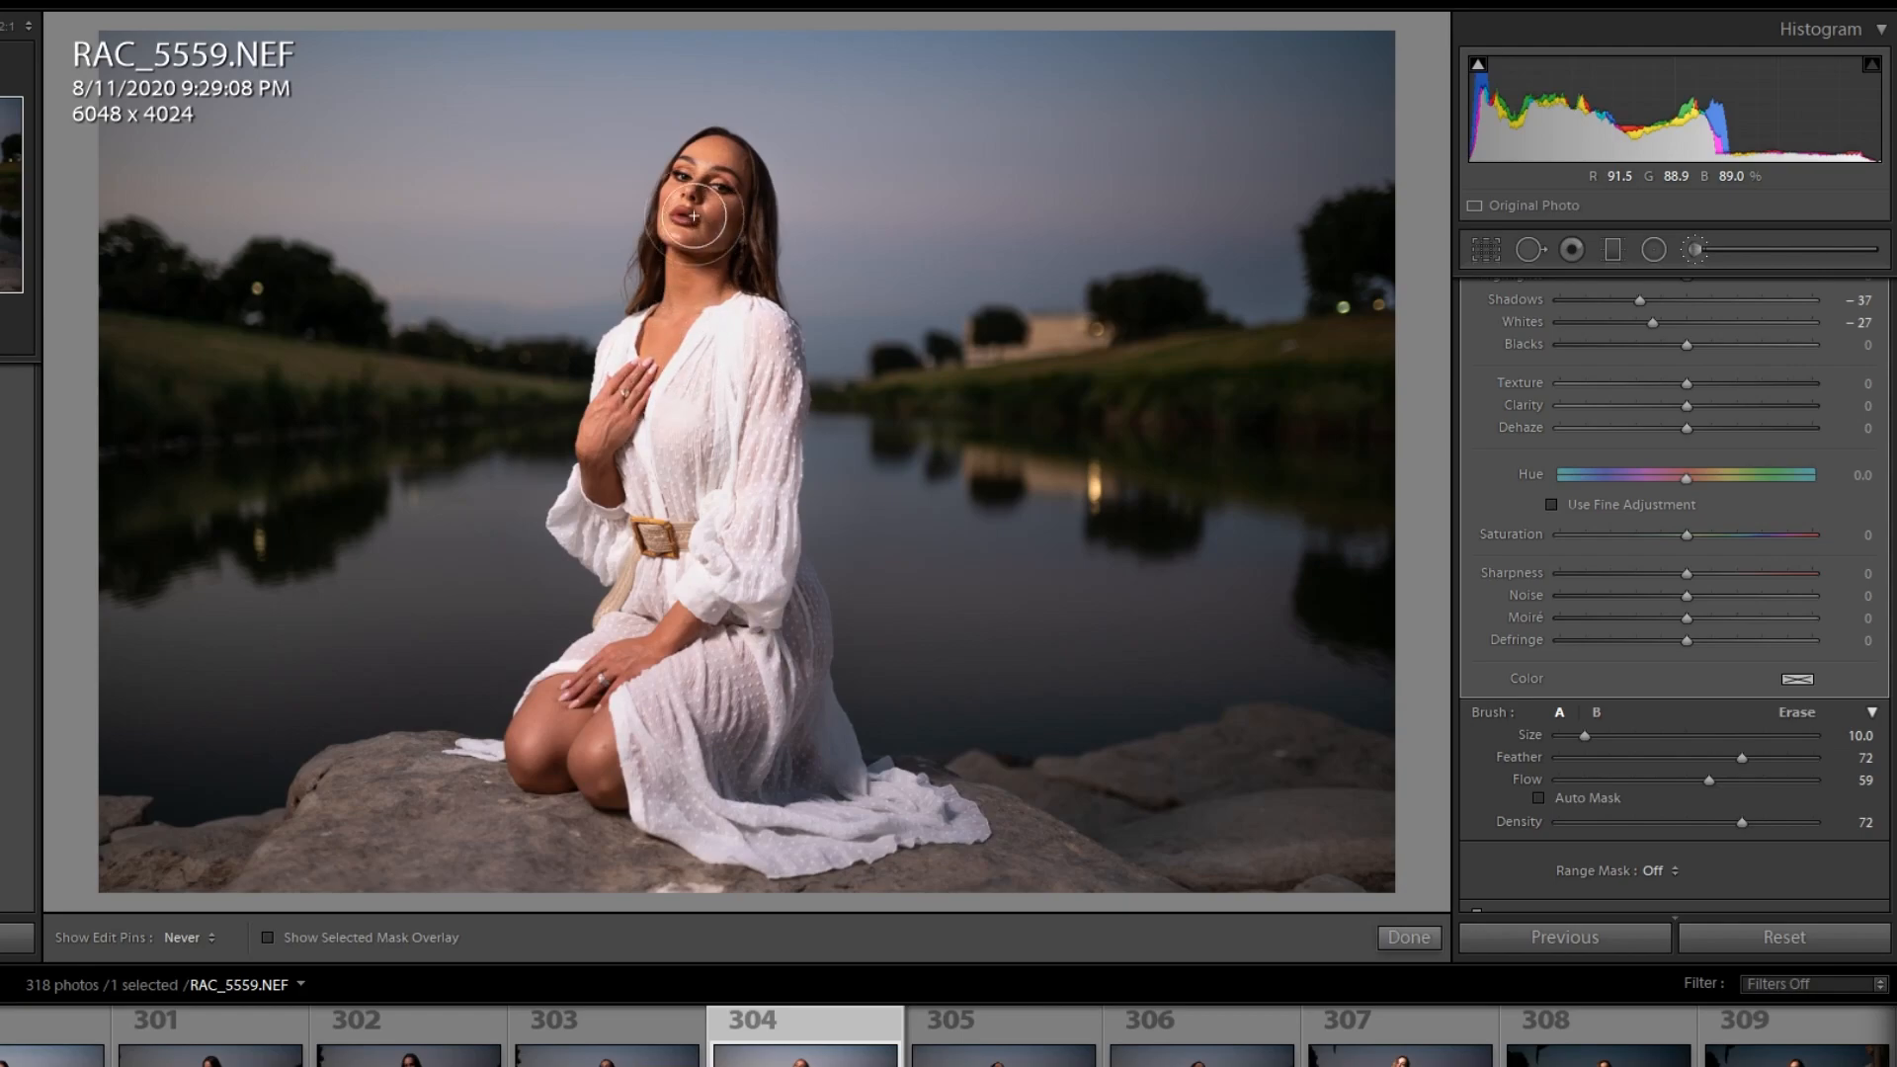
key(h)
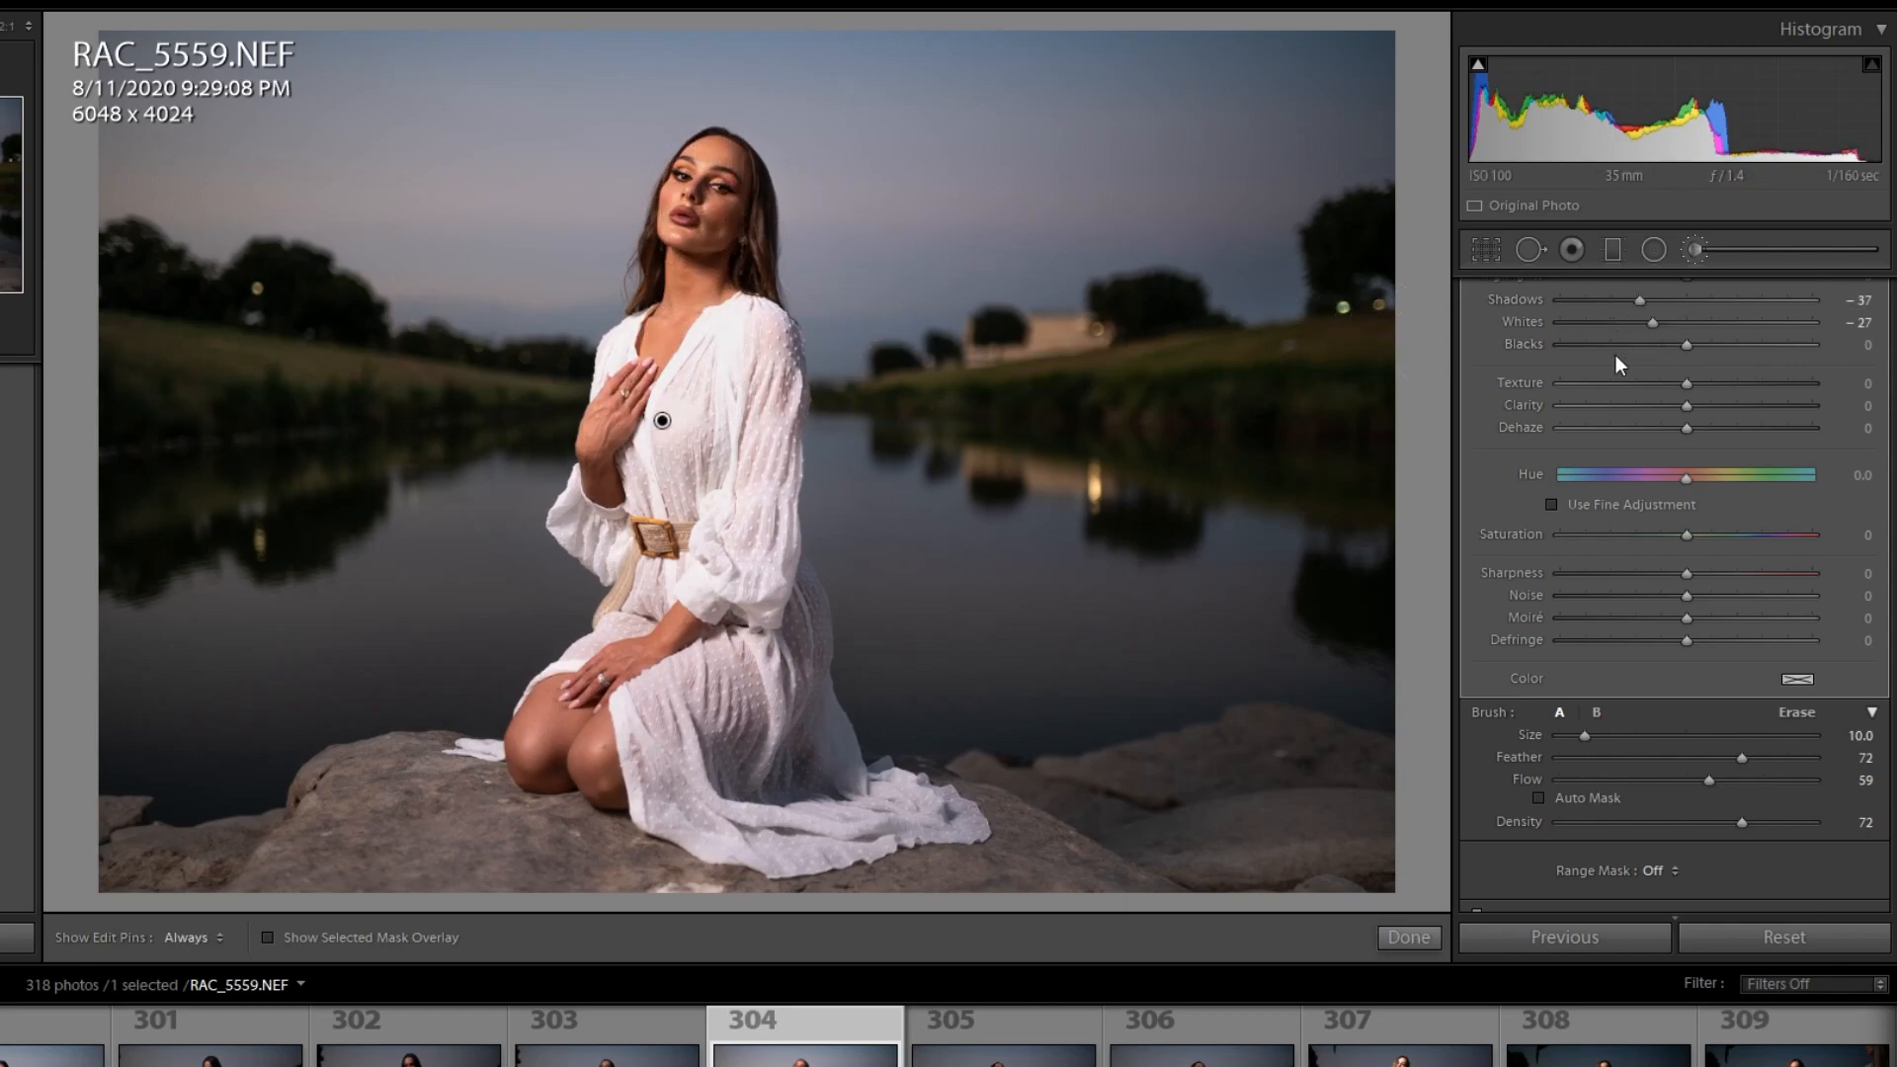
Step: Set the brushed mask's Highlights to −35, raise its Shadows slightly, and close the Adjustment Brush
scroll(1615, 364, up, 3)
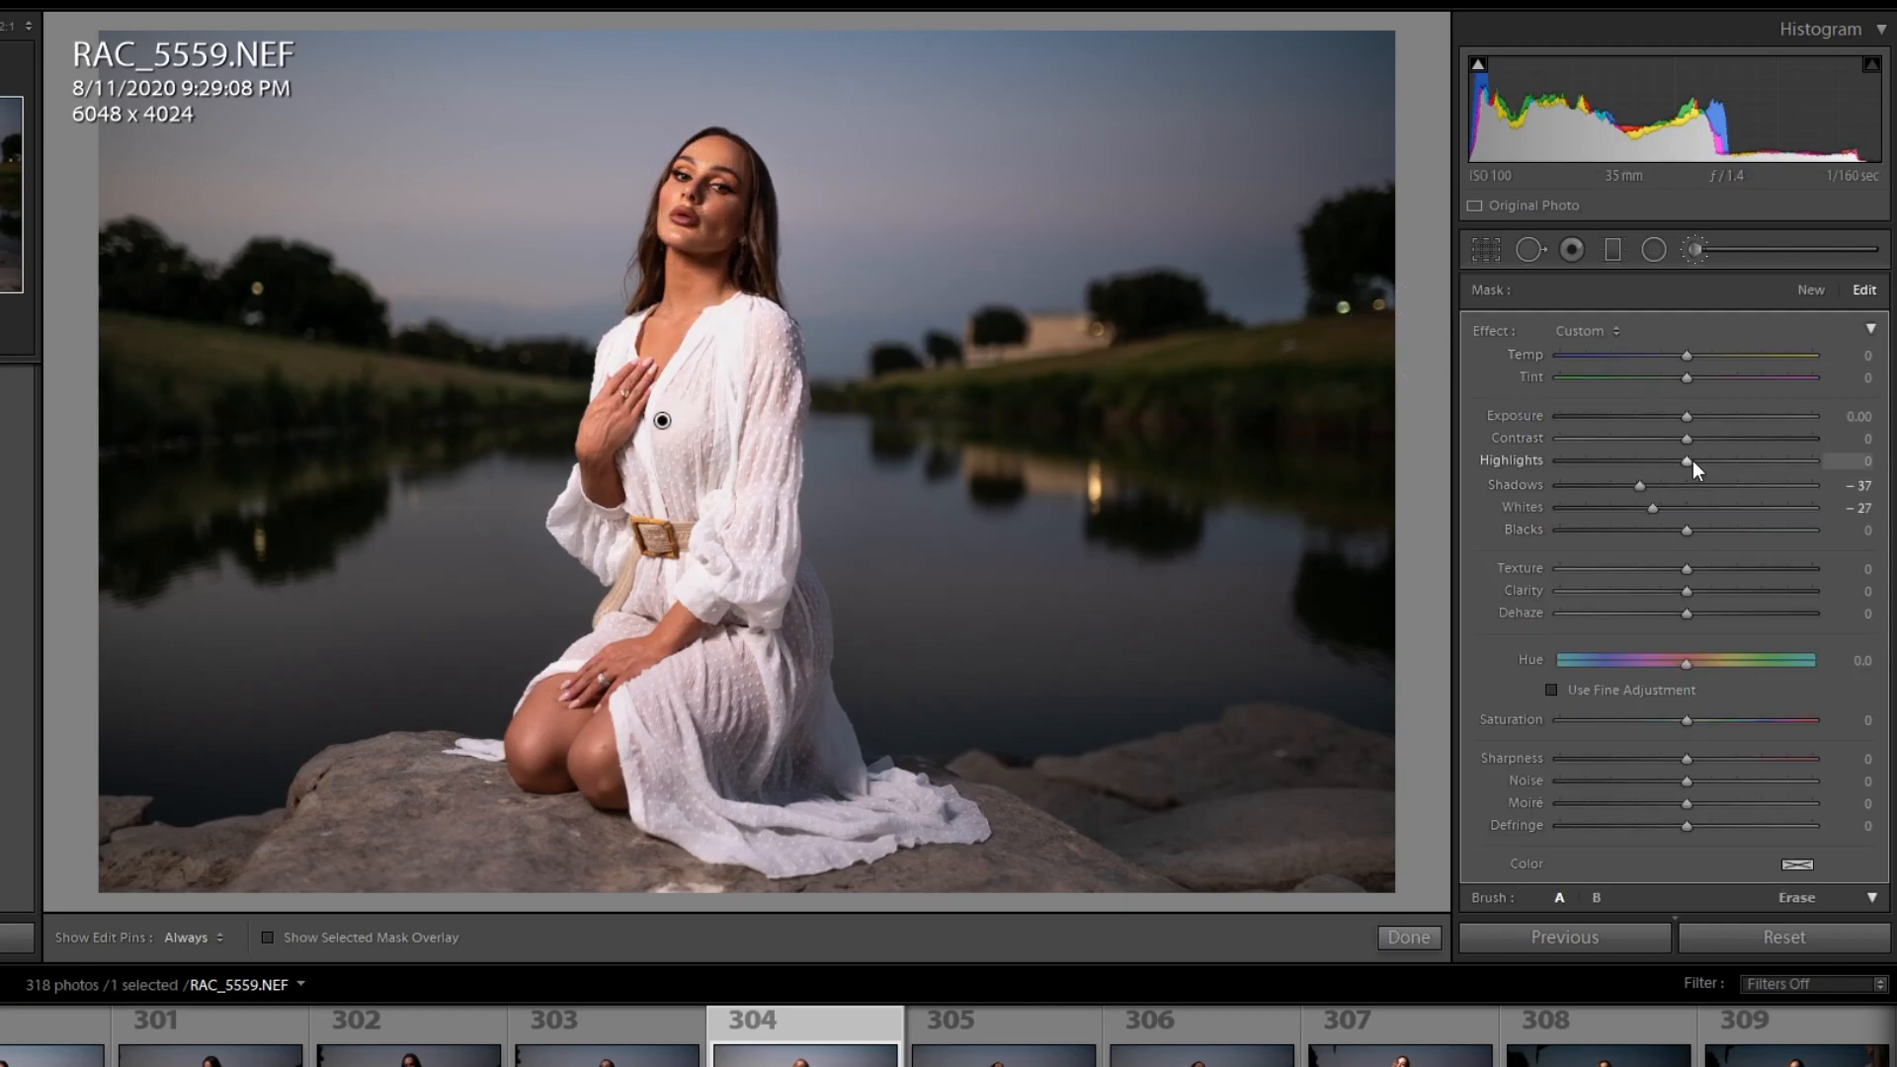
drag(1687, 460, 1642, 461)
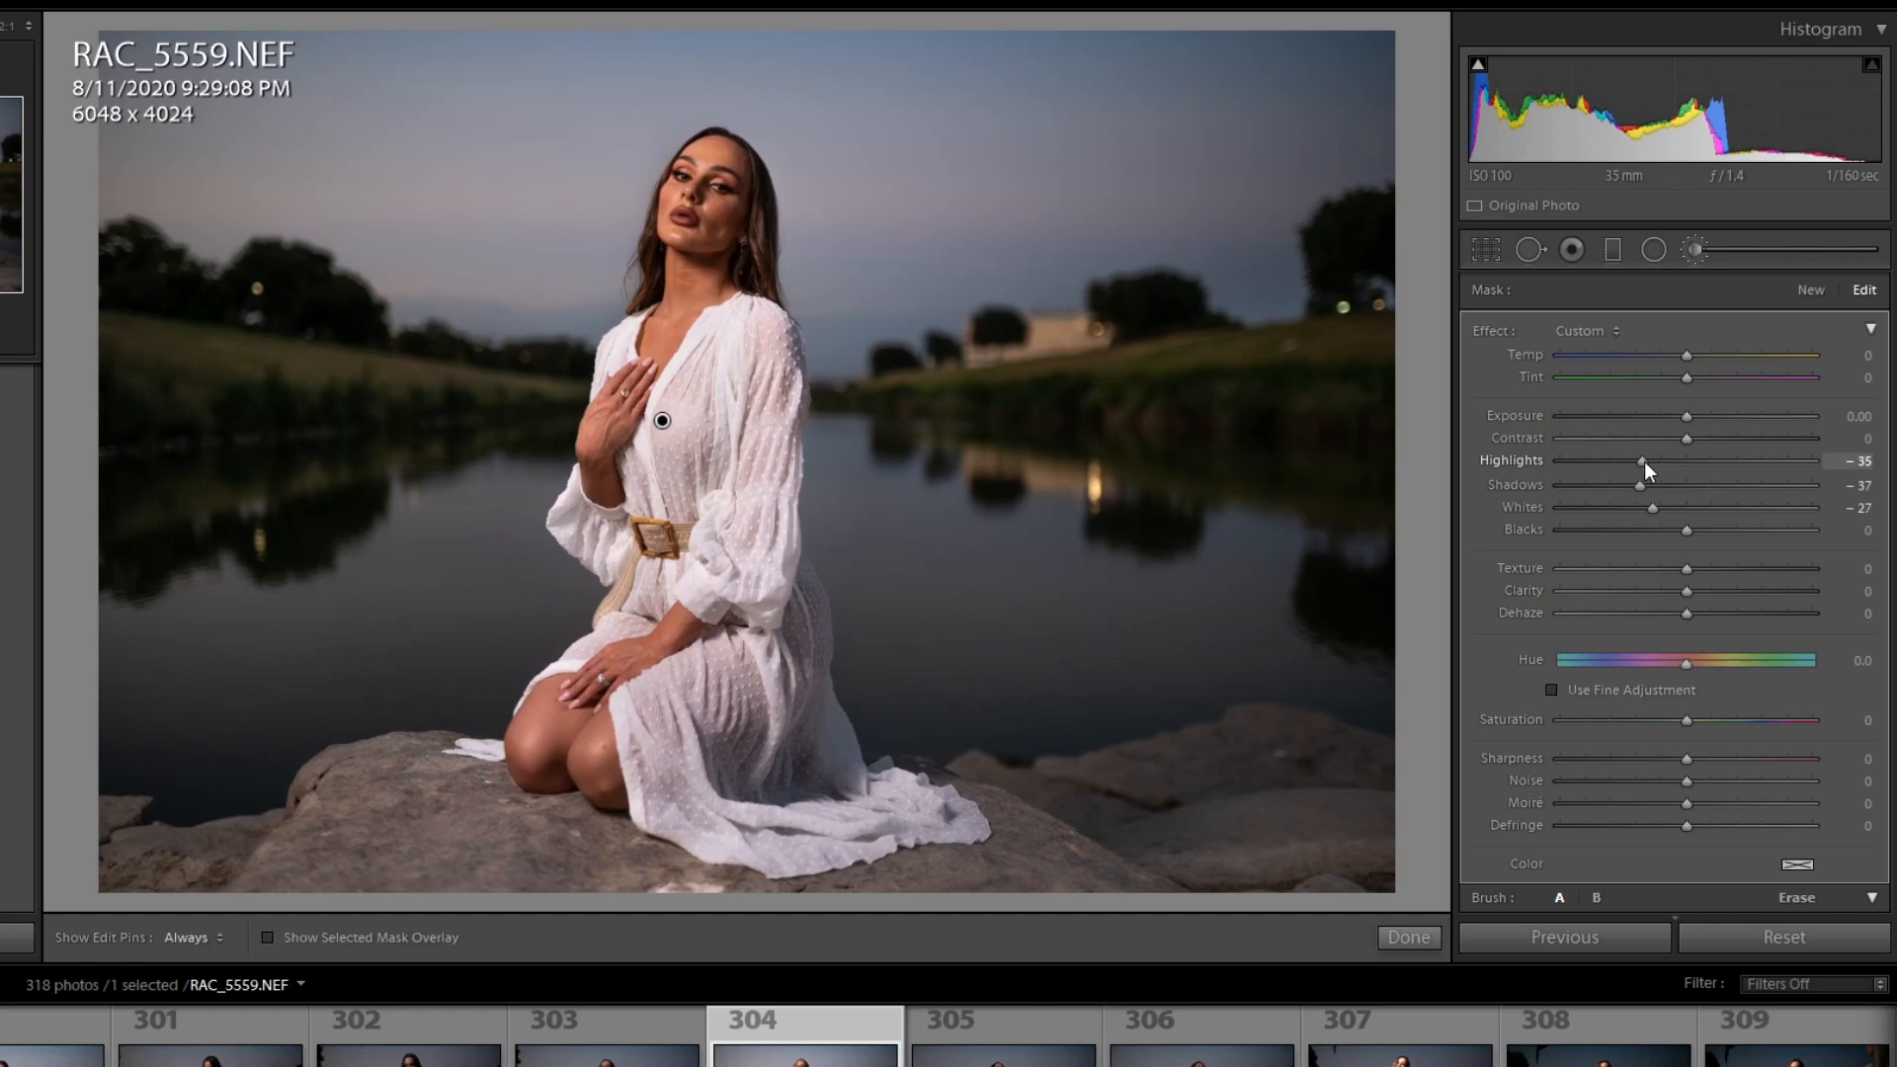
drag(1632, 482, 1653, 485)
click(1691, 249)
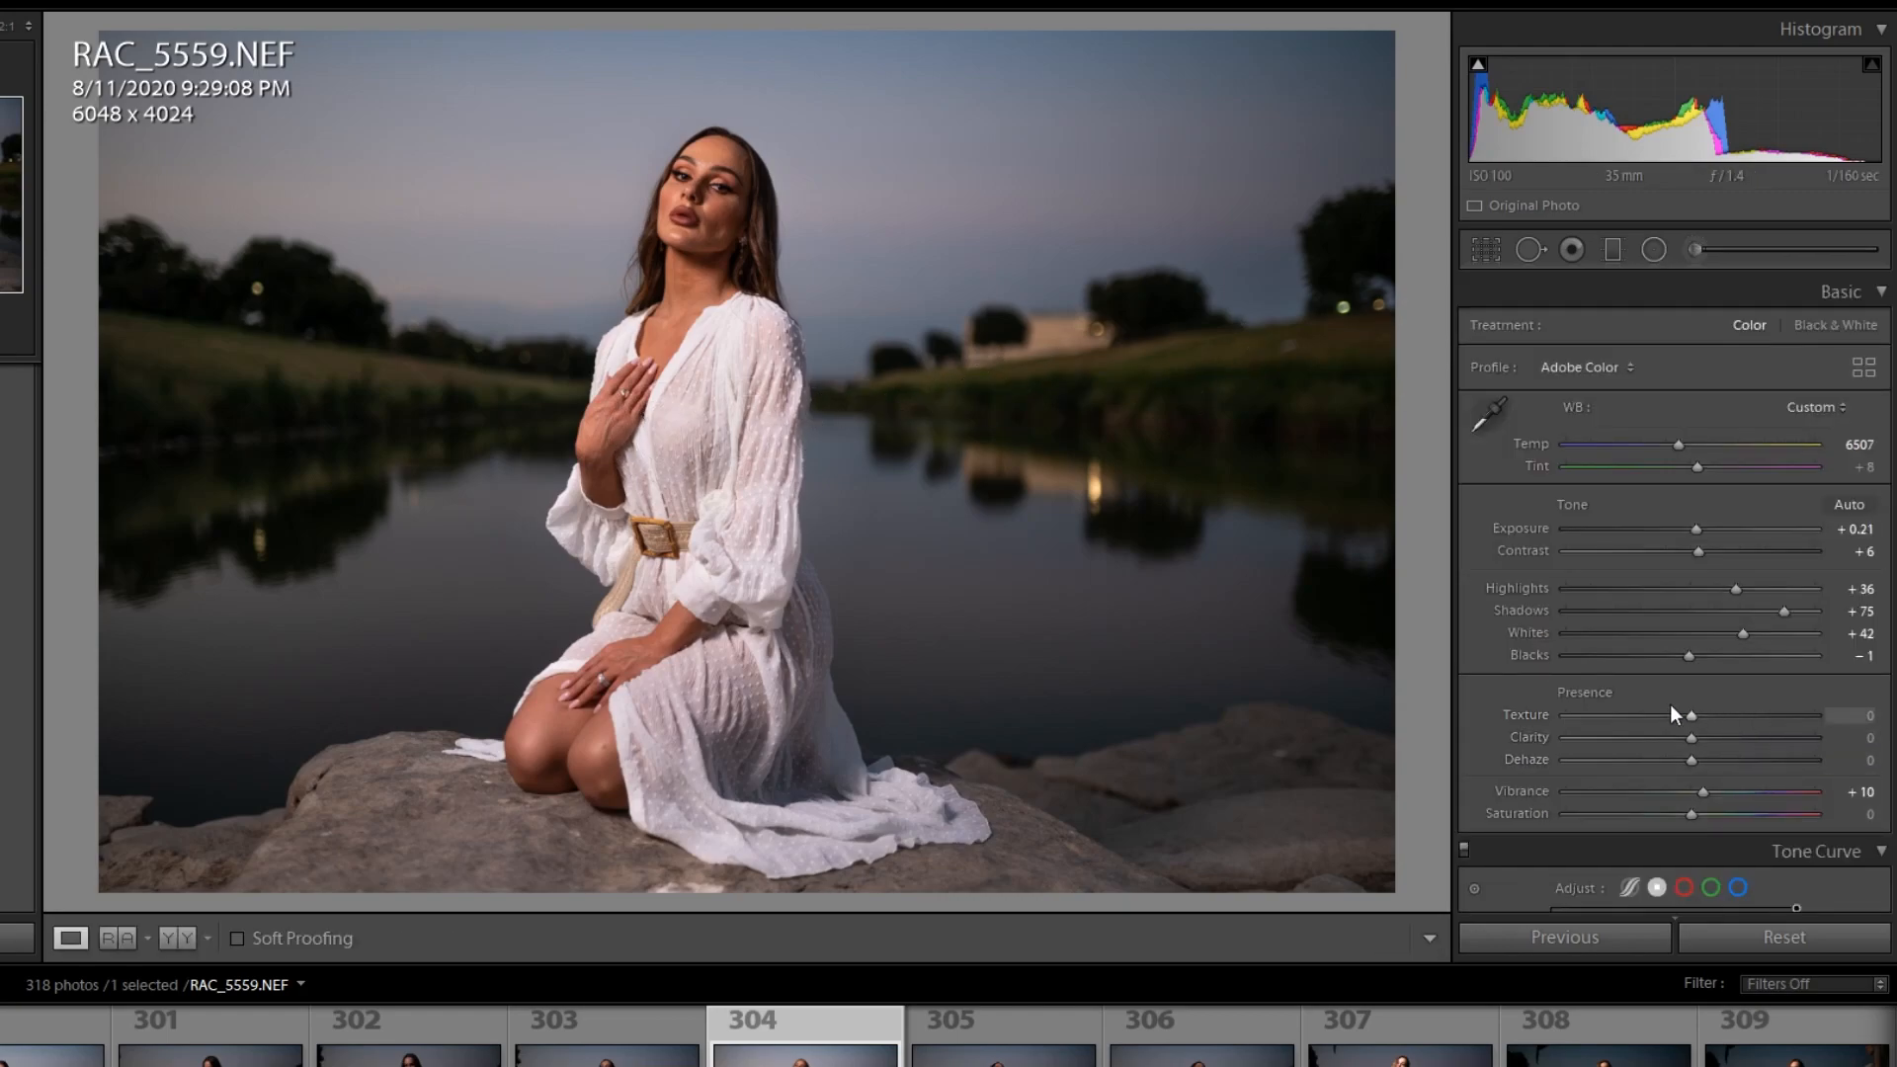
Step: In the Calibration settings, set Blue Primary Saturation to +47 and Red Primary Saturation to −6
scroll(1759, 733, down, 3)
scroll(1778, 652, down, 12)
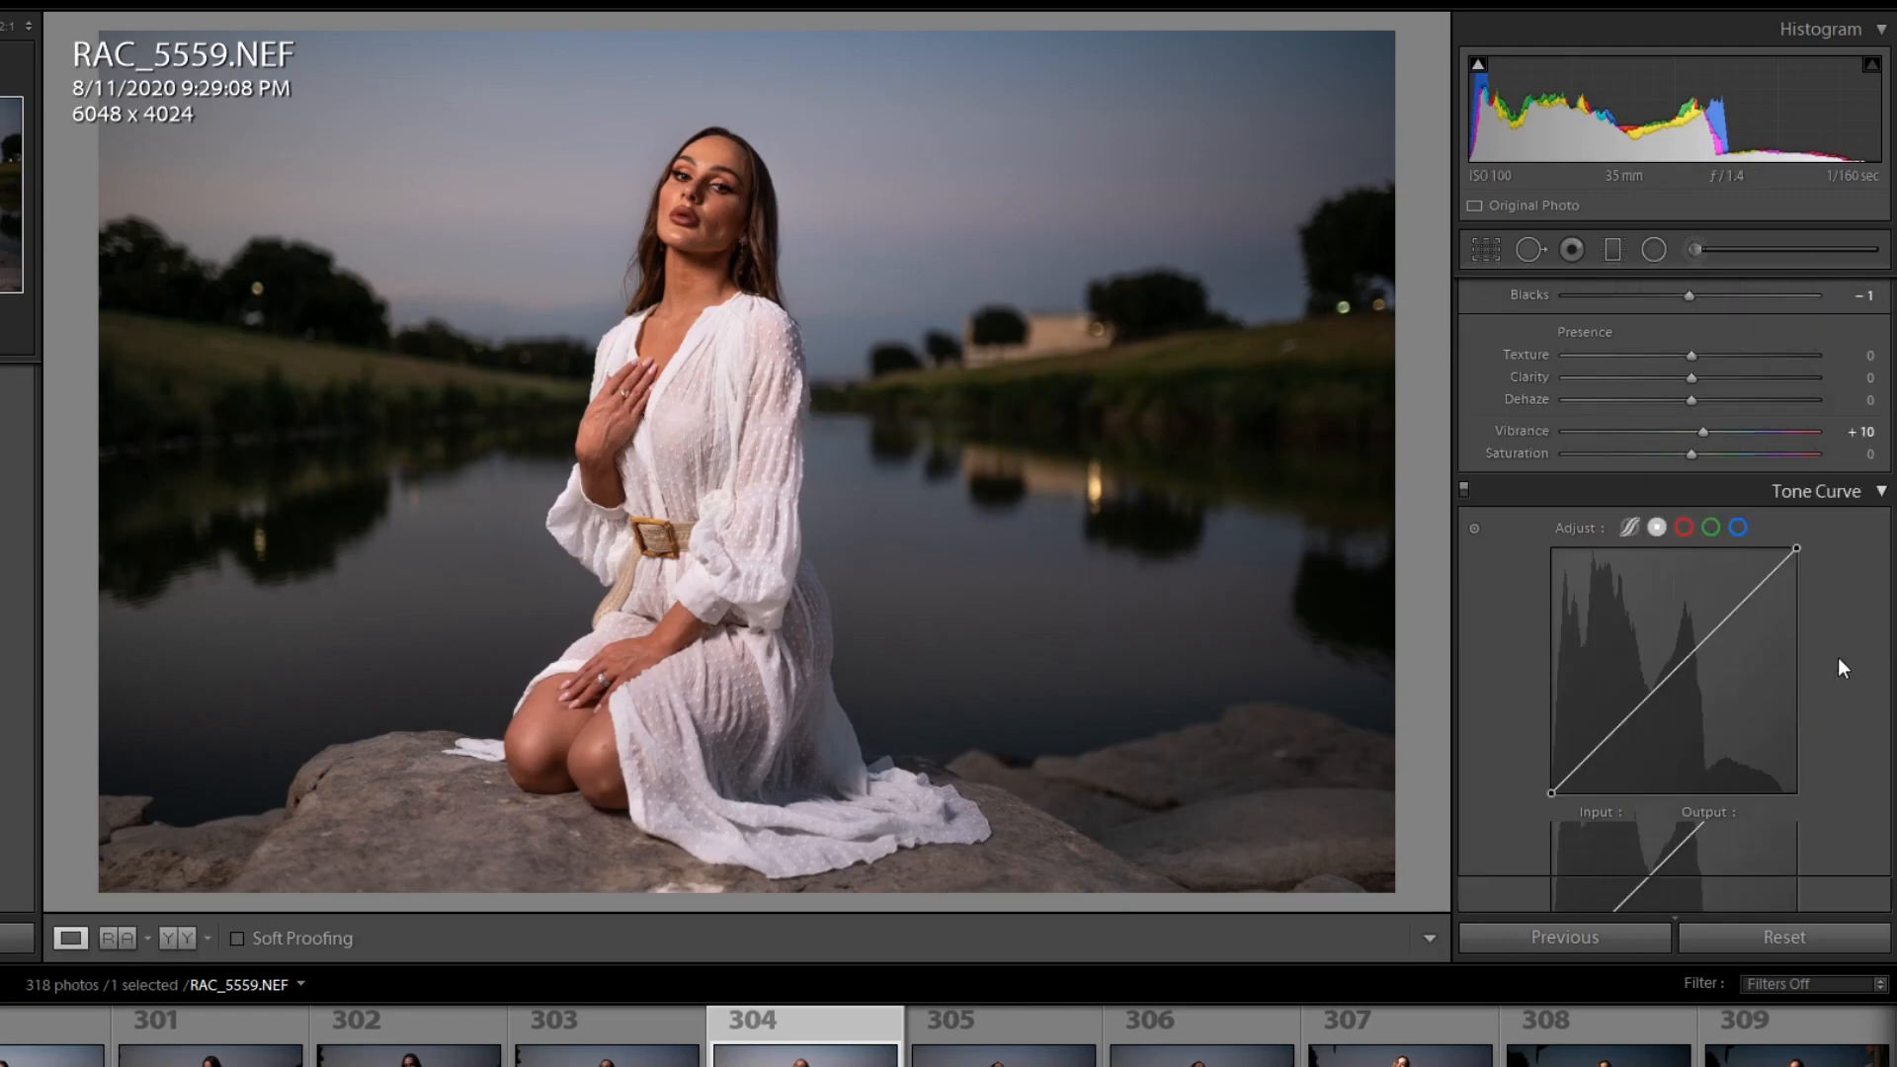
scroll(1737, 648, up, 3)
scroll(1737, 648, up, 6)
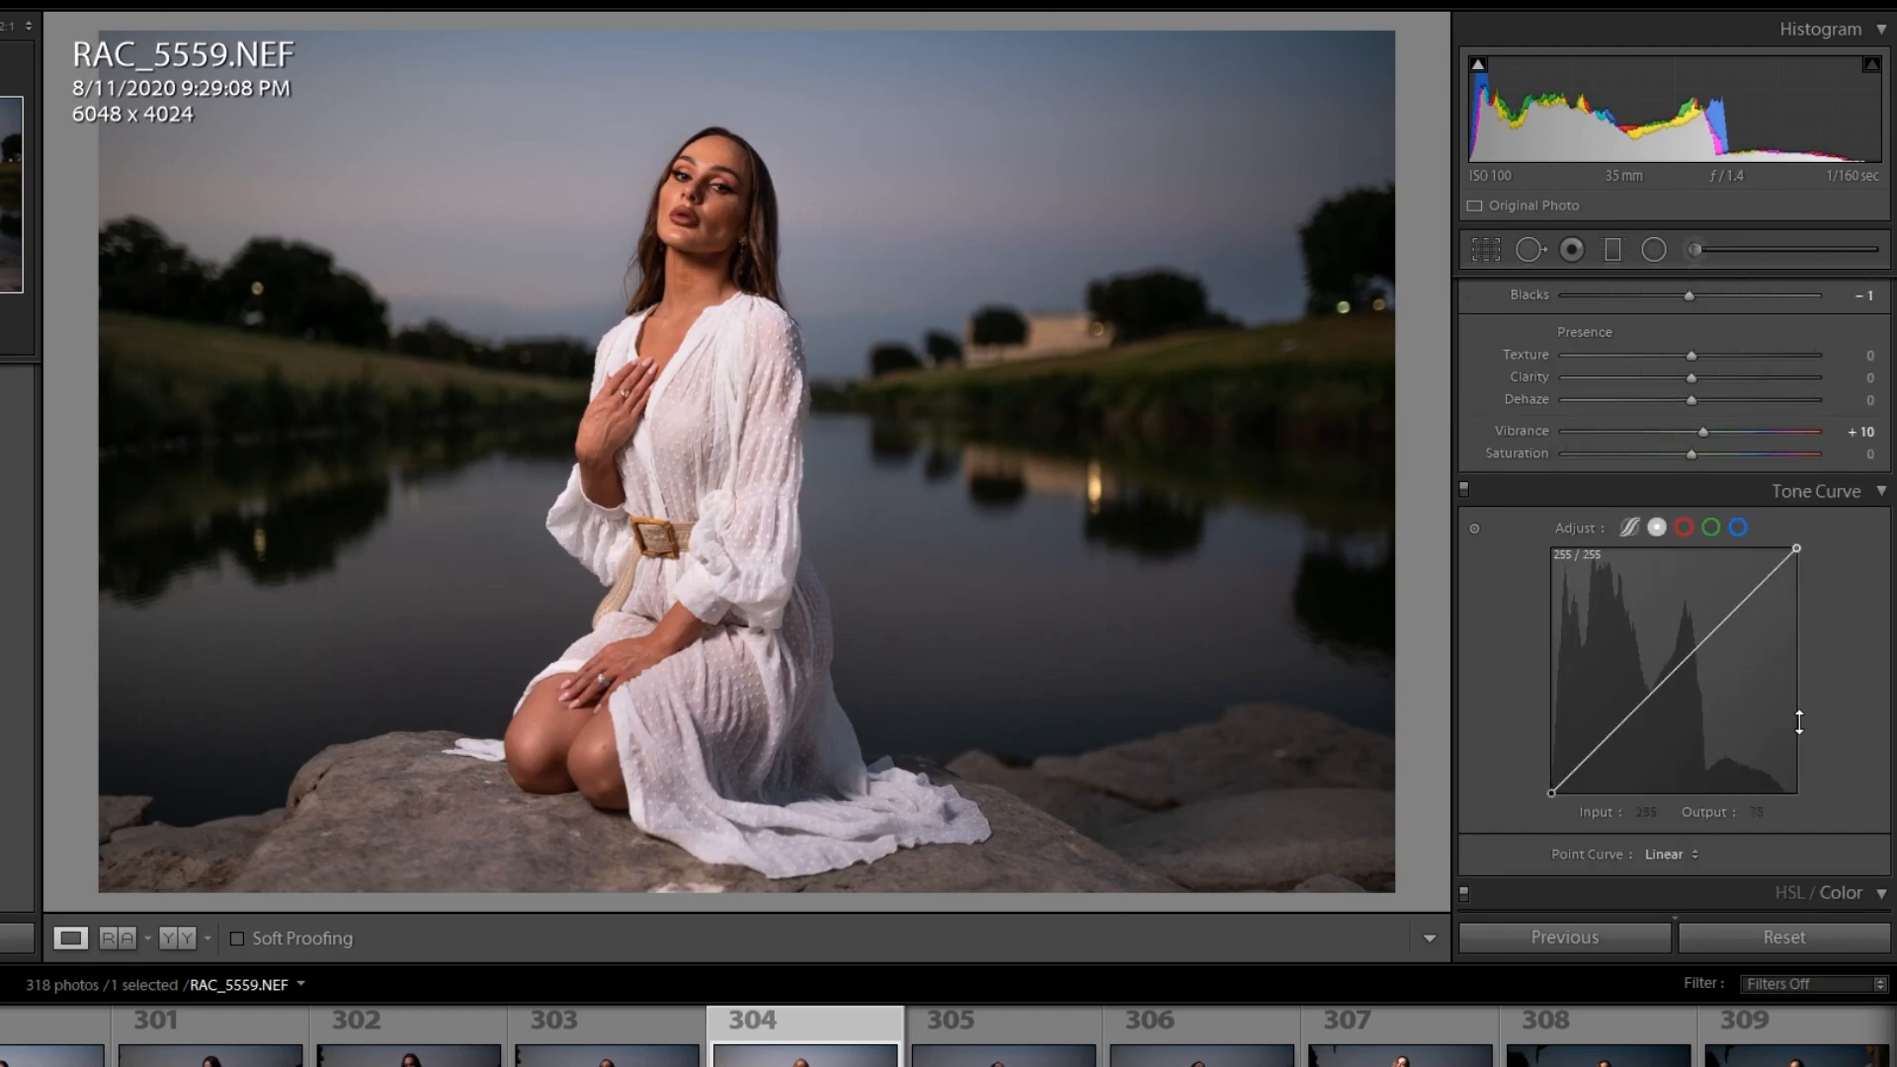
scroll(1836, 714, down, 10)
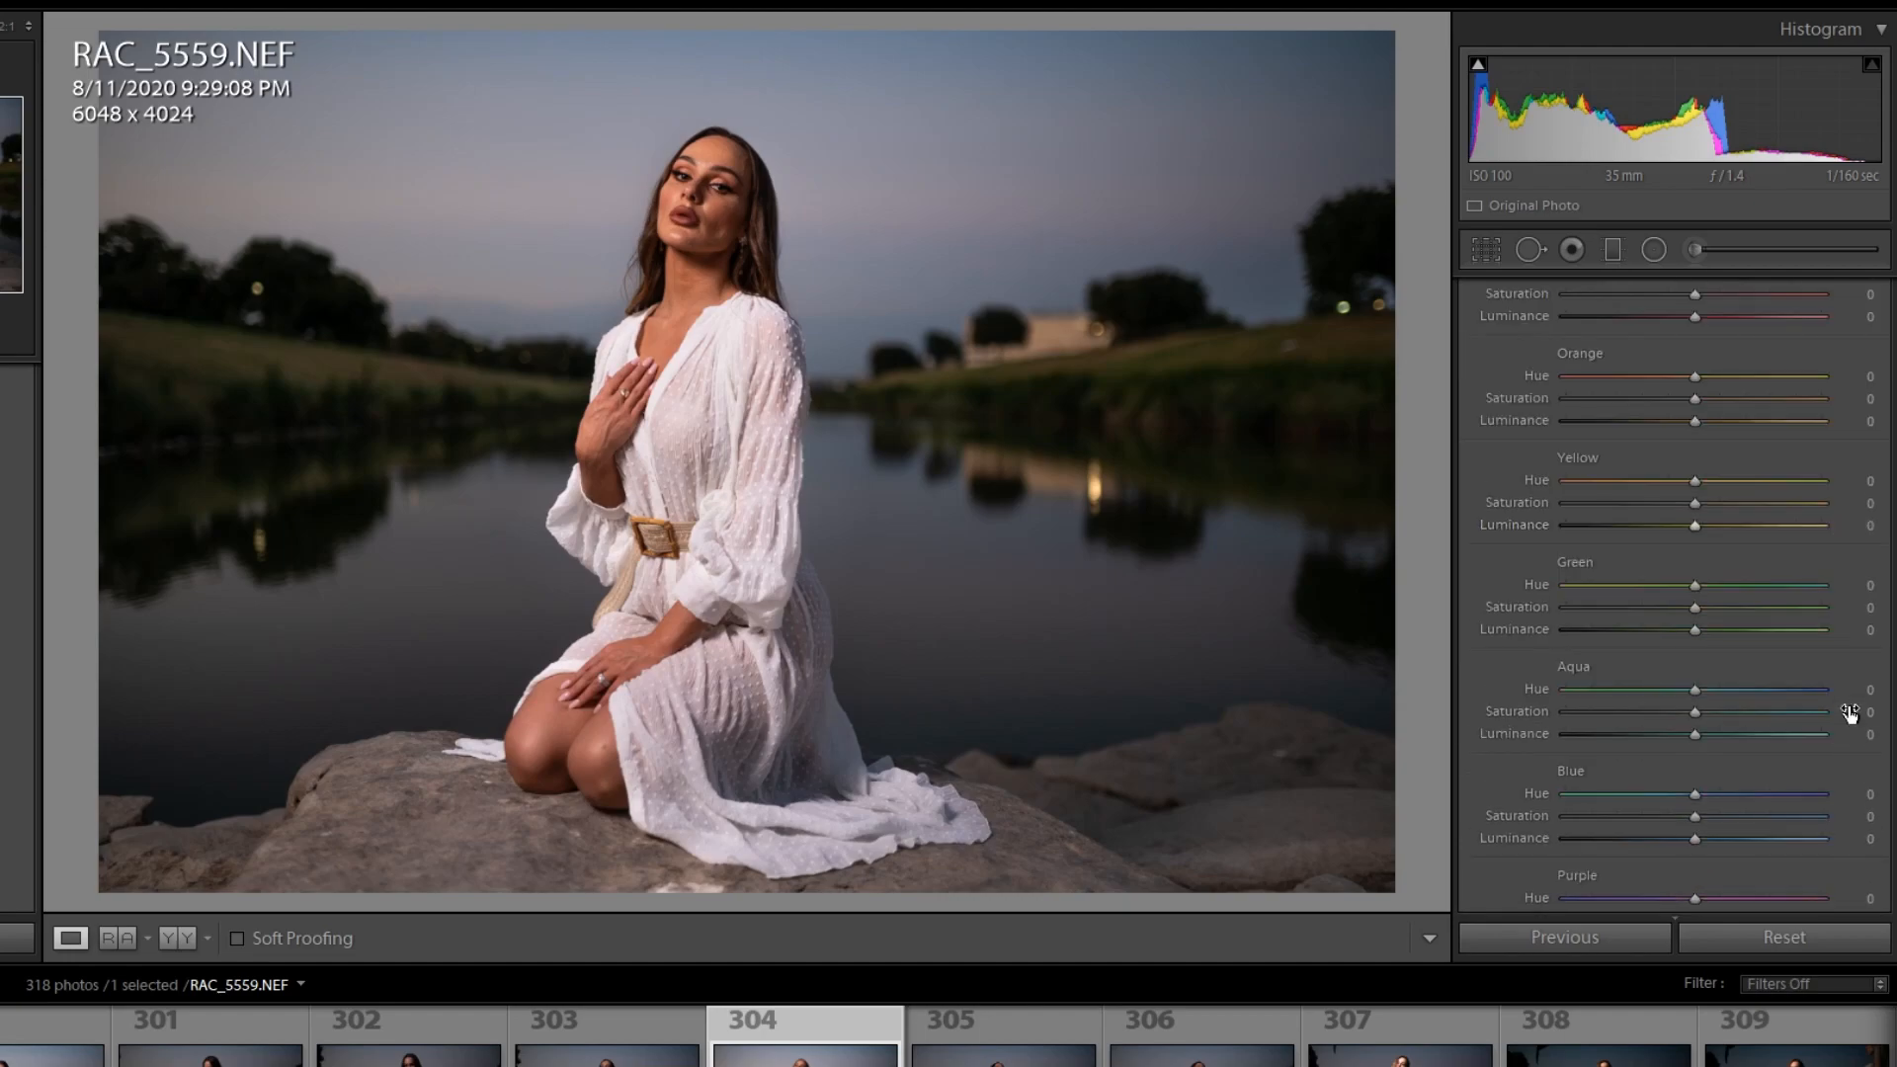
scroll(1828, 731, down, 9)
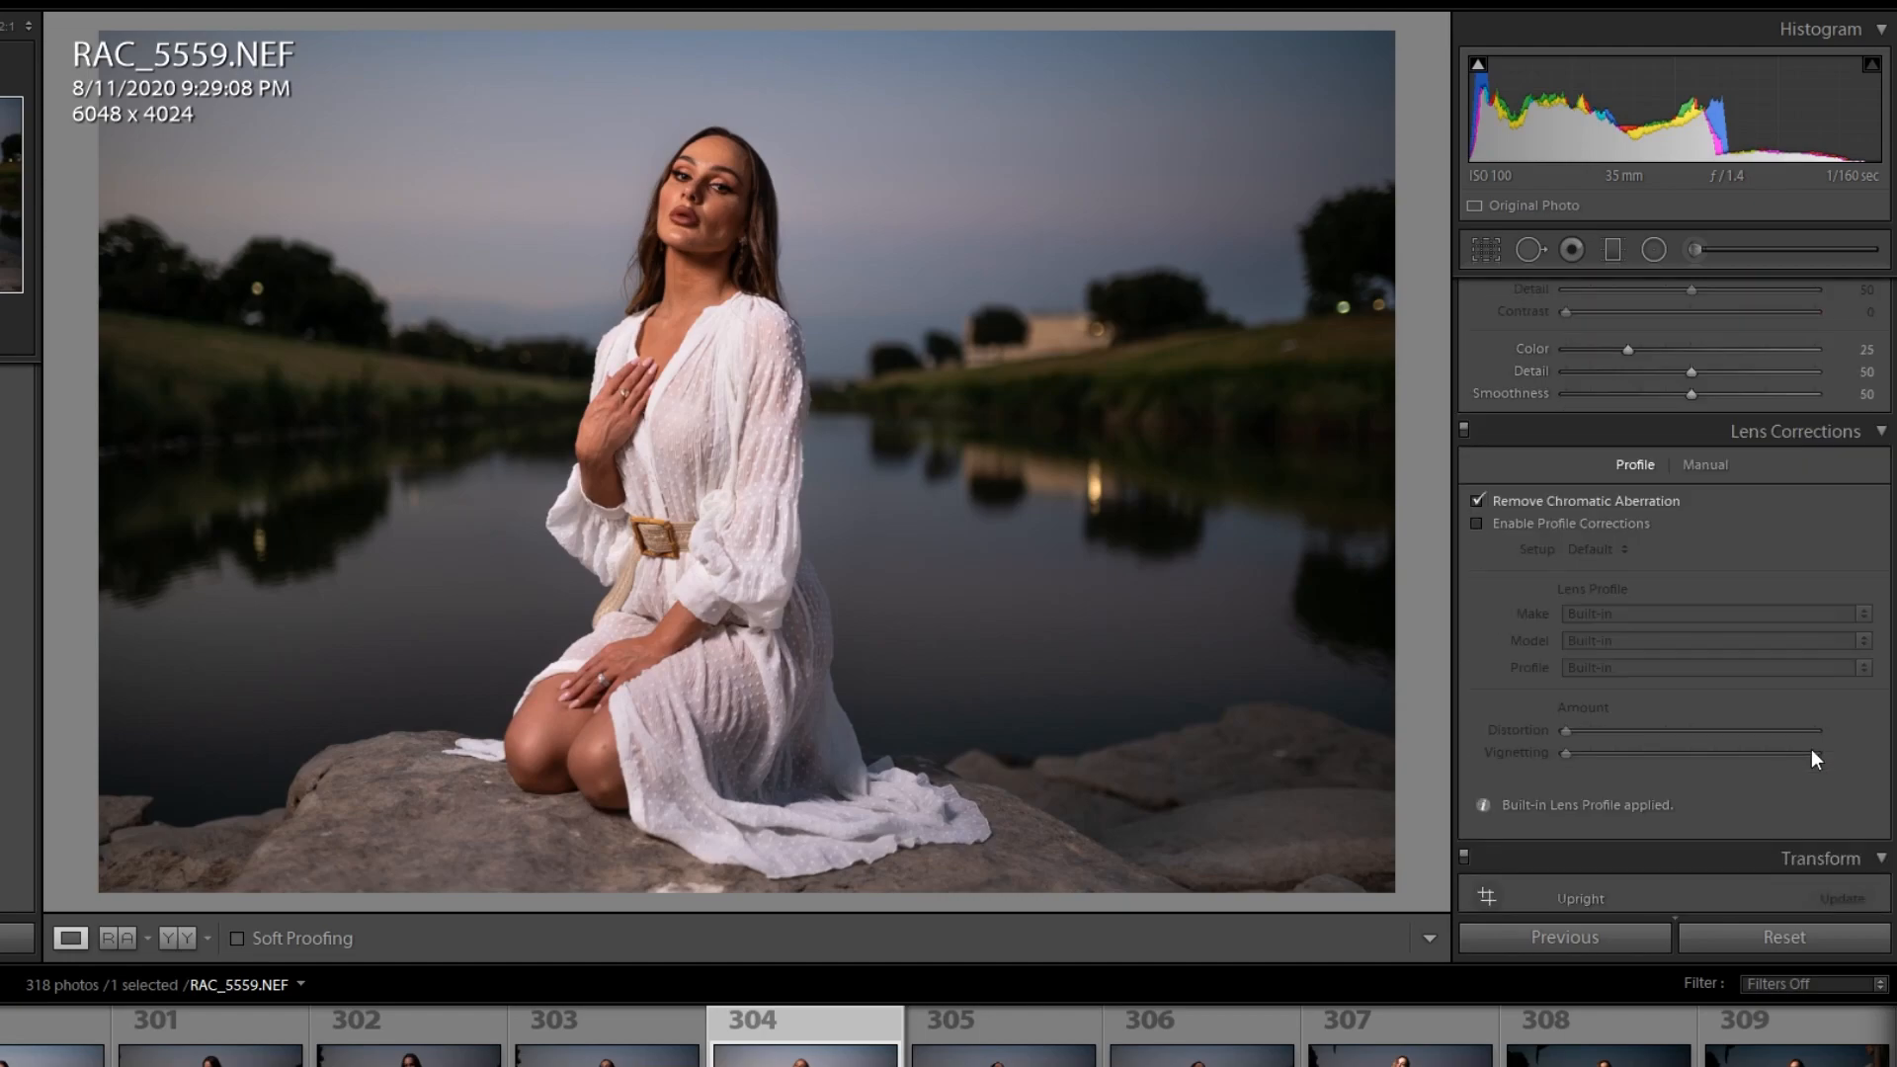
scroll(1816, 757, down, 3)
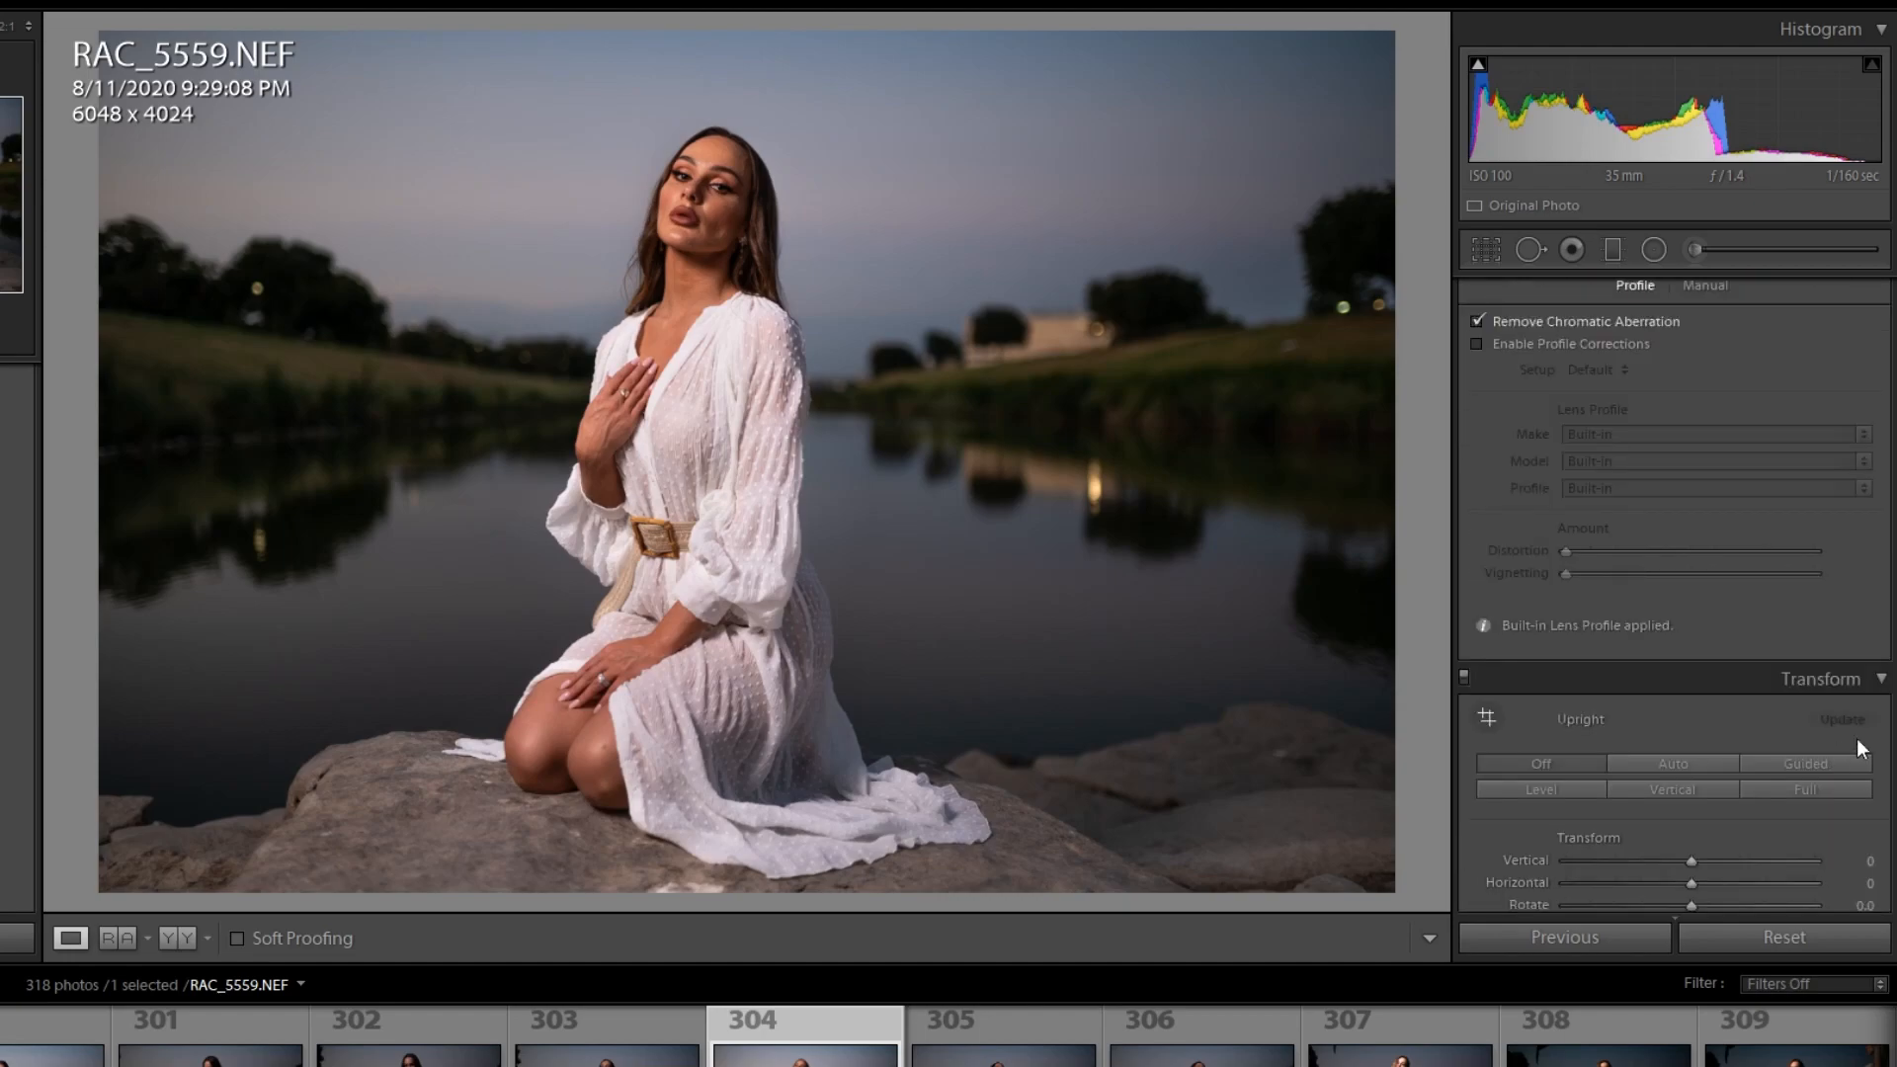
scroll(1836, 743, down, 6)
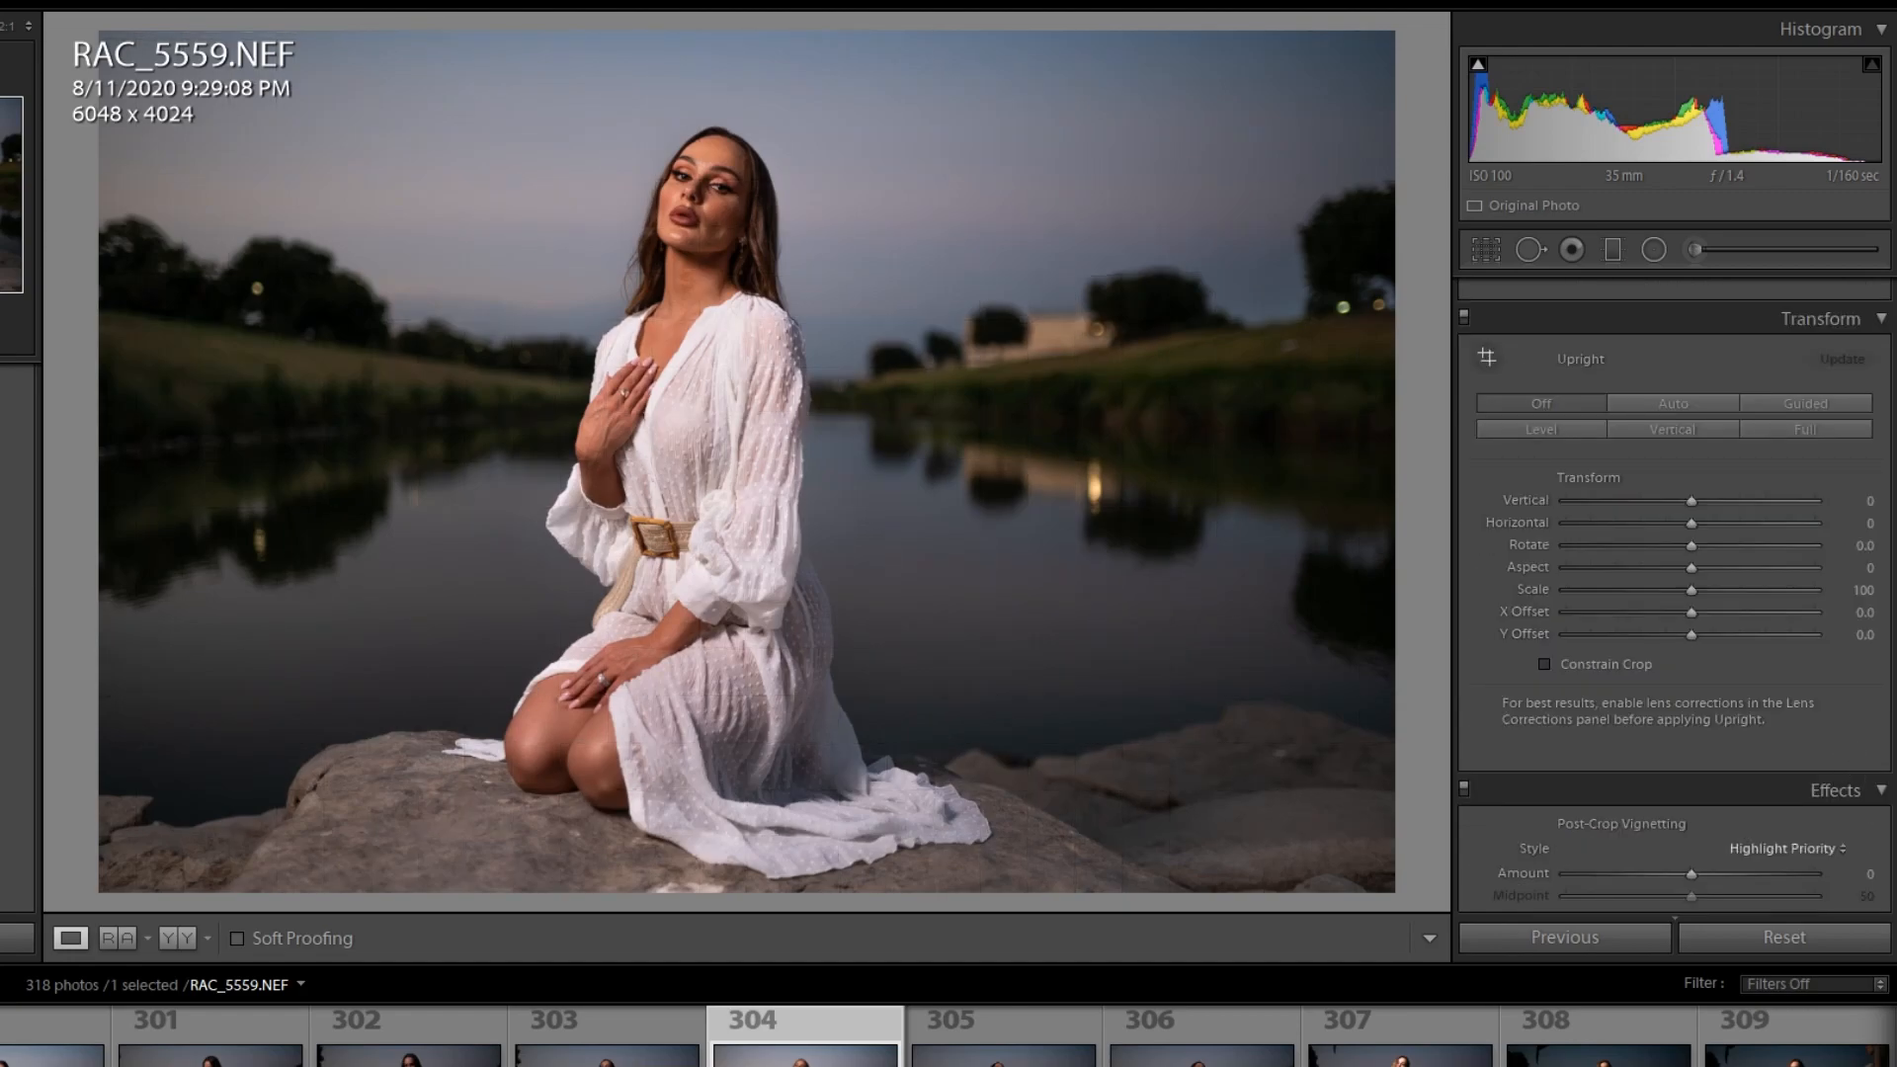
scroll(1709, 874, down, 10)
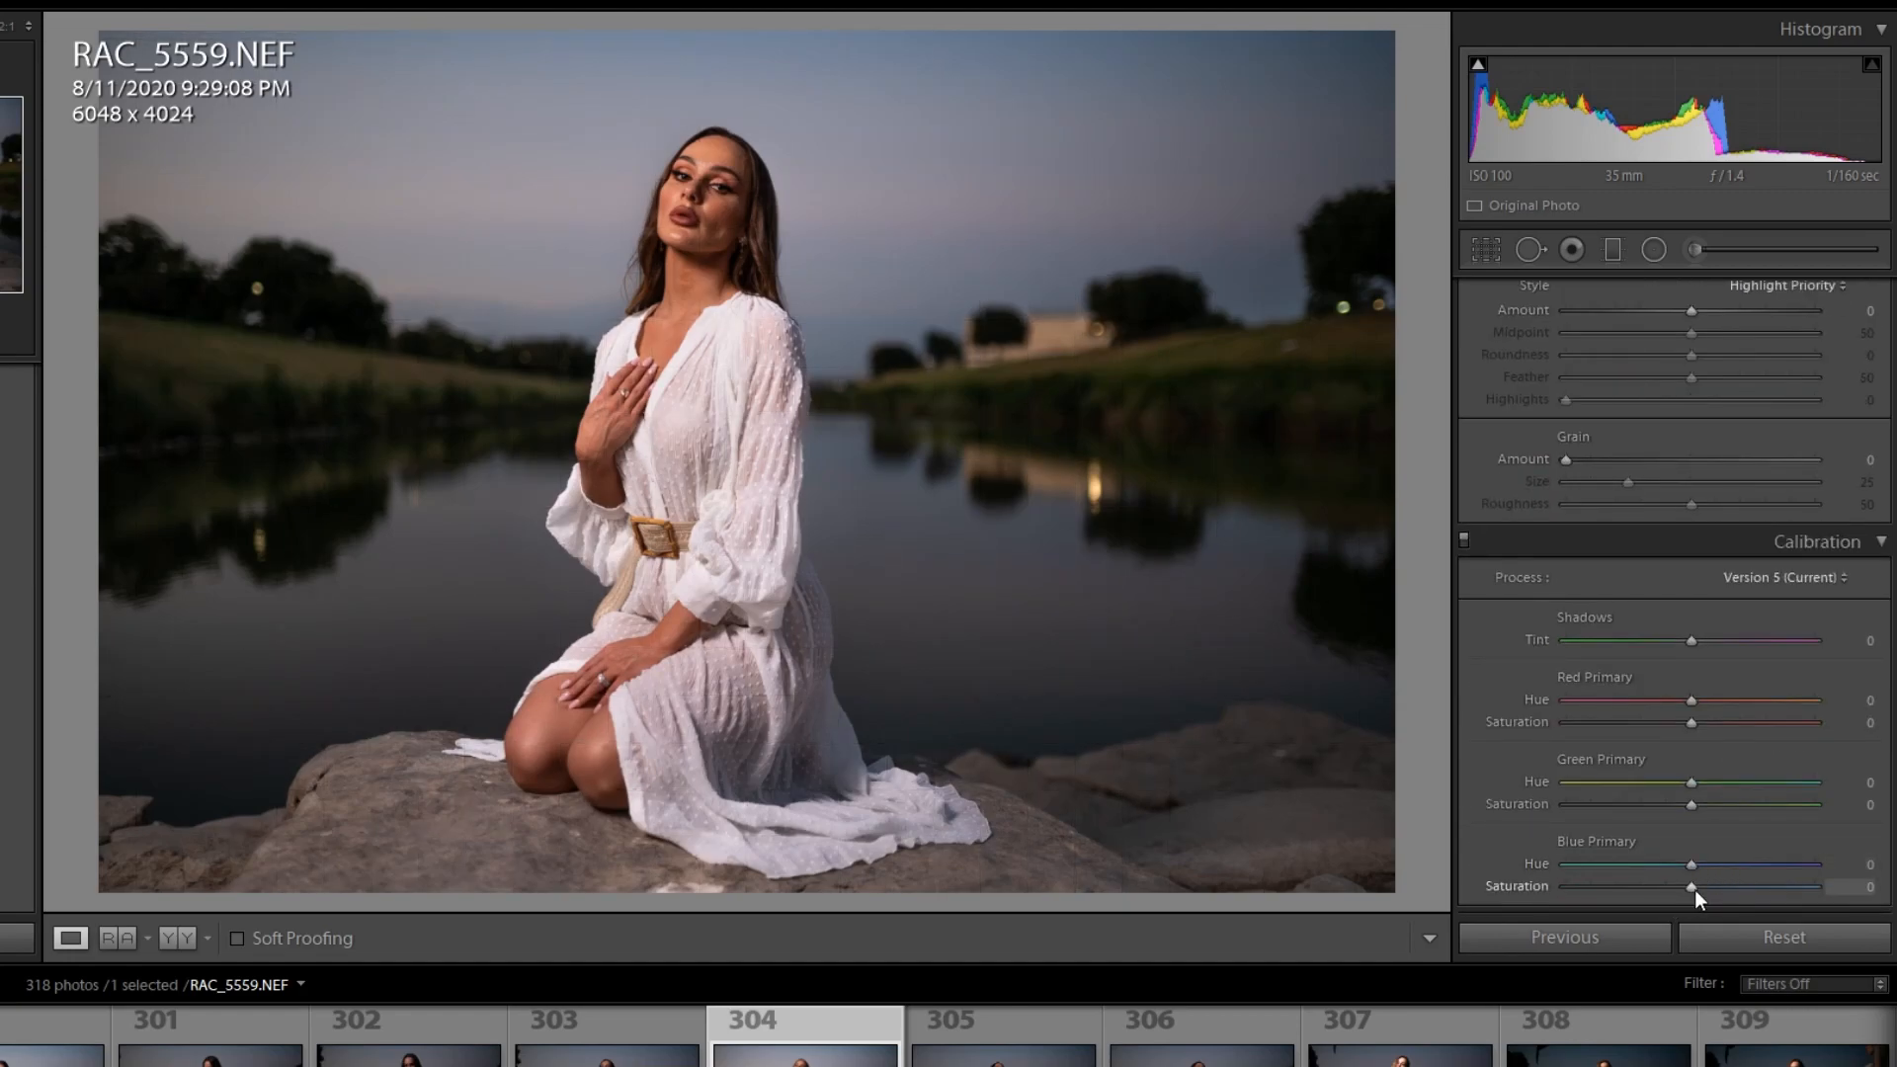
drag(1688, 888, 1740, 887)
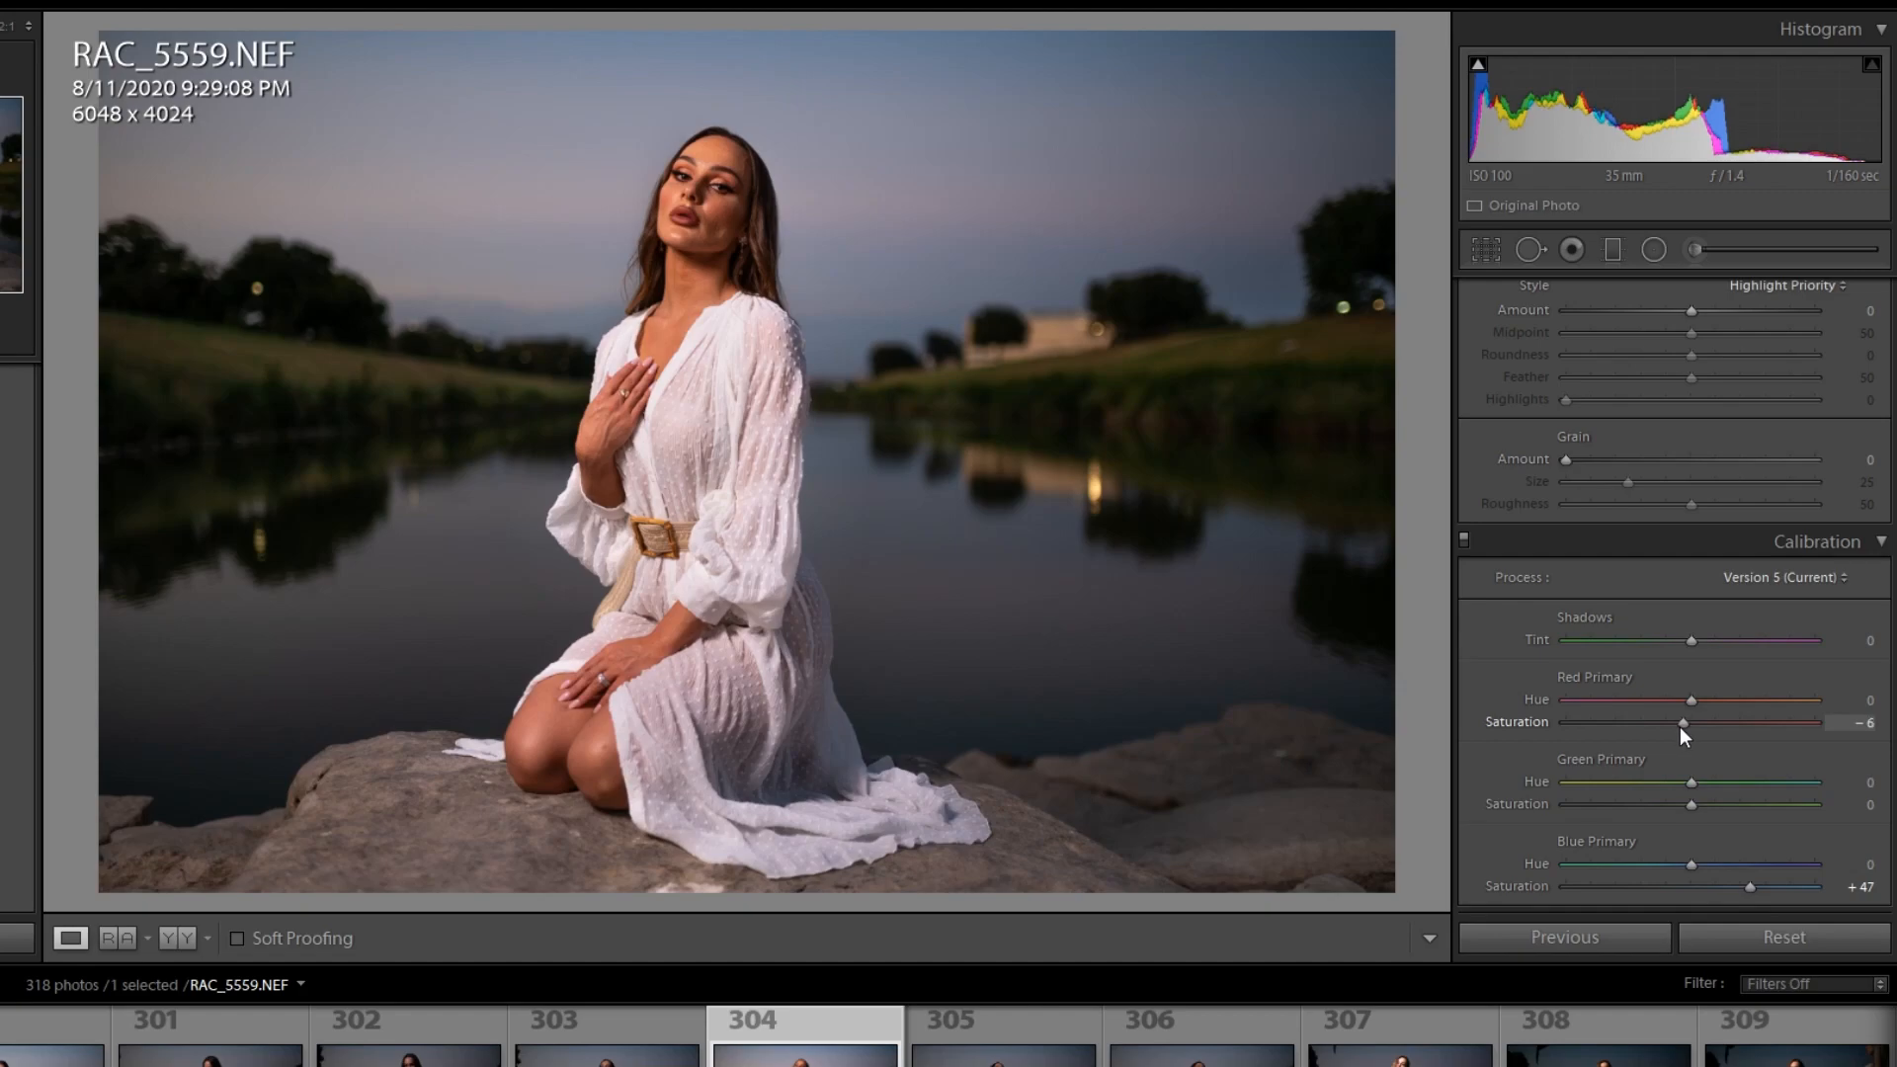
Step: Raise the Orange Luminance slightly in the HSL color adjustments to brighten the skin
scroll(1800, 770, up, 10)
scroll(1792, 739, up, 8)
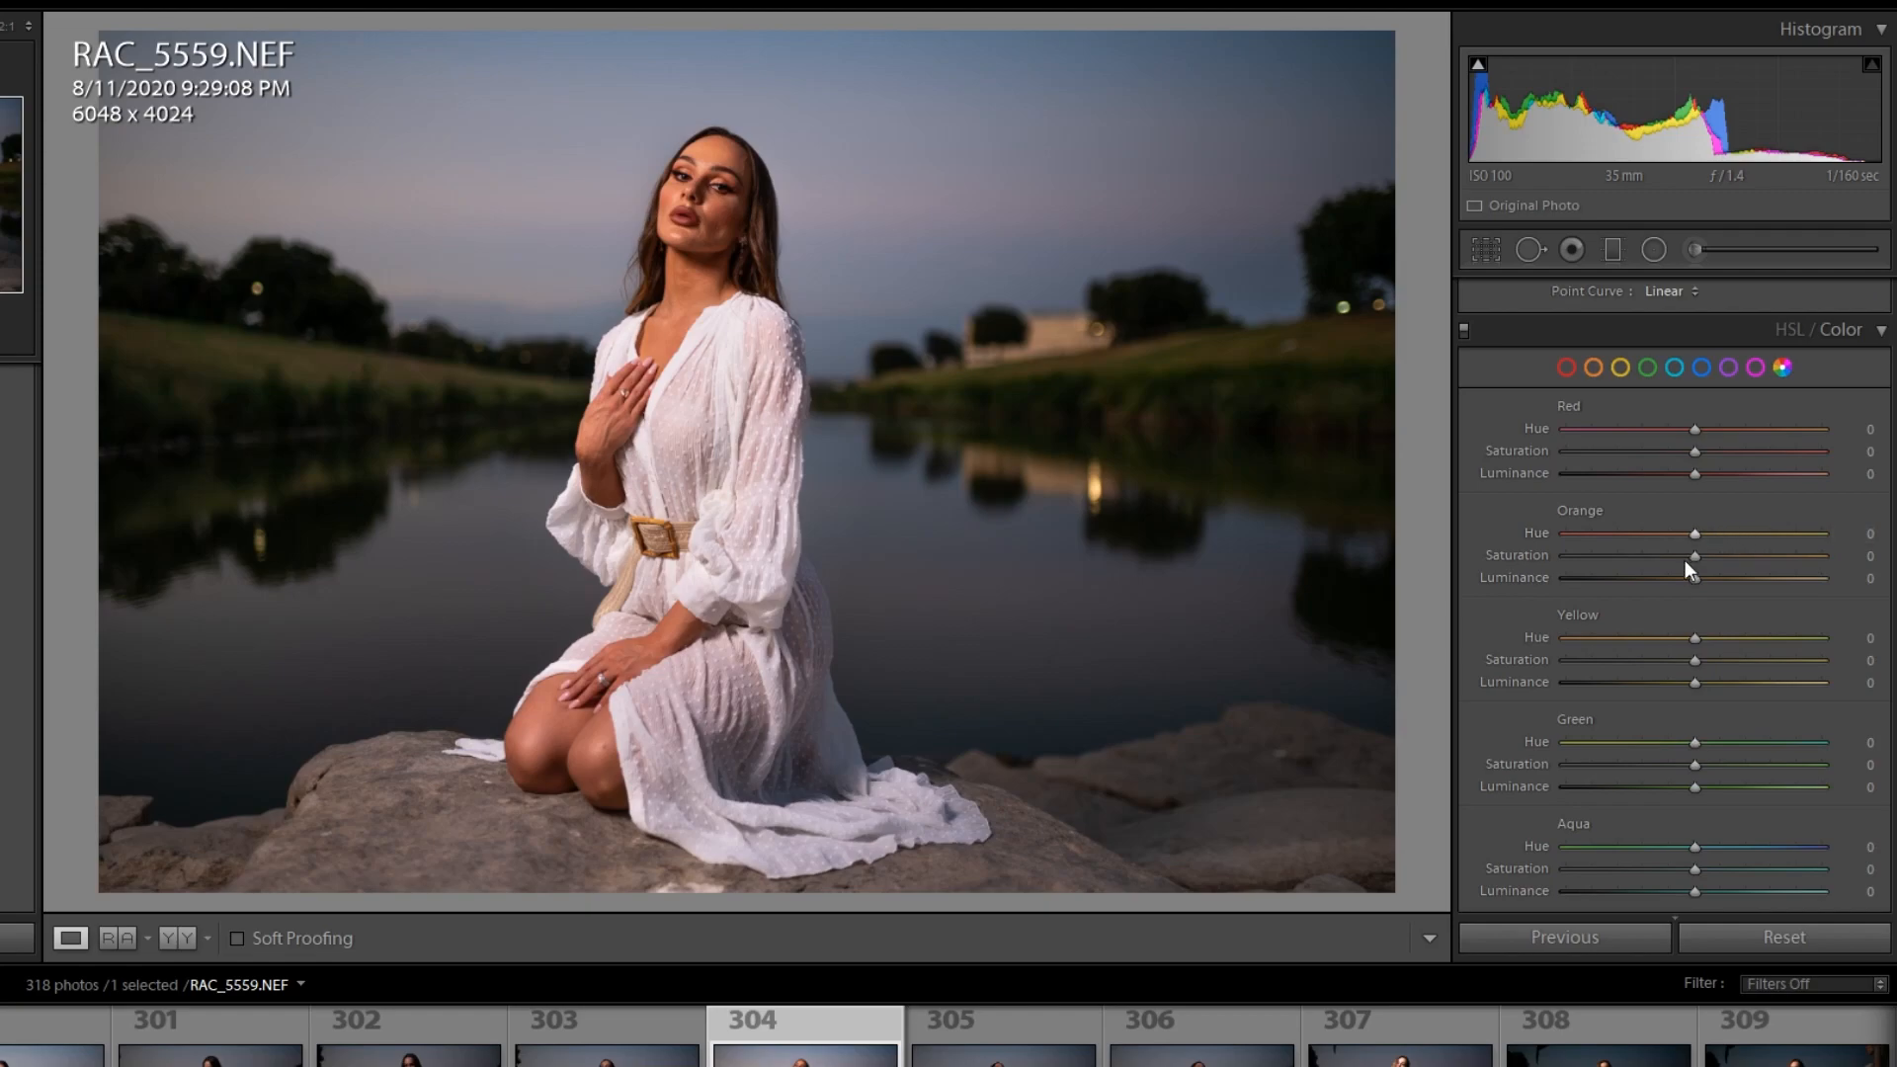
drag(1693, 583, 1703, 583)
Step: Lower the Magenta Saturation in the HSL color adjustments and return to the Basic settings
scroll(1550, 550, up, 10)
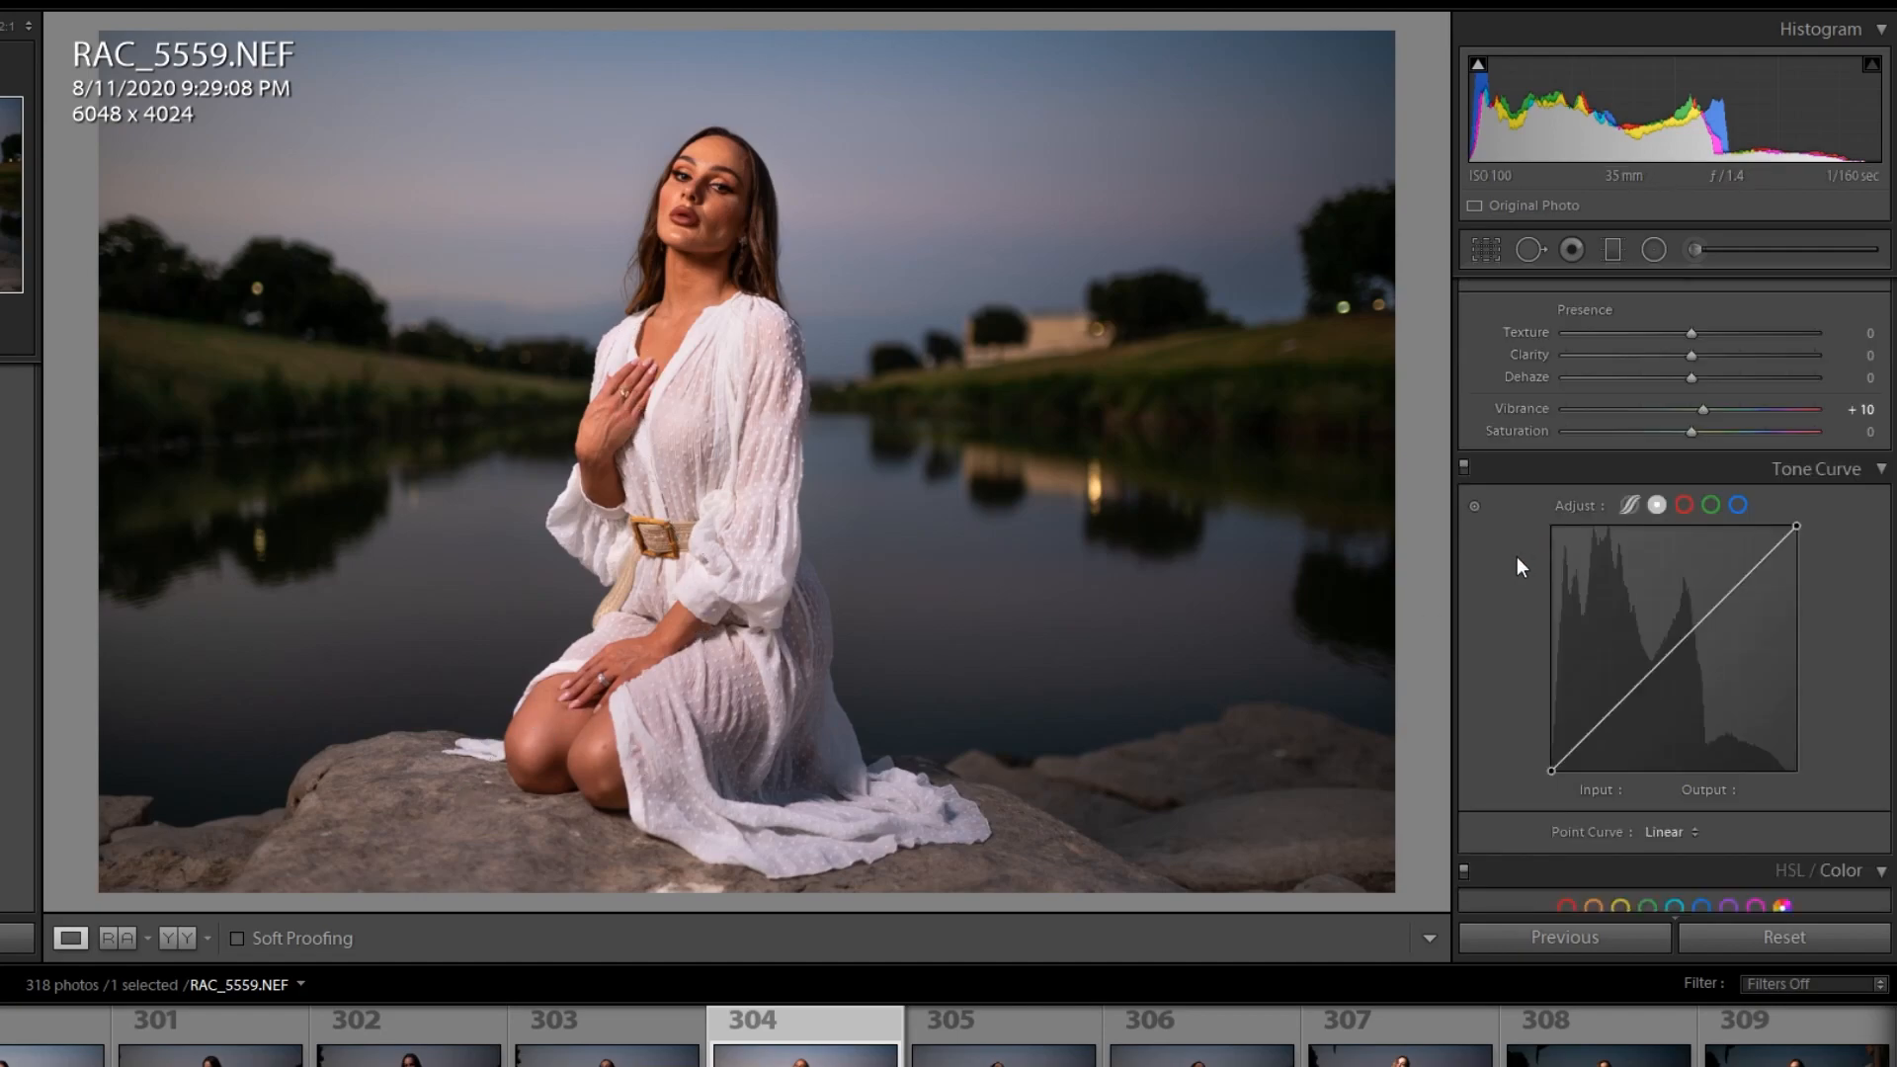
scroll(1514, 559, down, 3)
scroll(1514, 560, down, 10)
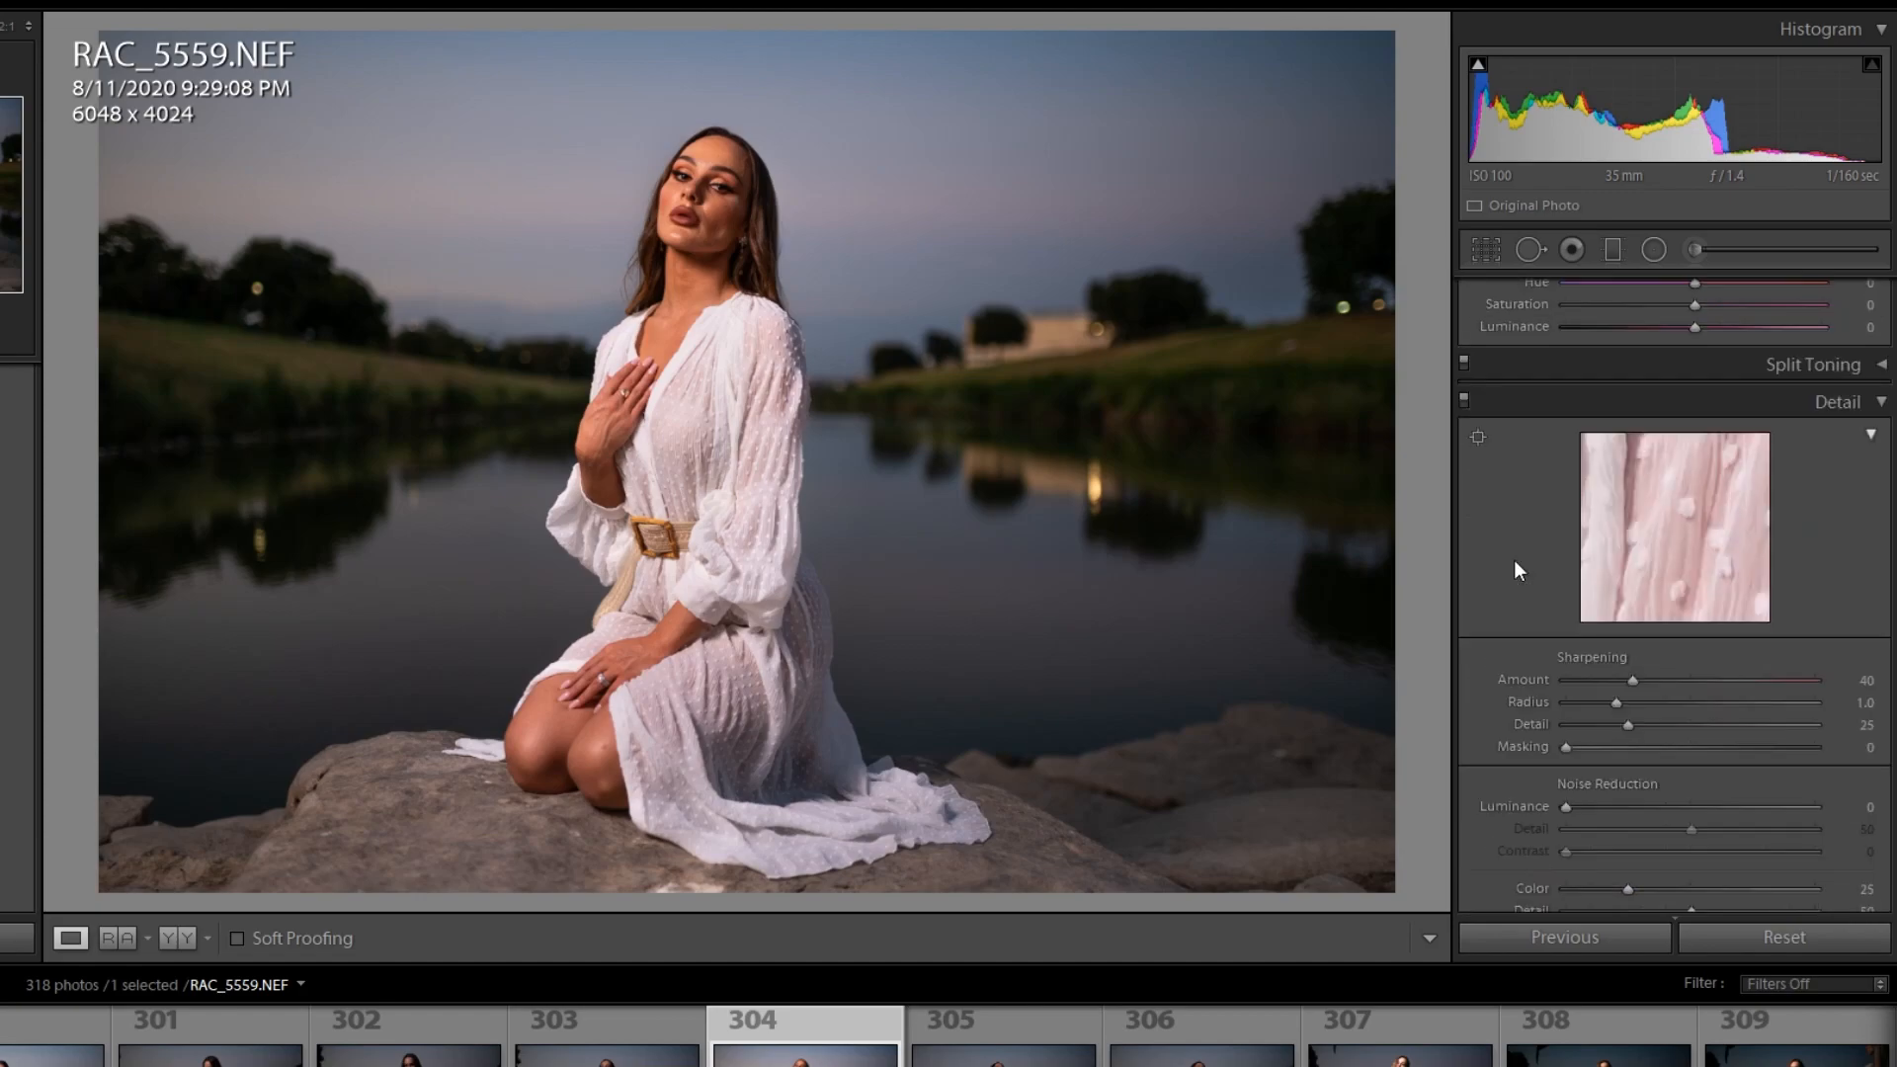
scroll(1513, 559, up, 4)
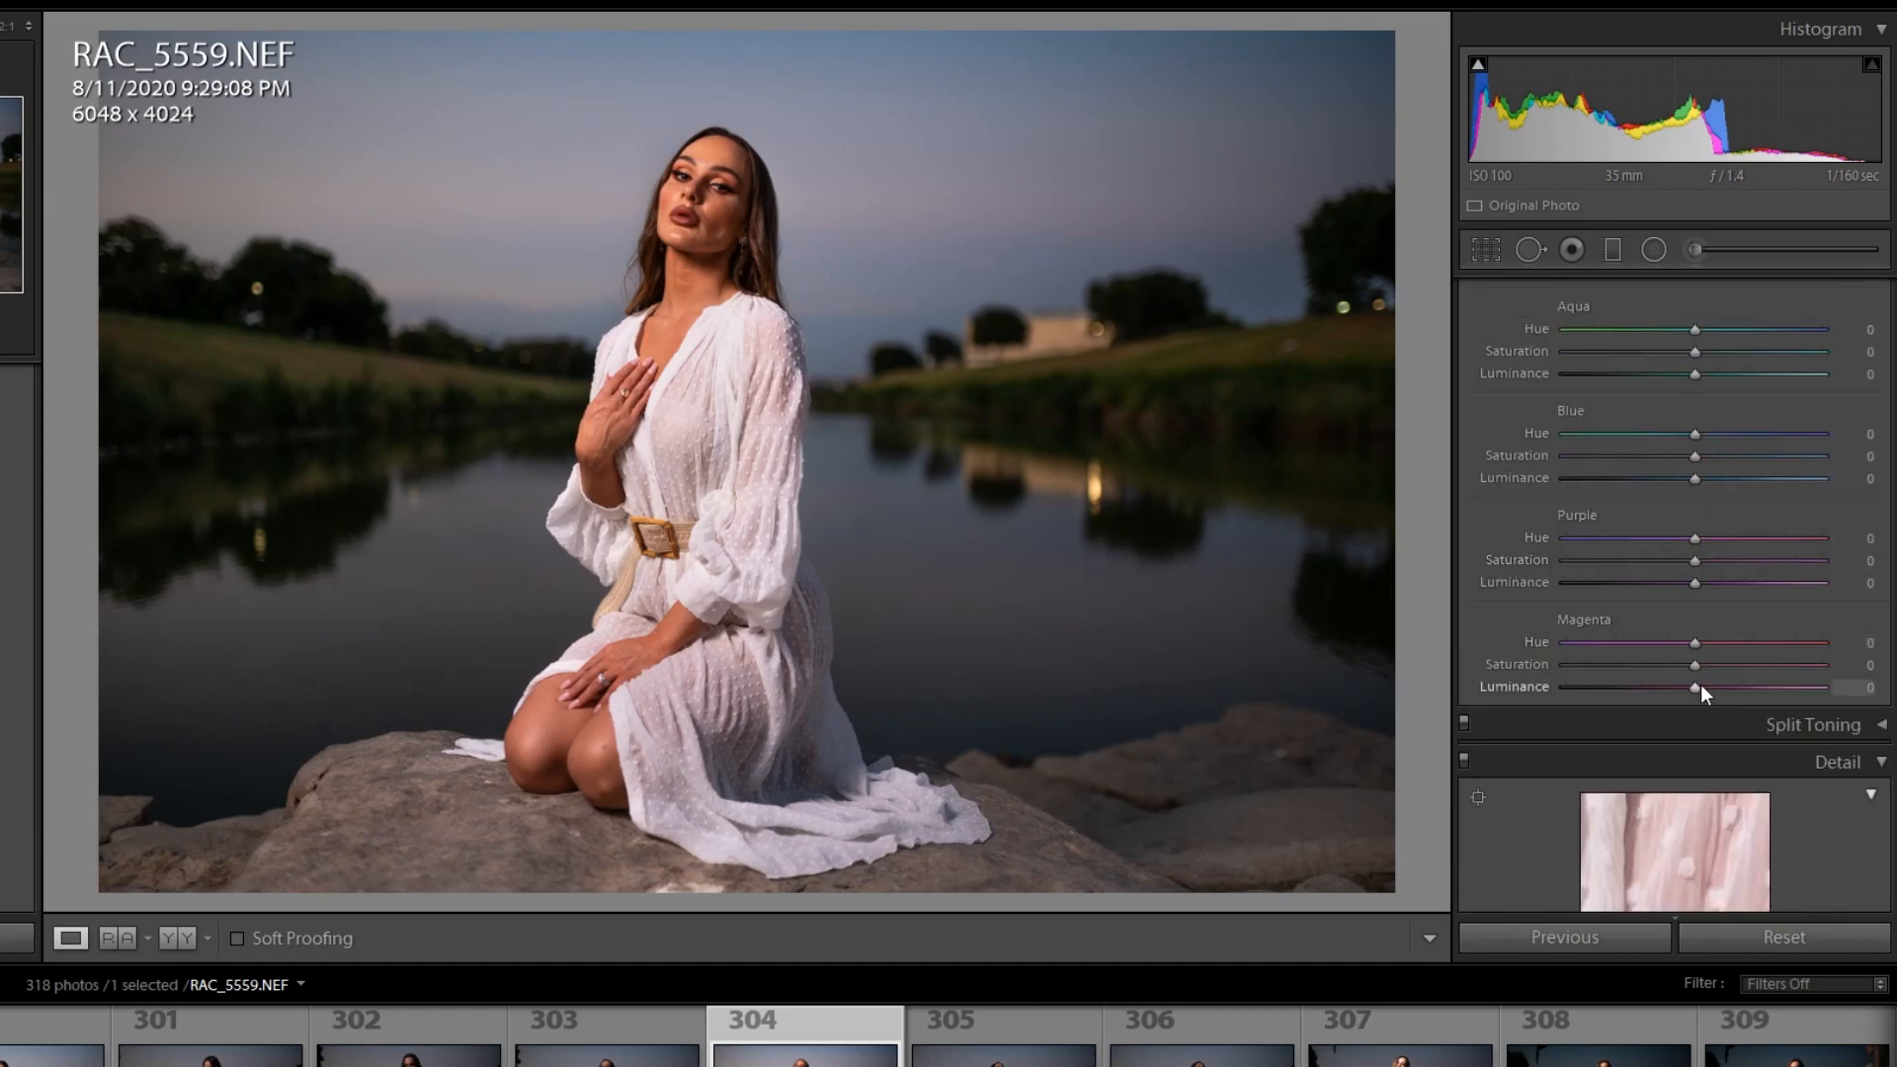
drag(1693, 664, 1652, 669)
scroll(1674, 595, up, 10)
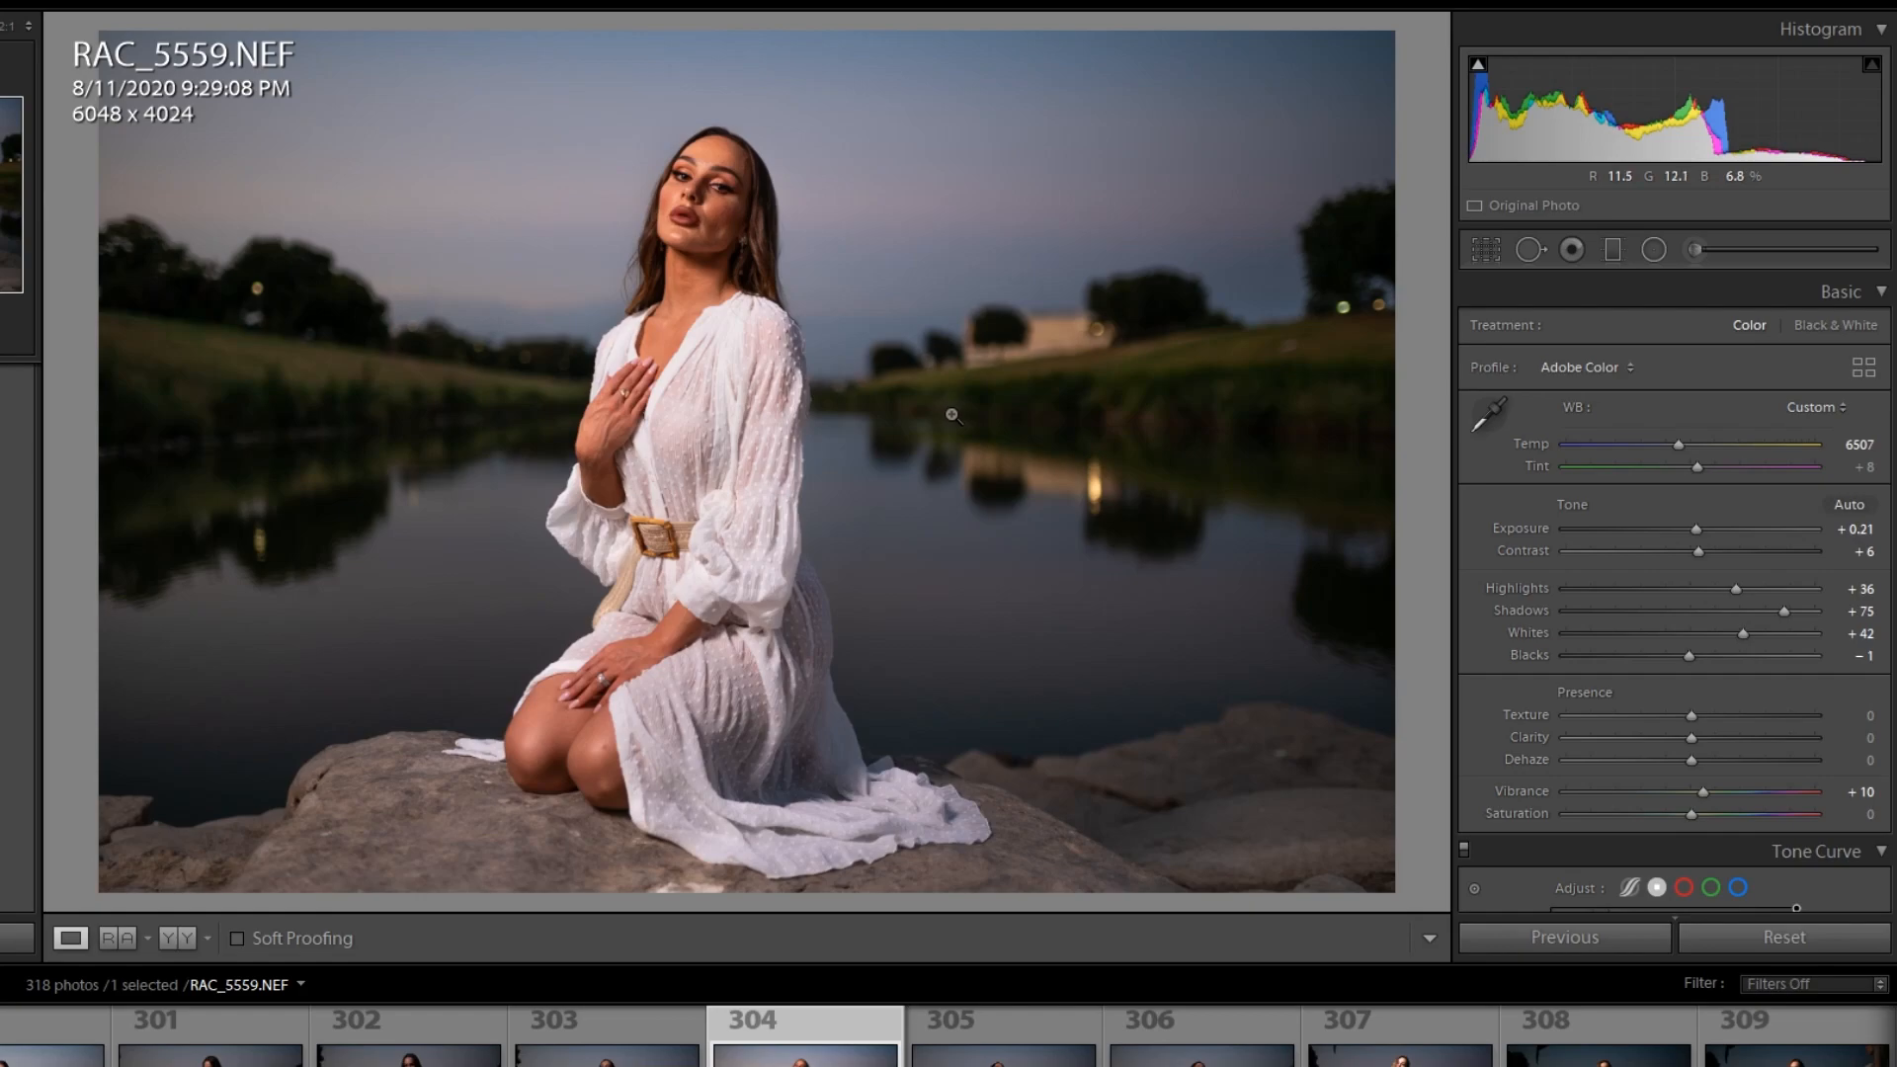
Step: Set up the Adjustment Brush for a new mask with Size 100, Feather 0, Flow 100, Auto Mask on and the mask overlay shown
click(27, 29)
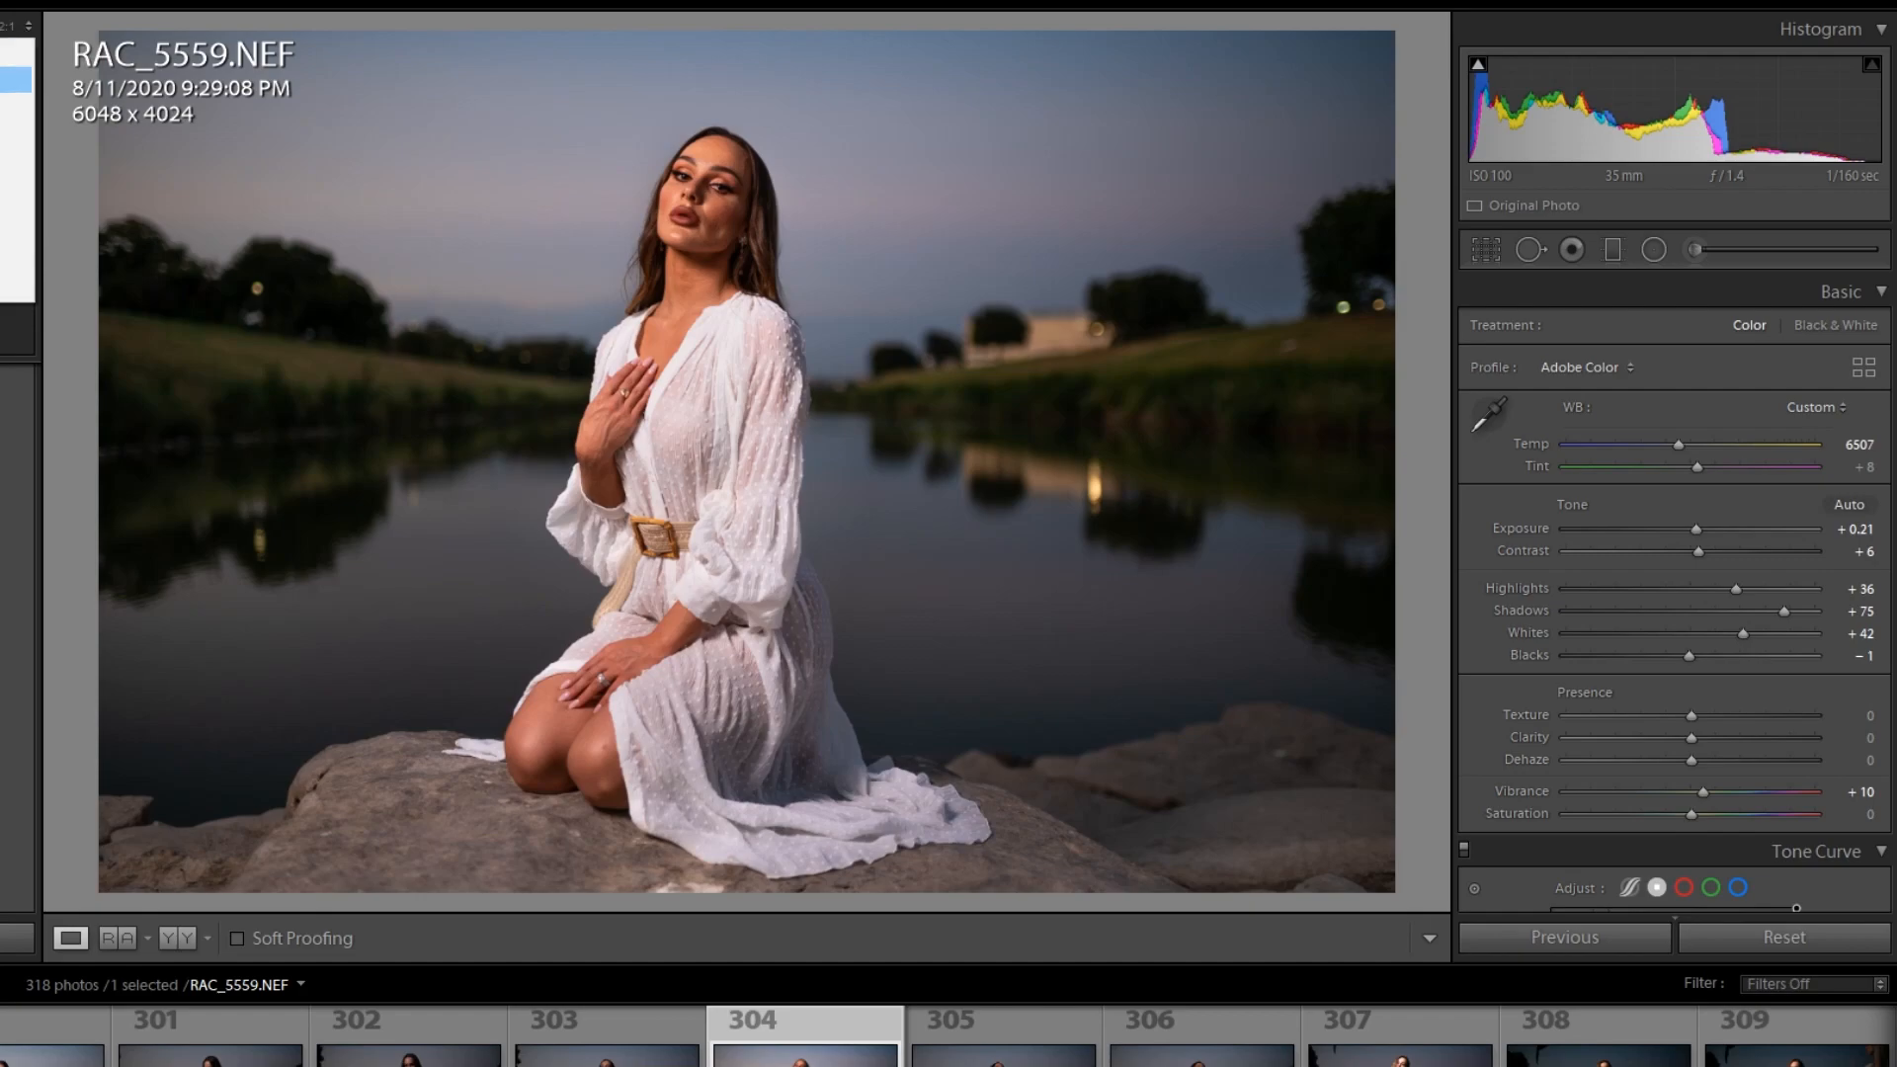
click(15, 79)
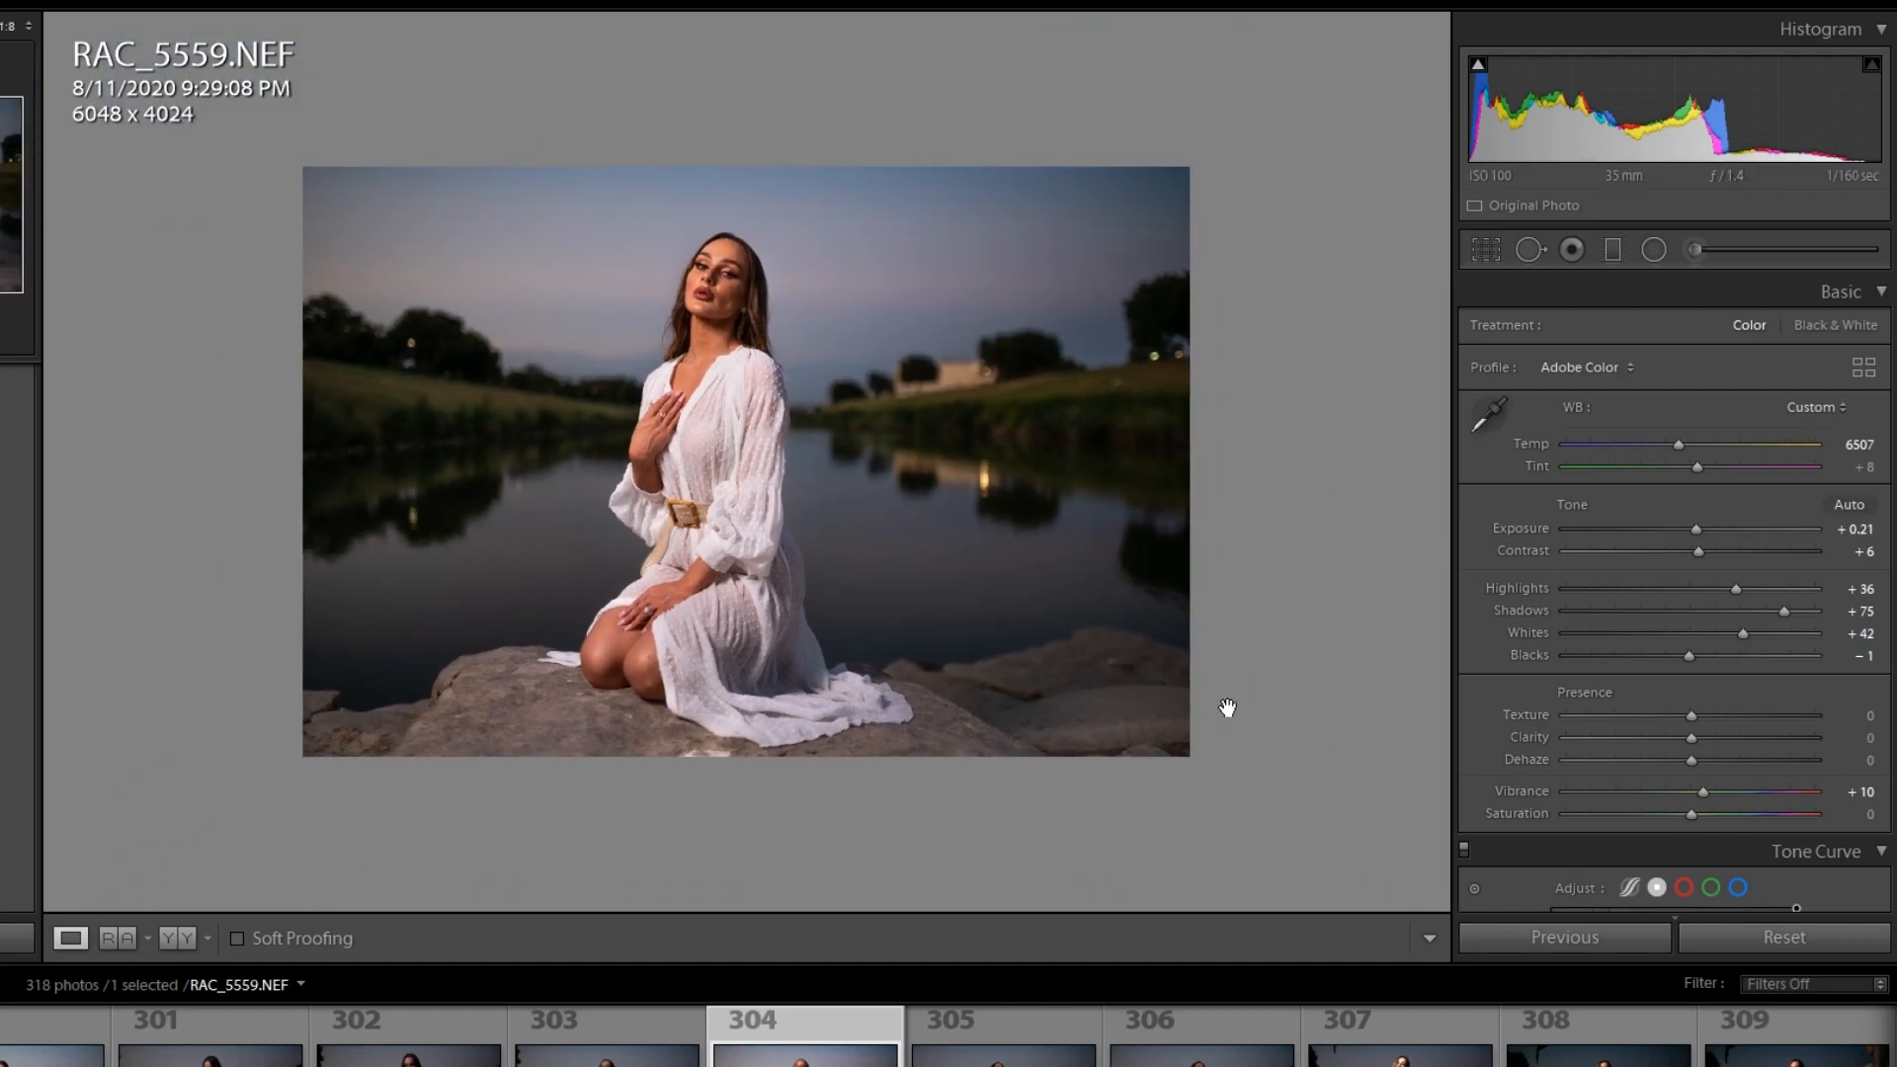
click(1695, 251)
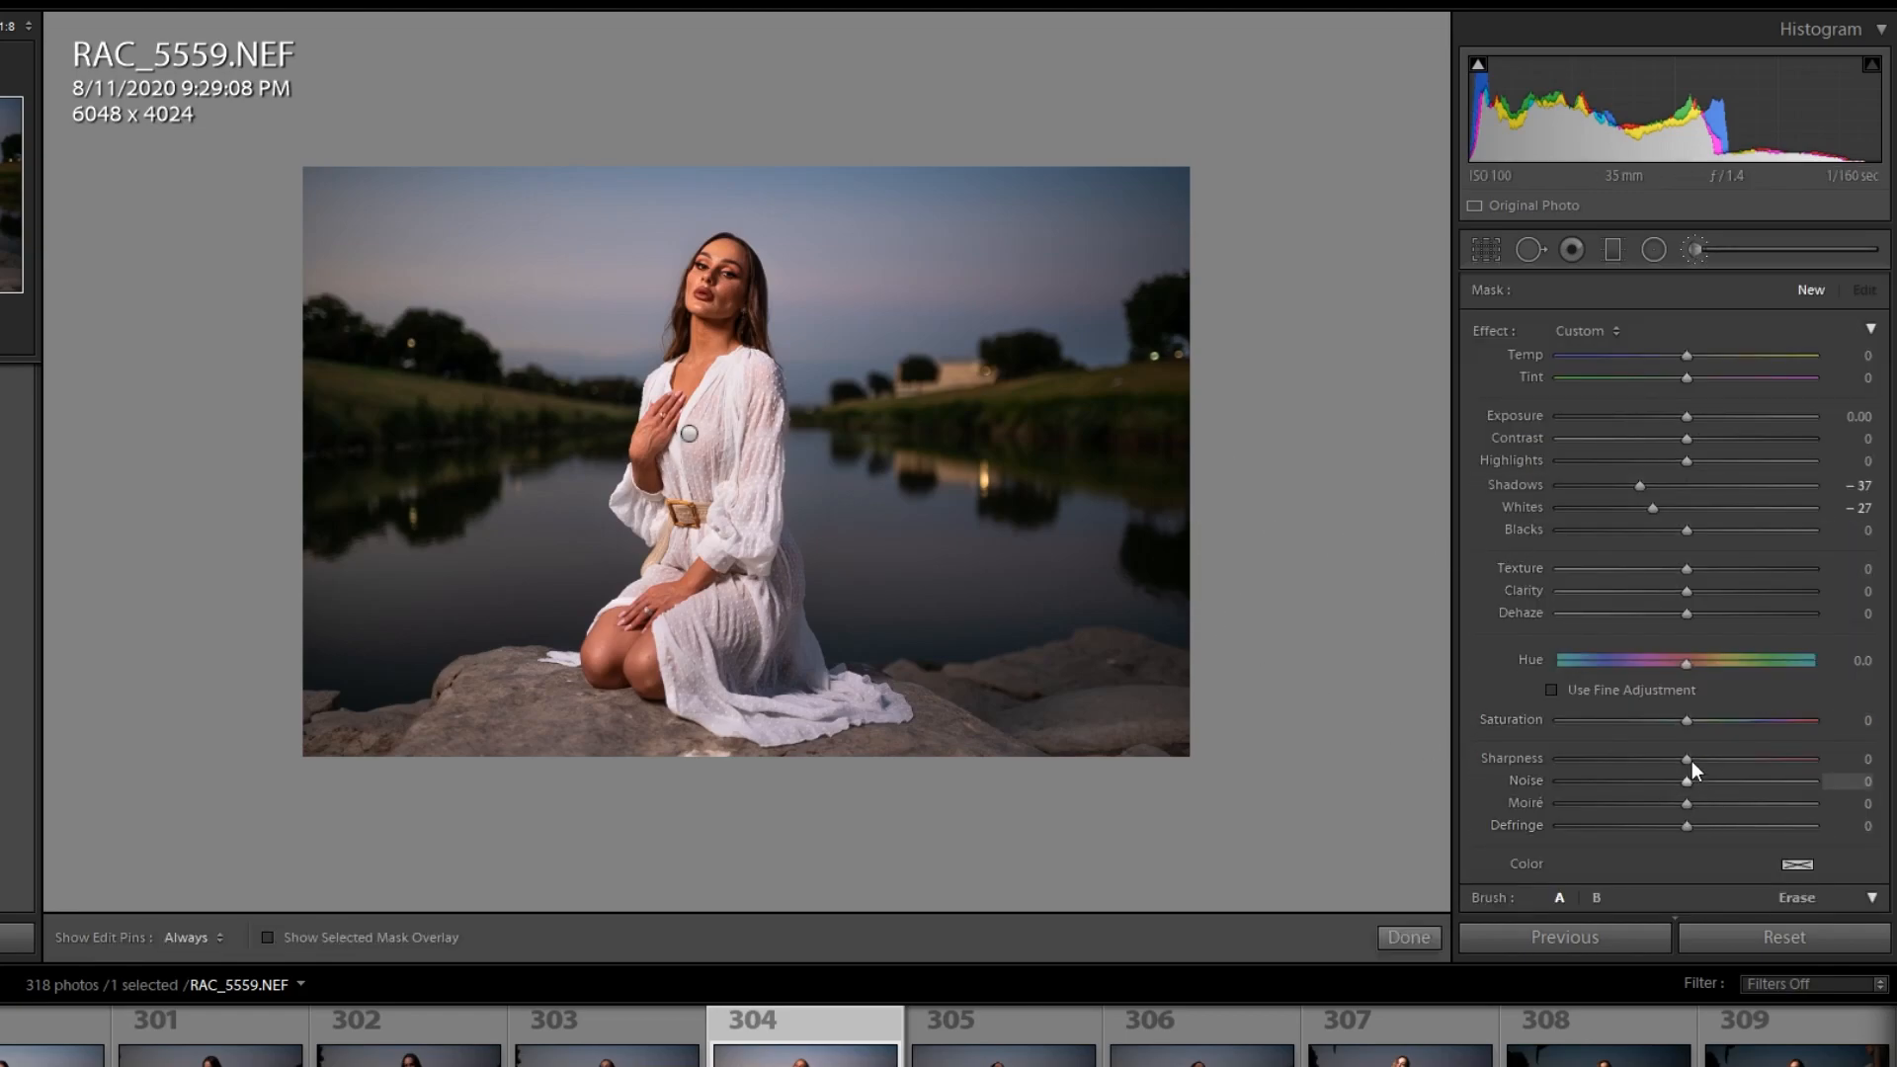
scroll(1692, 680, down, 3)
scroll(1692, 680, up, 3)
scroll(1769, 713, down, 6)
scroll(1769, 713, down, 3)
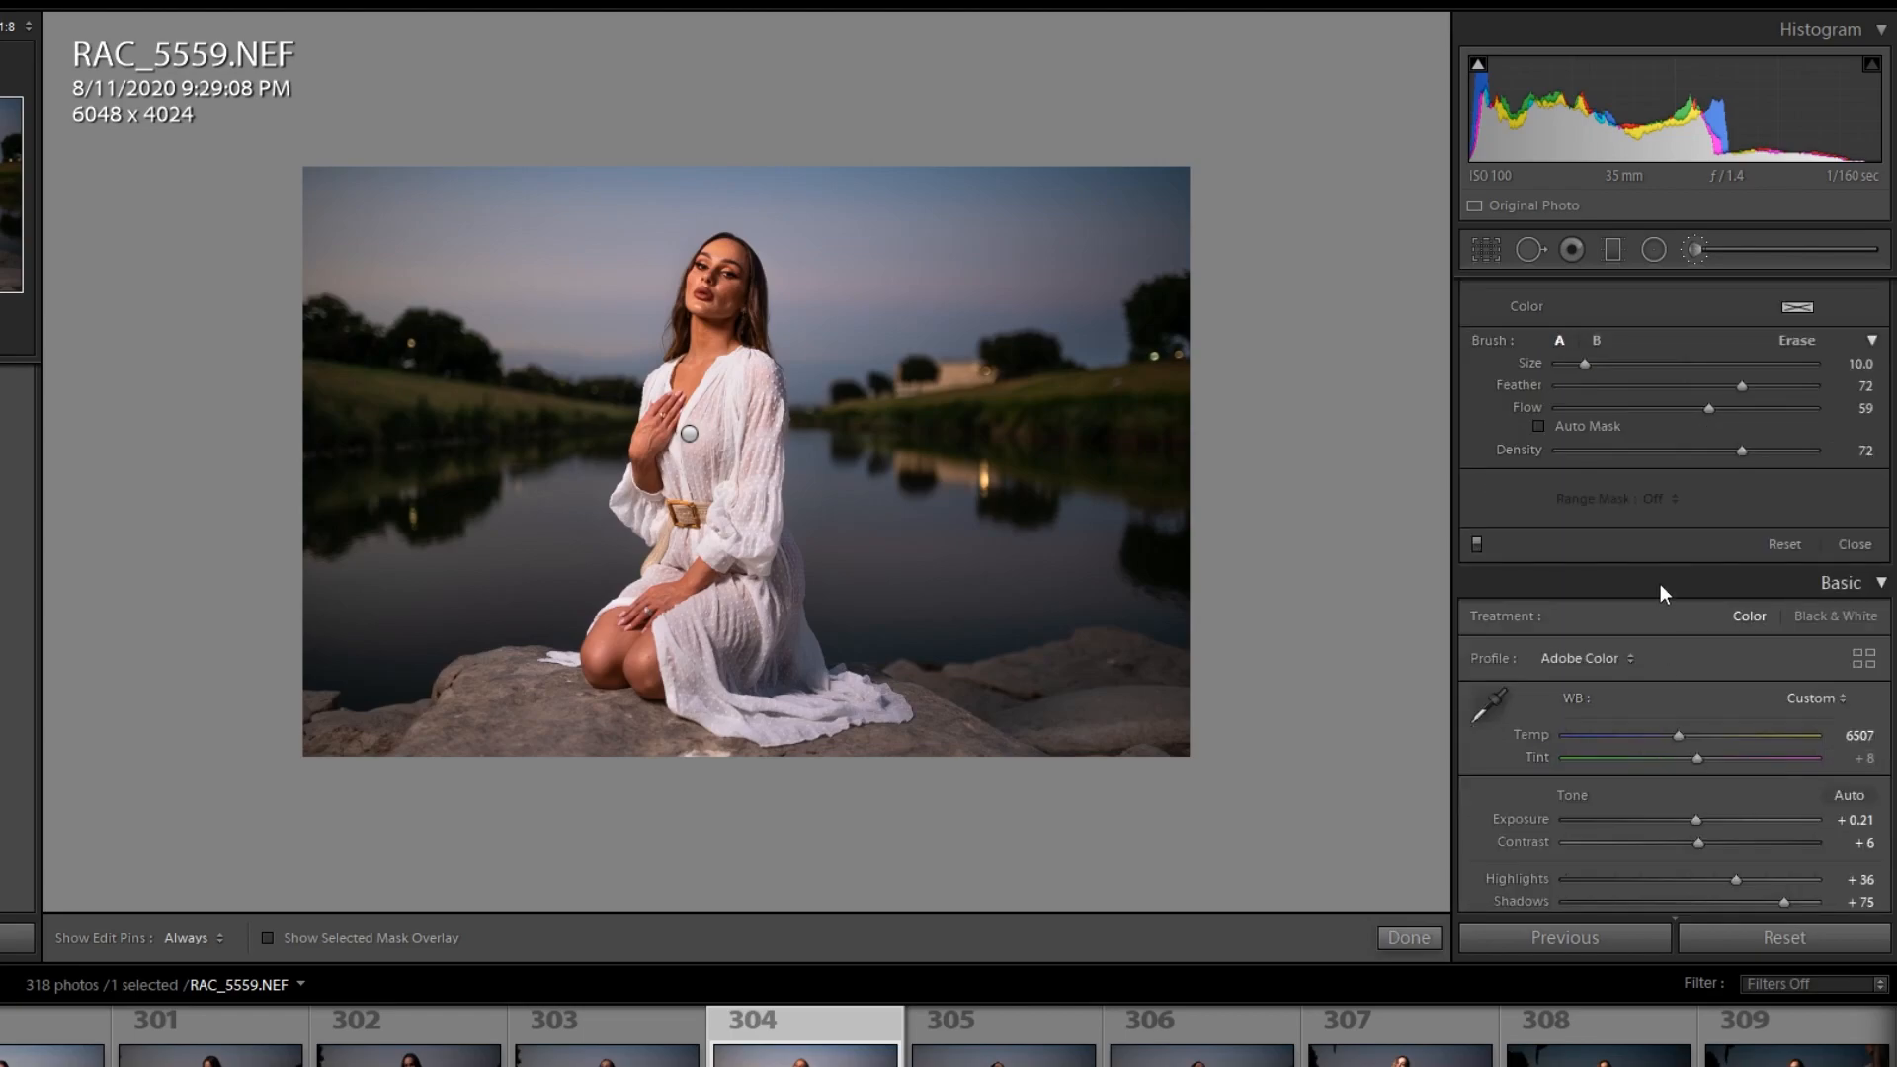
scroll(1663, 573, up, 3)
mouse_move(1599, 549)
mouse_down()
mouse_move(1579, 547)
mouse_move(1828, 555)
mouse_up()
drag(1716, 573, 1537, 569)
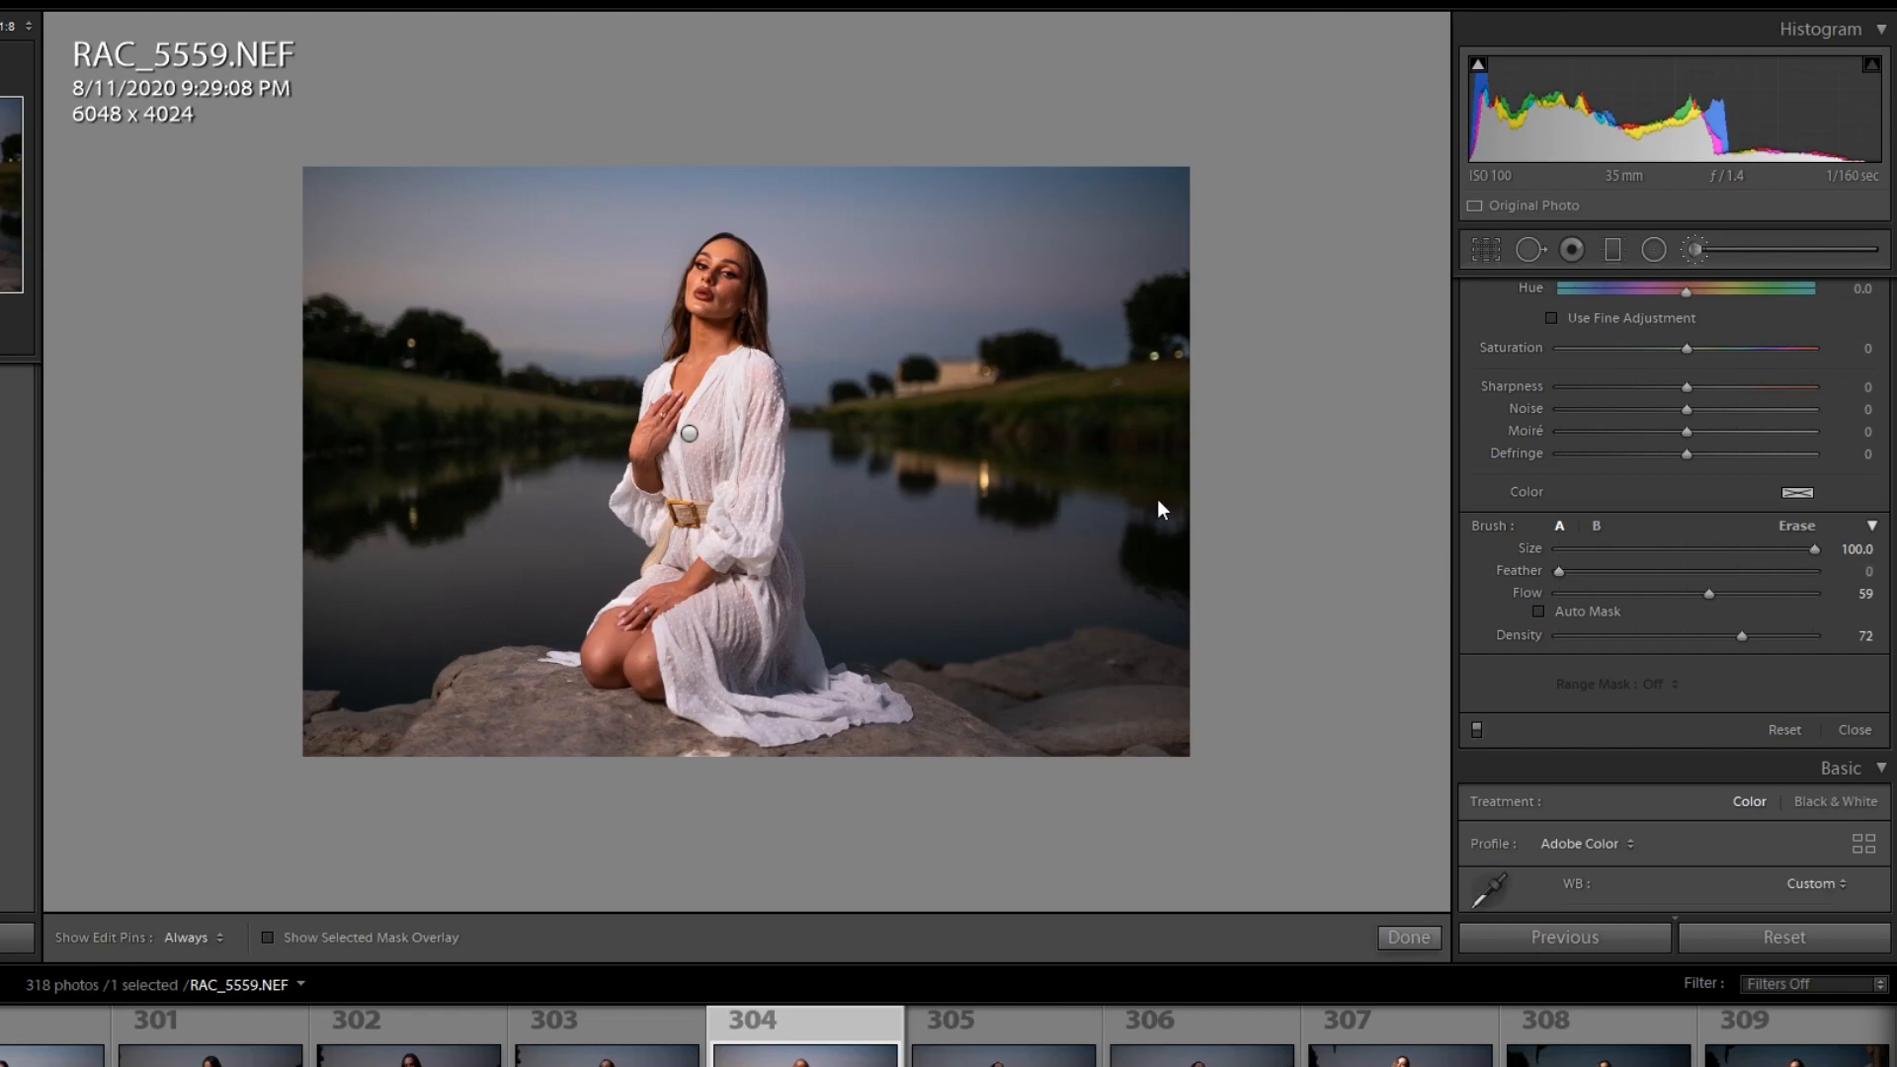
scroll(847, 372, down, 5)
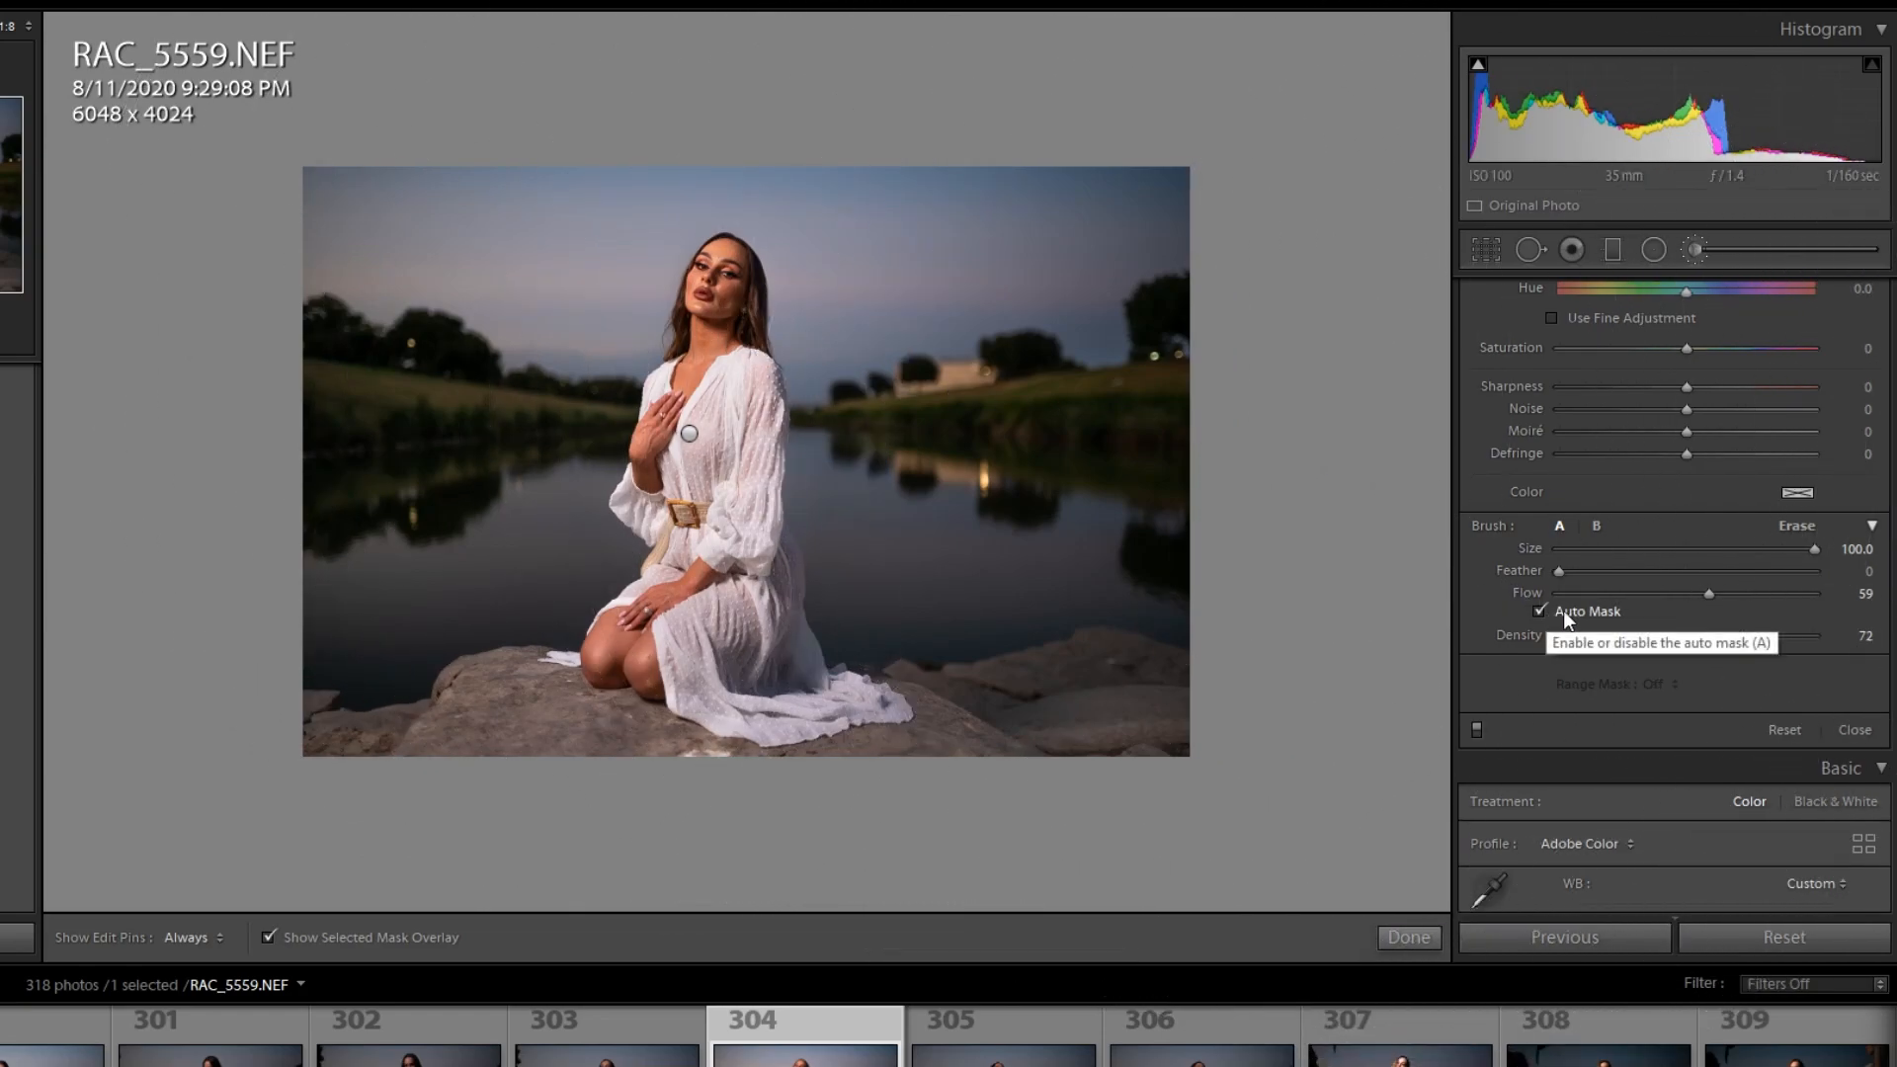
drag(1710, 593, 1818, 593)
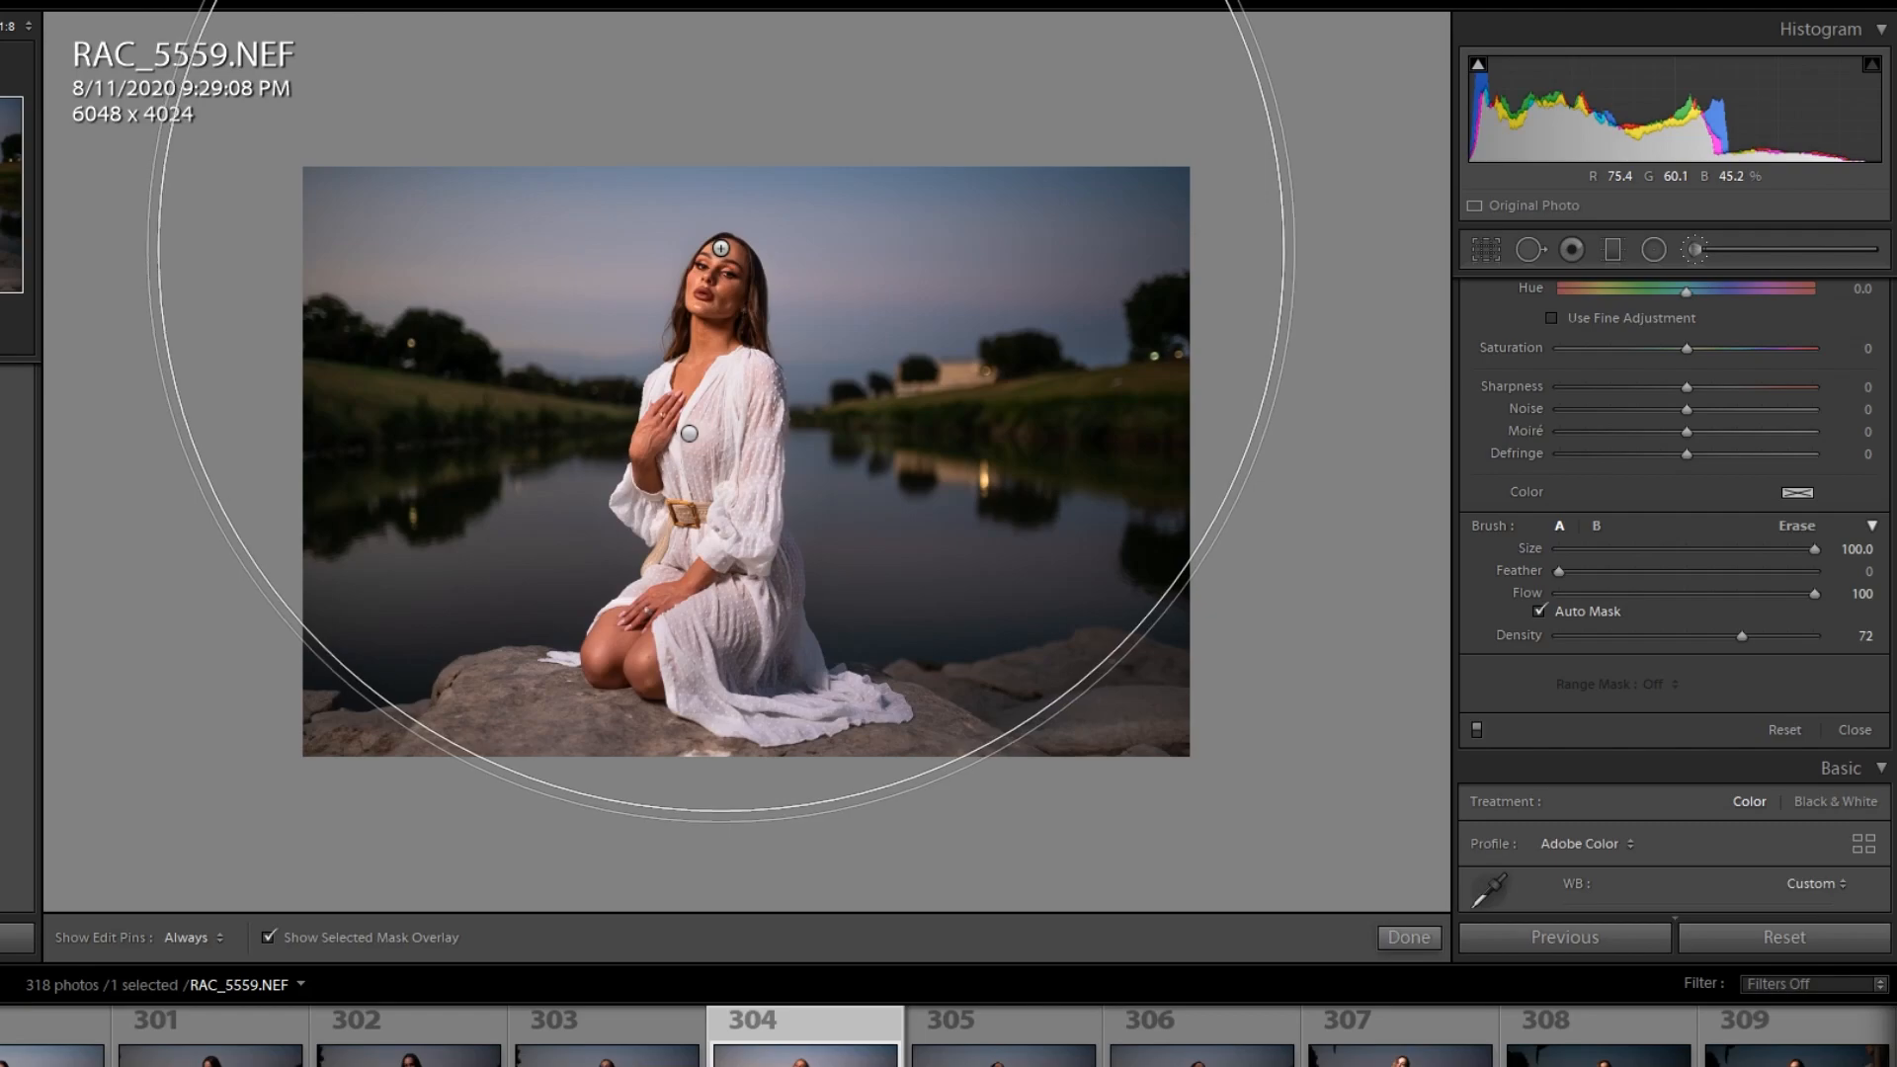
Step: Paint the new mask over the woman's skin using the large auto-masking brush
key(h)
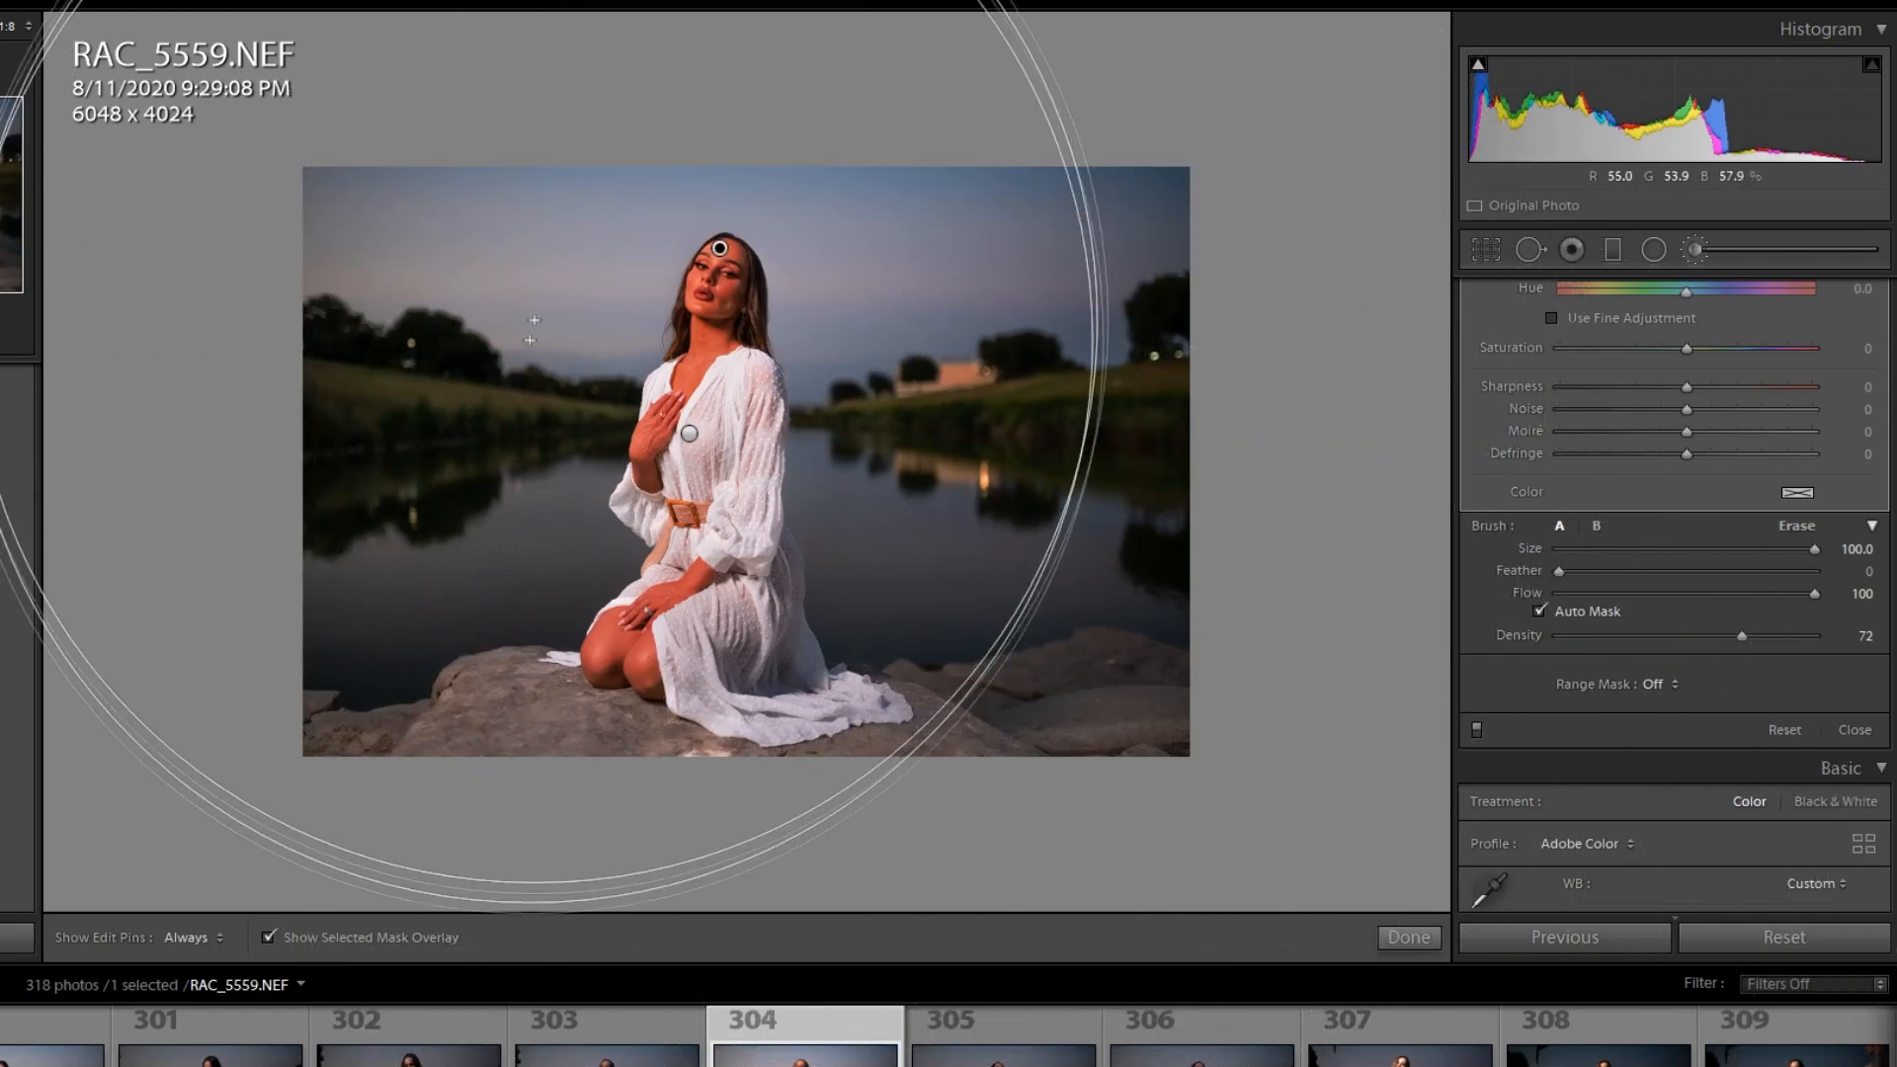
scroll(687, 524, down, 1)
scroll(687, 524, down, 8)
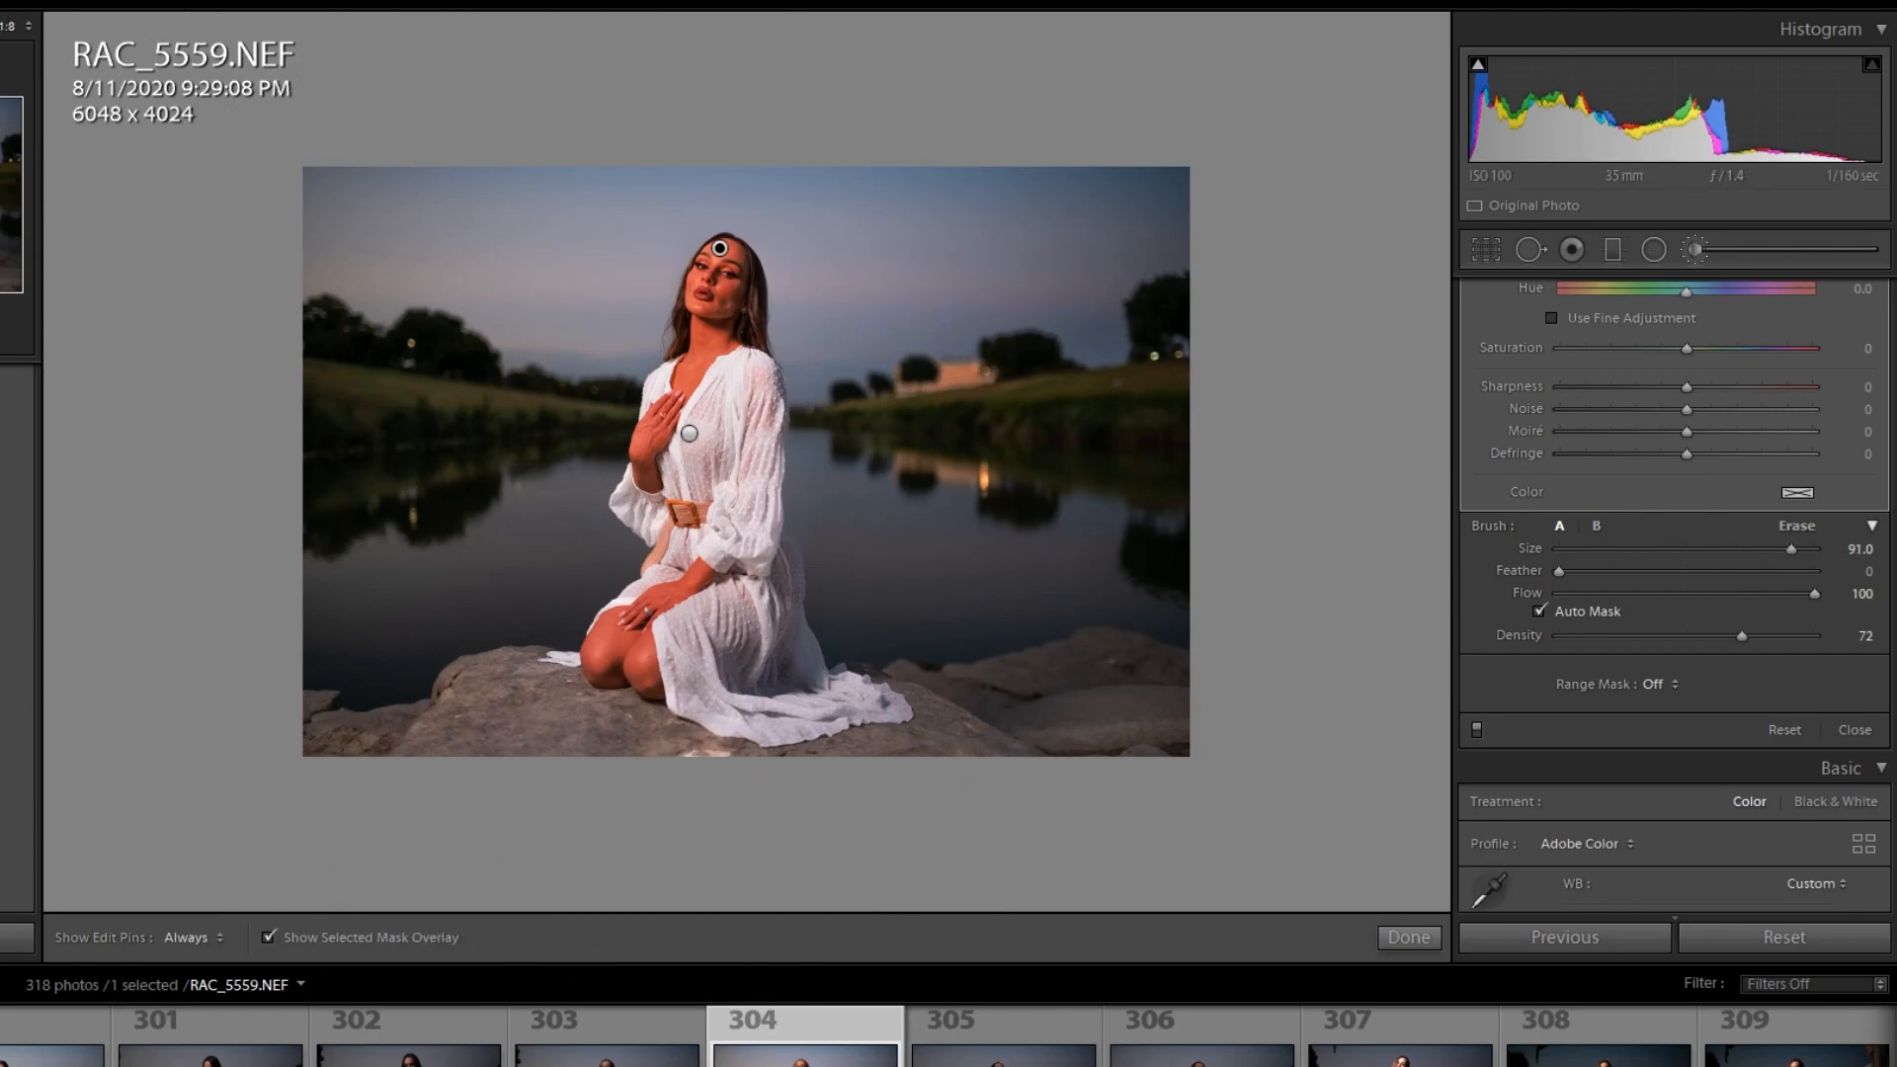
click(2, 26)
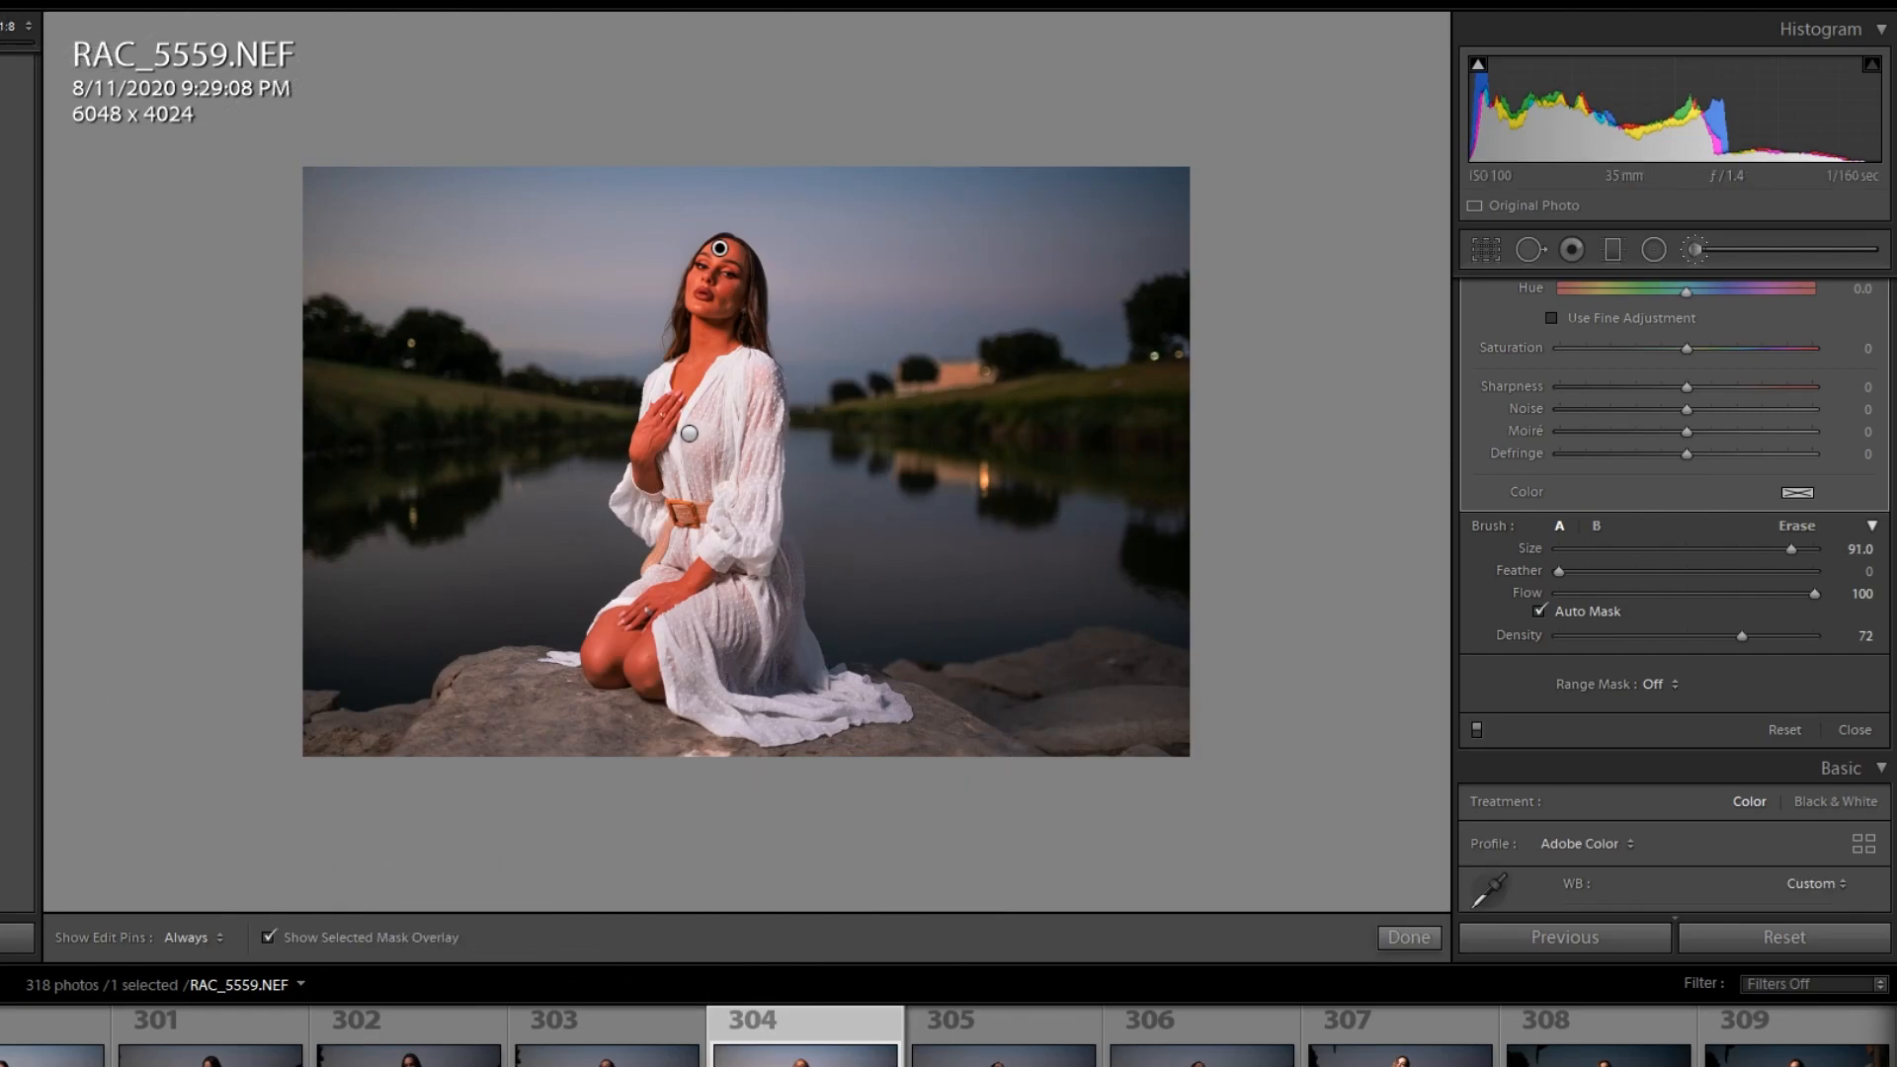
key(ctrl+shift+0)
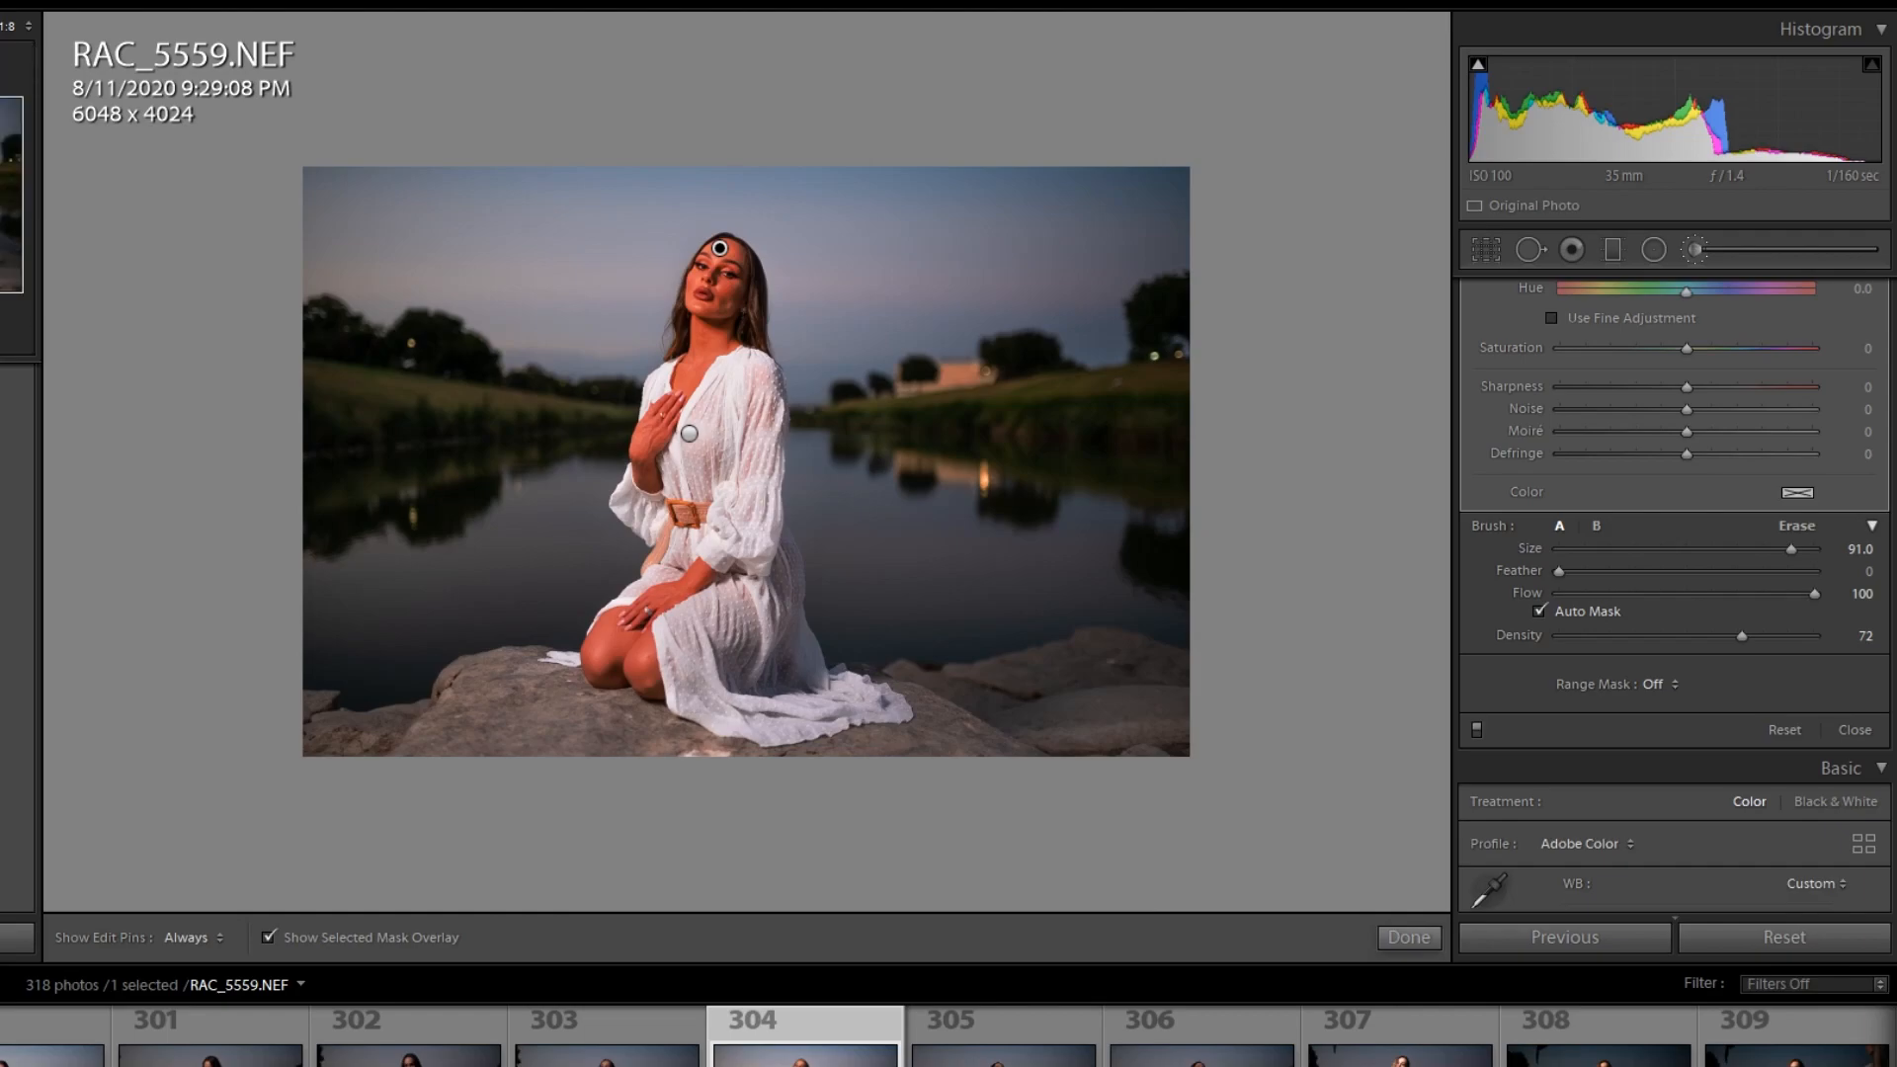
Step: Turn off Auto Mask, reduce the brush size to about 27 and set the Feather to 70 for close work on the face
key(z)
key(space)
mouse_move(626, 301)
mouse_down()
mouse_move(859, 631)
mouse_move(945, 820)
mouse_up()
drag(880, 388, 820, 707)
mouse_move(908, 284)
mouse_down()
mouse_move(970, 348)
mouse_move(940, 592)
mouse_up()
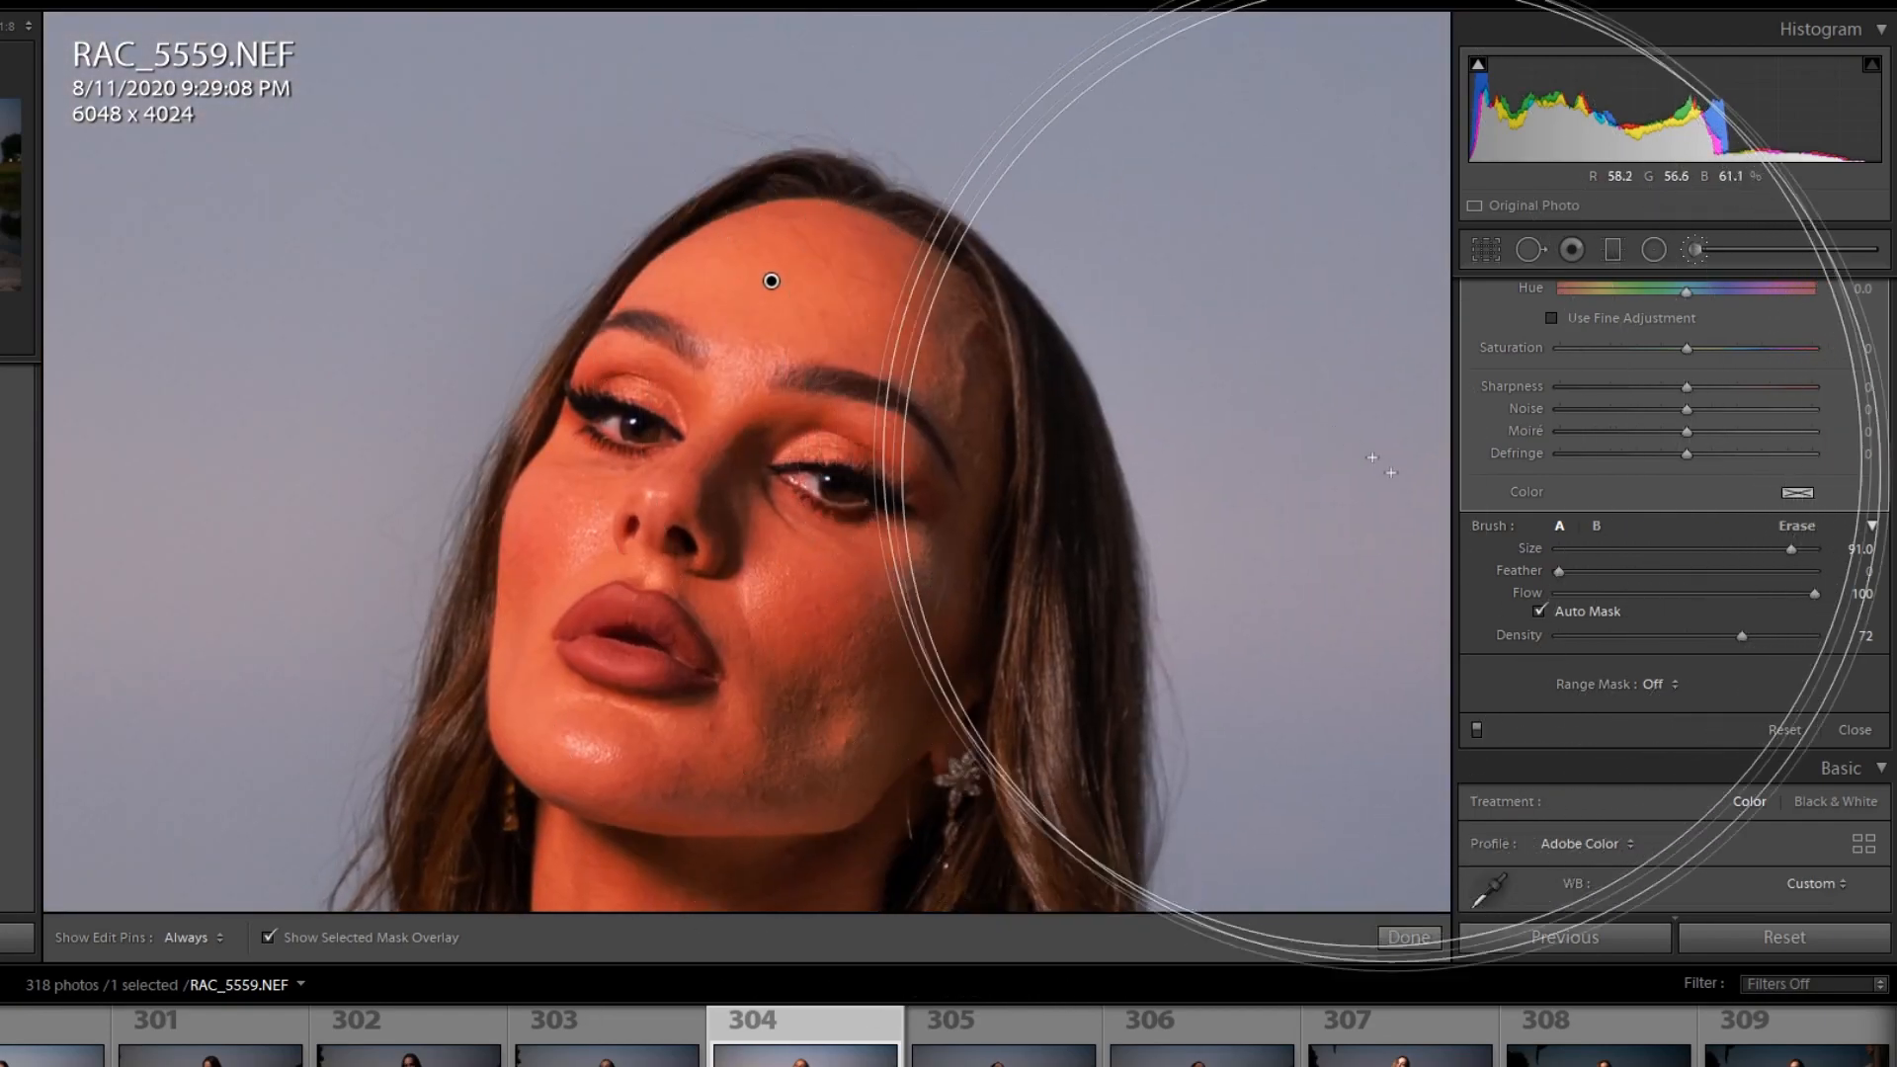
click(1628, 548)
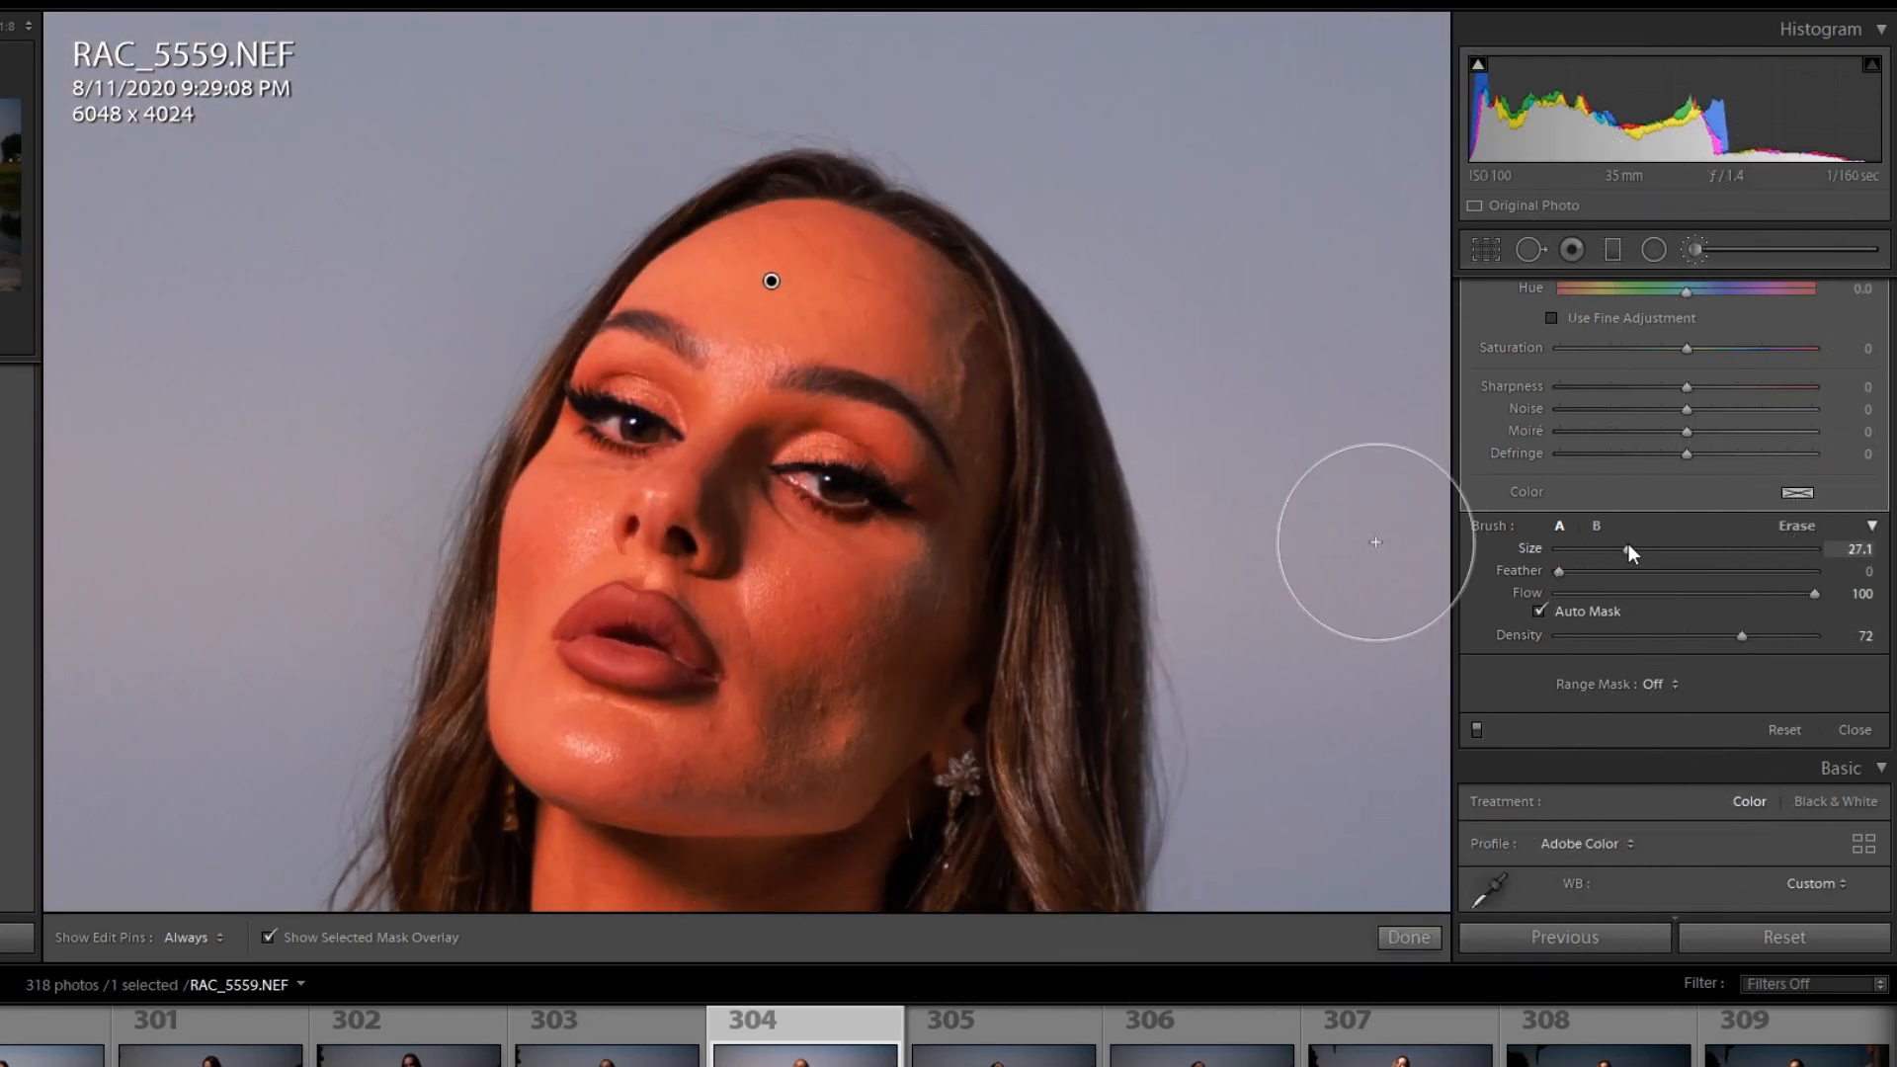
click(1539, 610)
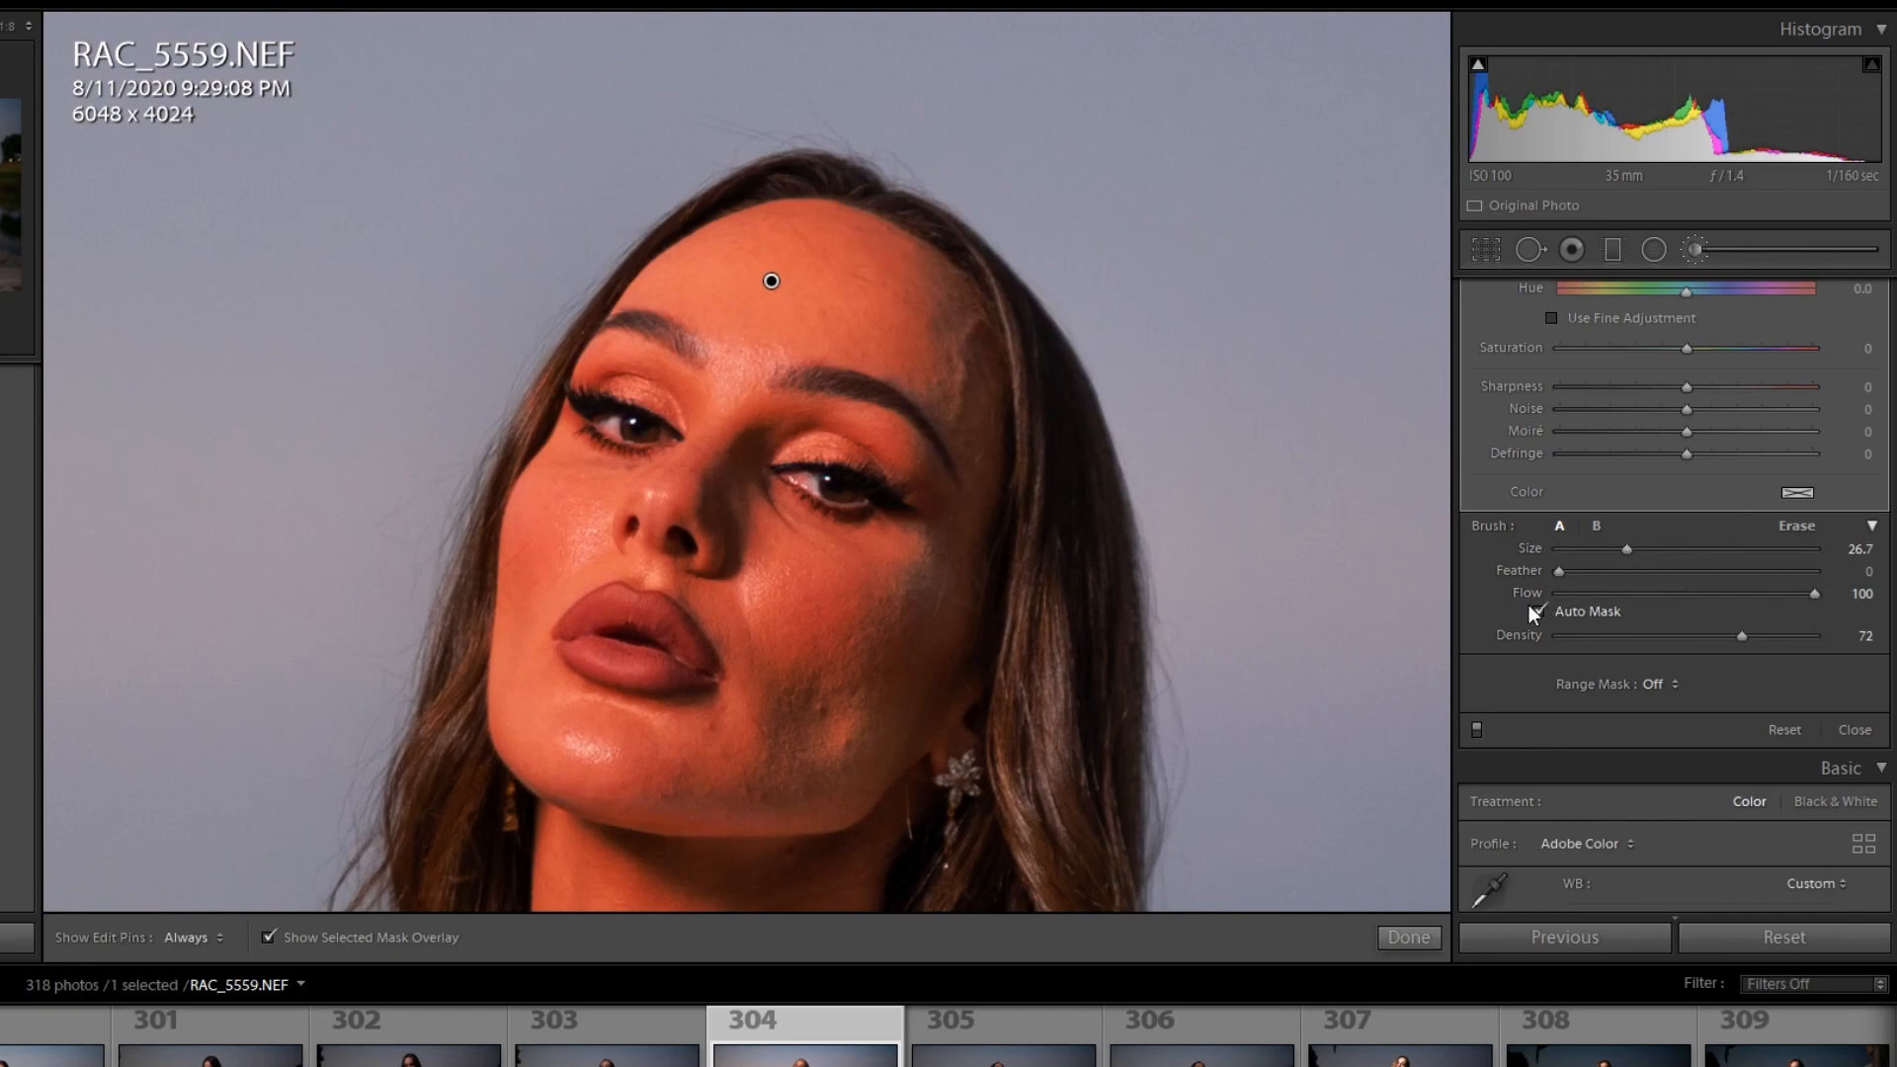
drag(1654, 572, 1739, 571)
Step: Paint over the missed patches on the shadowed cheek and jaw, reducing the brush size to 9
key(bracketleft)
key(bracketleft)
key(bracketleft)
key(h)
key(bracketleft)
mouse_move(902, 576)
mouse_down()
mouse_move(816, 715)
mouse_move(793, 715)
mouse_move(789, 662)
mouse_move(786, 721)
mouse_move(696, 785)
mouse_move(859, 778)
mouse_move(850, 726)
mouse_move(898, 721)
mouse_move(938, 570)
mouse_move(829, 704)
mouse_up()
key(bracketleft)
key(bracketleft)
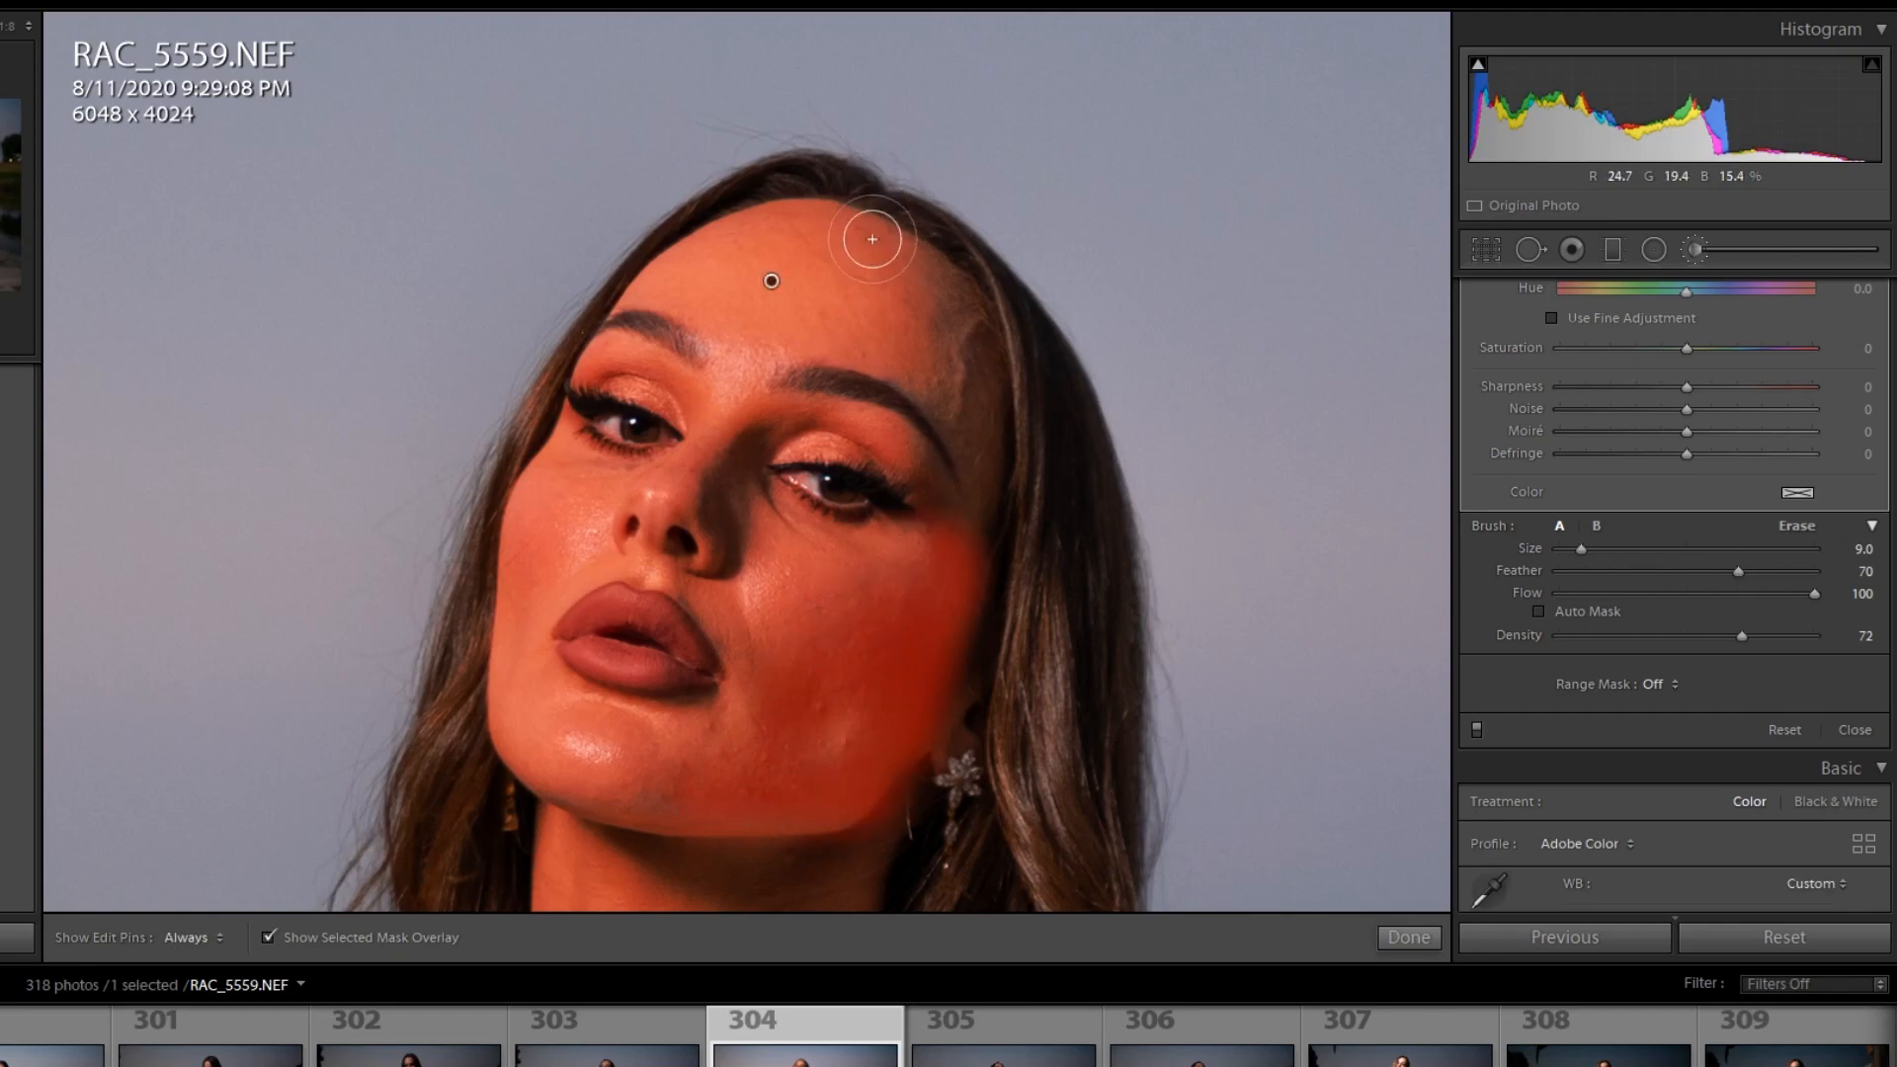
Step: Extend the mask over the shadowed temple, the side of the face and both eyes, using a brush size down to 5
mouse_move(889, 287)
mouse_down()
mouse_move(952, 354)
mouse_move(925, 279)
mouse_move(935, 321)
mouse_move(903, 359)
mouse_move(921, 367)
mouse_move(893, 358)
mouse_move(962, 428)
mouse_move(963, 361)
mouse_move(979, 411)
mouse_move(963, 534)
mouse_move(898, 447)
mouse_move(924, 481)
mouse_move(903, 453)
mouse_move(828, 432)
mouse_move(790, 495)
mouse_move(846, 492)
mouse_move(828, 470)
mouse_move(833, 517)
mouse_move(830, 454)
mouse_move(834, 479)
mouse_move(921, 534)
mouse_up()
key(bracketleft)
key(bracketleft)
key(h)
key(h)
scroll(779, 484, up, 1)
click(777, 474)
mouse_move(768, 472)
mouse_down()
mouse_move(730, 488)
mouse_move(730, 440)
mouse_move(703, 463)
mouse_move(653, 430)
mouse_move(577, 434)
mouse_move(580, 397)
mouse_move(659, 431)
mouse_move(633, 403)
mouse_move(670, 390)
mouse_up()
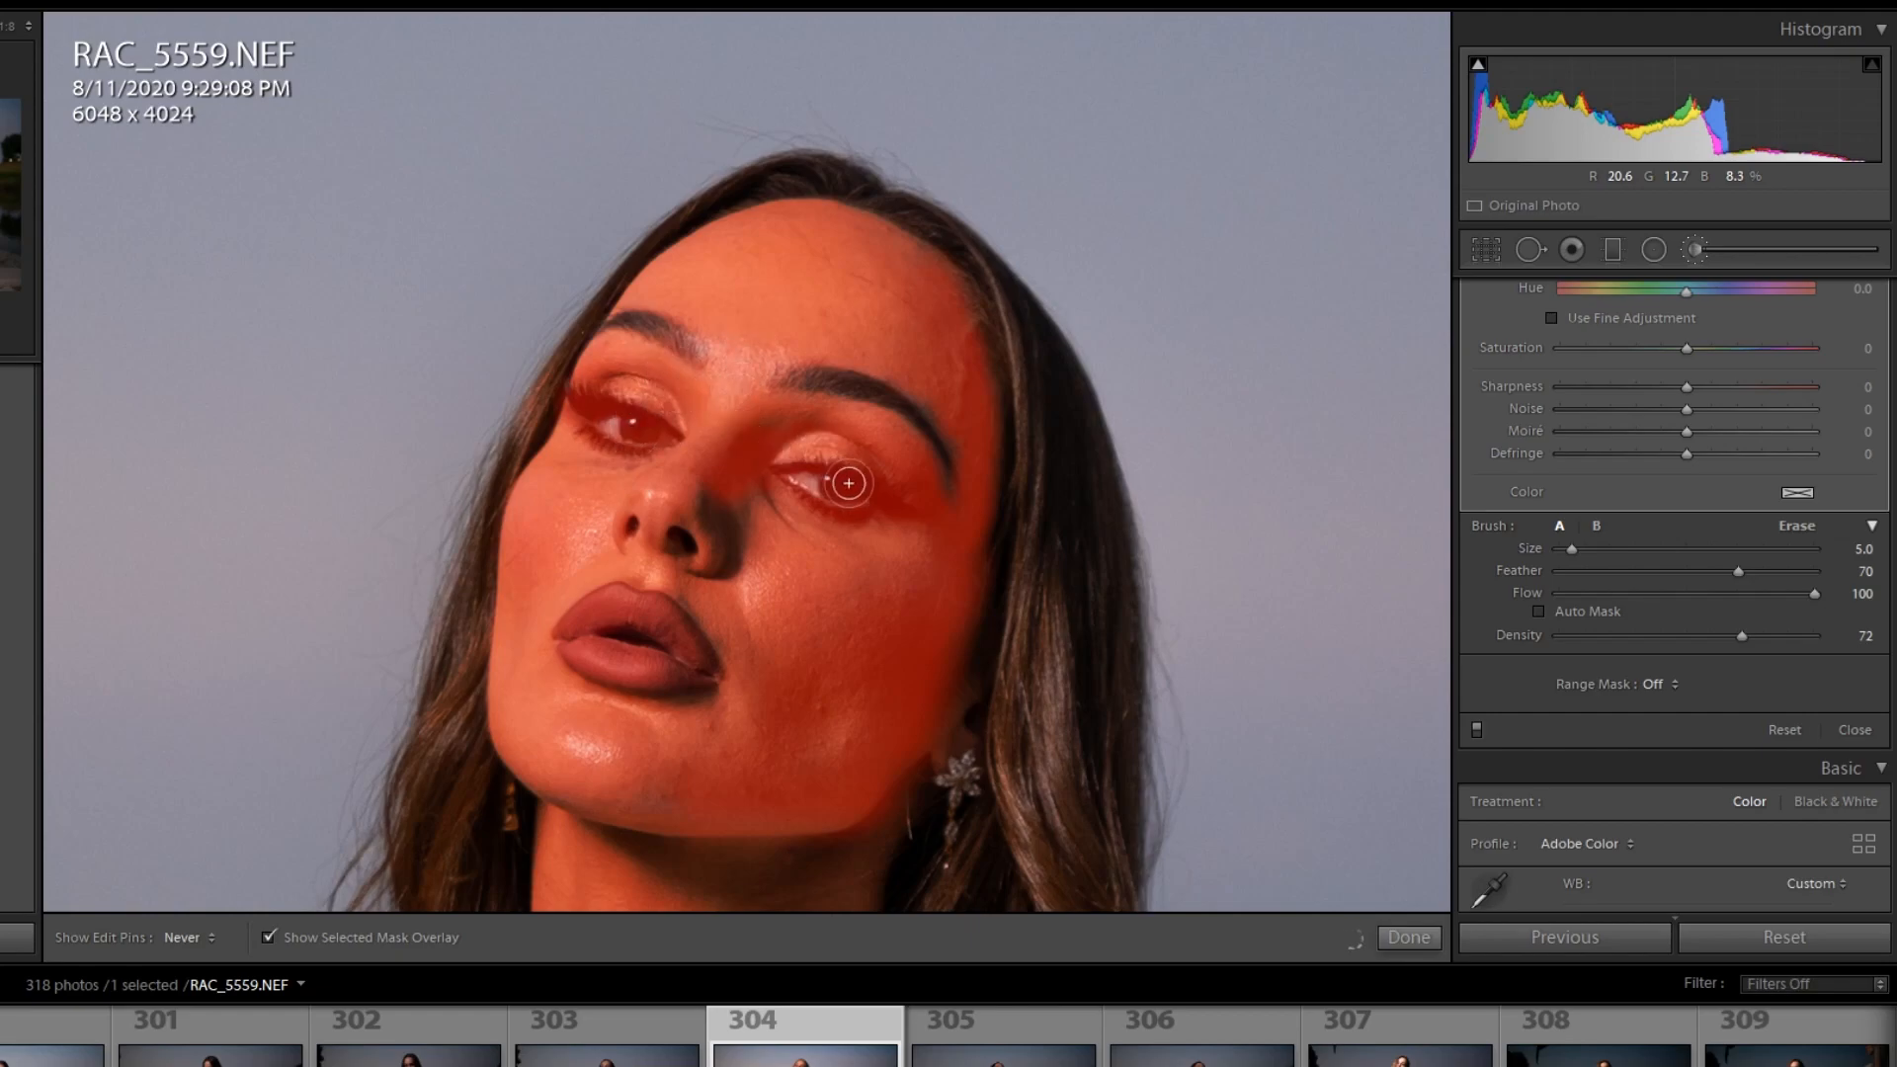
key(h)
key(h)
mouse_move(957, 421)
mouse_down()
mouse_move(982, 457)
mouse_move(973, 524)
mouse_up()
key(h)
Step: Paint the mask over the shadow beside the nose and the lips with brush size 10
drag(12, 168, 12, 203)
scroll(548, 296, up, 5)
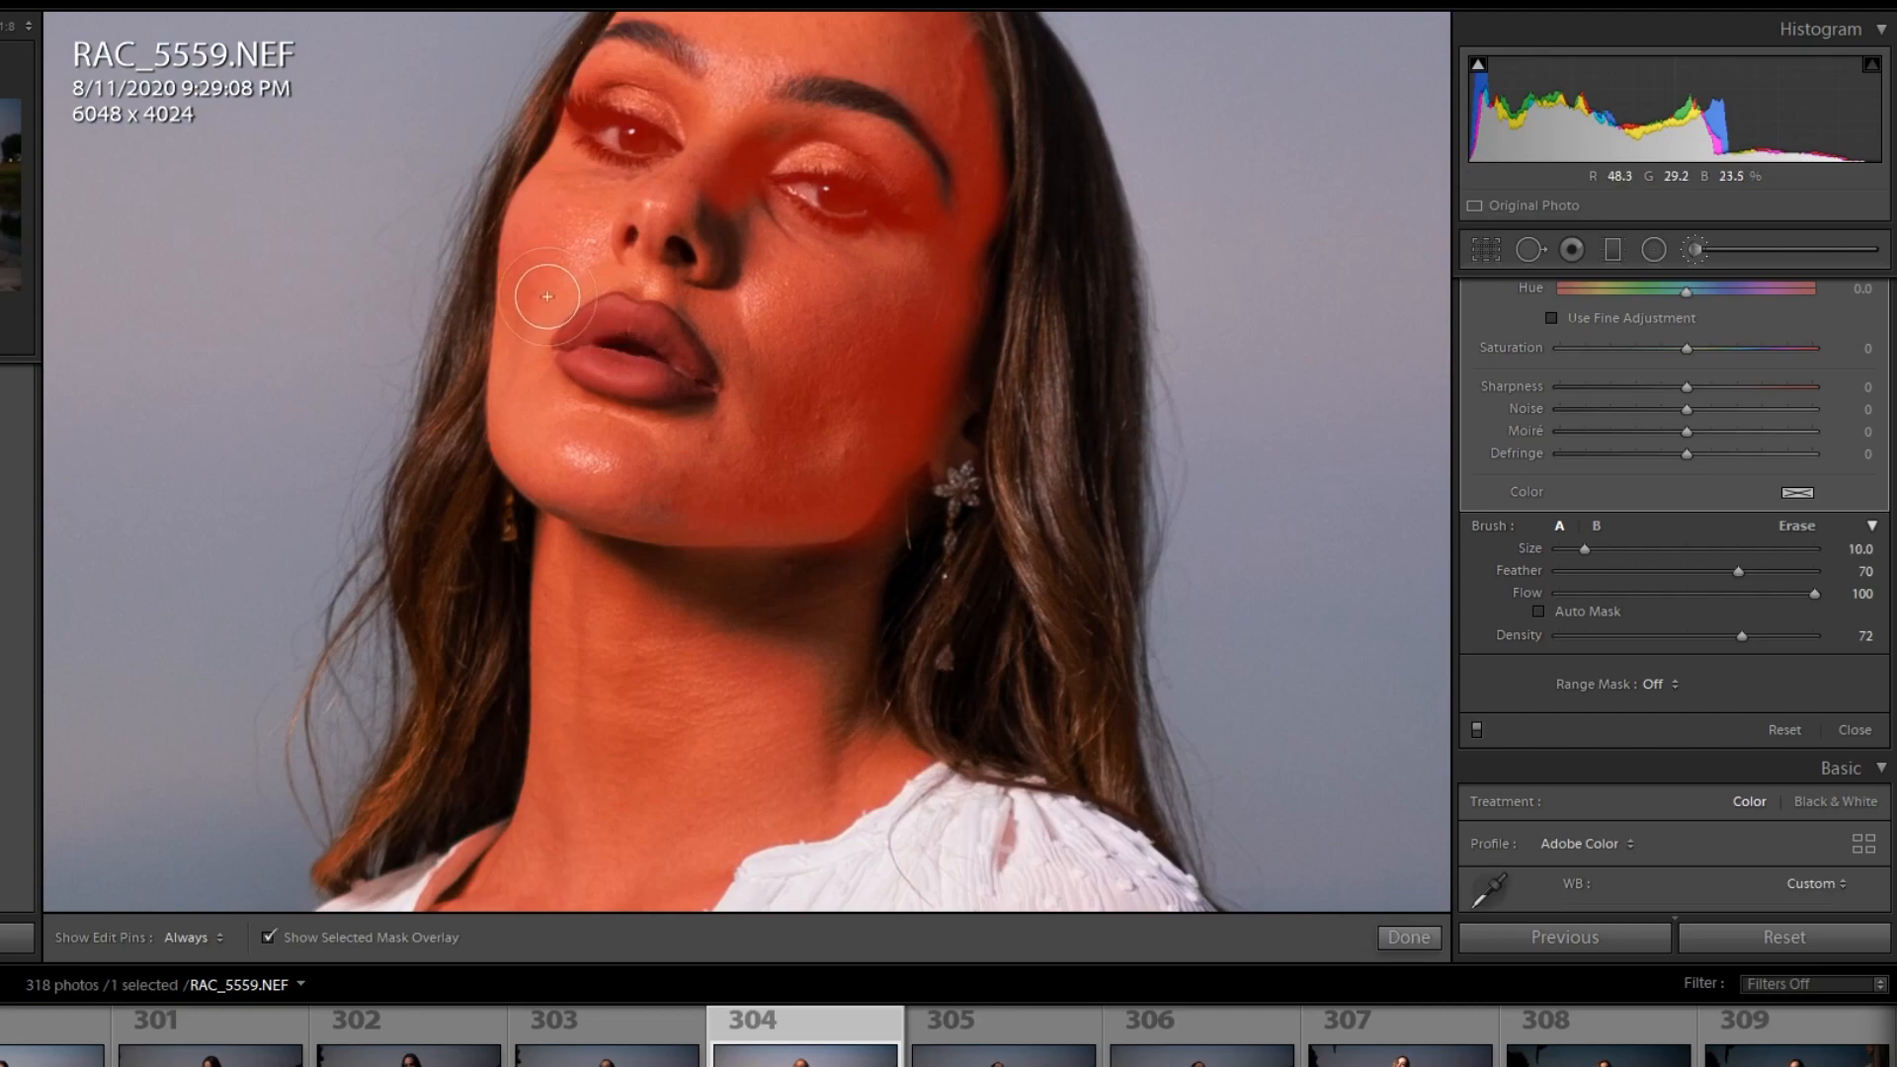
mouse_move(676, 233)
mouse_down()
mouse_move(599, 373)
mouse_move(655, 390)
mouse_move(587, 265)
mouse_move(601, 419)
mouse_move(655, 447)
mouse_move(575, 425)
mouse_move(533, 354)
mouse_move(558, 183)
mouse_move(561, 264)
mouse_move(697, 187)
mouse_move(728, 71)
mouse_move(698, 201)
mouse_move(763, 307)
mouse_move(765, 422)
mouse_move(659, 461)
mouse_move(559, 437)
mouse_move(668, 468)
mouse_move(782, 447)
mouse_move(813, 417)
mouse_move(794, 471)
mouse_move(838, 395)
mouse_up()
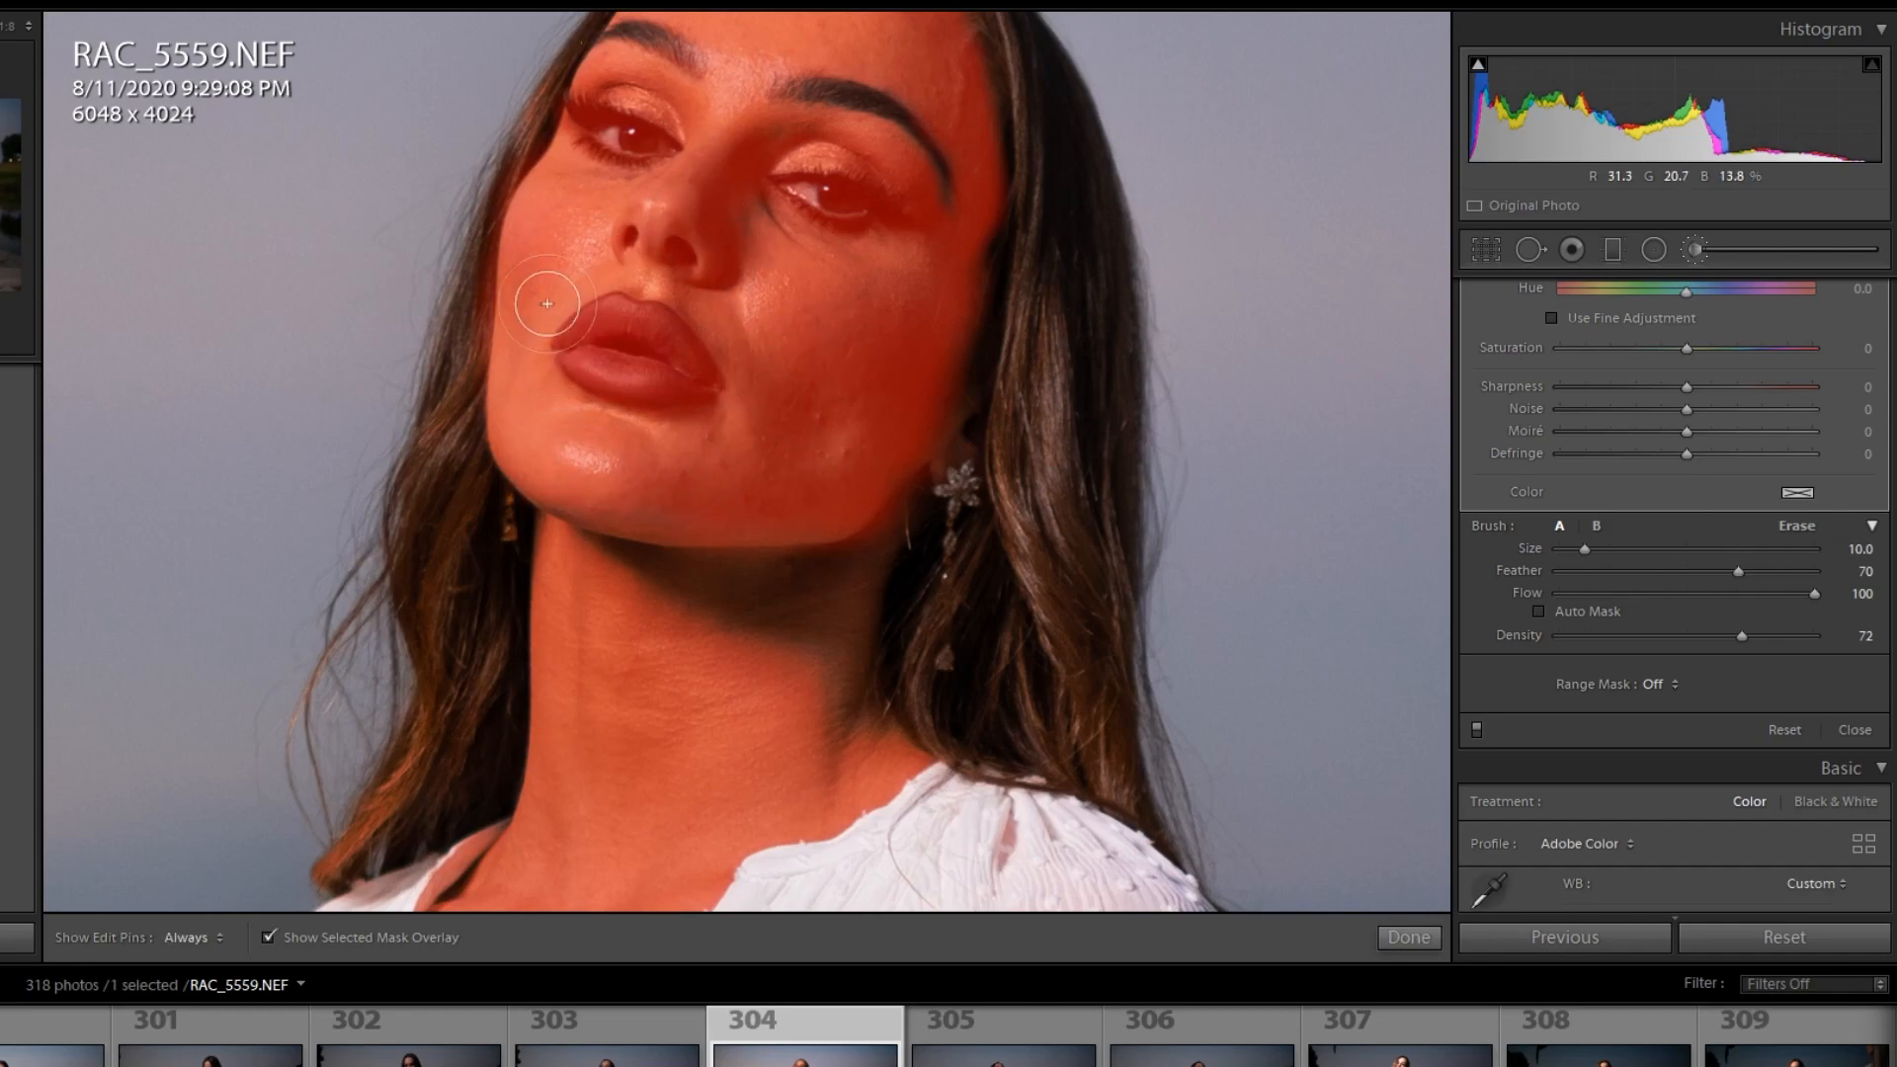
drag(672, 237, 788, 871)
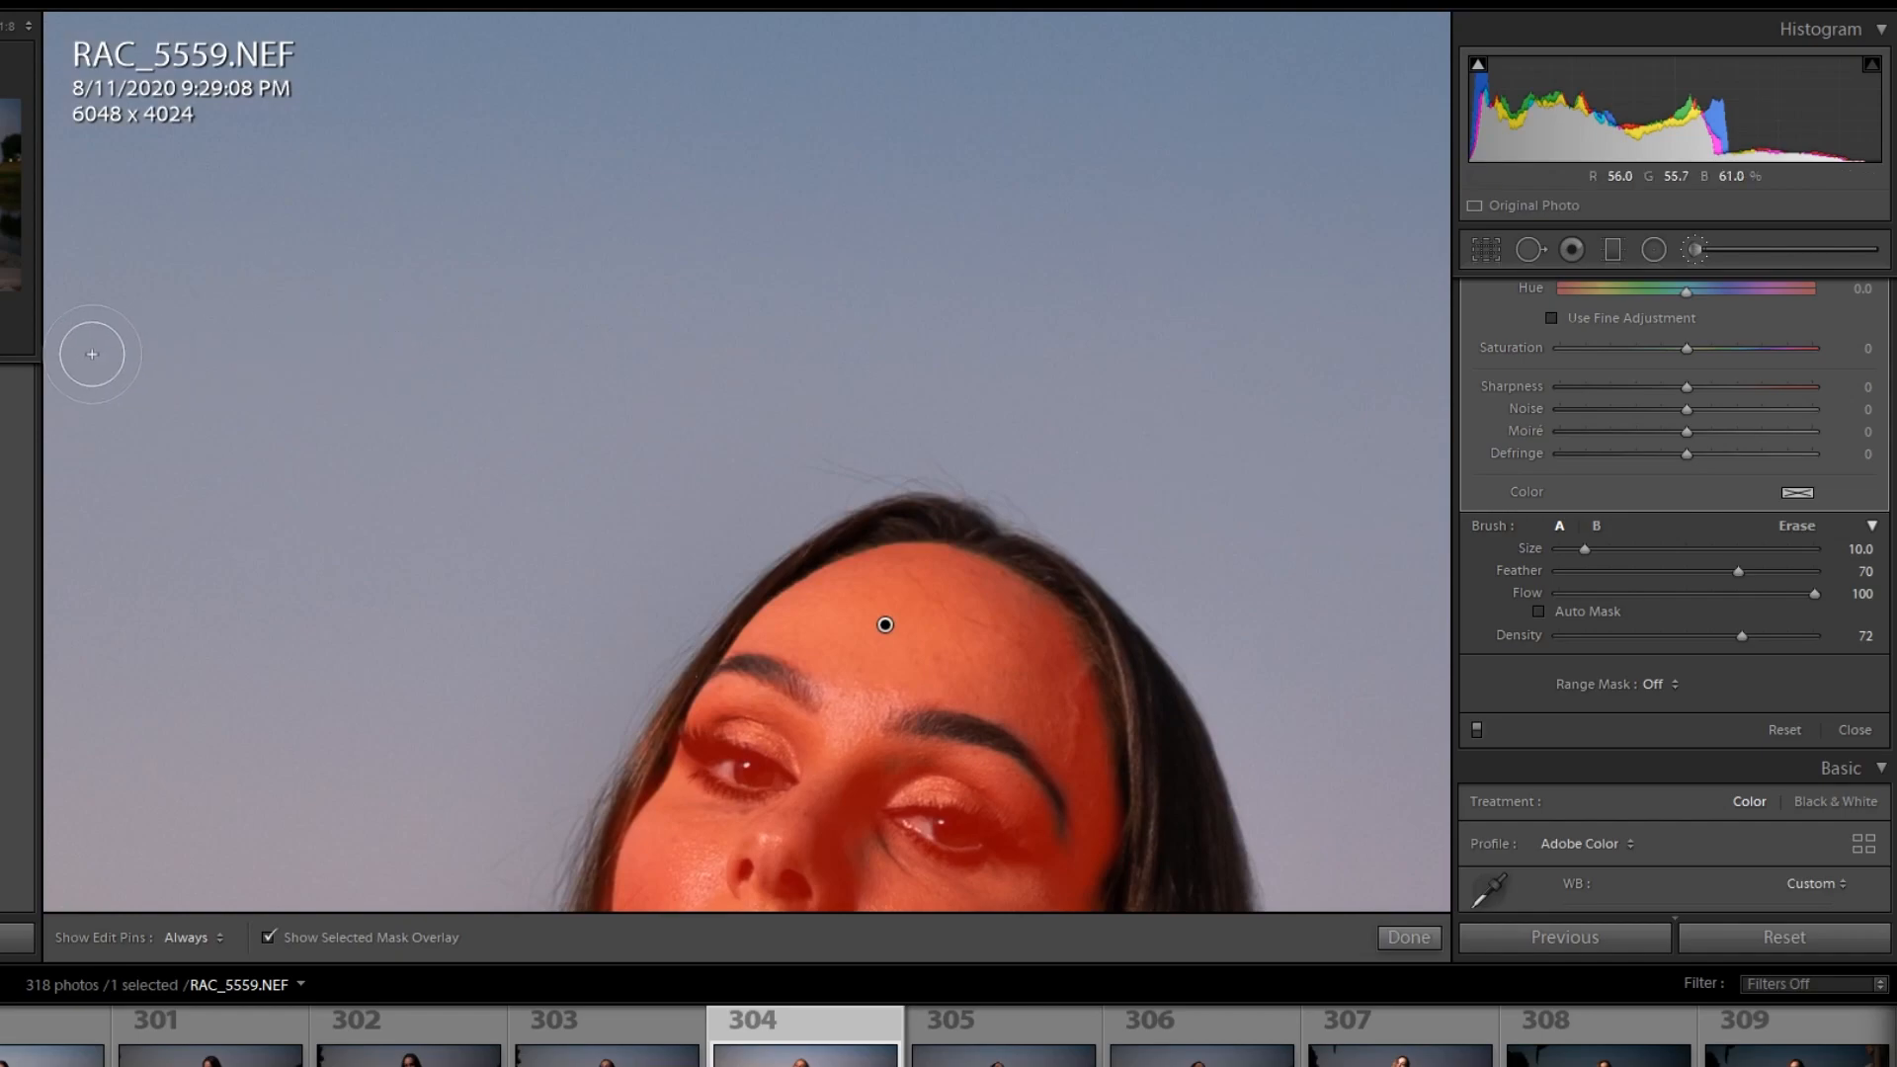
Step: Paint the mask over the shadowed neck under the chin and the chest inside the dress neckline
scroll(751, 354, down, 10)
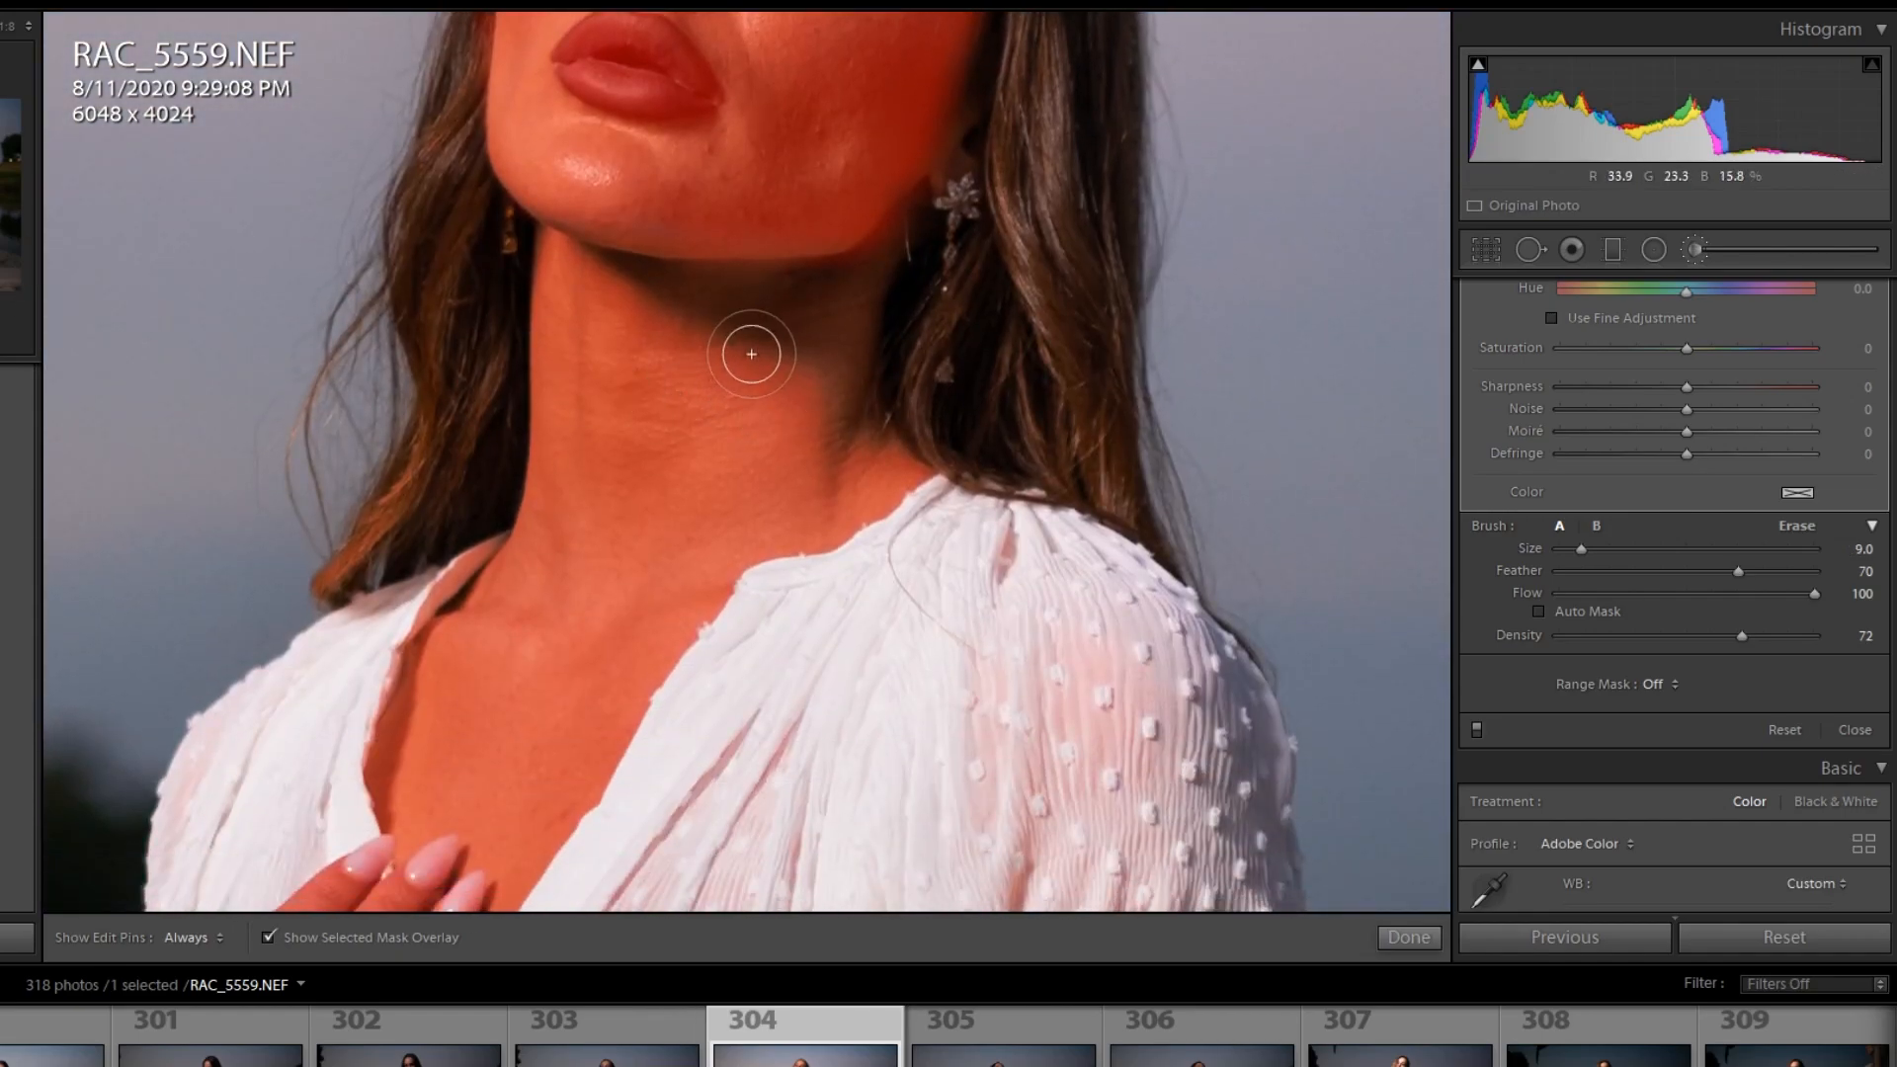
scroll(755, 350, up, 1)
mouse_move(762, 343)
mouse_down()
mouse_move(627, 356)
mouse_move(833, 310)
mouse_move(591, 302)
mouse_move(713, 298)
mouse_move(575, 282)
mouse_move(806, 280)
mouse_move(828, 305)
mouse_move(834, 393)
mouse_move(835, 331)
mouse_move(828, 472)
mouse_move(861, 457)
mouse_move(842, 270)
mouse_move(846, 290)
mouse_move(678, 313)
mouse_move(614, 292)
mouse_move(602, 267)
mouse_move(621, 253)
mouse_move(571, 203)
mouse_move(611, 235)
mouse_move(684, 237)
mouse_move(549, 222)
mouse_up()
scroll(770, 329, down, 4)
drag(14, 198, 2, 224)
scroll(1040, 276, up, 5)
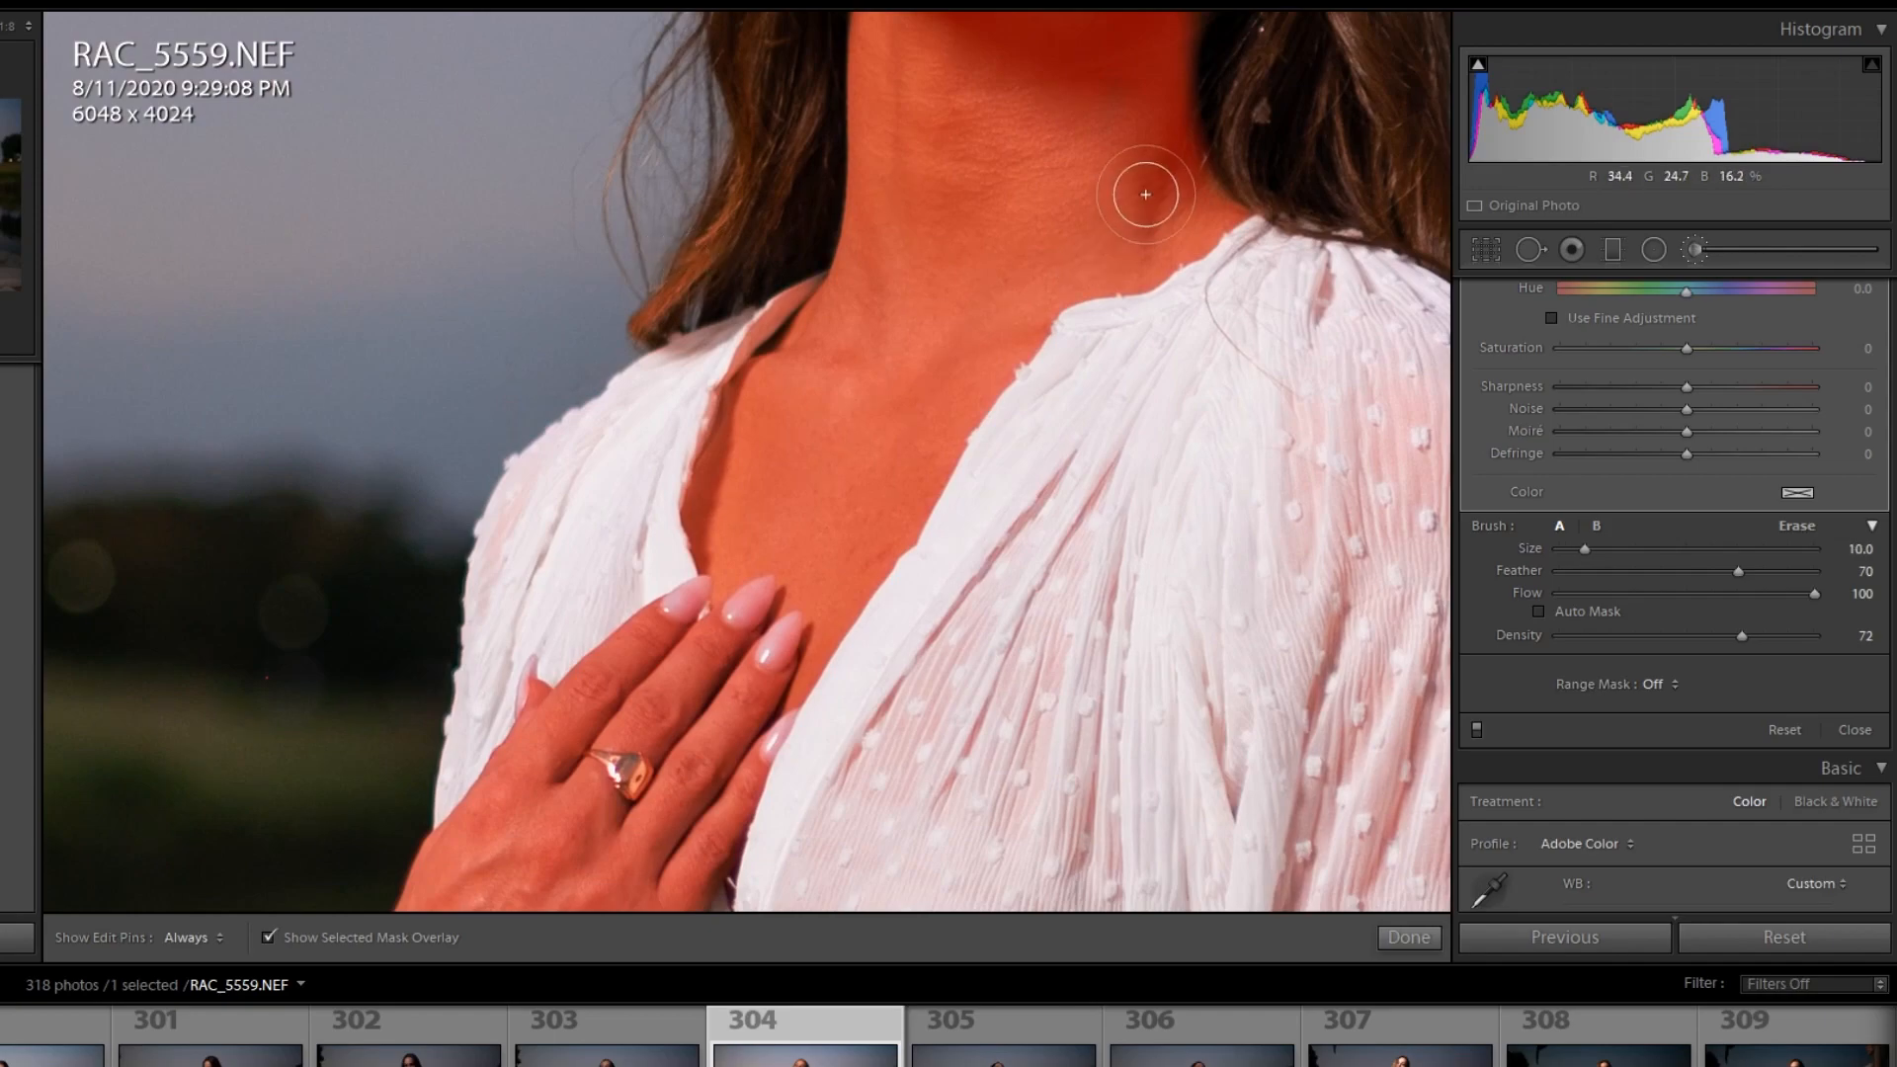
mouse_move(974, 127)
mouse_down()
mouse_move(1065, 126)
mouse_move(1057, 75)
mouse_move(853, 441)
mouse_move(760, 524)
mouse_up()
click(11, 217)
scroll(1865, 346, up, 5)
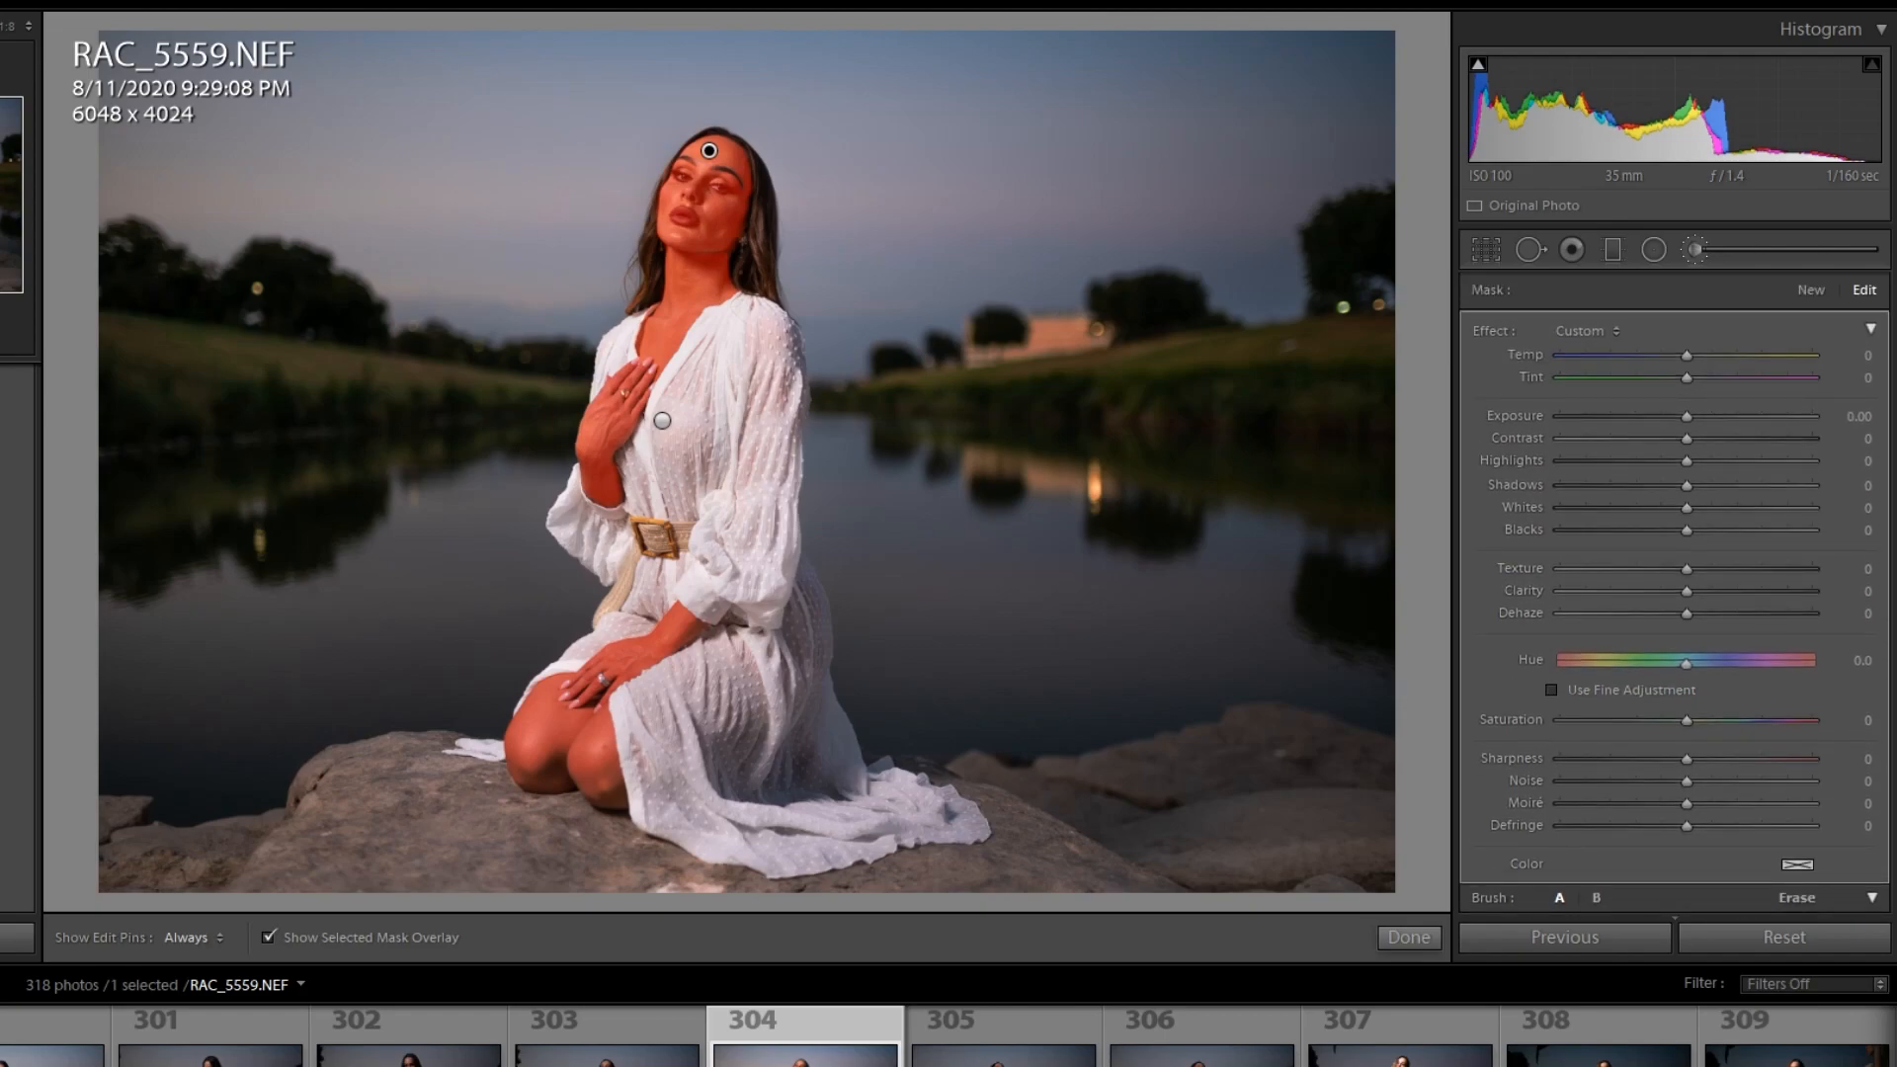
Step: Set the skin mask's Range Mask to Luminance
scroll(1673, 593, down, 10)
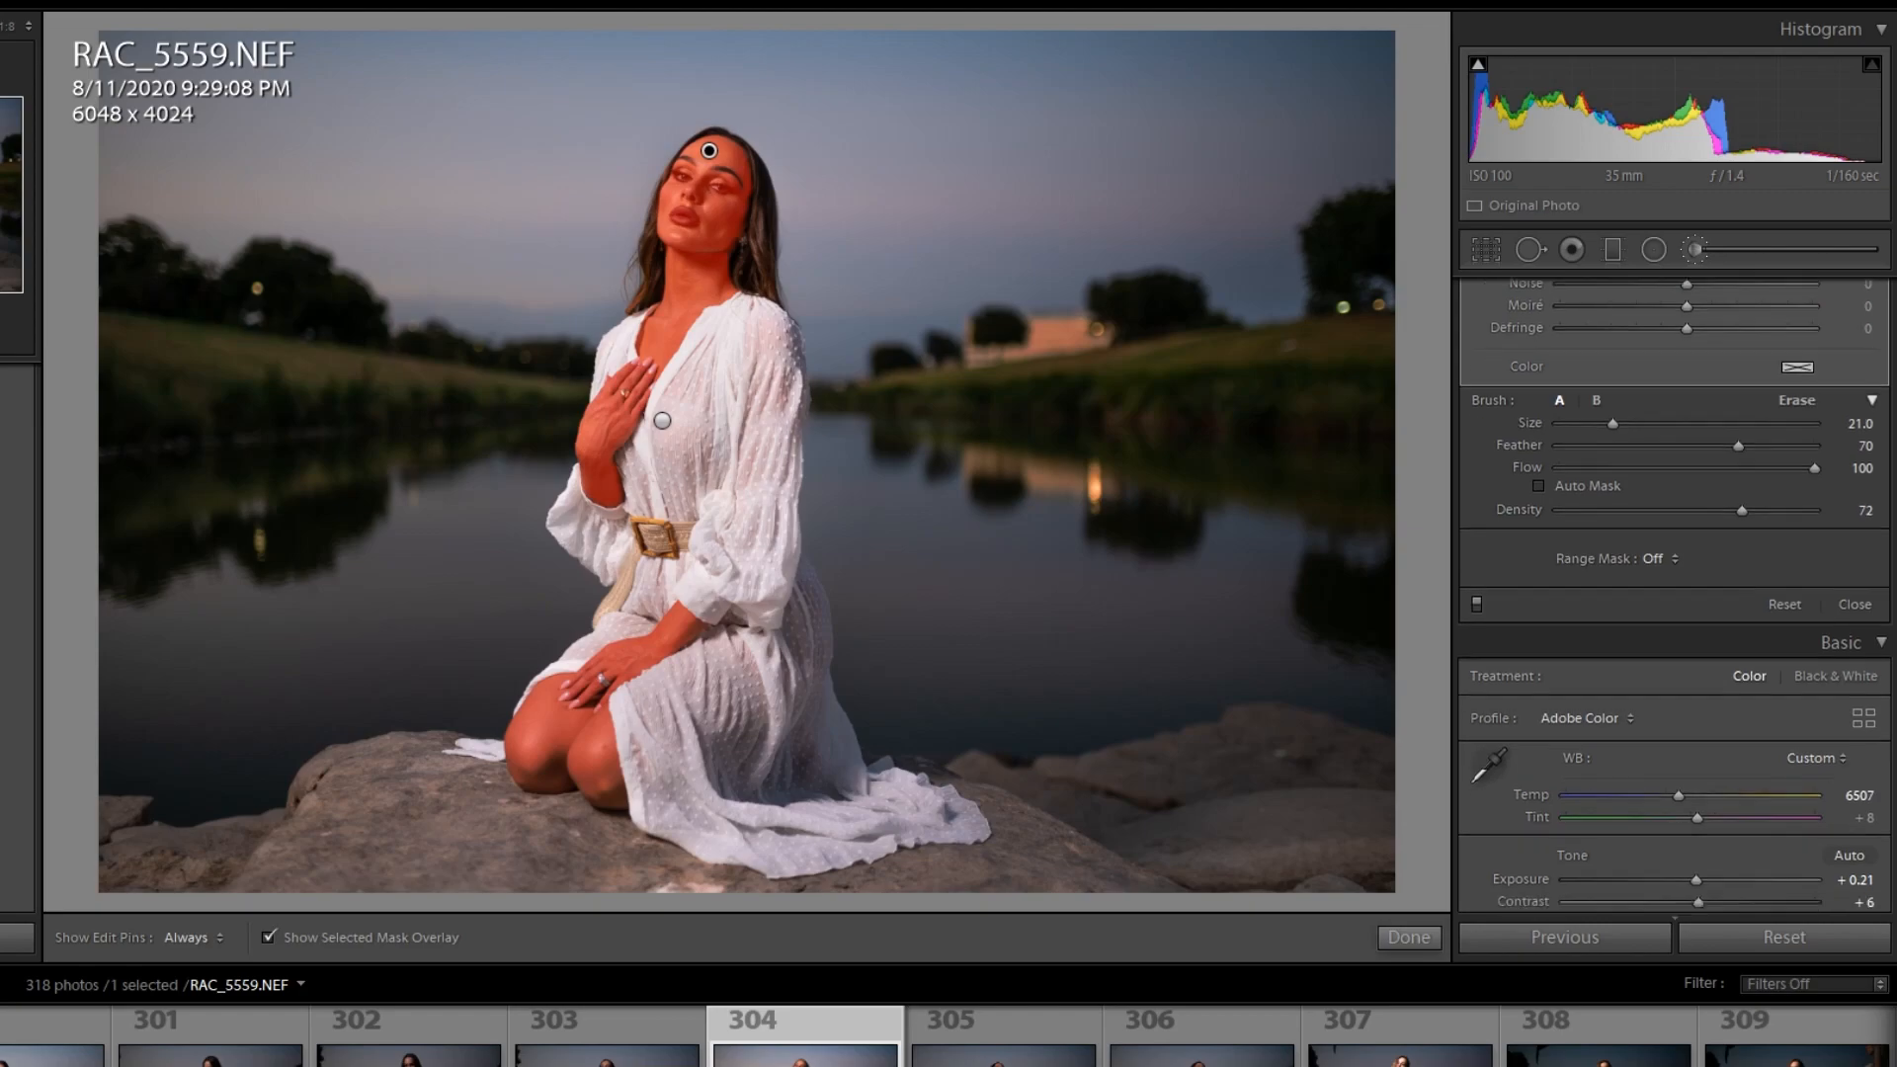
scroll(1676, 415, down, 4)
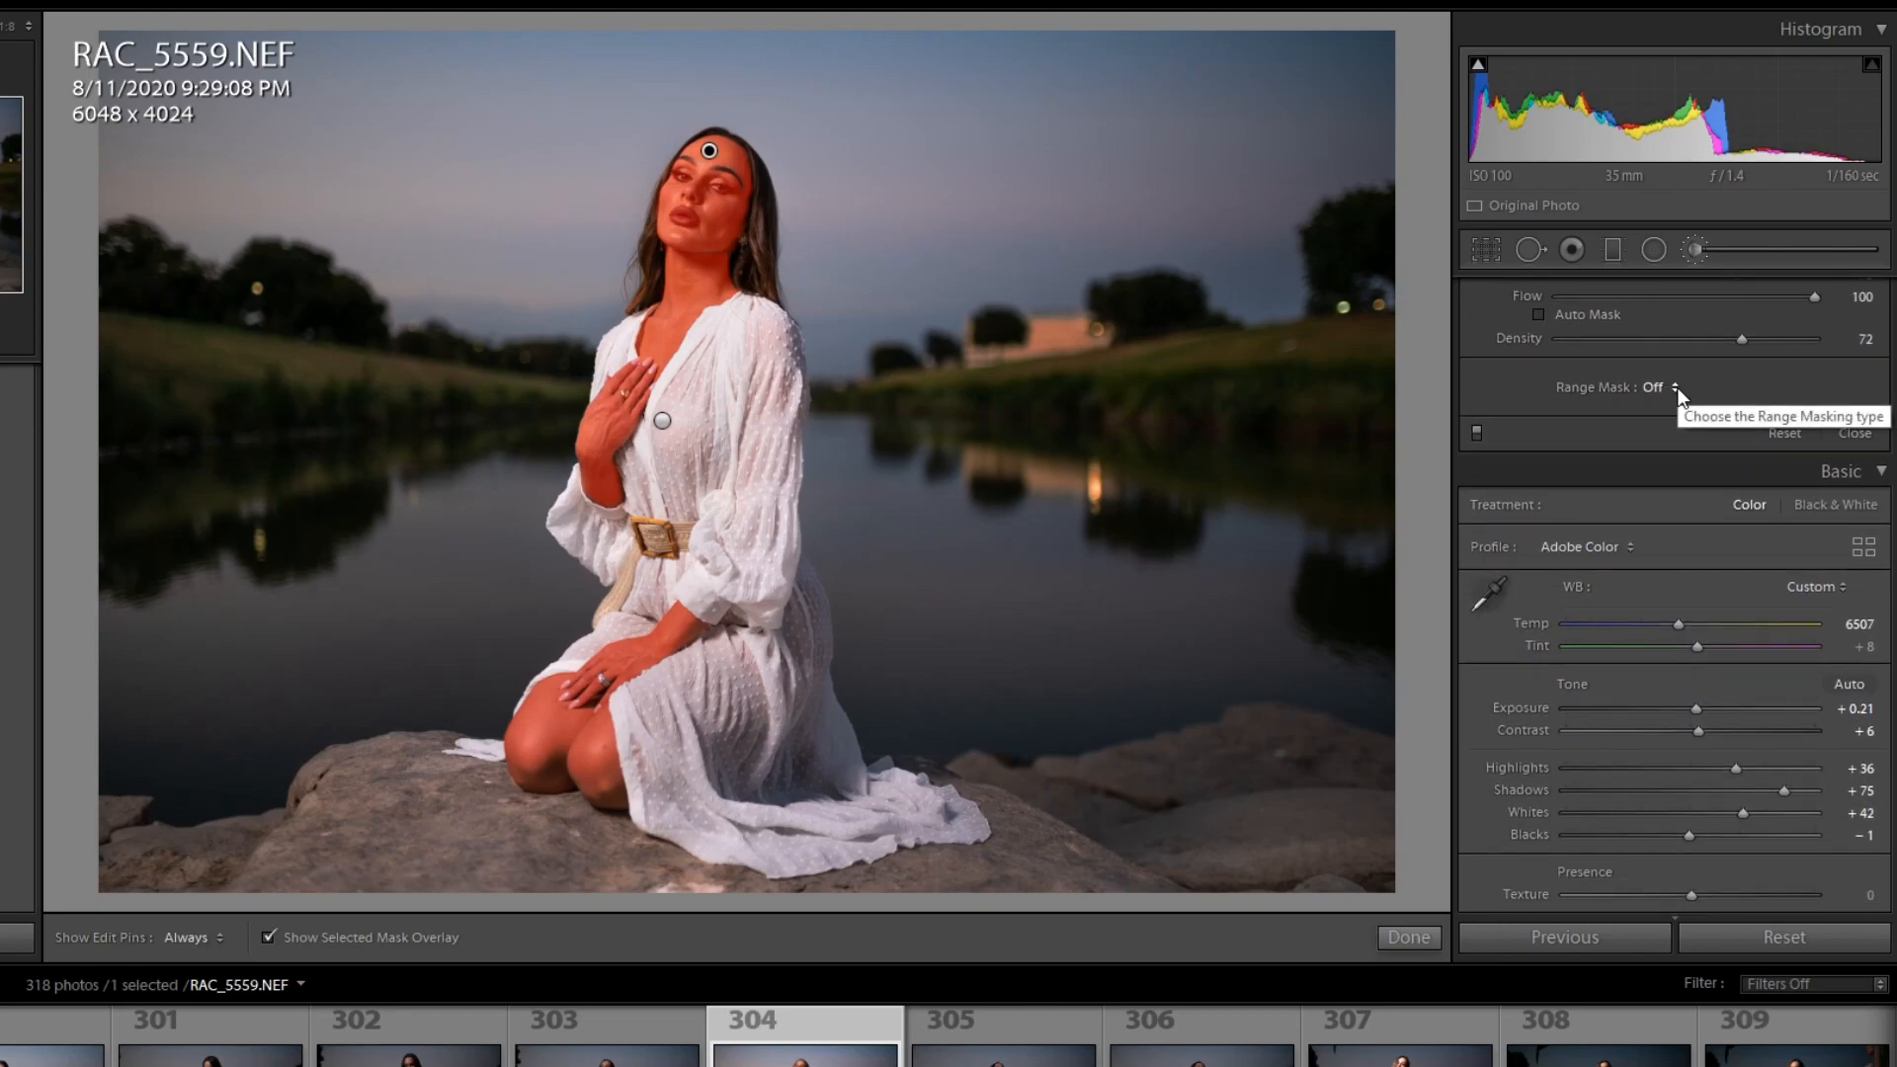
click(1675, 387)
click(1614, 468)
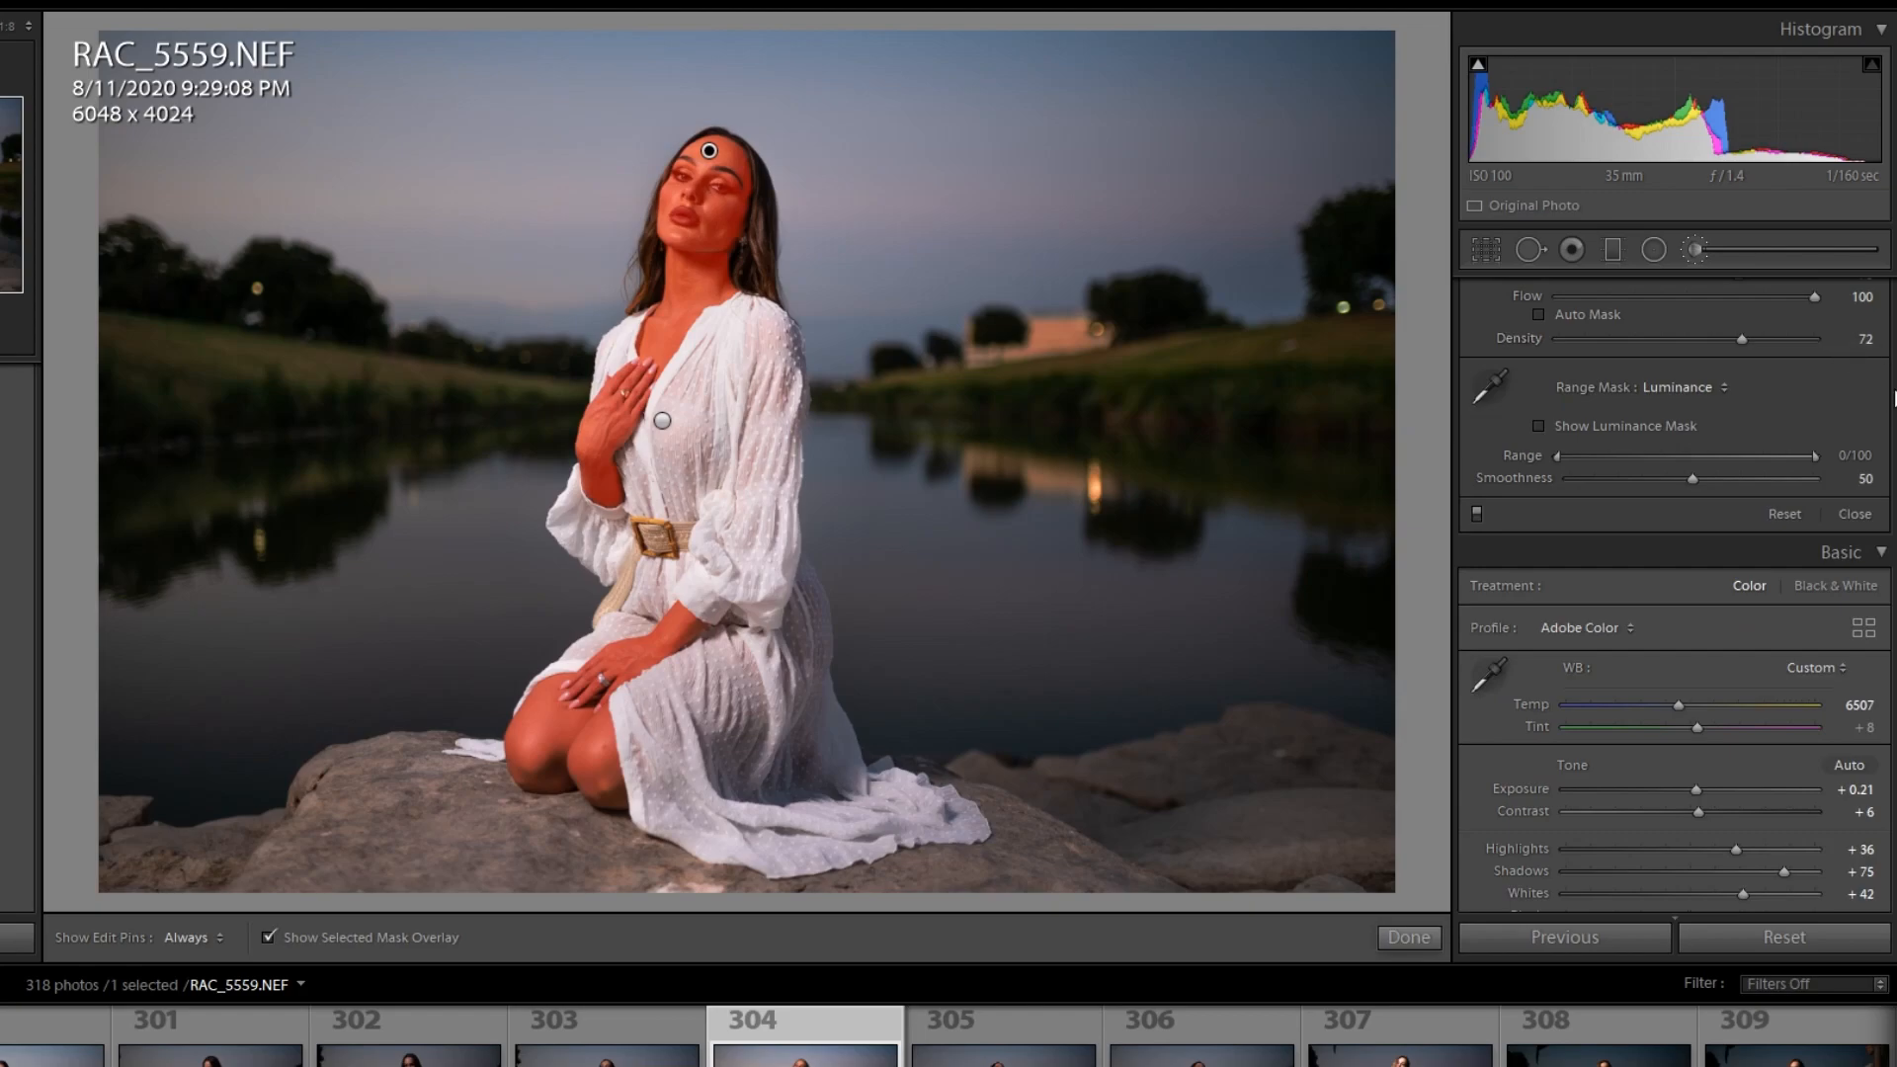
scroll(1546, 480, up, 5)
scroll(1546, 481, down, 5)
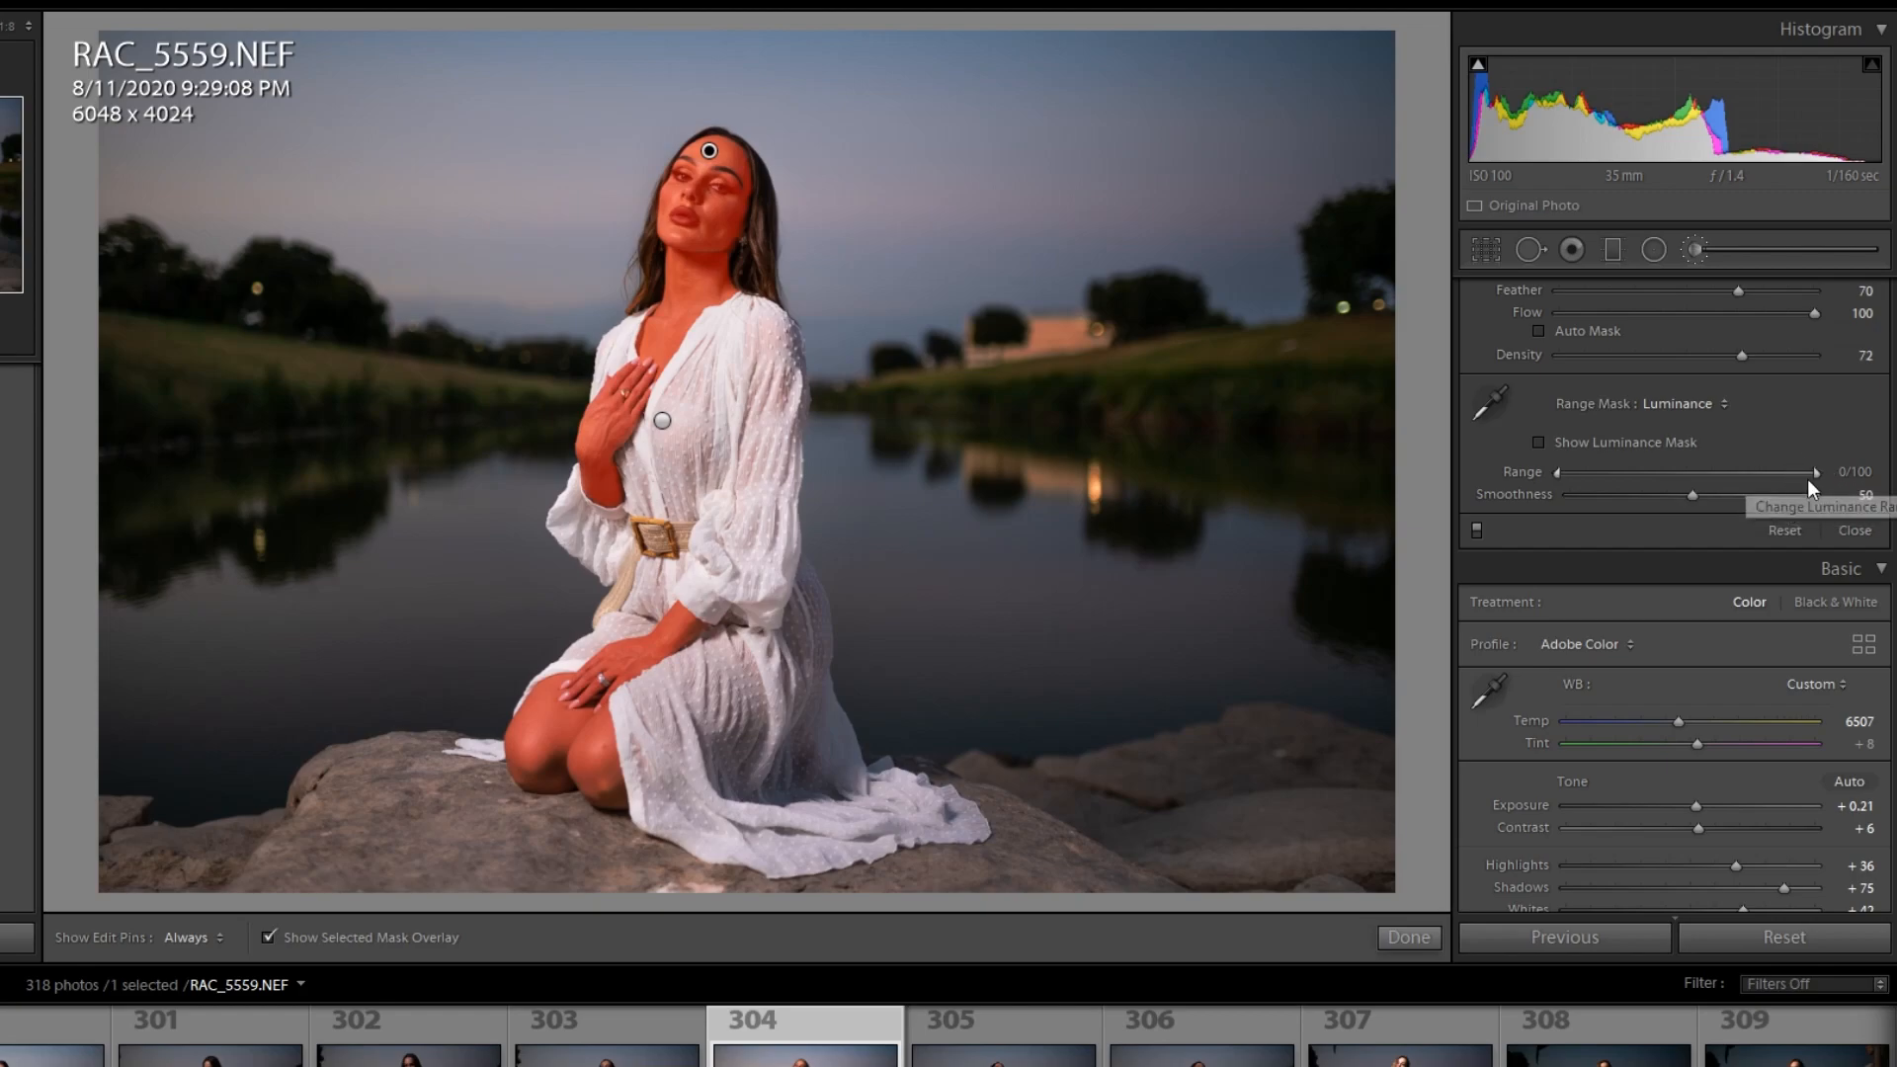
drag(1818, 474, 1729, 473)
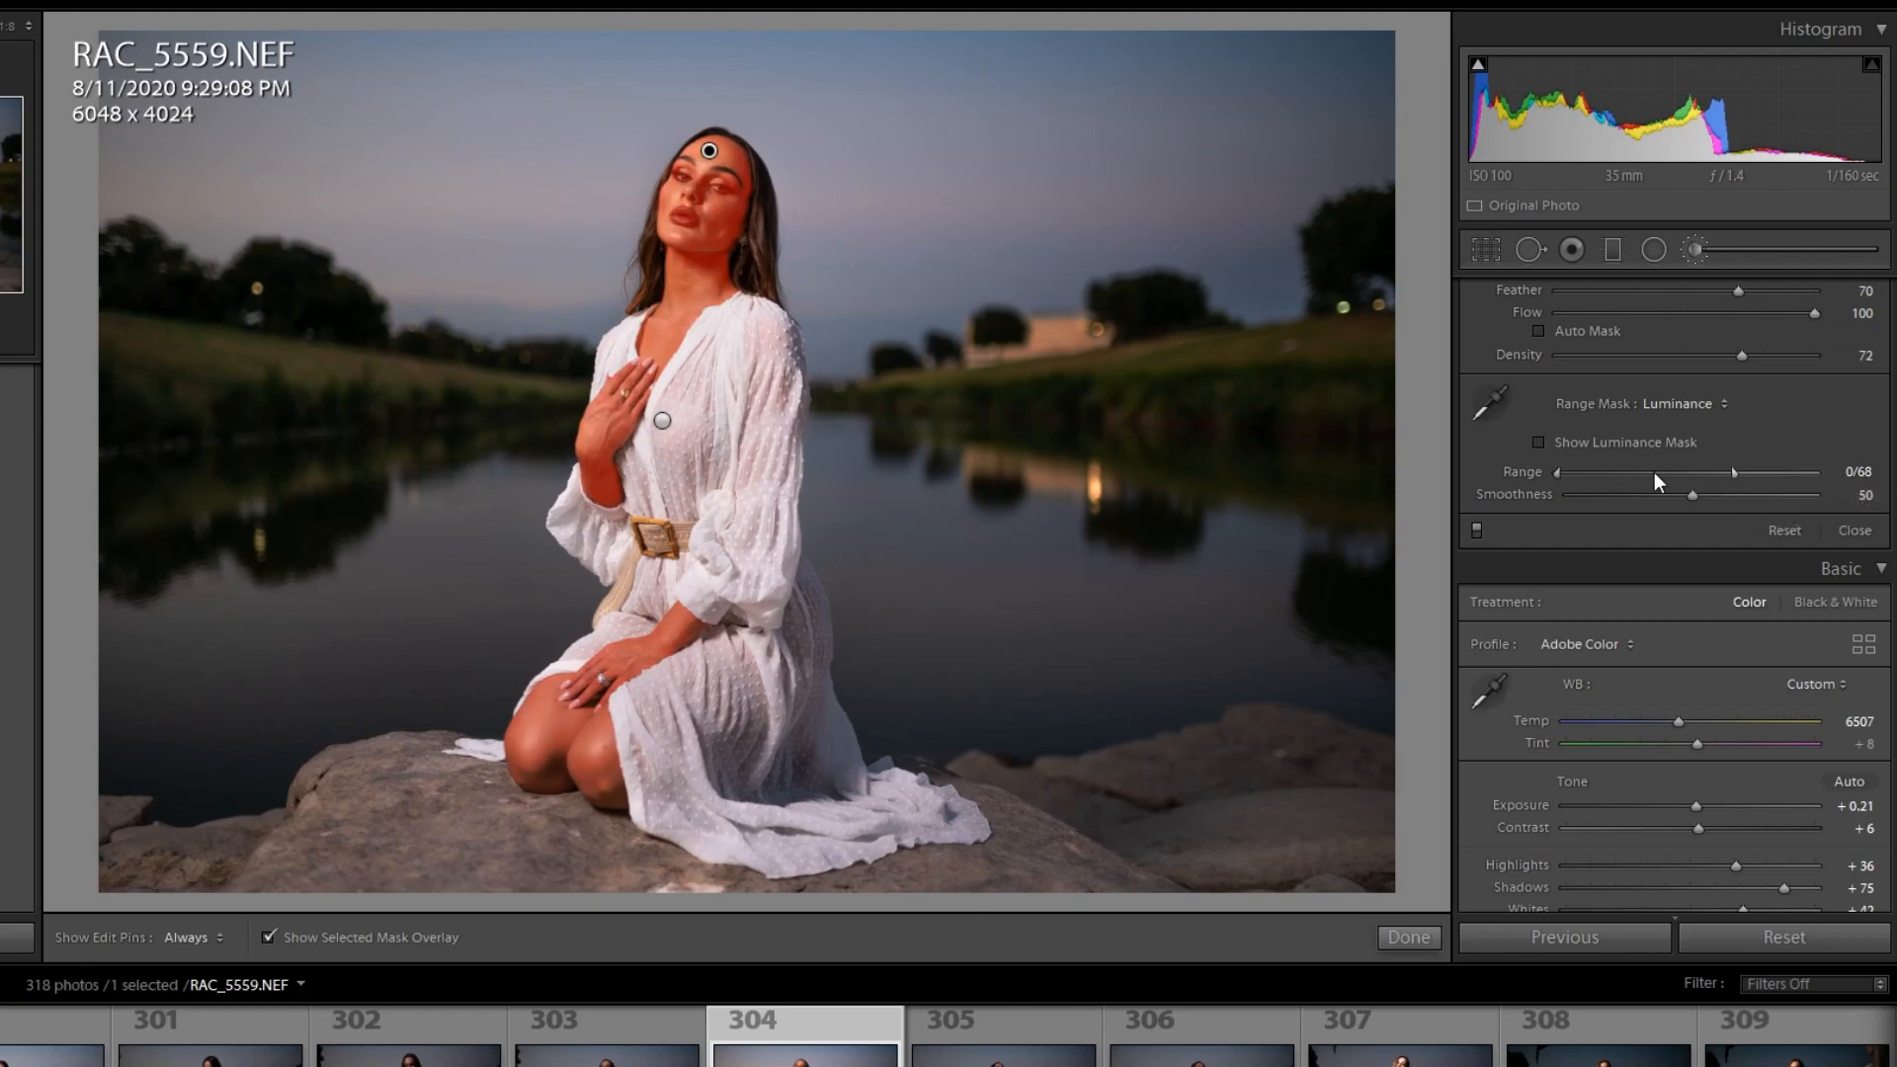
drag(1555, 470, 1669, 462)
double_click(1669, 463)
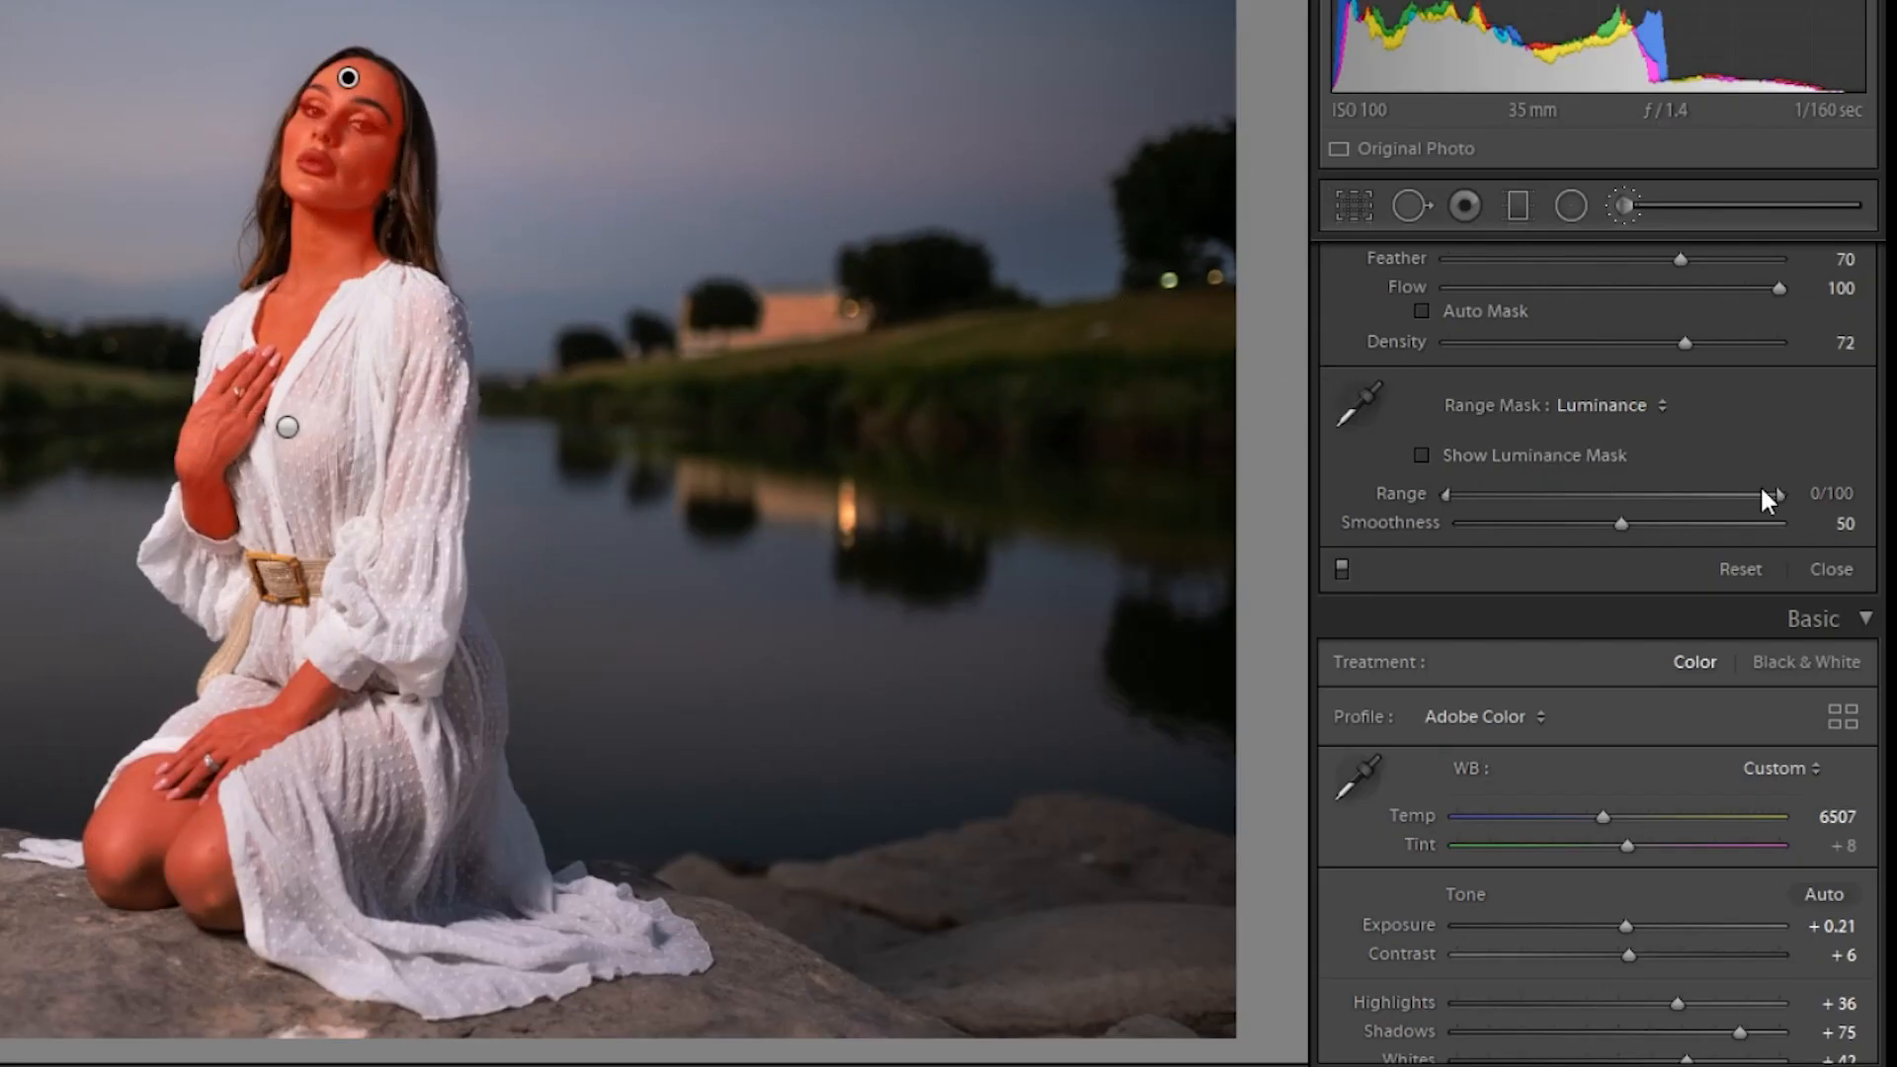
Step: Narrow the luminance range of the skin mask to 0/5 and show the luminance mask
drag(1781, 490, 1459, 493)
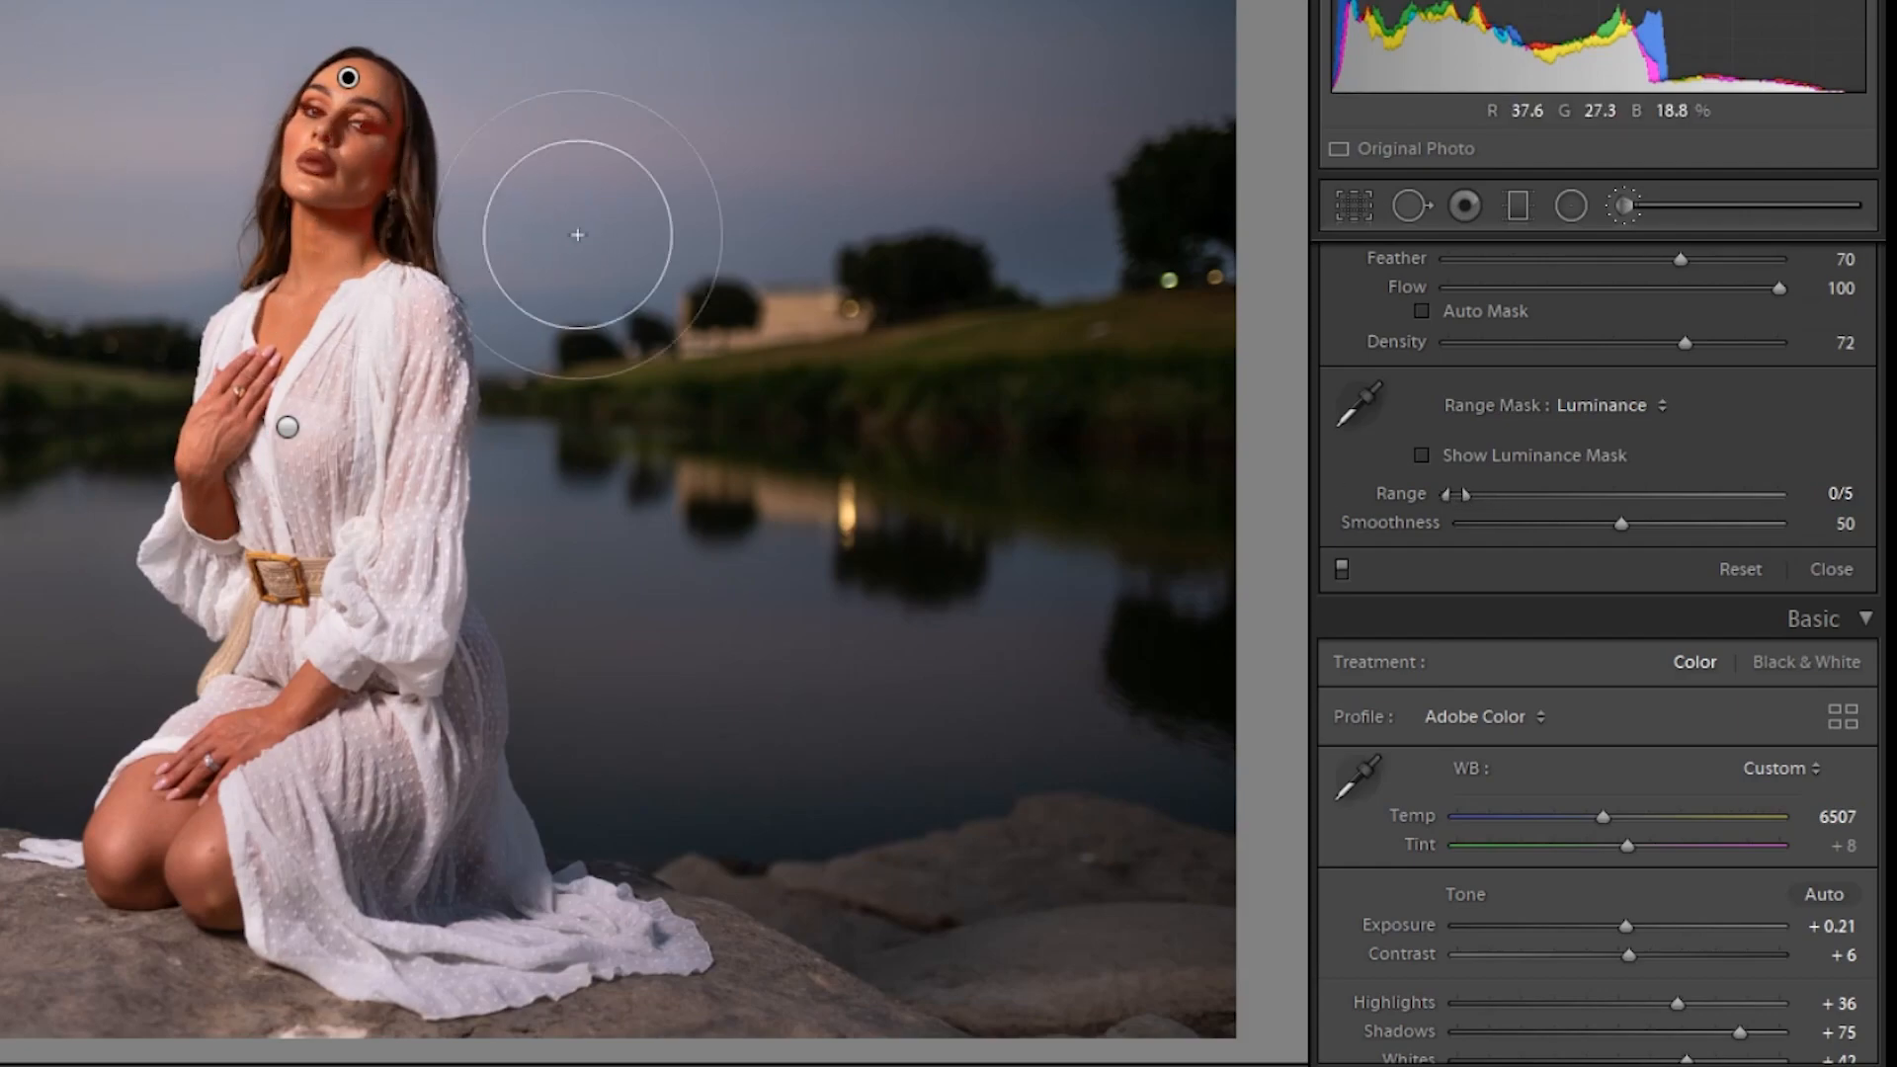
click(1424, 454)
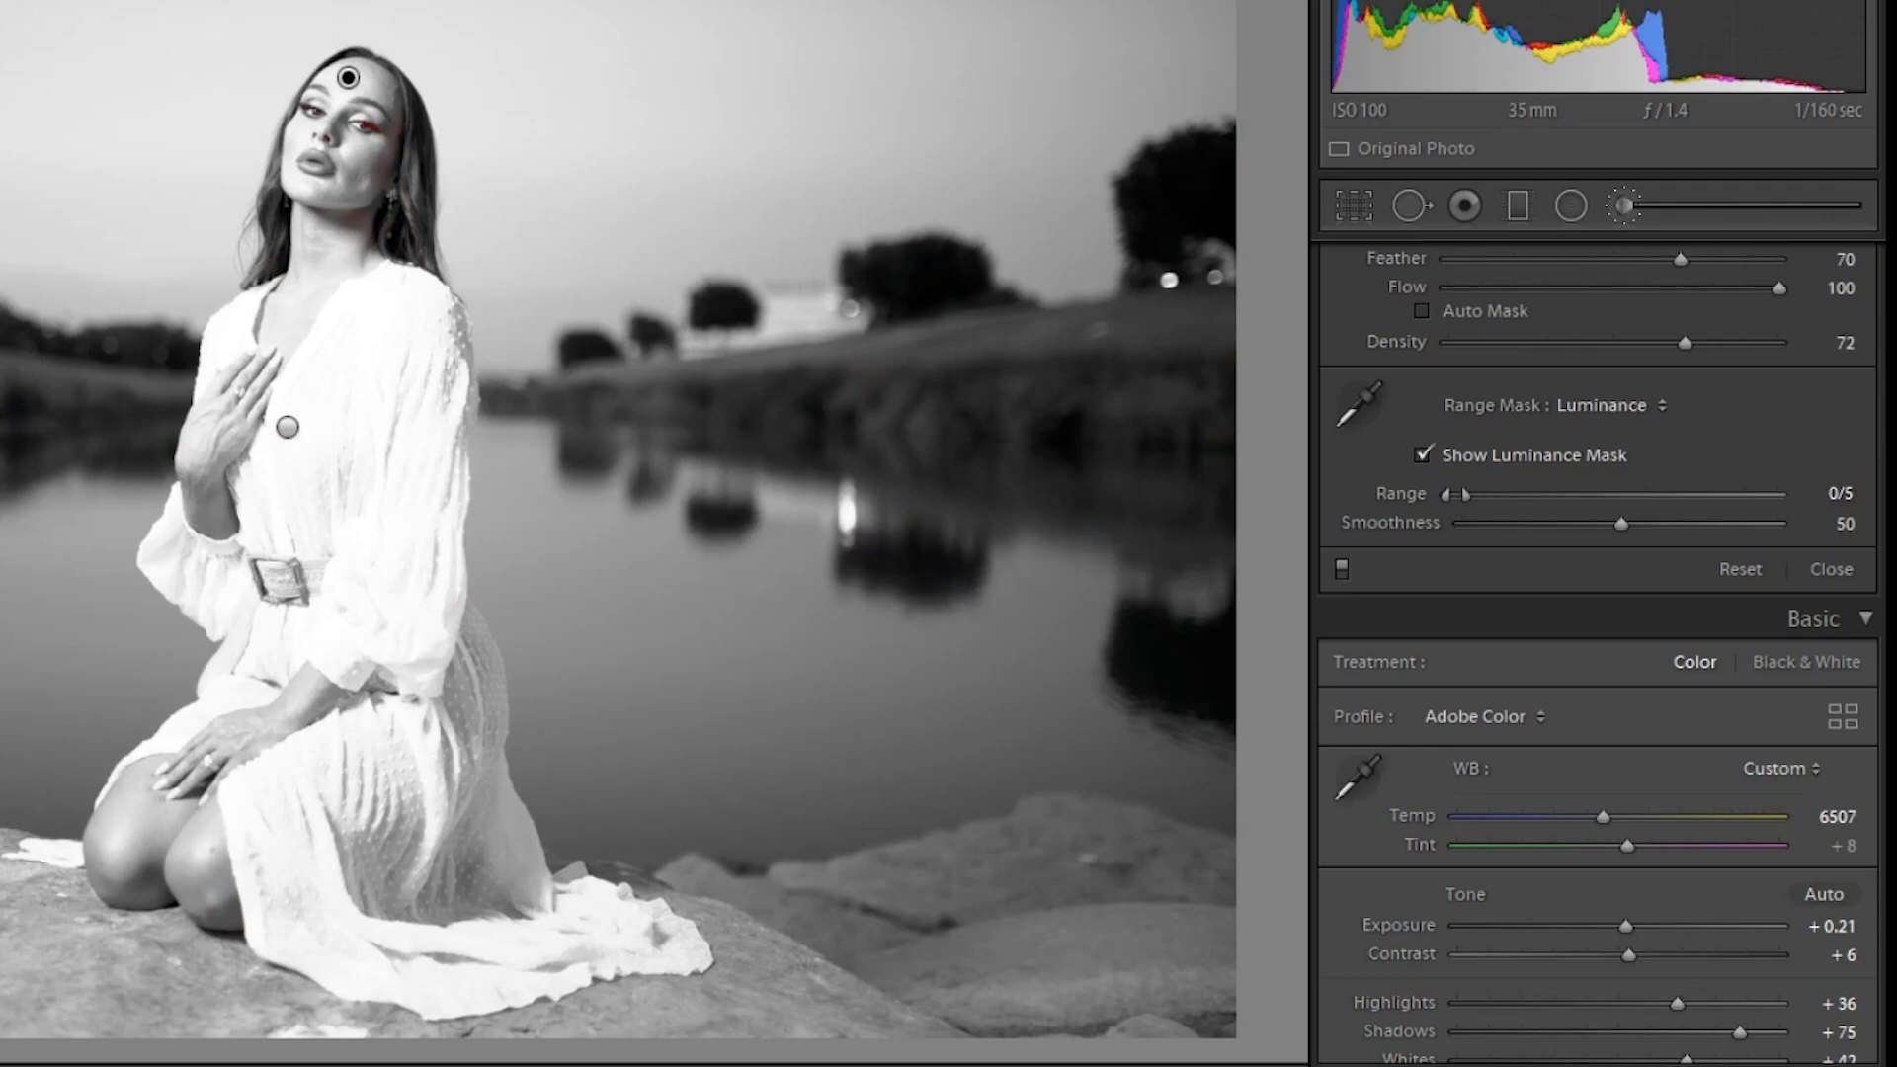
key(z)
scroll(166, 19, up, 10)
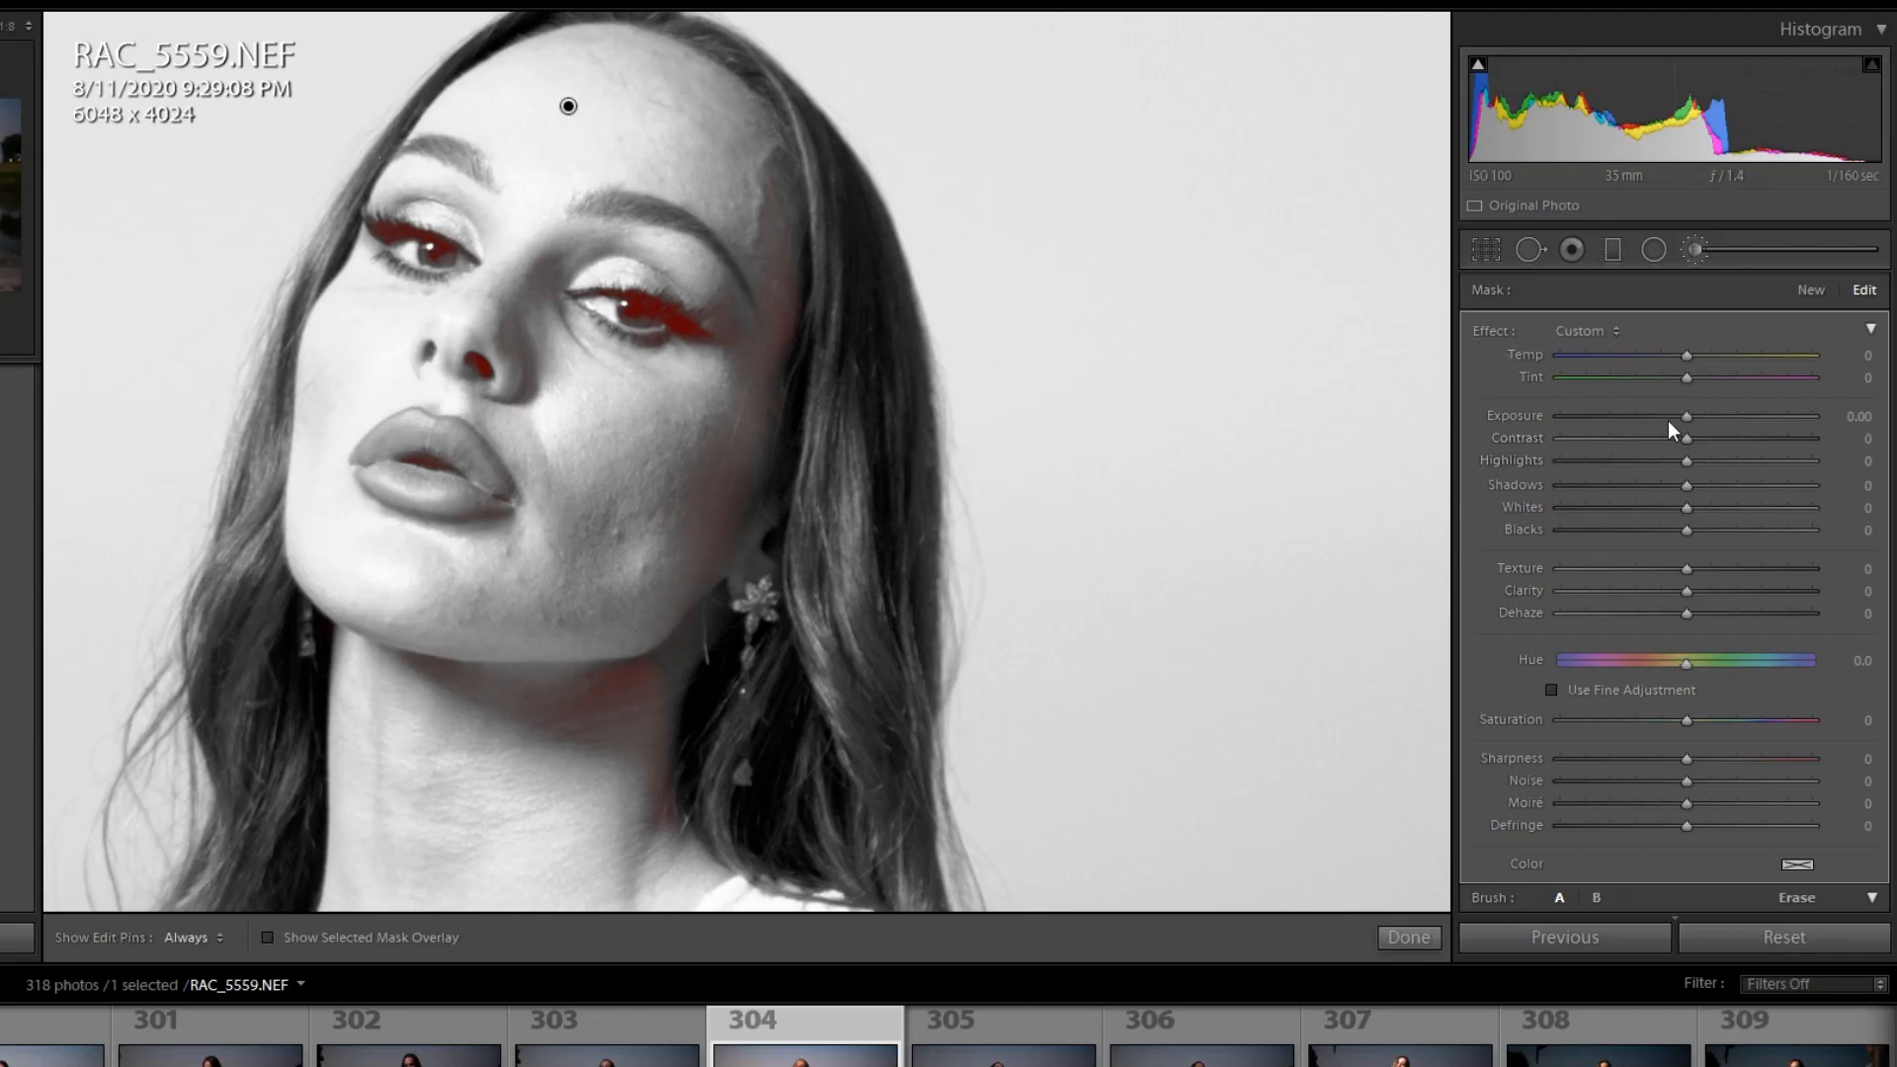
Step: Examine which dark areas of the face the mask covers by toggling the luminance mask display off and on
drag(1686, 417, 1686, 416)
click(1861, 437)
scroll(1775, 666, down, 3)
scroll(1780, 676, up, 3)
scroll(1602, 692, down, 3)
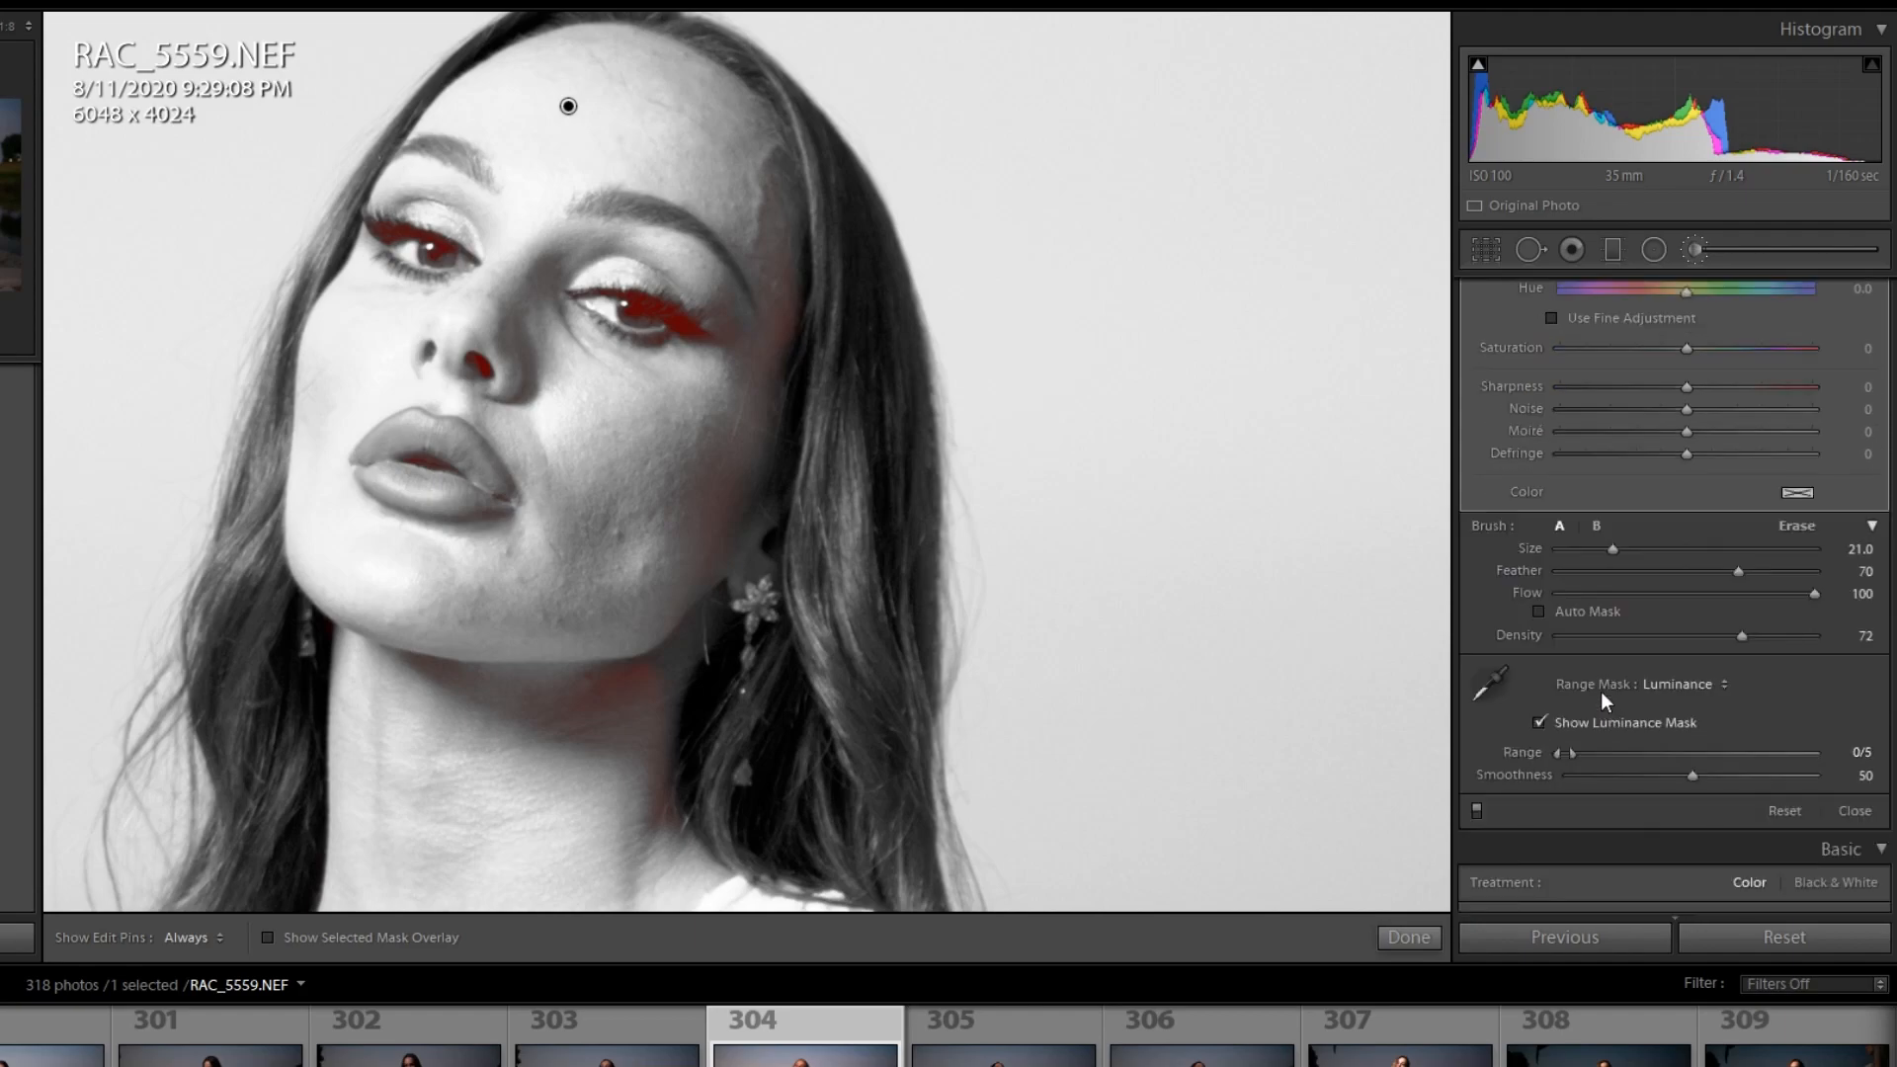
click(1538, 722)
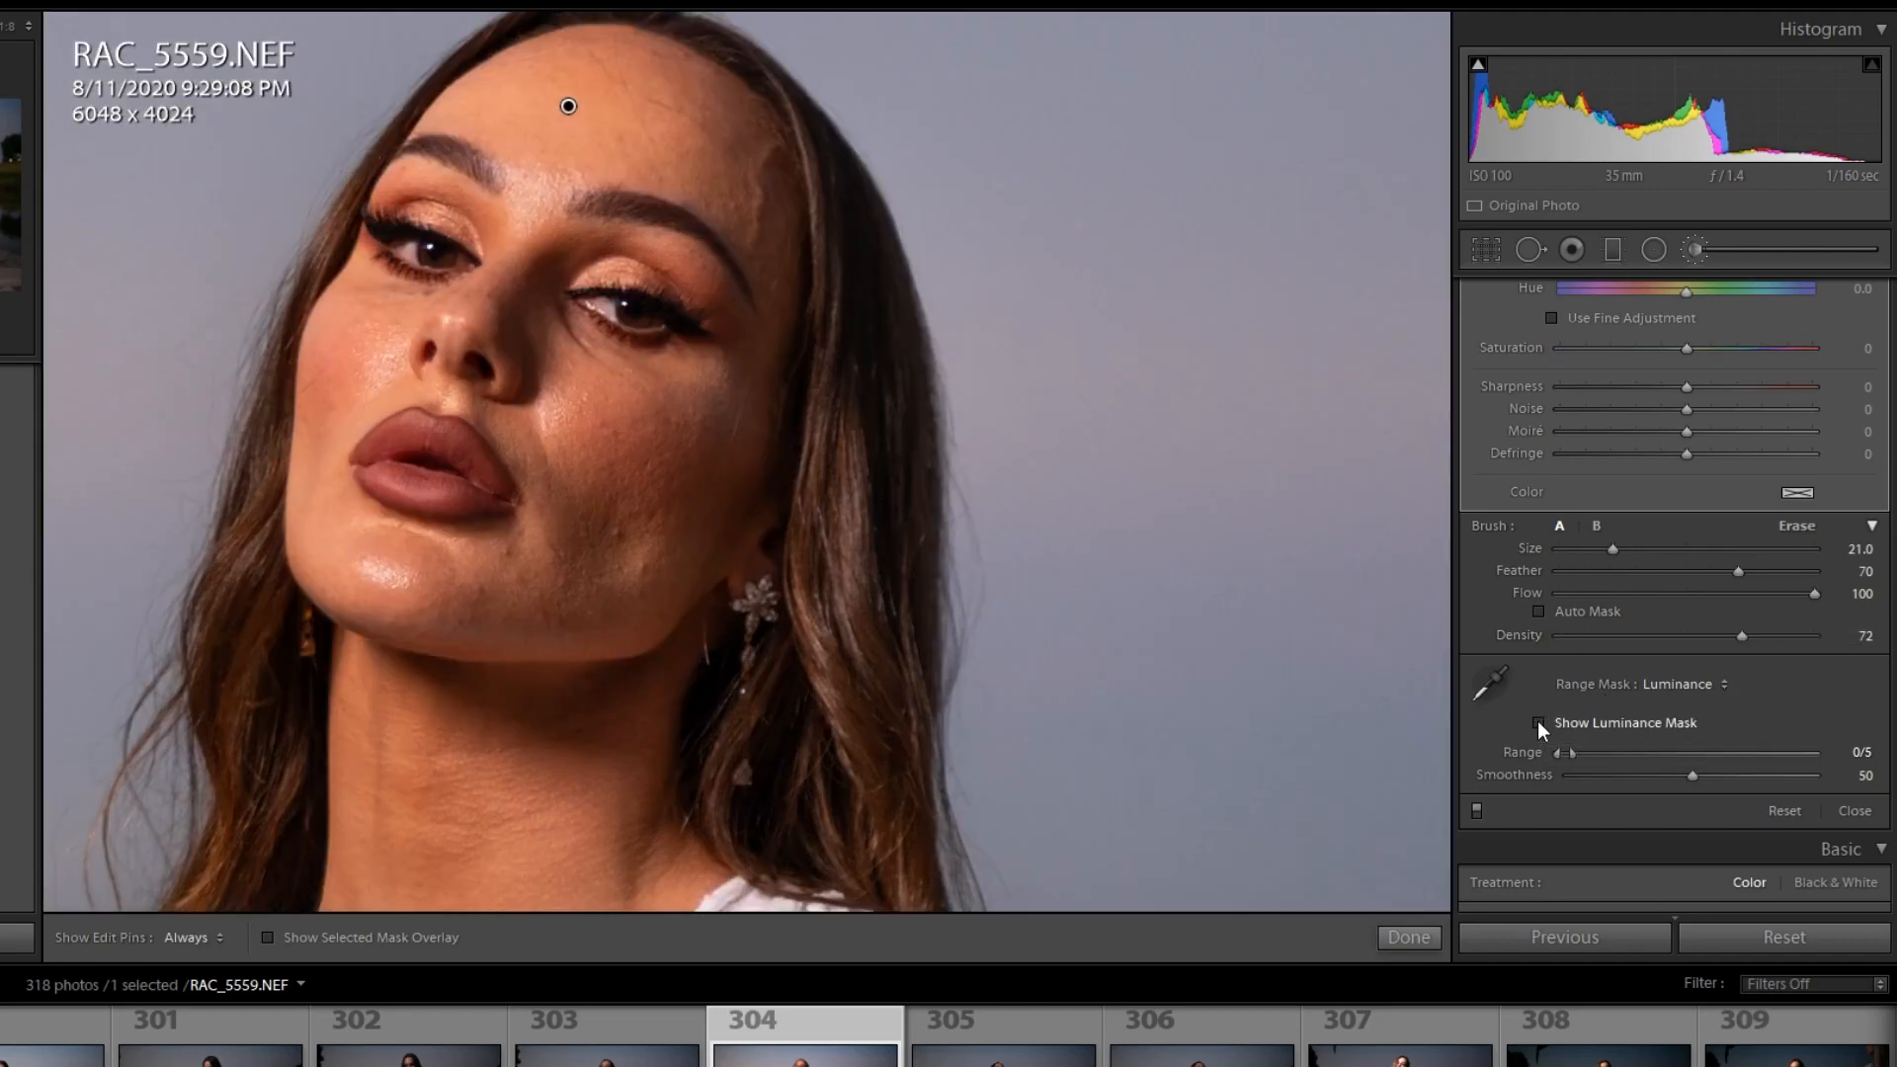
click(1538, 722)
click(1539, 722)
click(1539, 722)
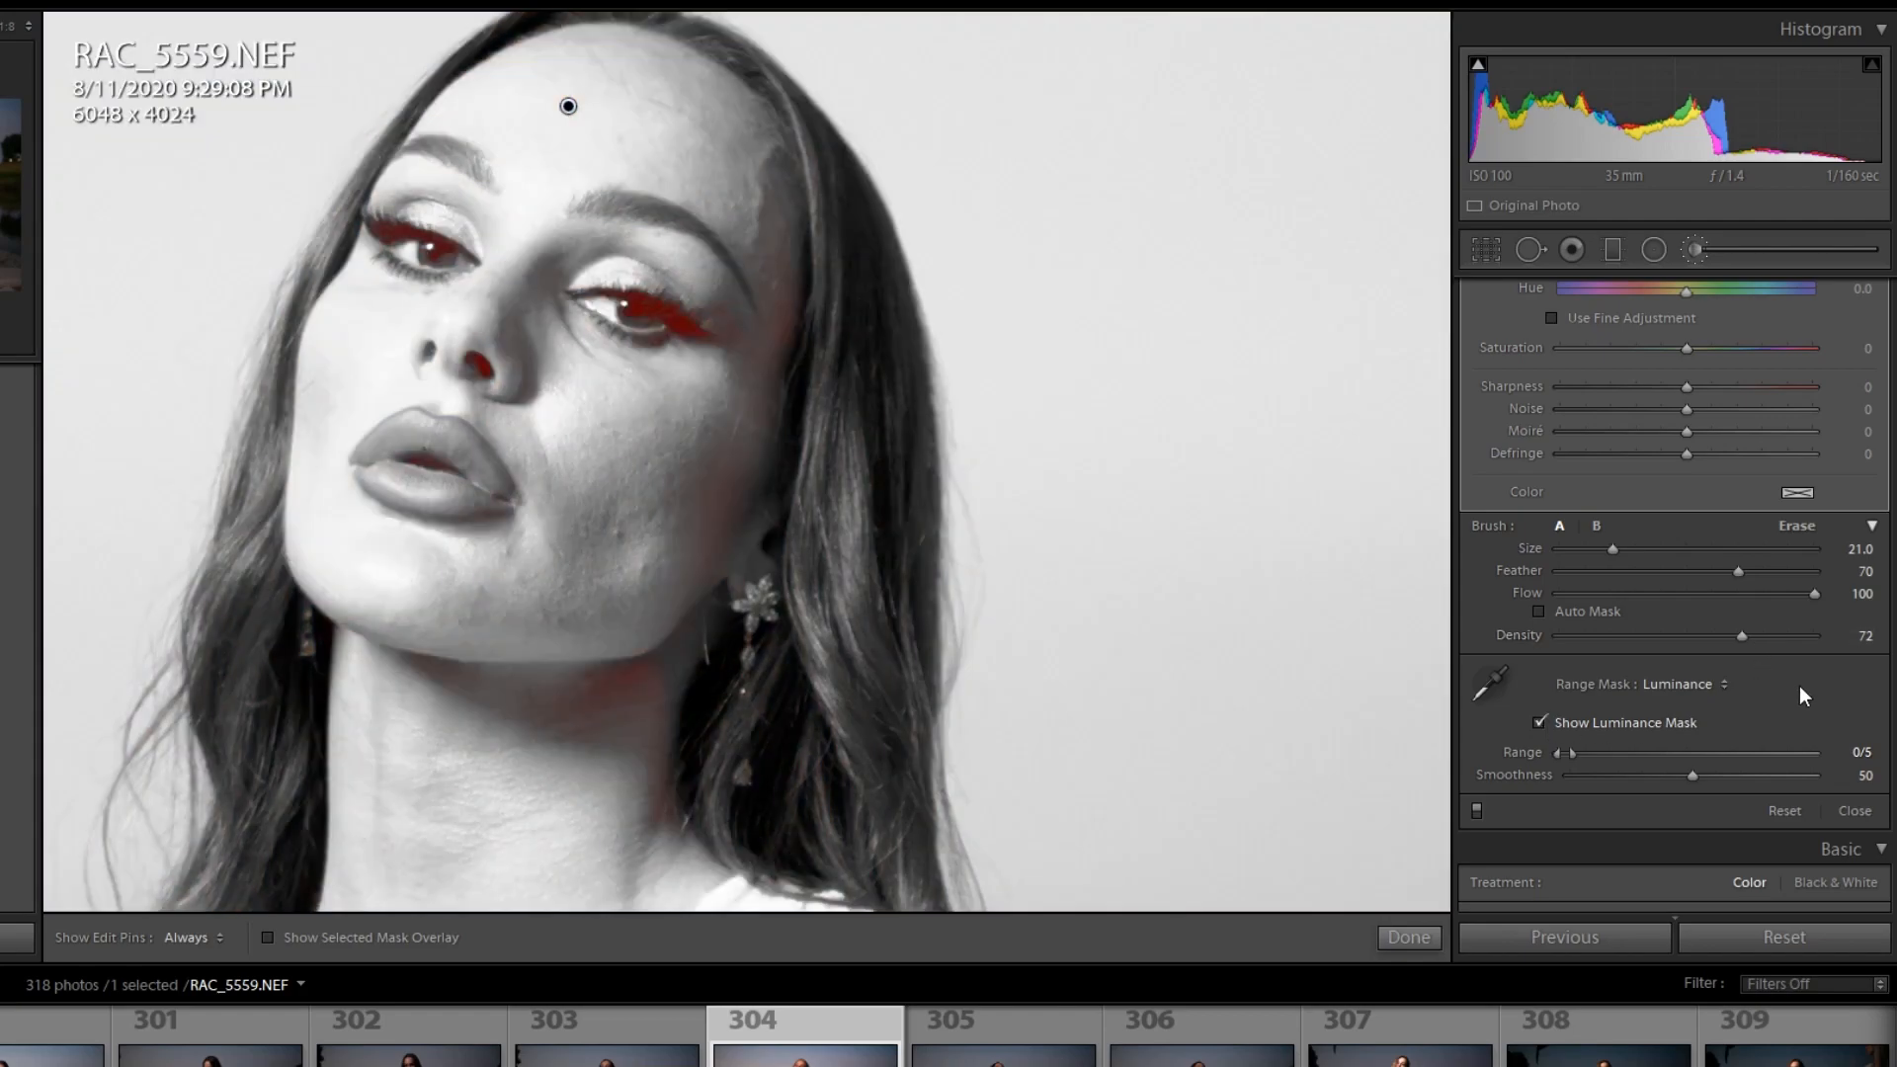
scroll(1799, 685, up, 2)
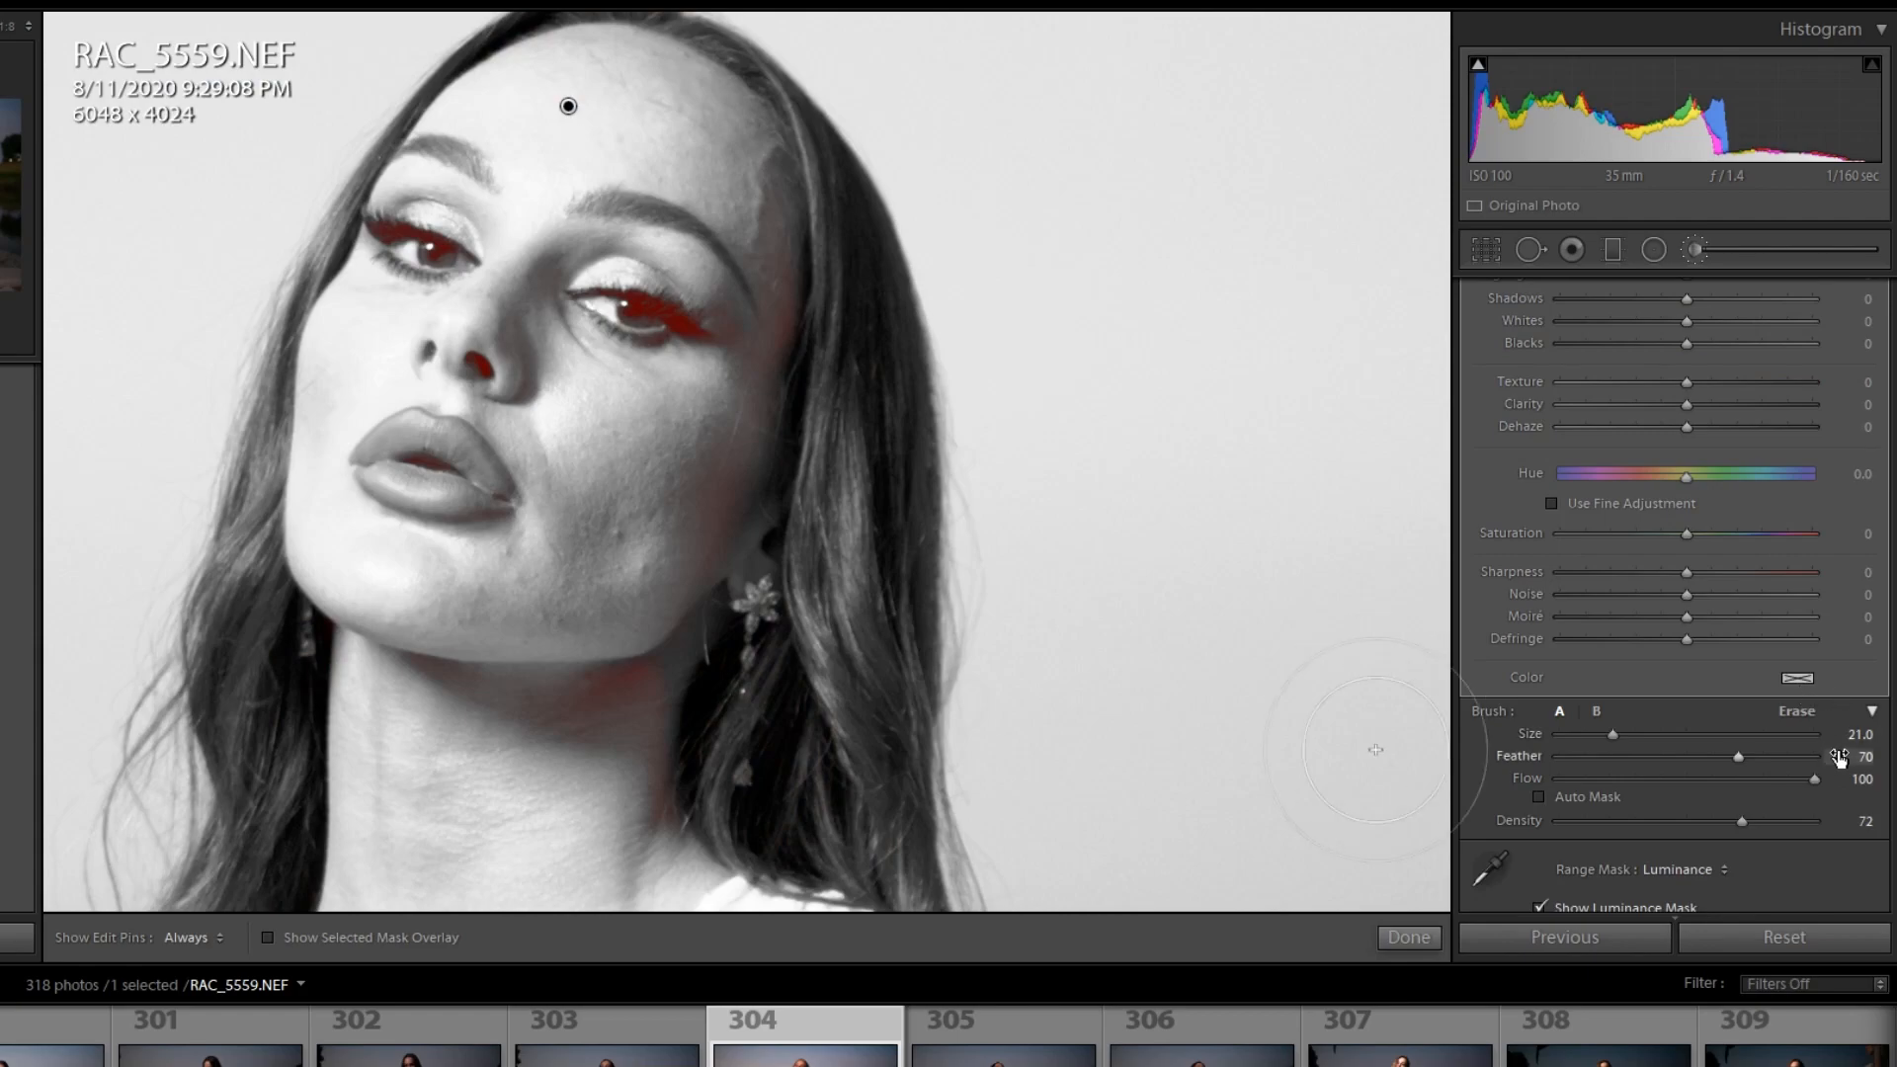
Step: Duplicate the skin mask that has the 0/5 luminance range
scroll(1790, 731, up, 2)
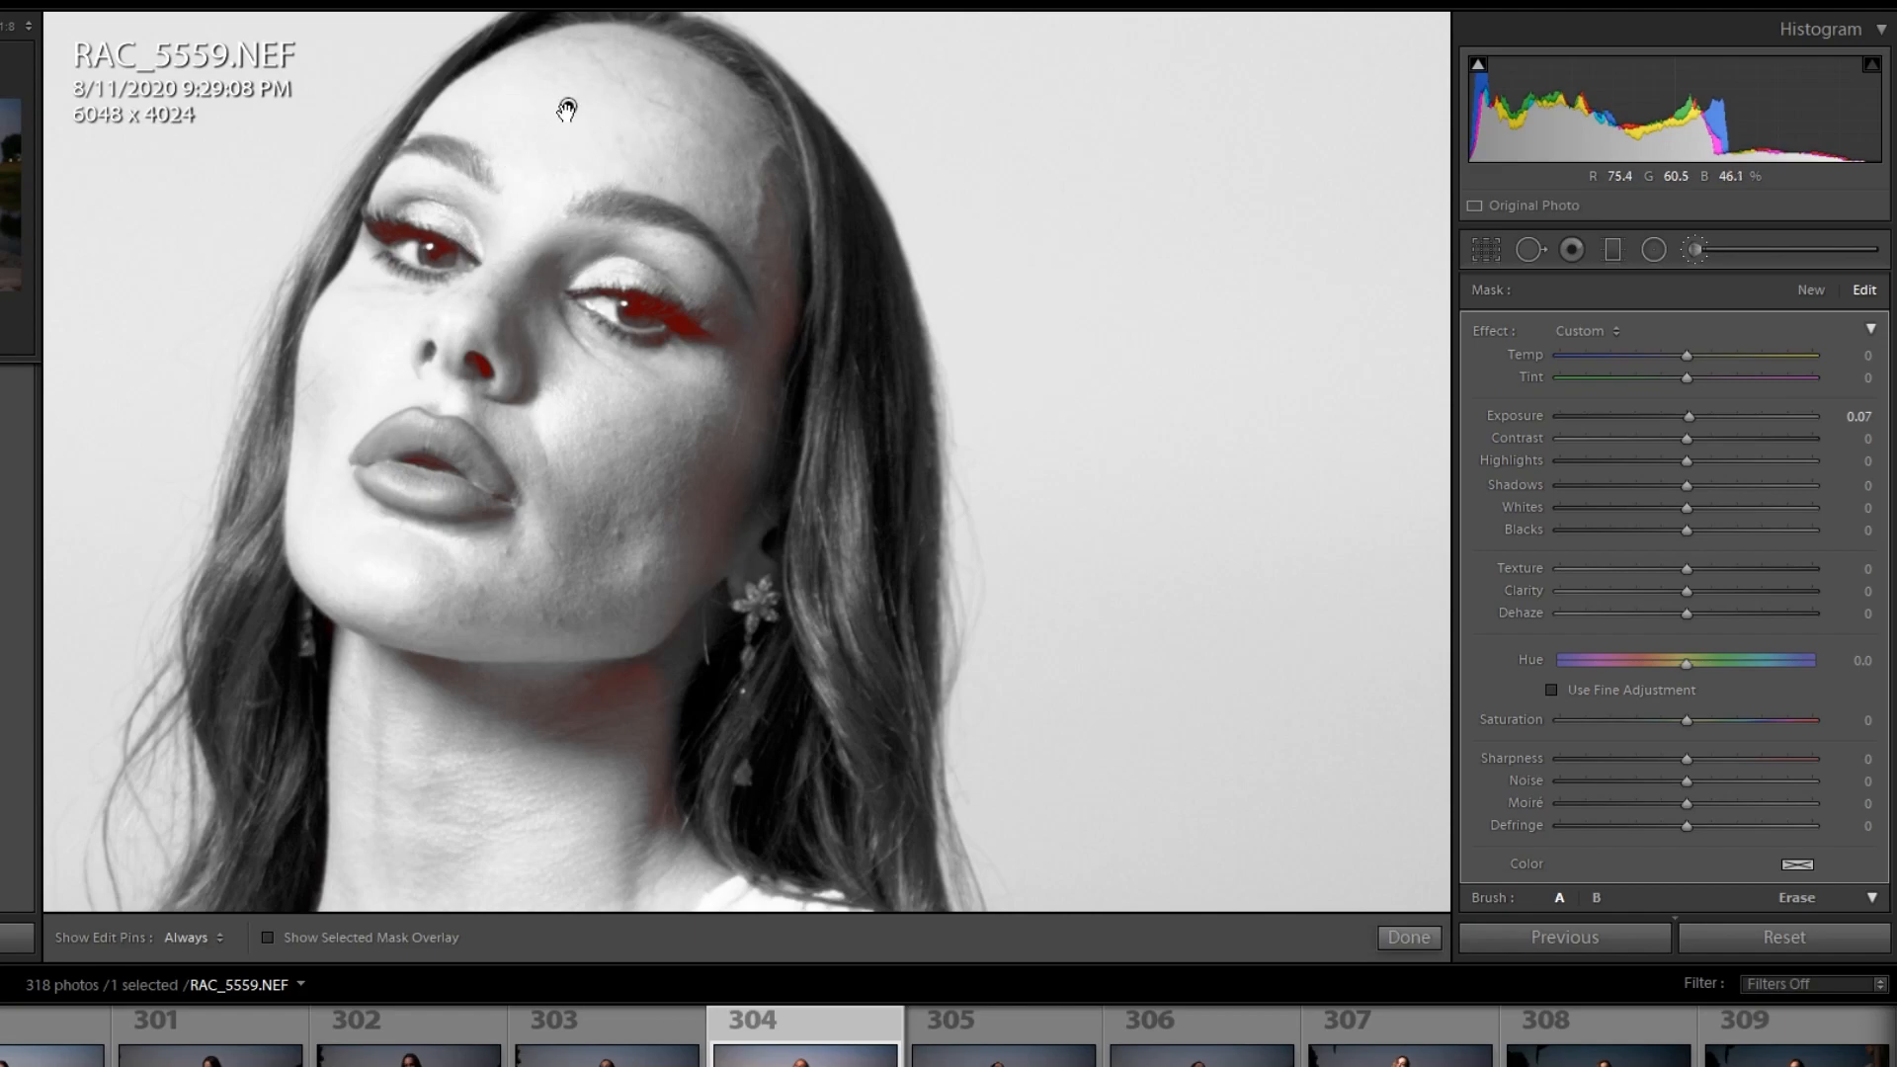
right_click(568, 106)
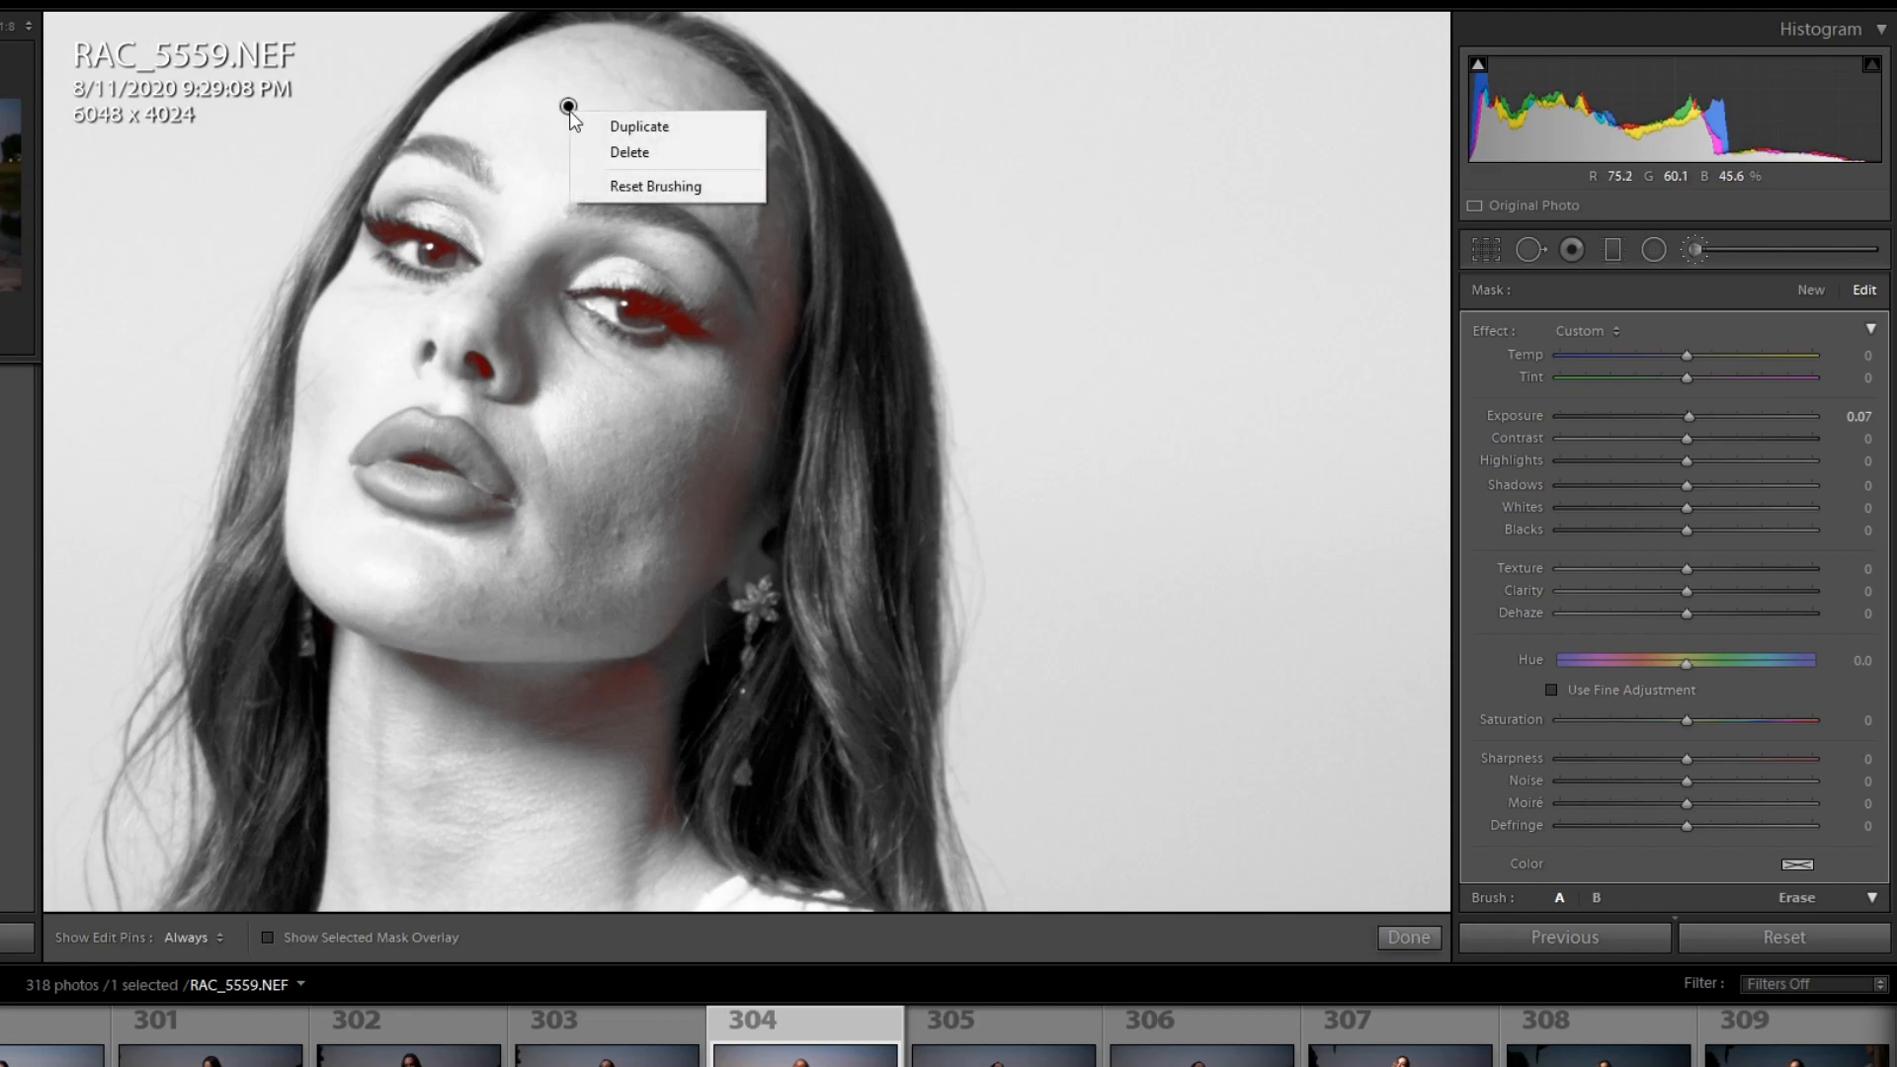
click(632, 126)
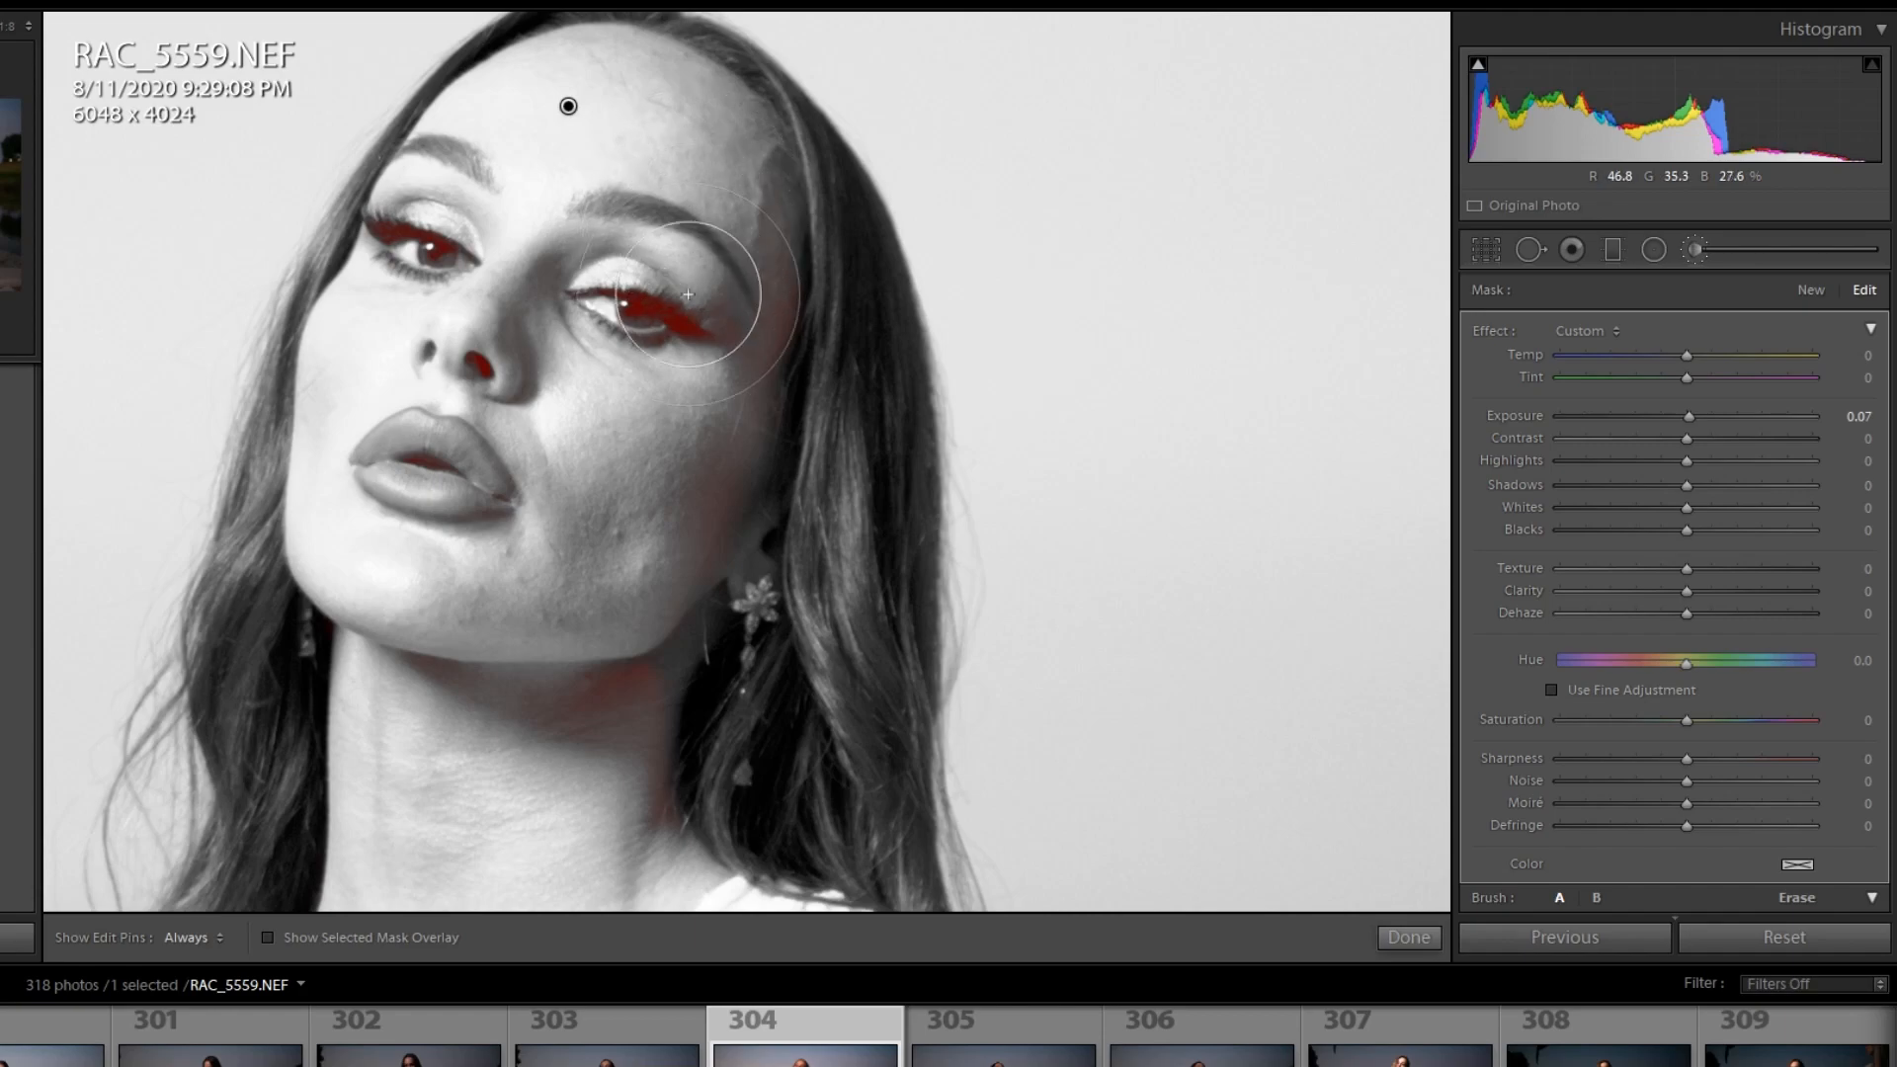
Step: Widen the duplicated skin mask's luminance range to 0/13
scroll(1718, 739, down, 6)
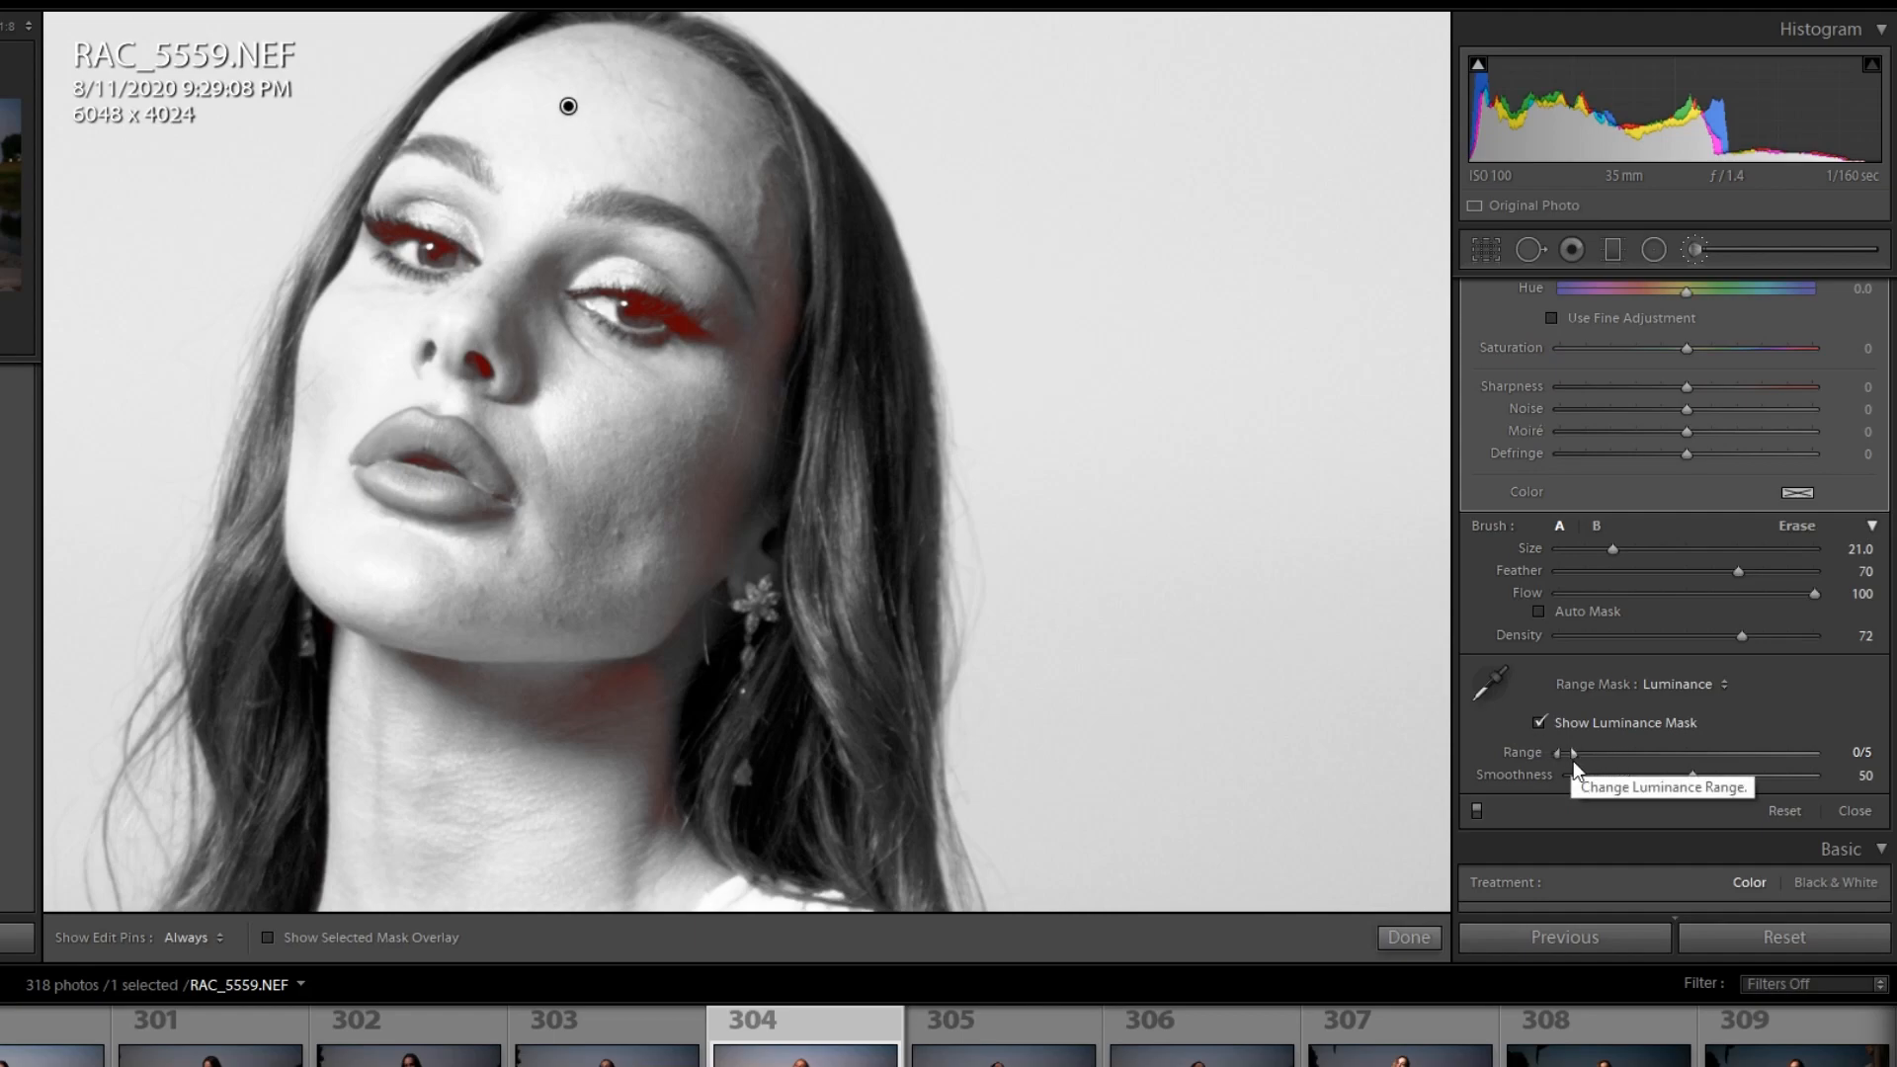
drag(1571, 756, 1588, 757)
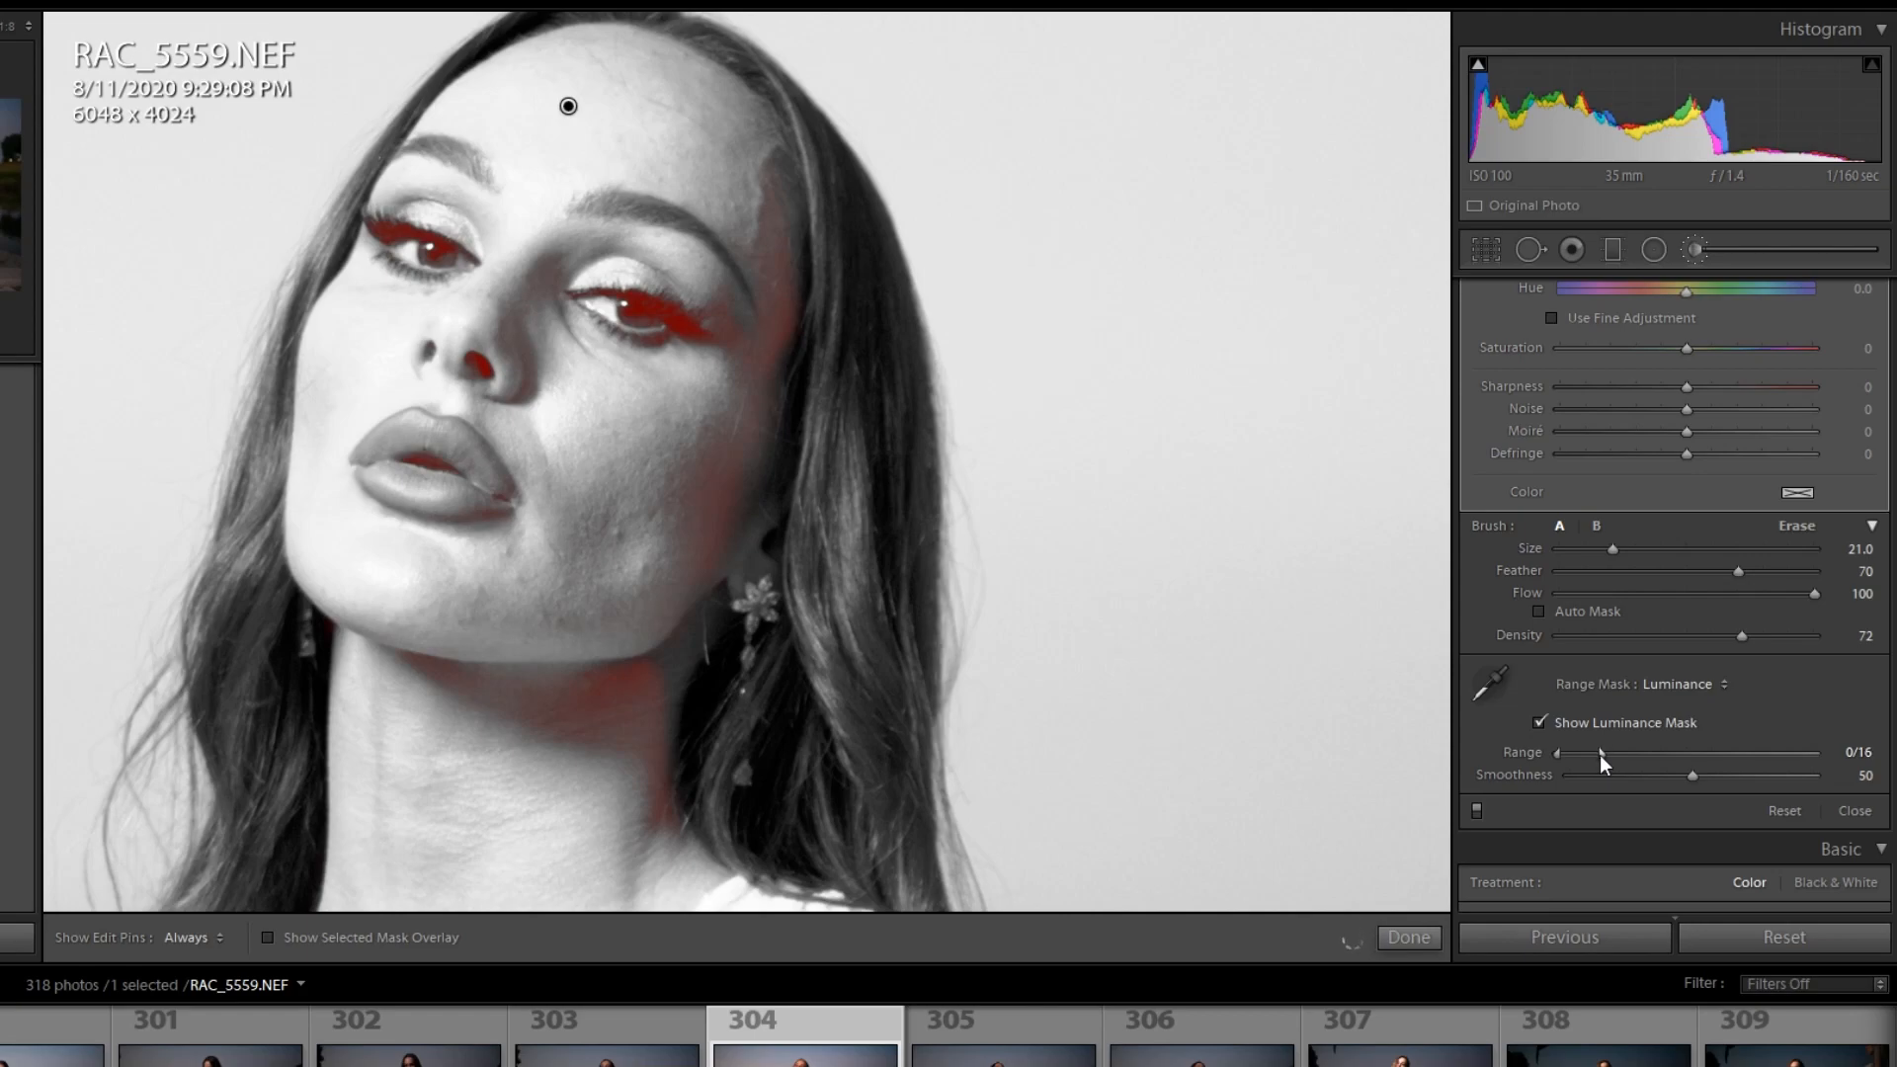
drag(1594, 754, 1592, 755)
drag(1596, 754, 1572, 754)
mouse_move(1574, 755)
mouse_down()
mouse_move(1616, 761)
mouse_move(1593, 758)
mouse_up()
scroll(1768, 701, up, 5)
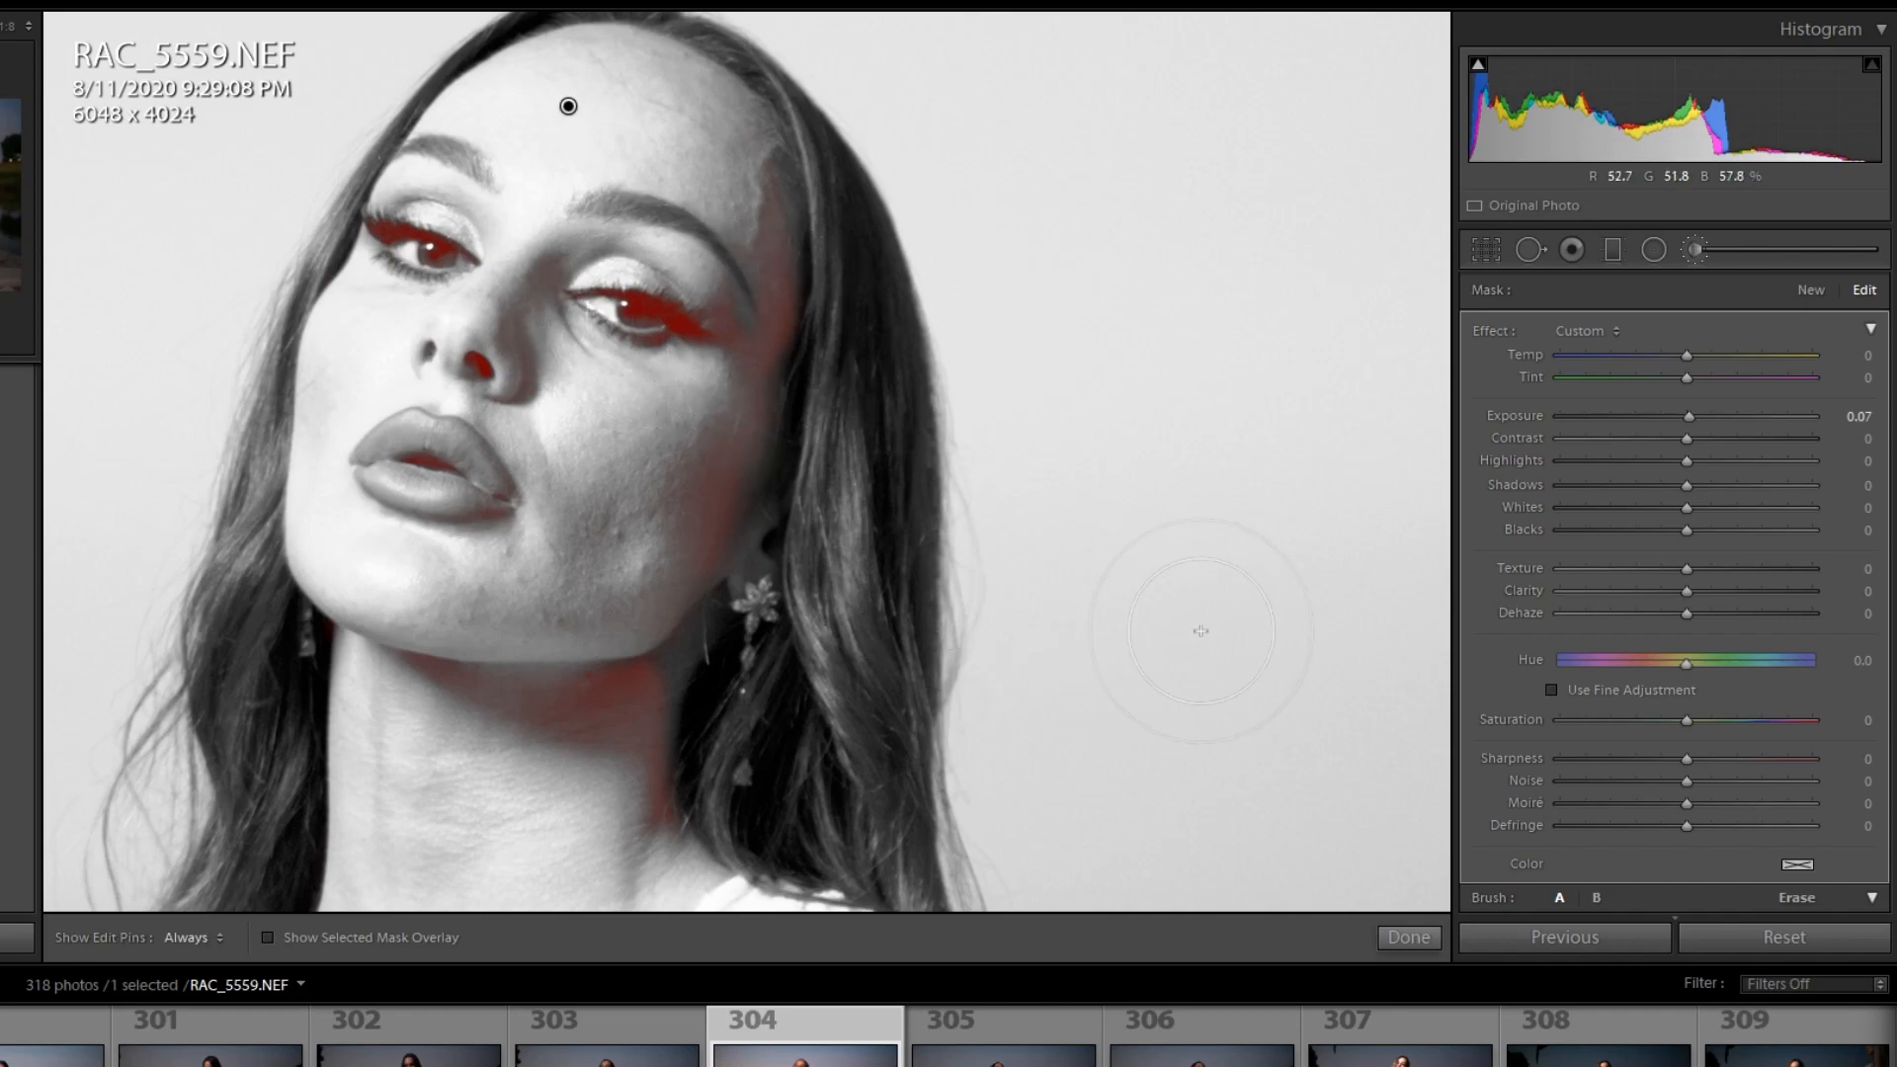
Step: Raise the luminance range smoothness of the duplicated skin mask to 59
scroll(1620, 550, down, 4)
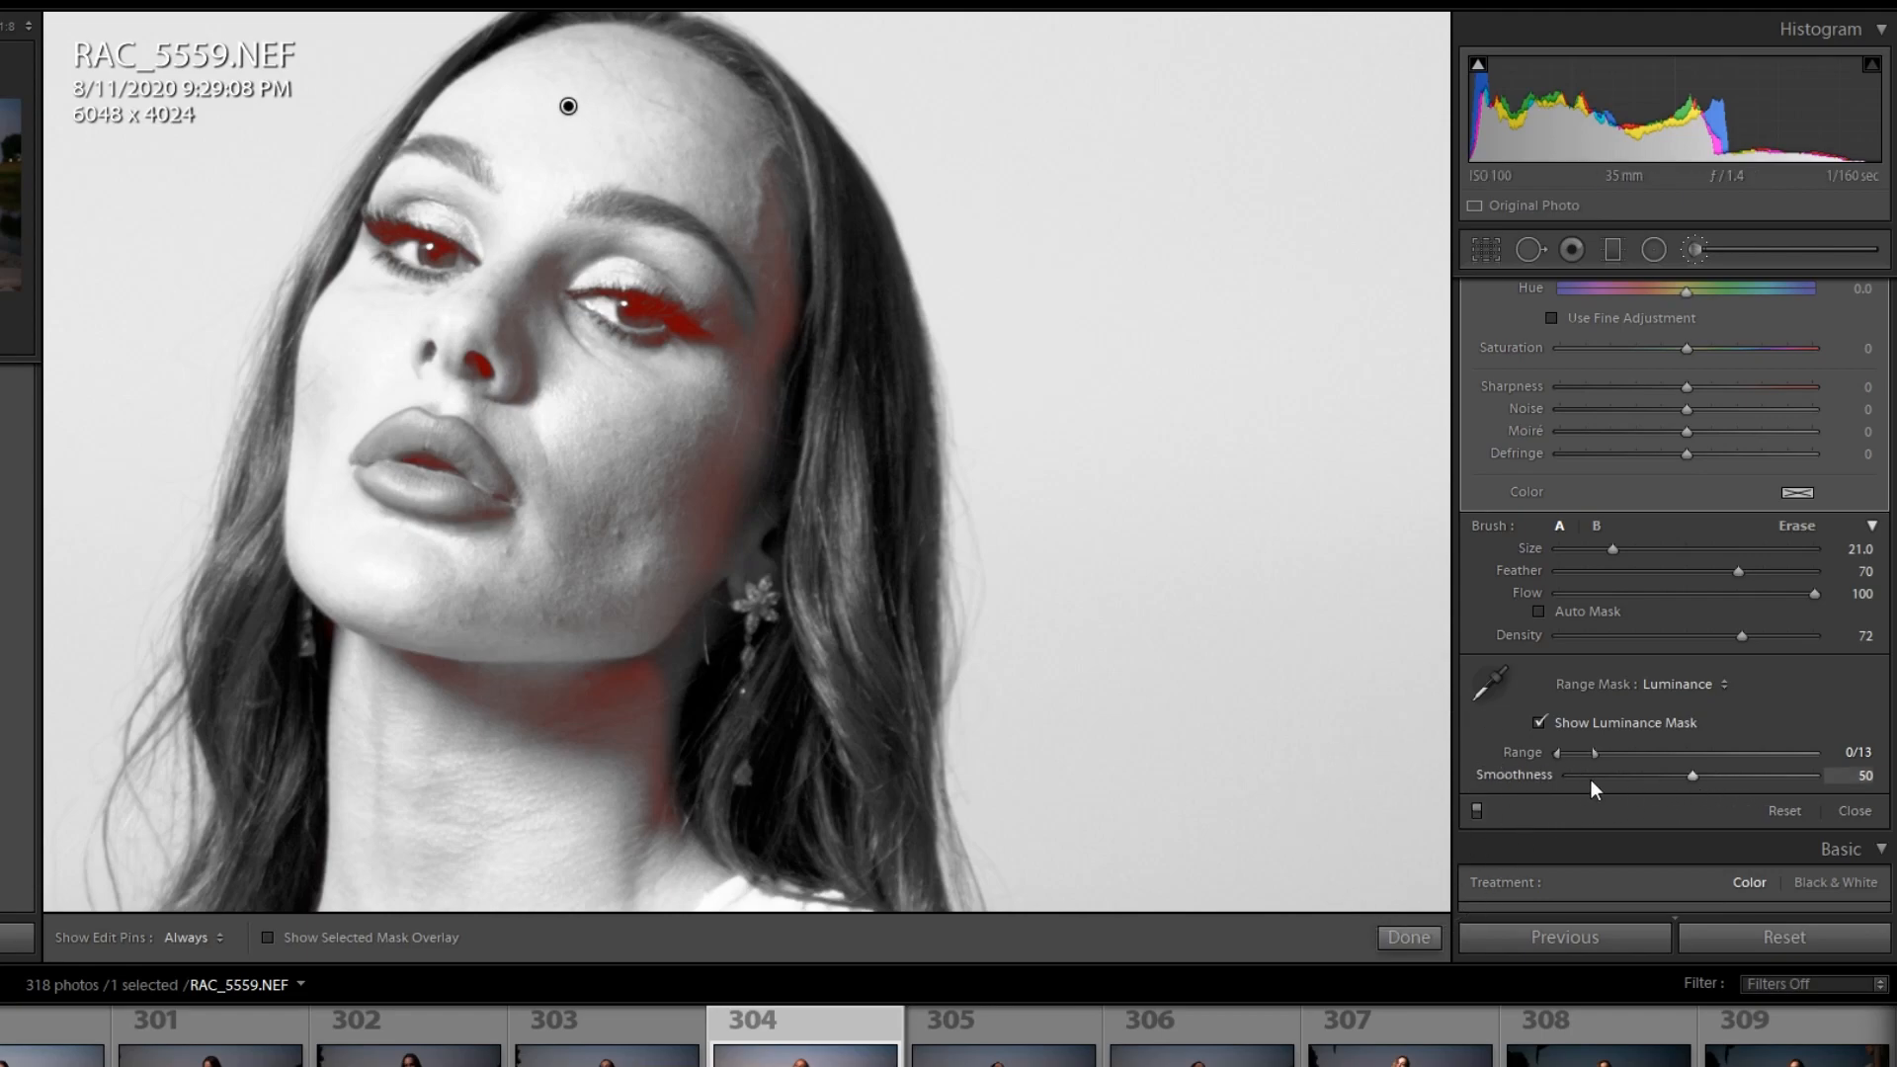
drag(1711, 775, 1794, 775)
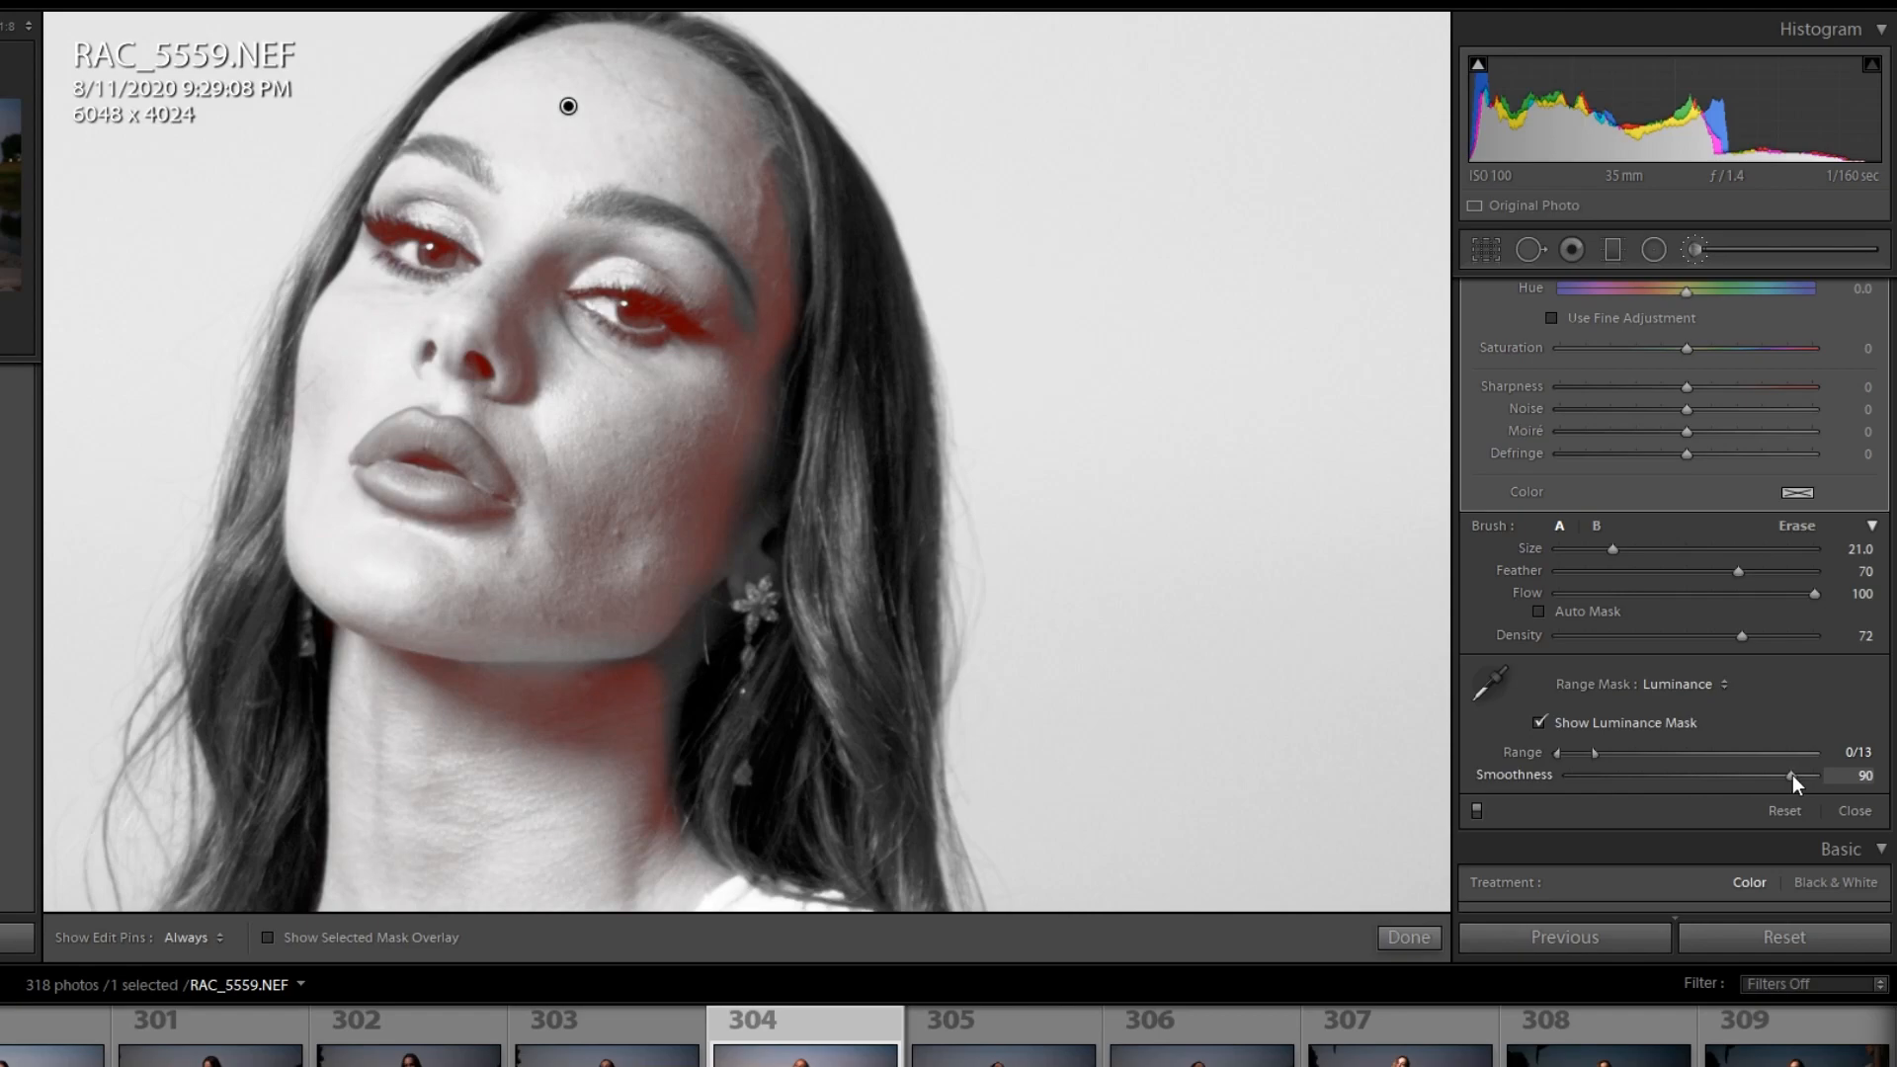
drag(1772, 775, 1762, 776)
drag(1750, 776, 1736, 779)
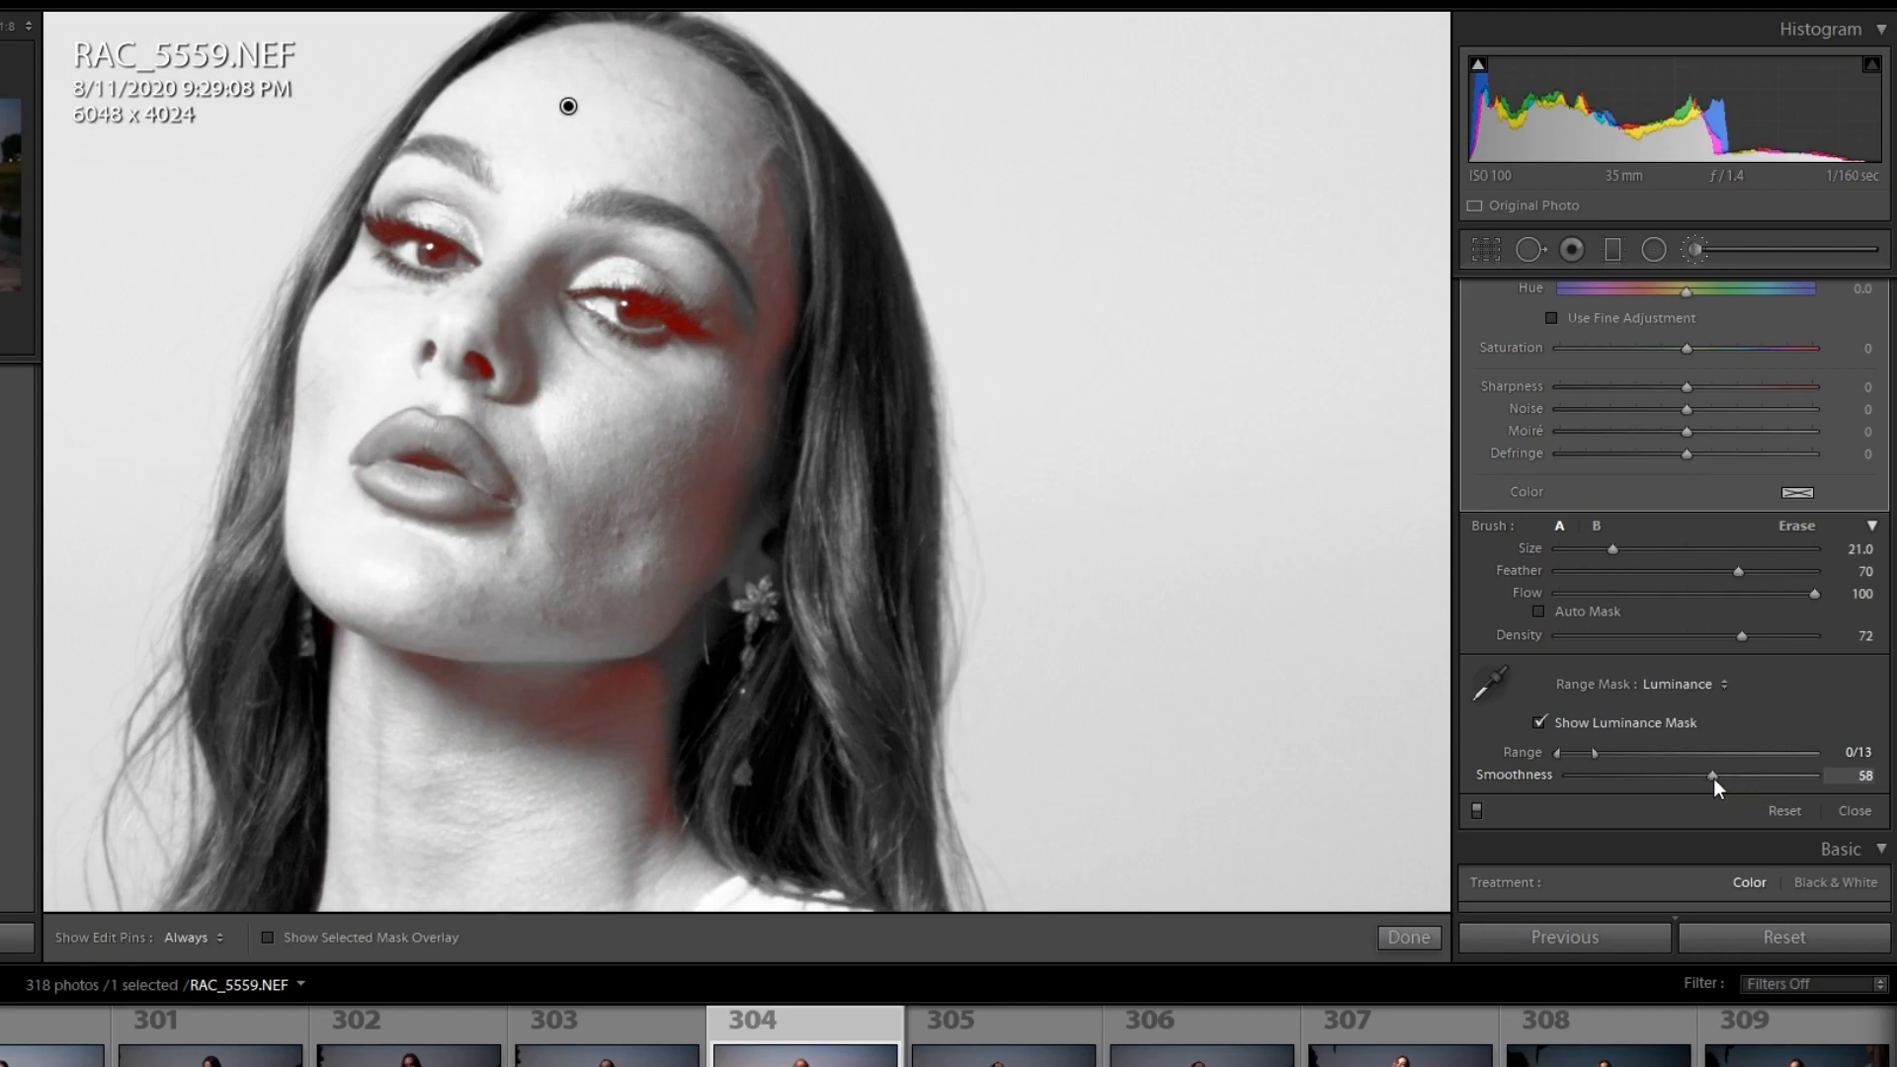
drag(1708, 780, 1715, 778)
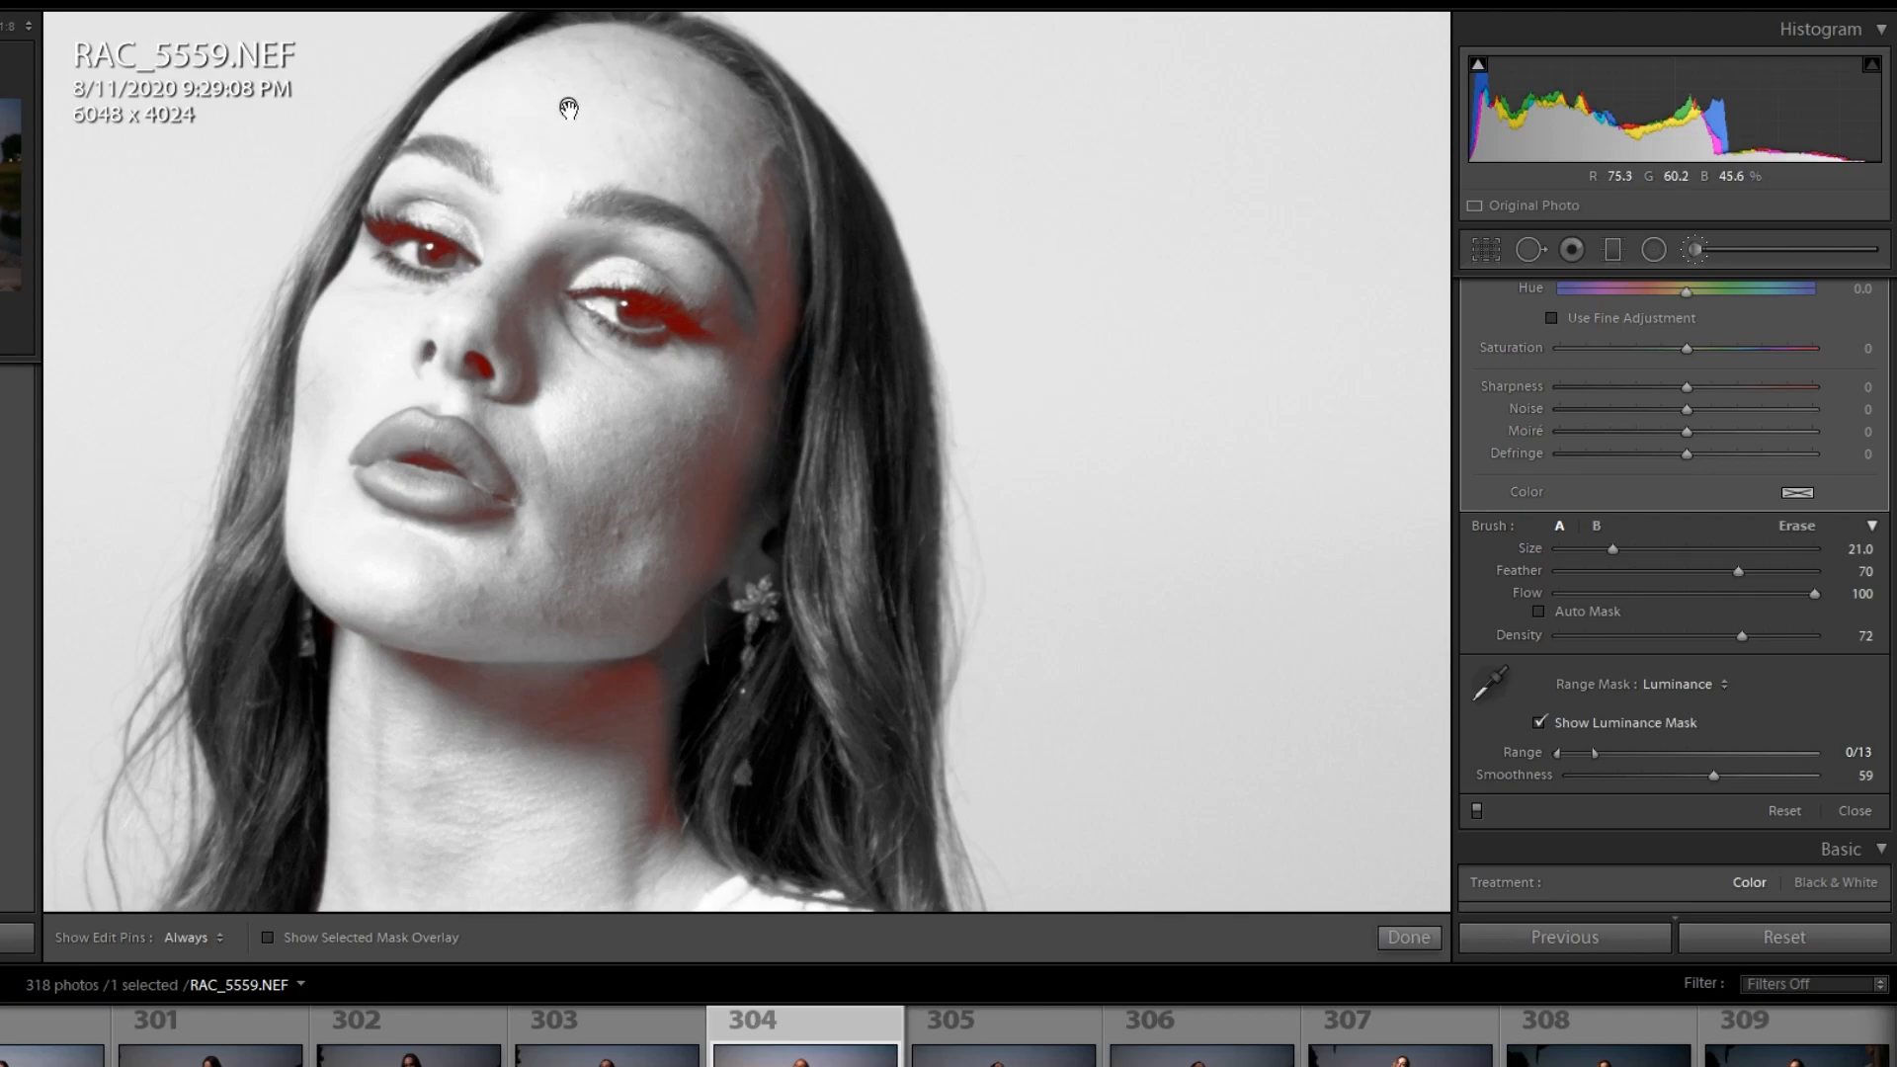
Step: Shift the duplicate's pin aside to compare its luminance mask with the original's, and return the pin to its place on the forehead
drag(568, 106, 593, 110)
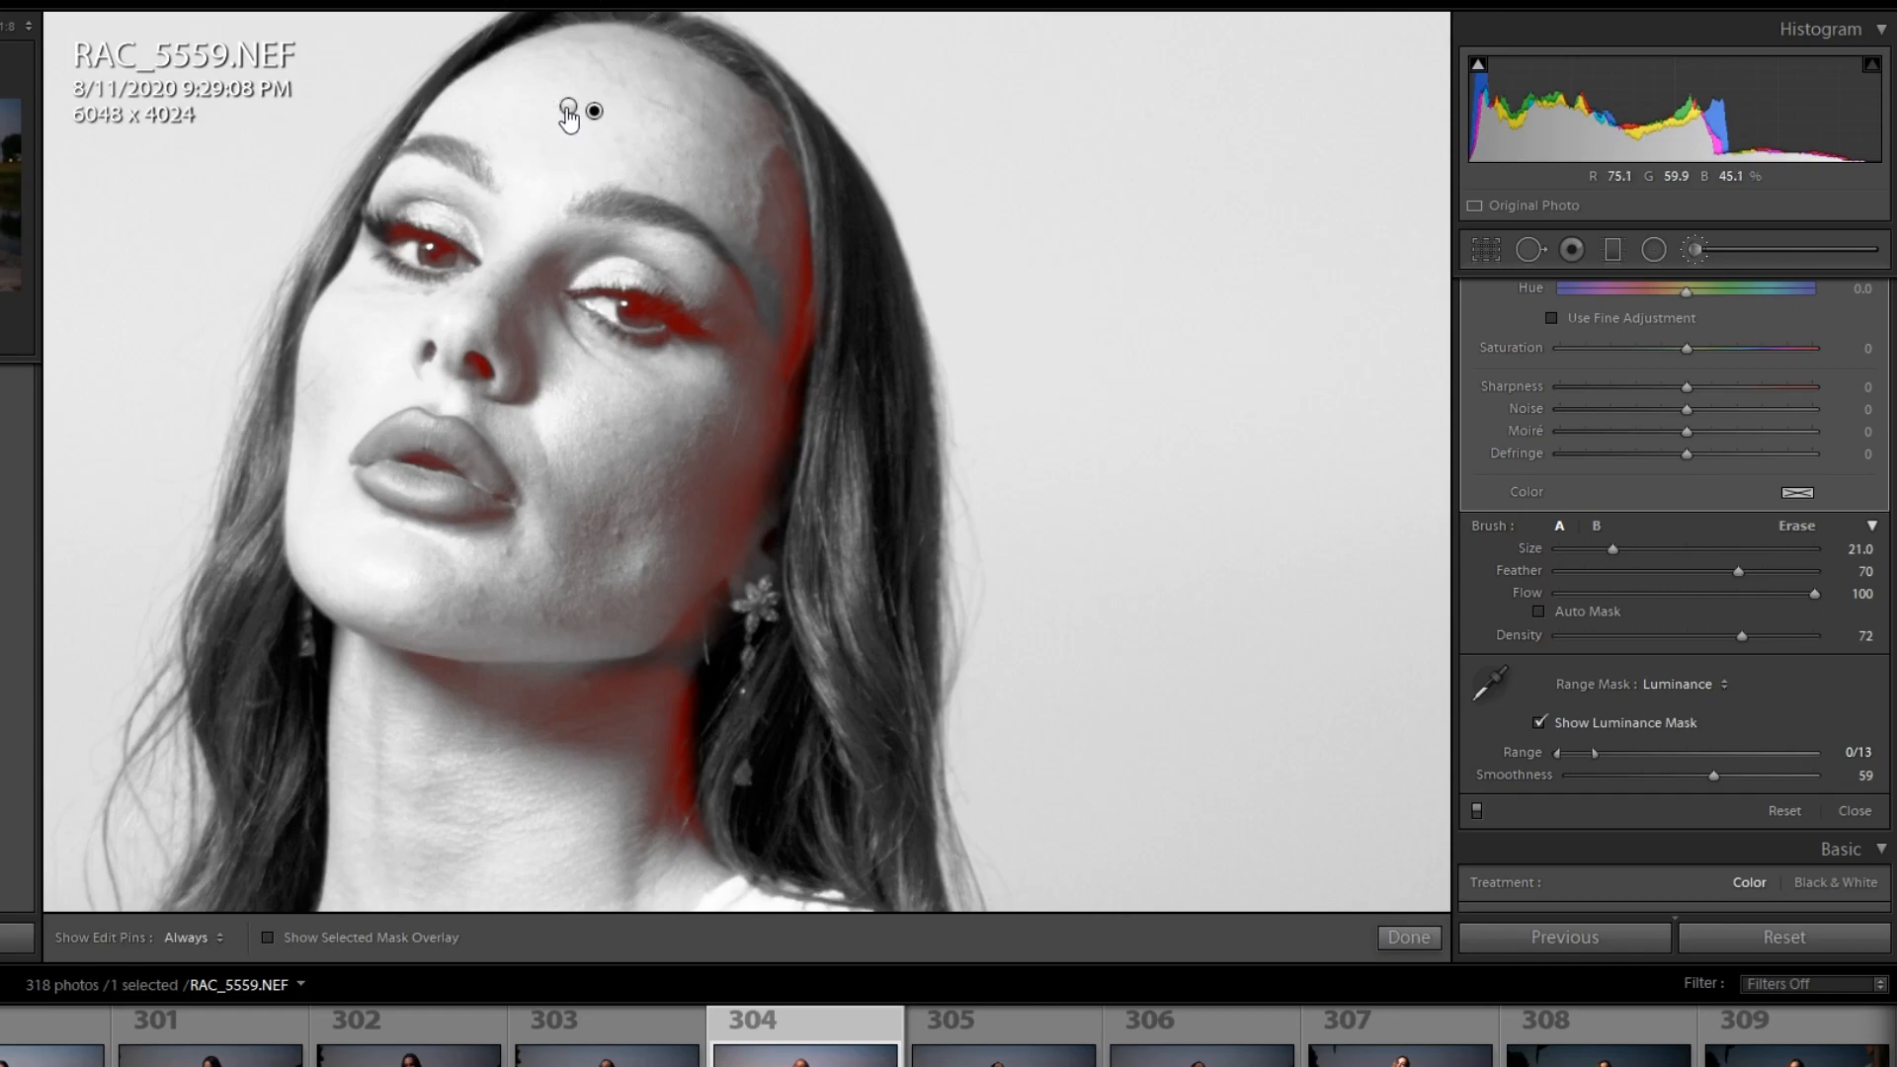
click(568, 107)
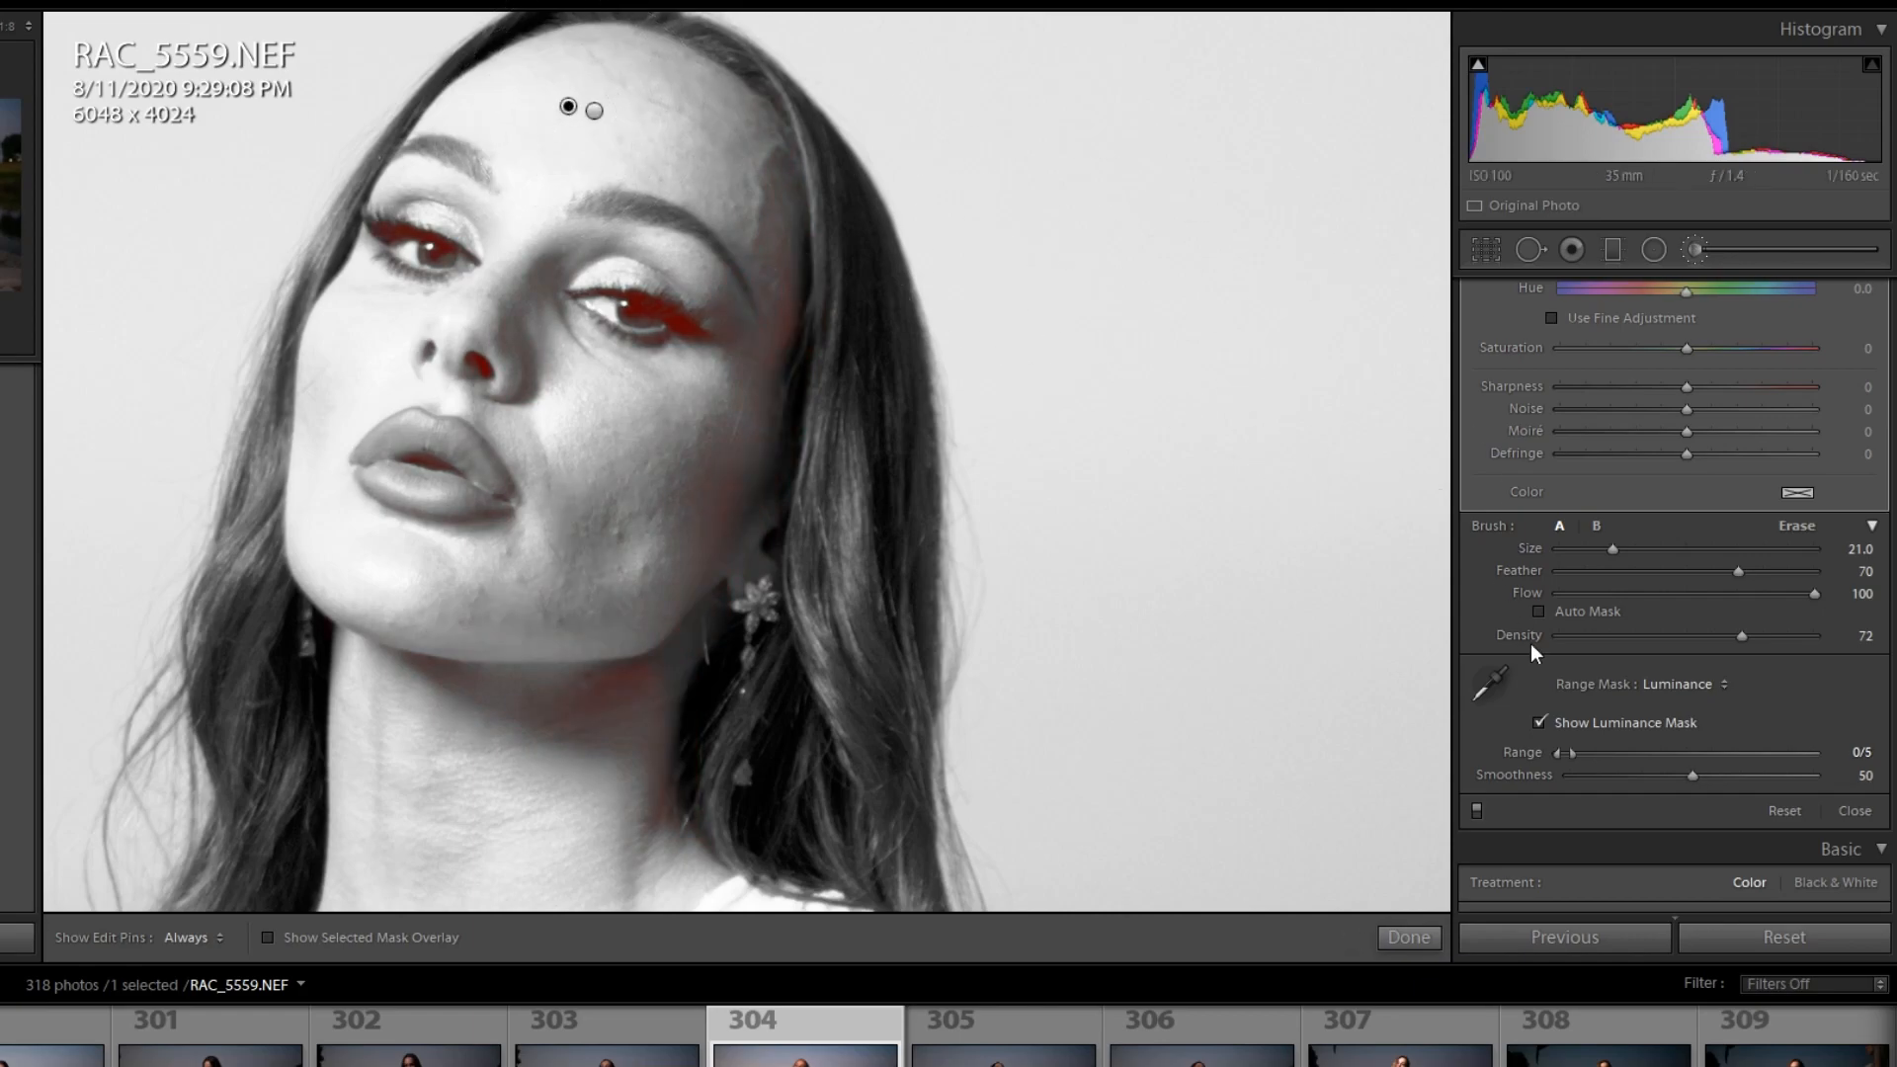
drag(1692, 777, 1707, 783)
click(594, 111)
click(570, 105)
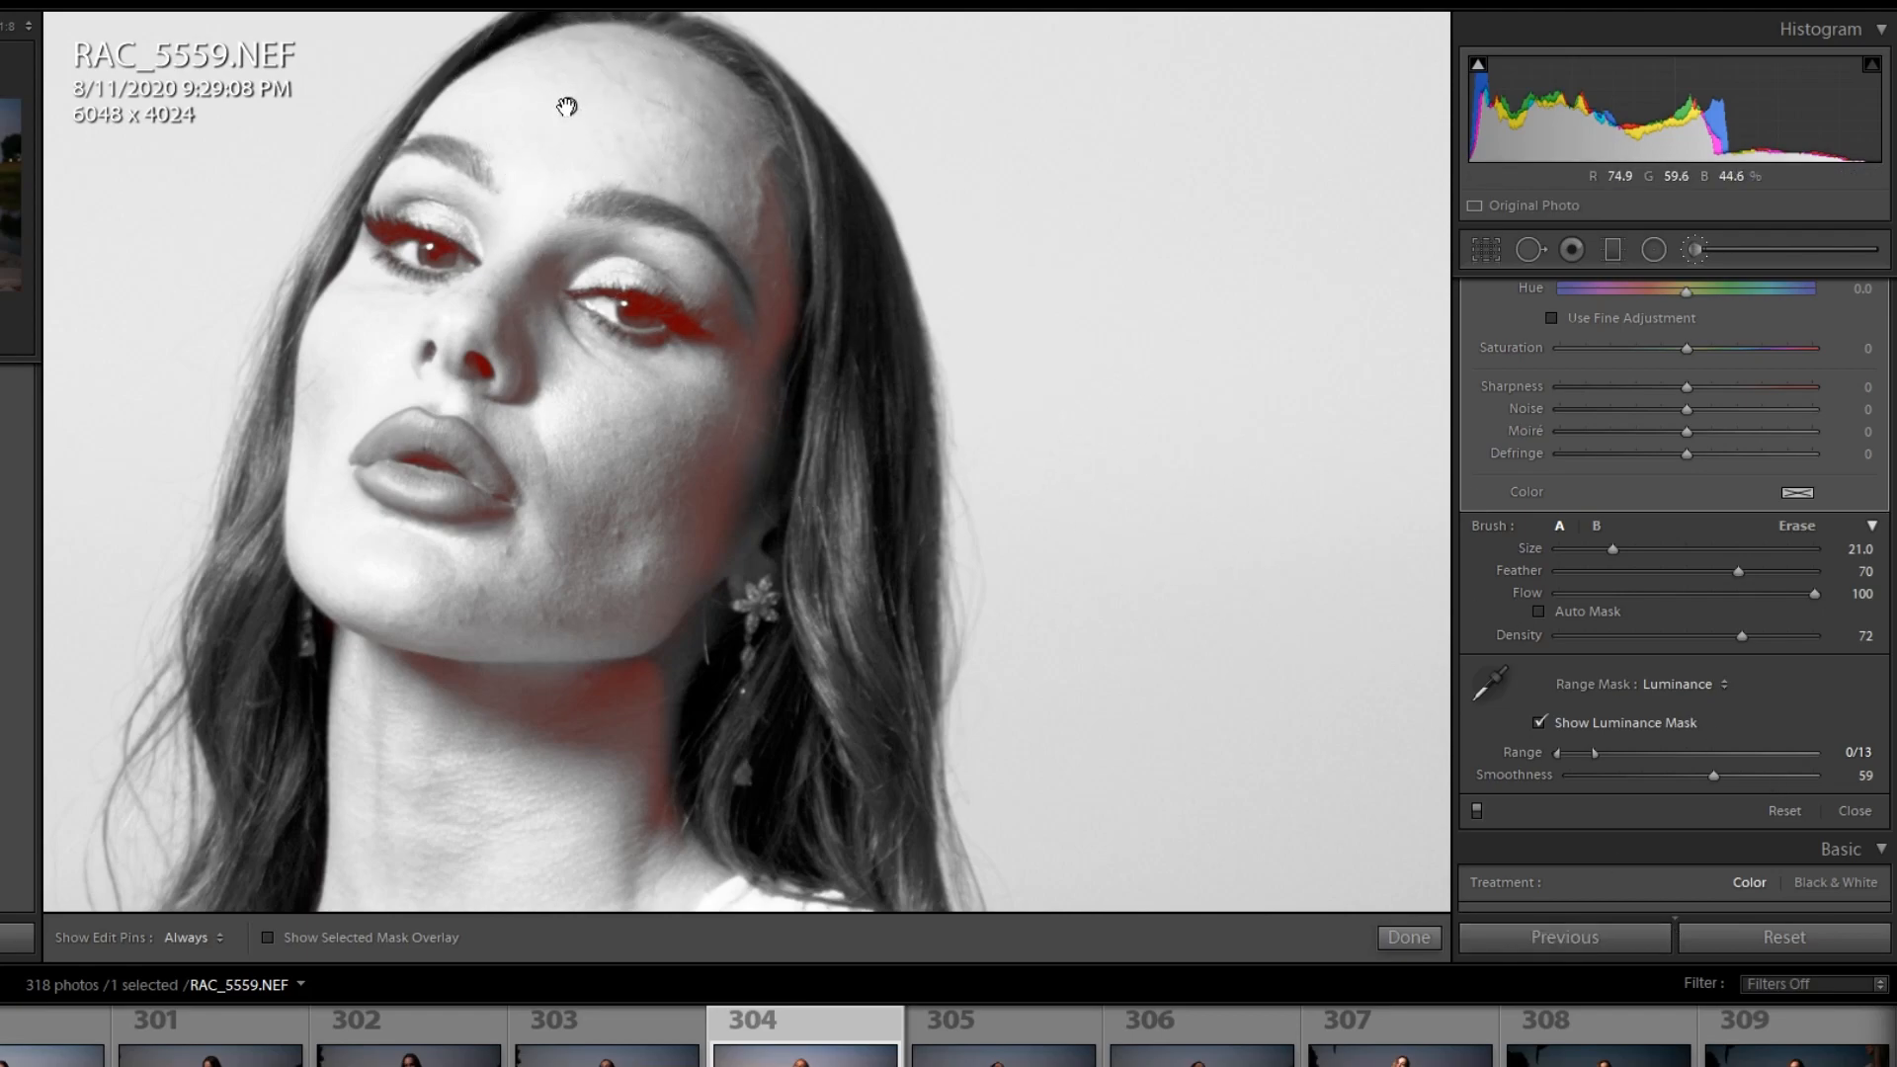
Step: Duplicate the 0/13 skin mask and widen the new copy's luminance range to 0/35
right_click(568, 107)
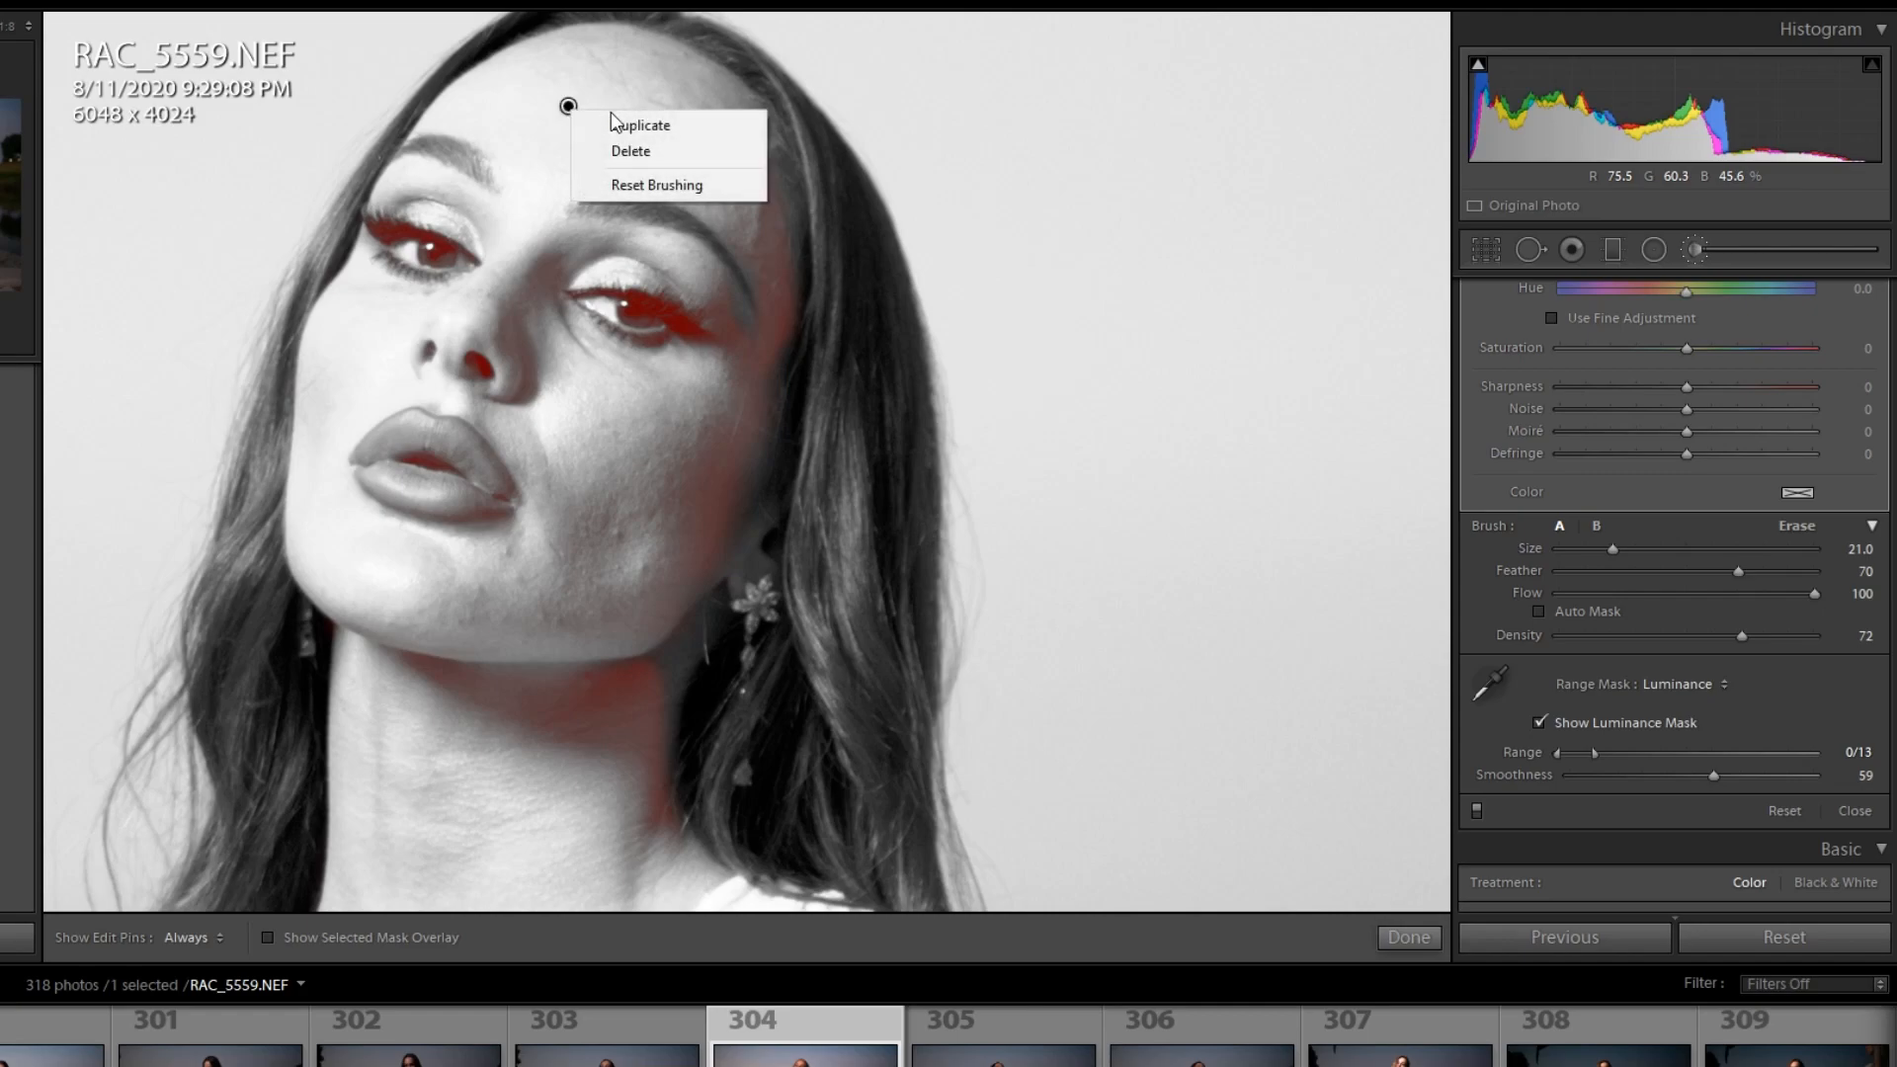
click(617, 126)
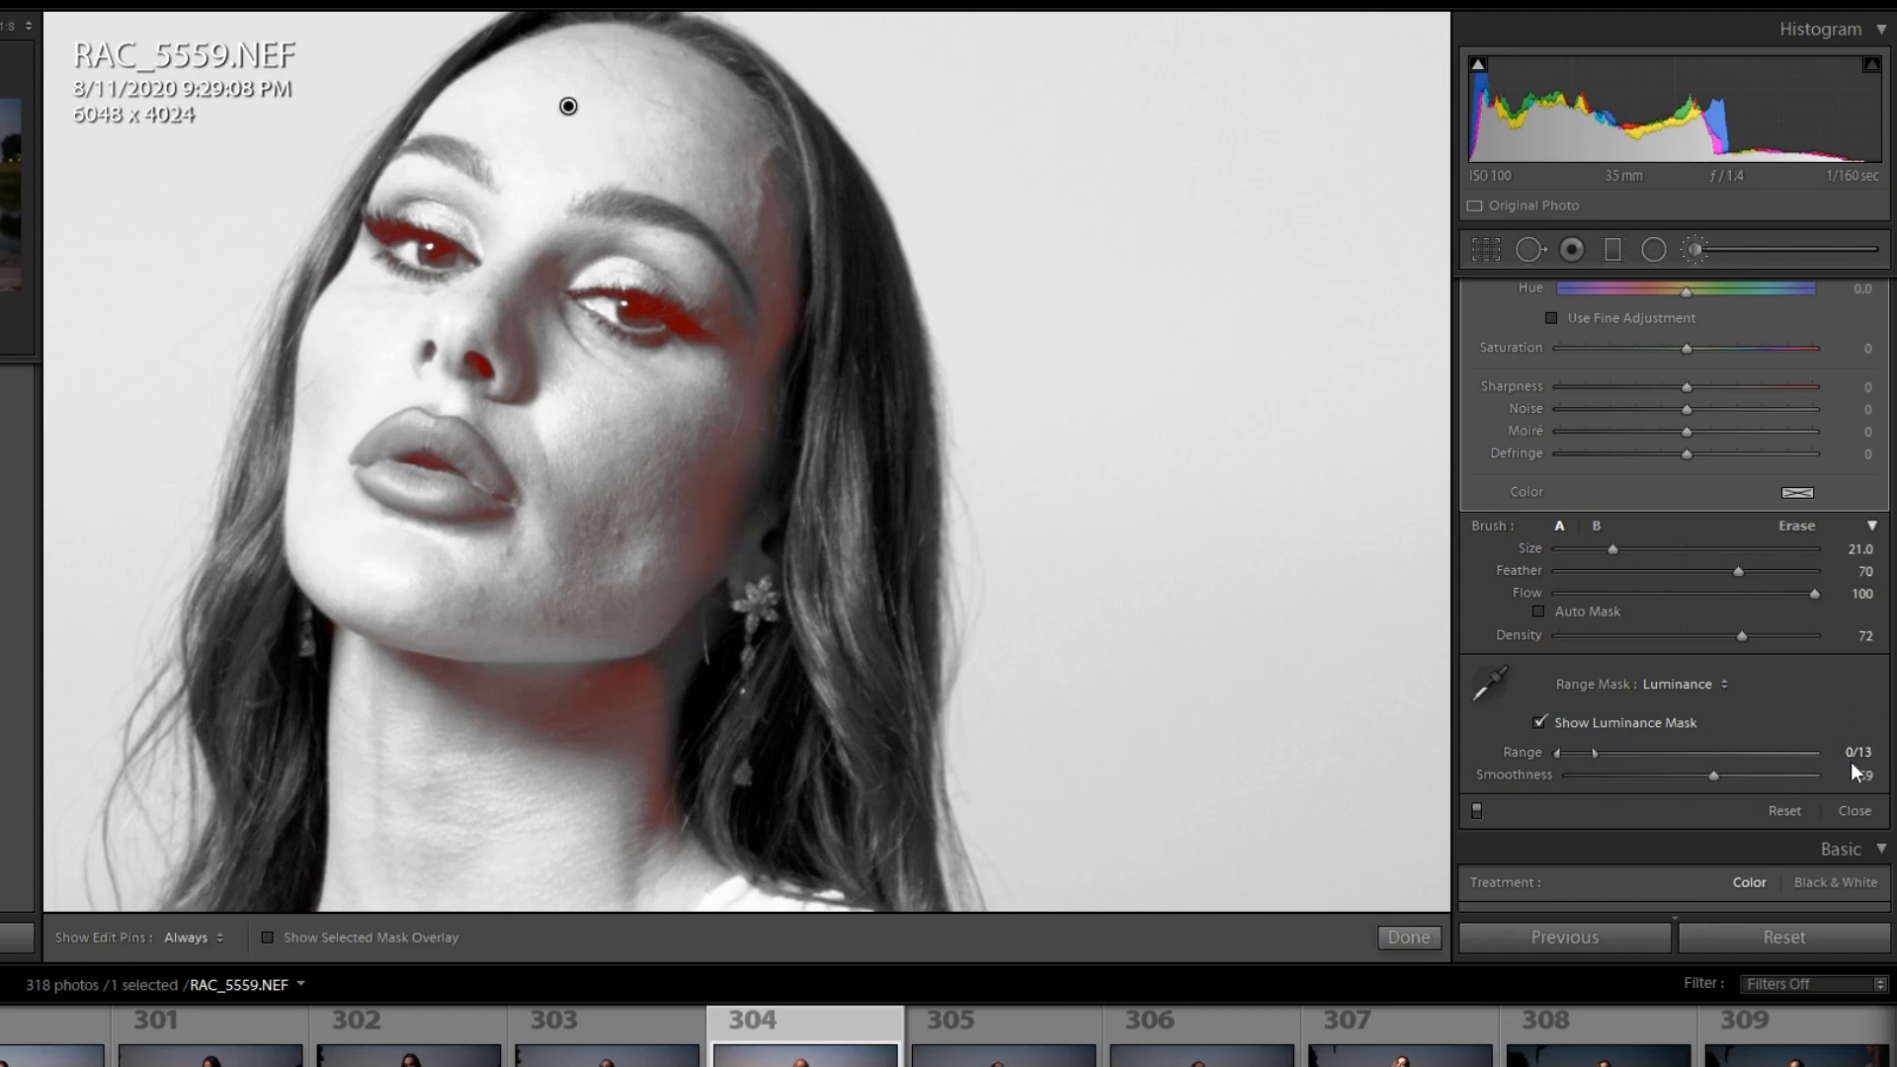
drag(1590, 754, 1638, 751)
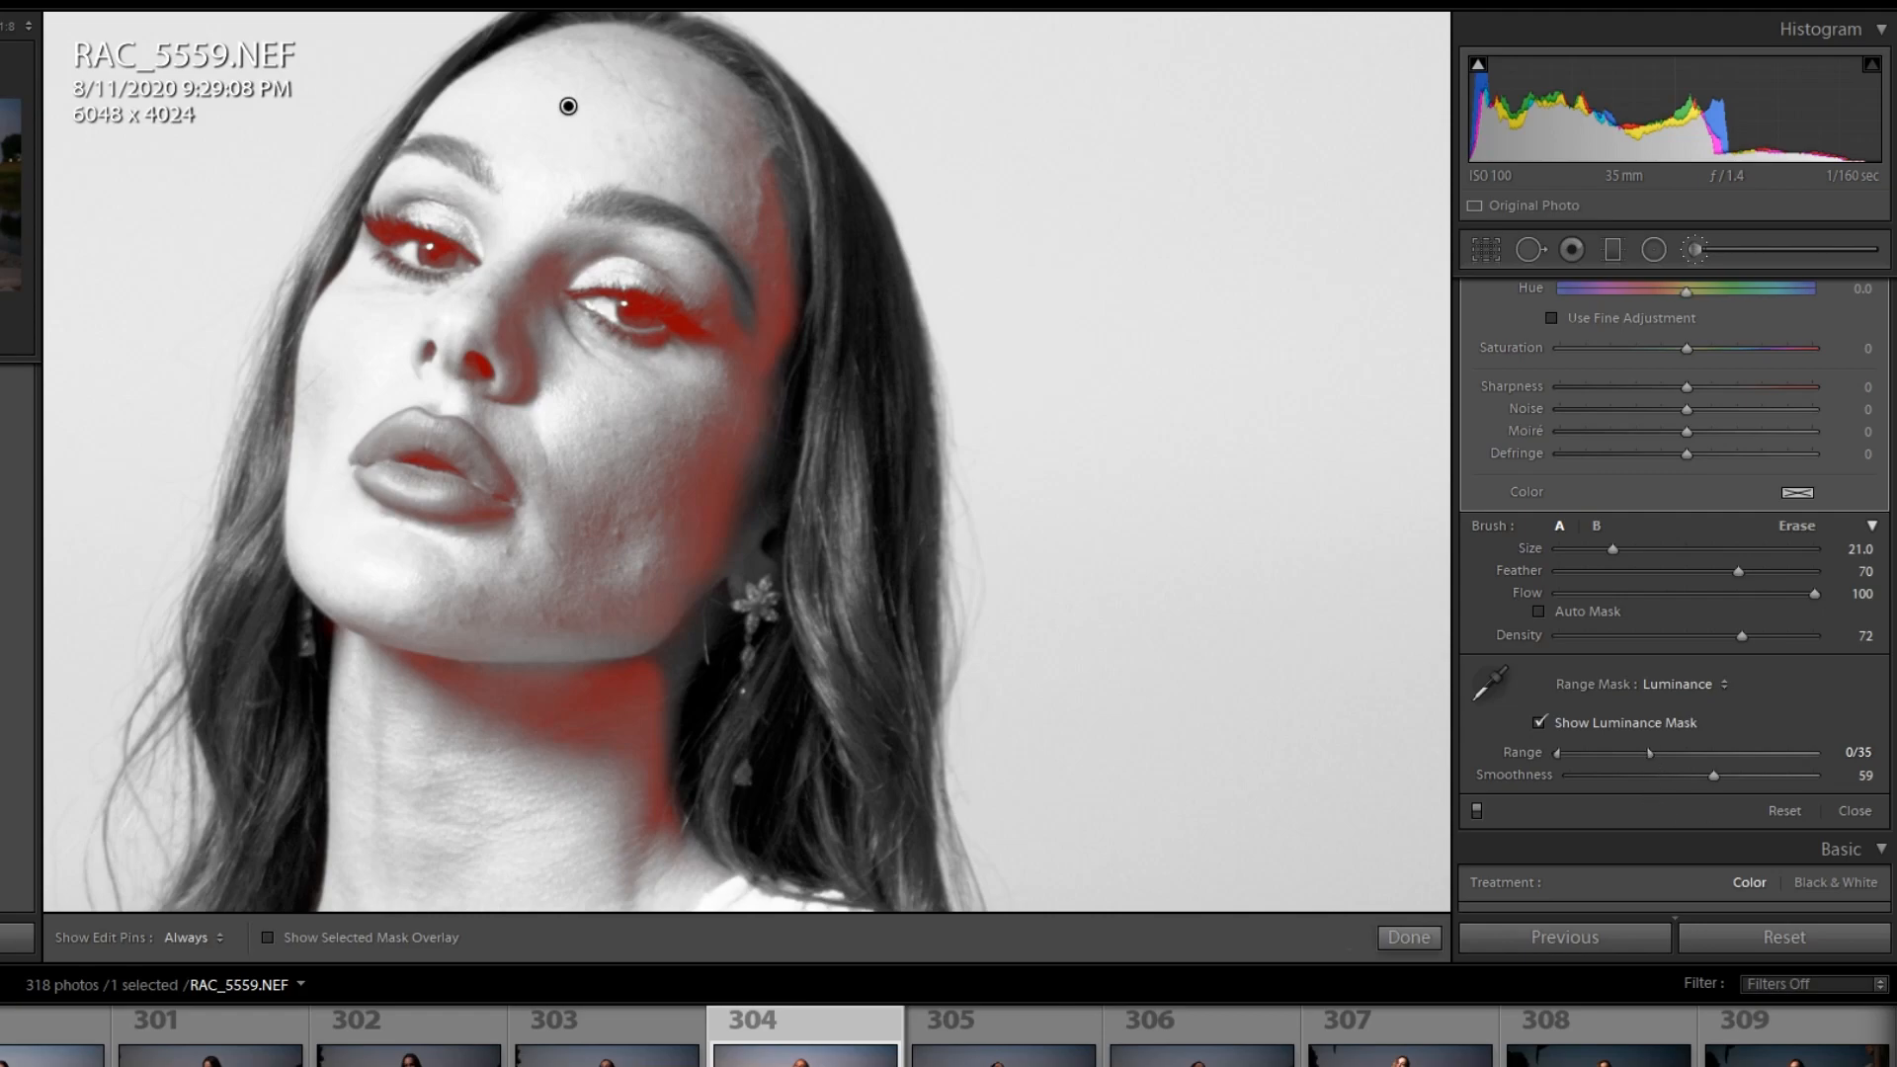
scroll(1674, 593, up, 5)
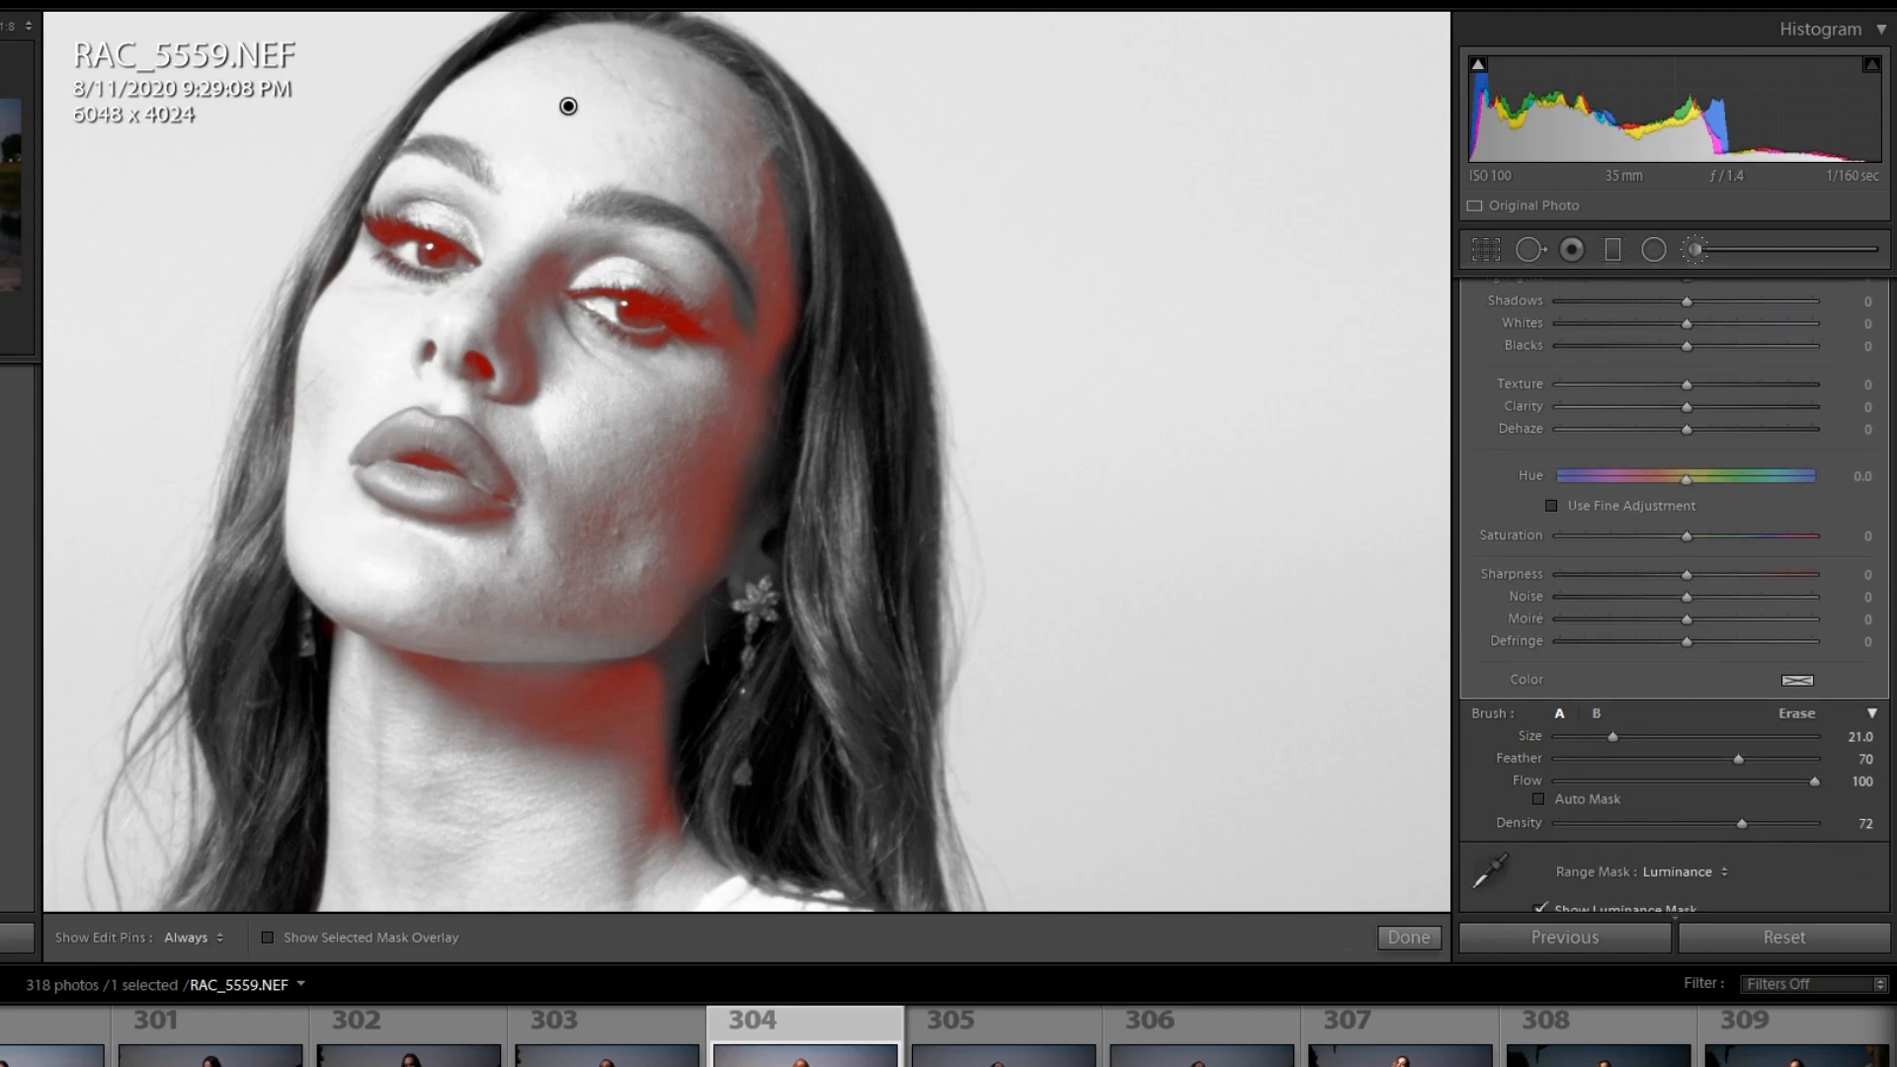
scroll(1883, 446, down, 6)
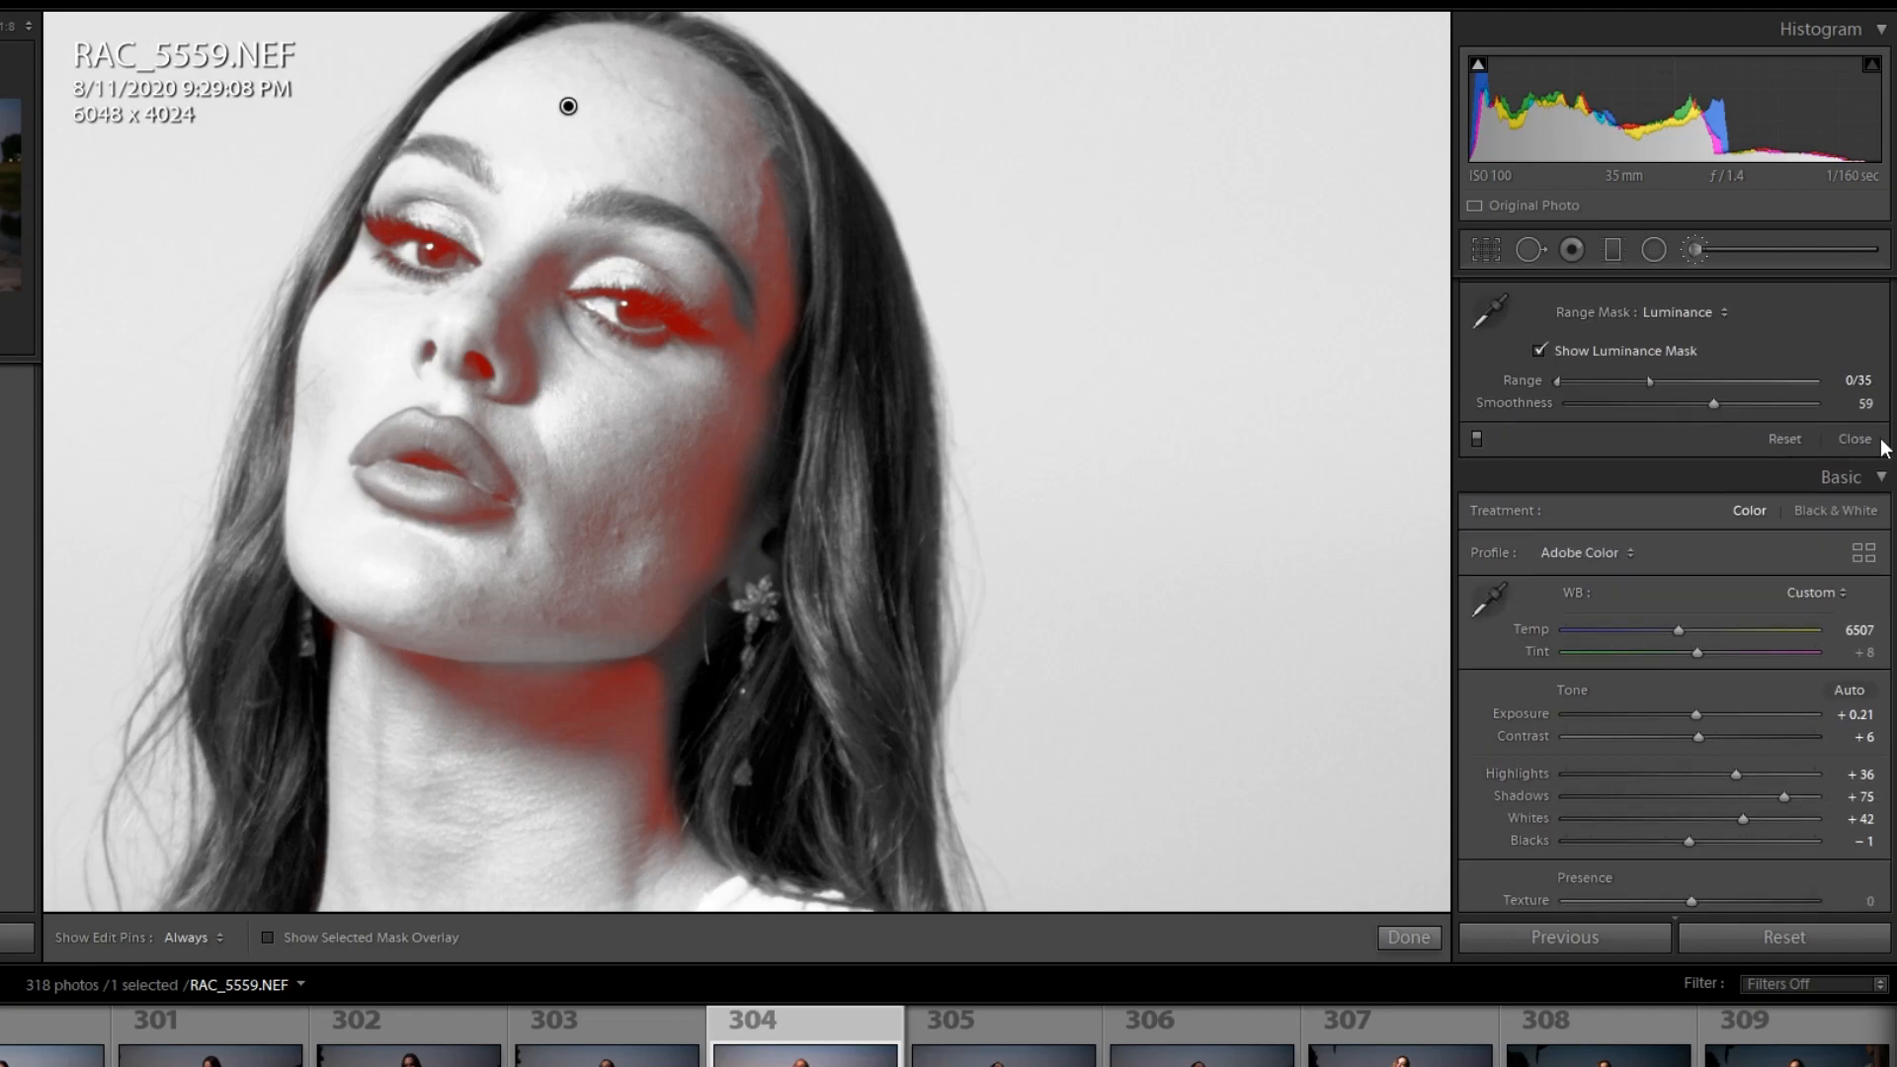
scroll(1883, 447, down, 5)
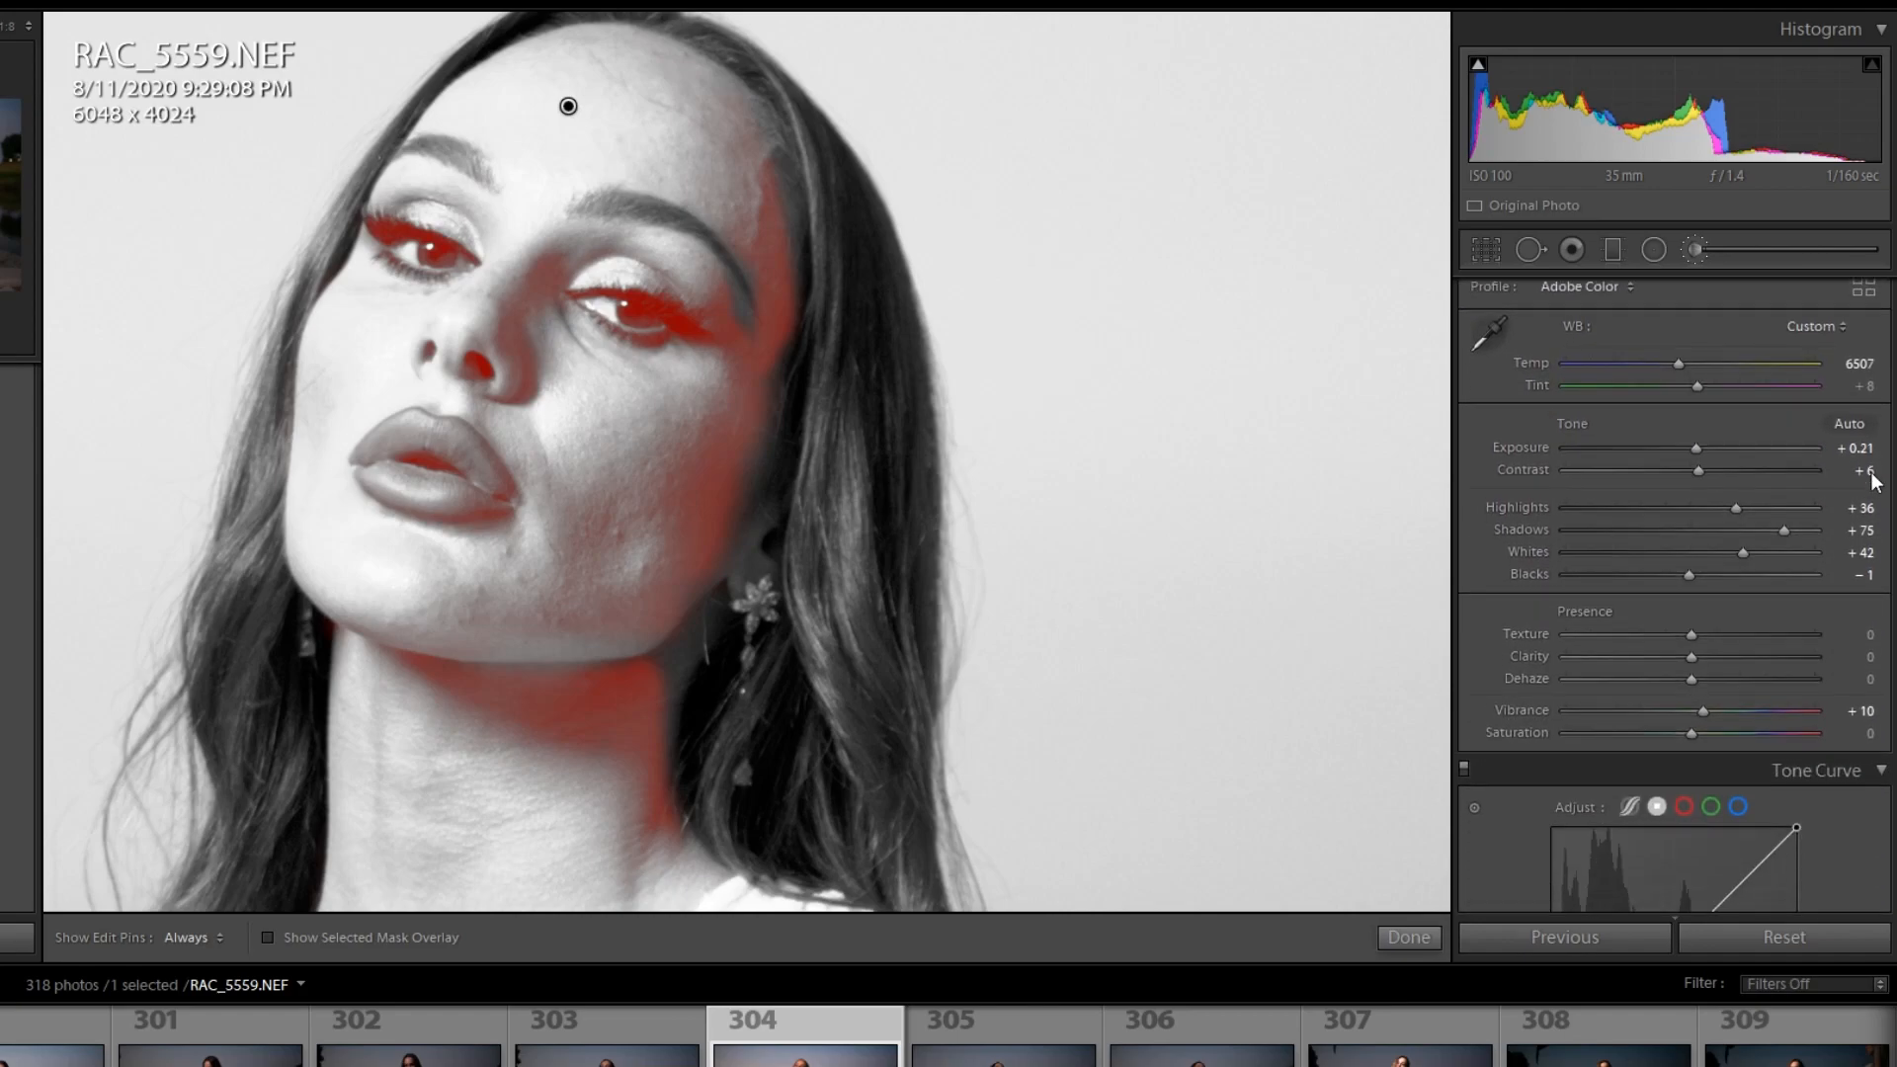
scroll(1872, 484, up, 5)
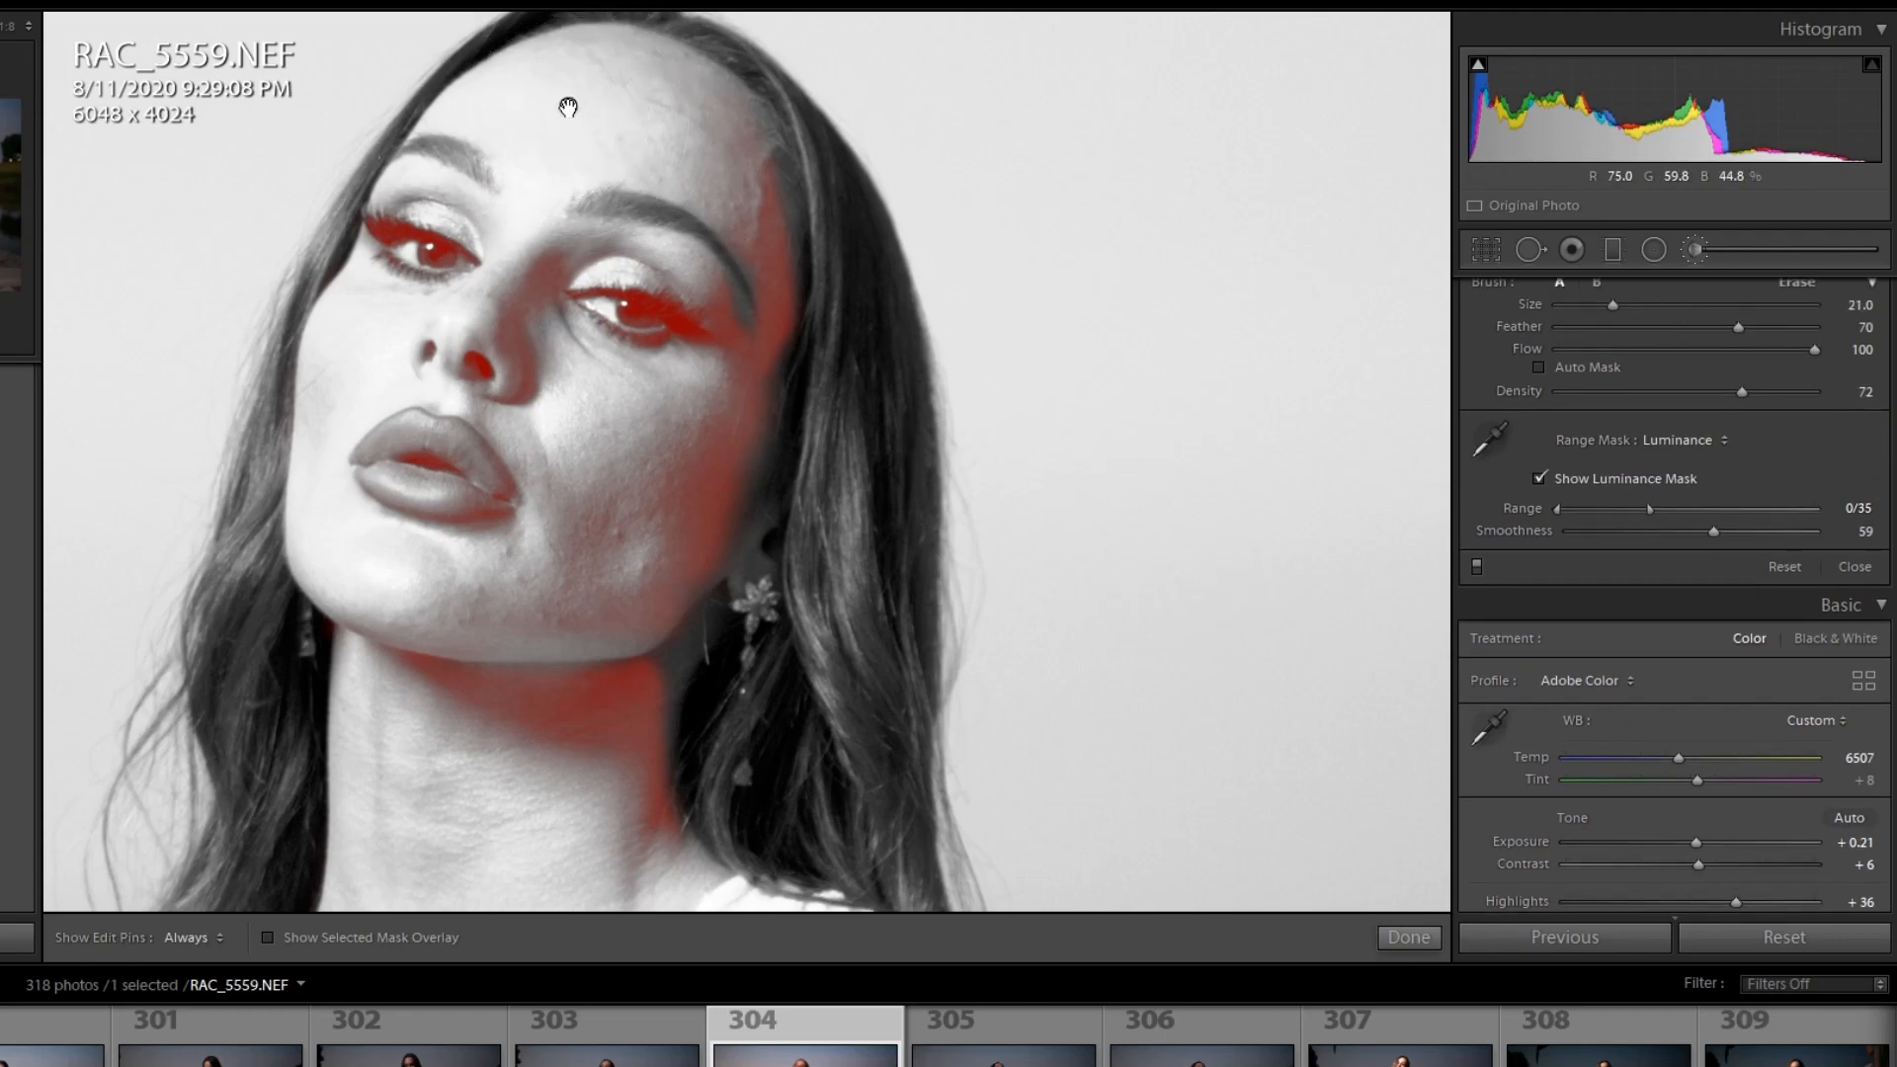
Step: Duplicate the 0/35 skin mask, widen the copy's luminance range to 0/52, and check the photo with the luminance mask display off and on
right_click(568, 107)
click(622, 122)
scroll(1672, 593, down, 3)
scroll(1673, 592, up, 4)
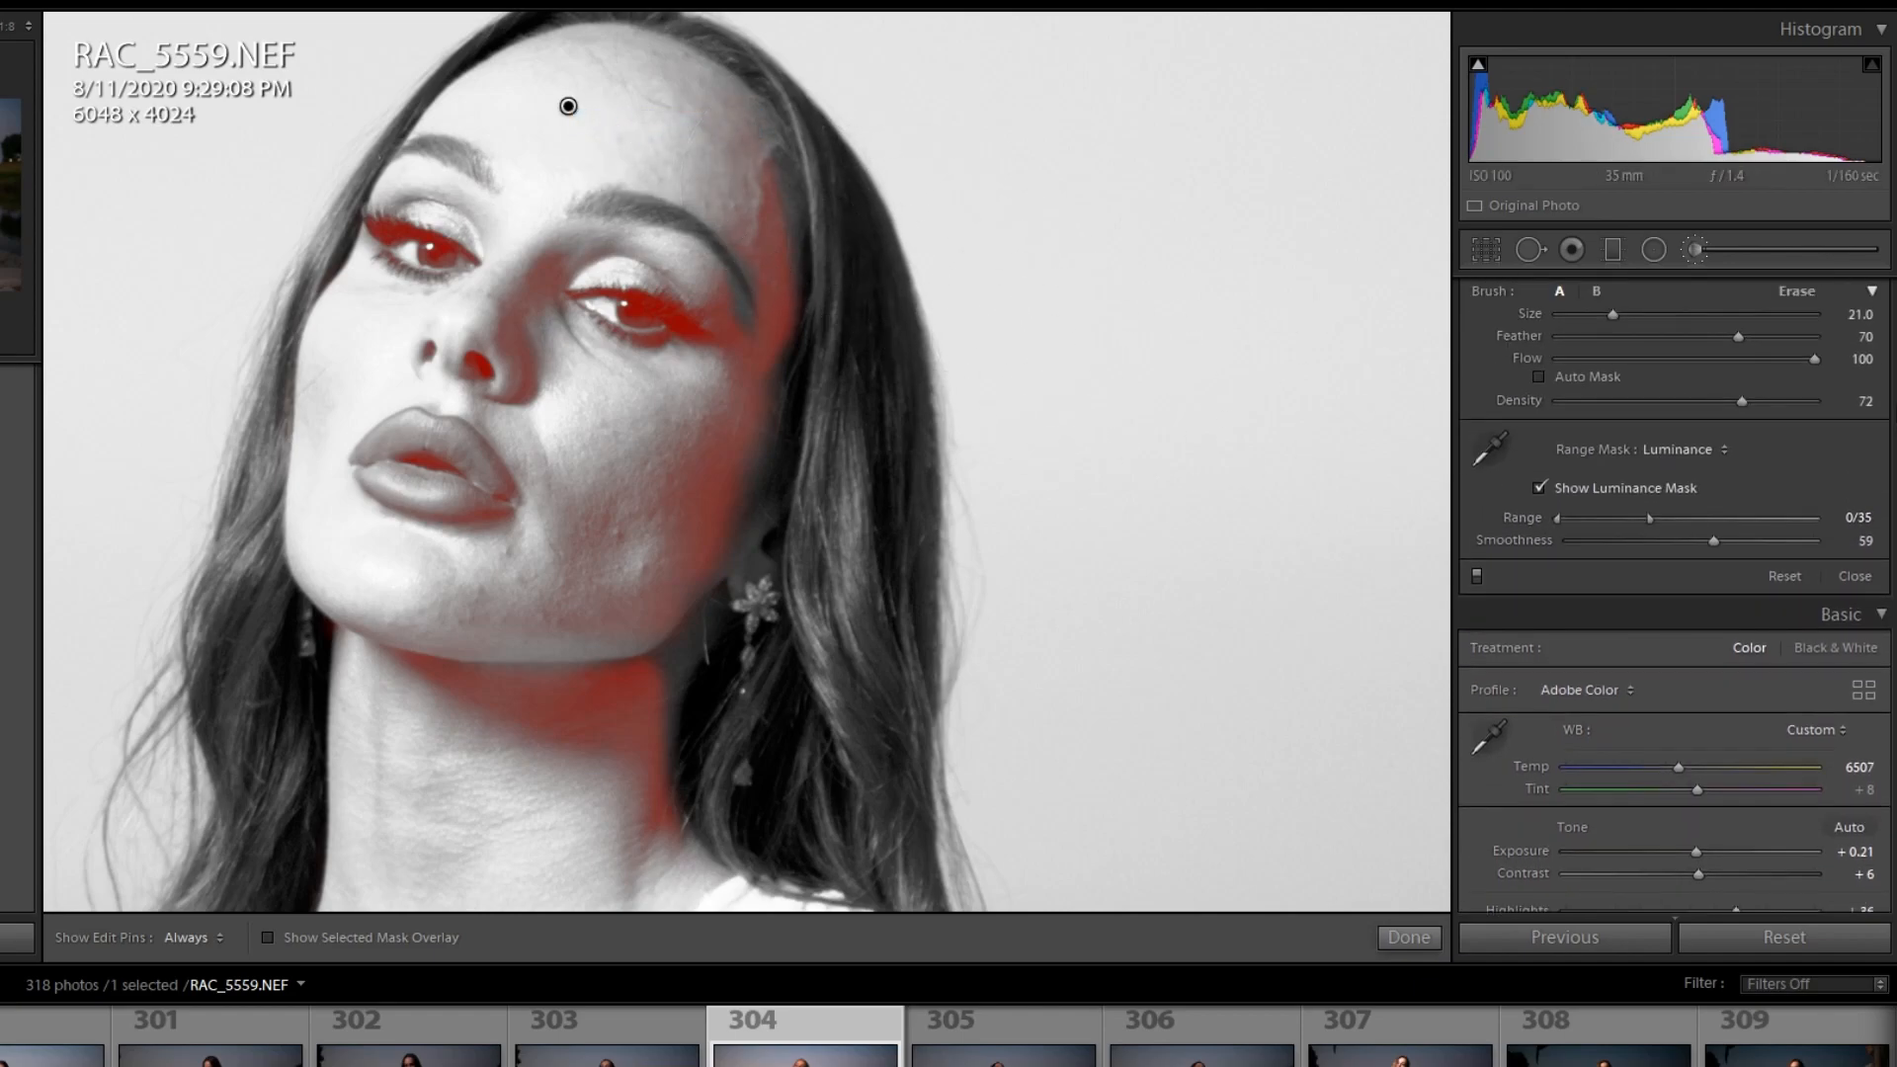
scroll(1673, 593, up, 2)
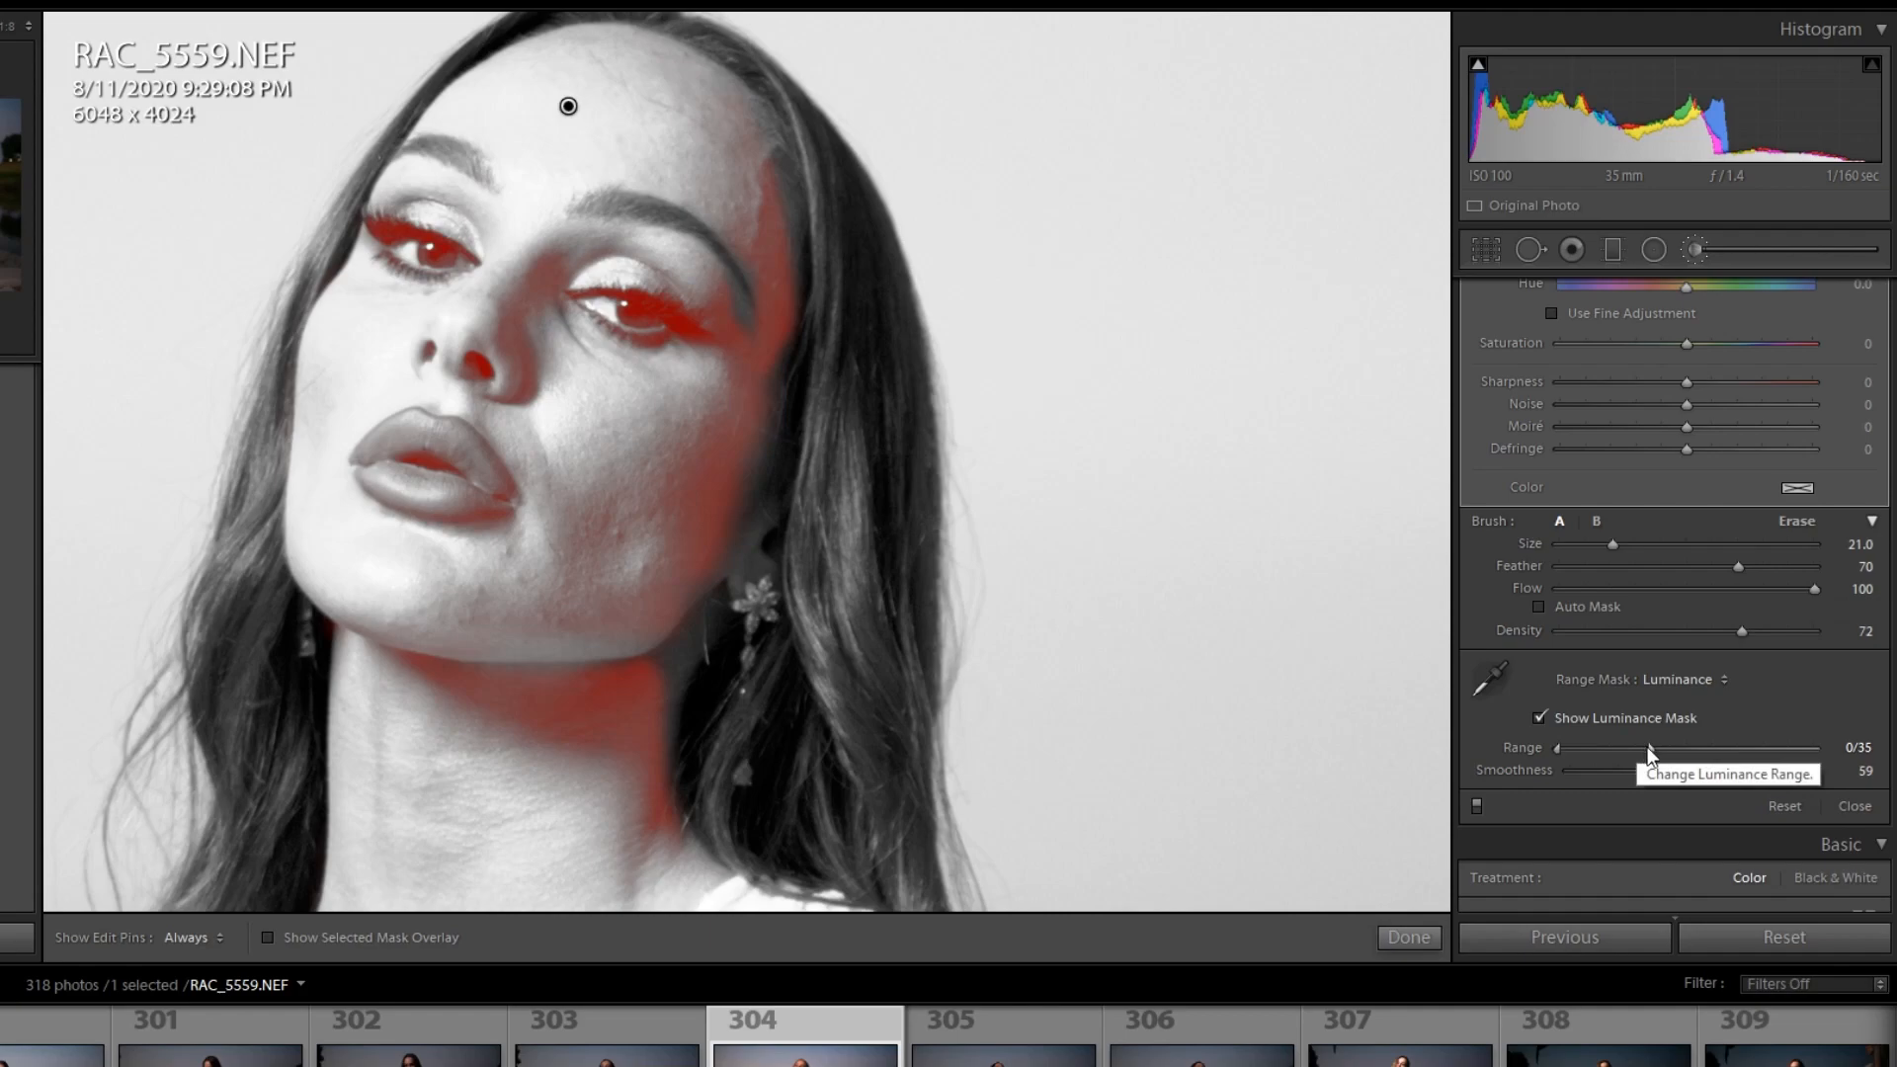
drag(1650, 751, 1694, 749)
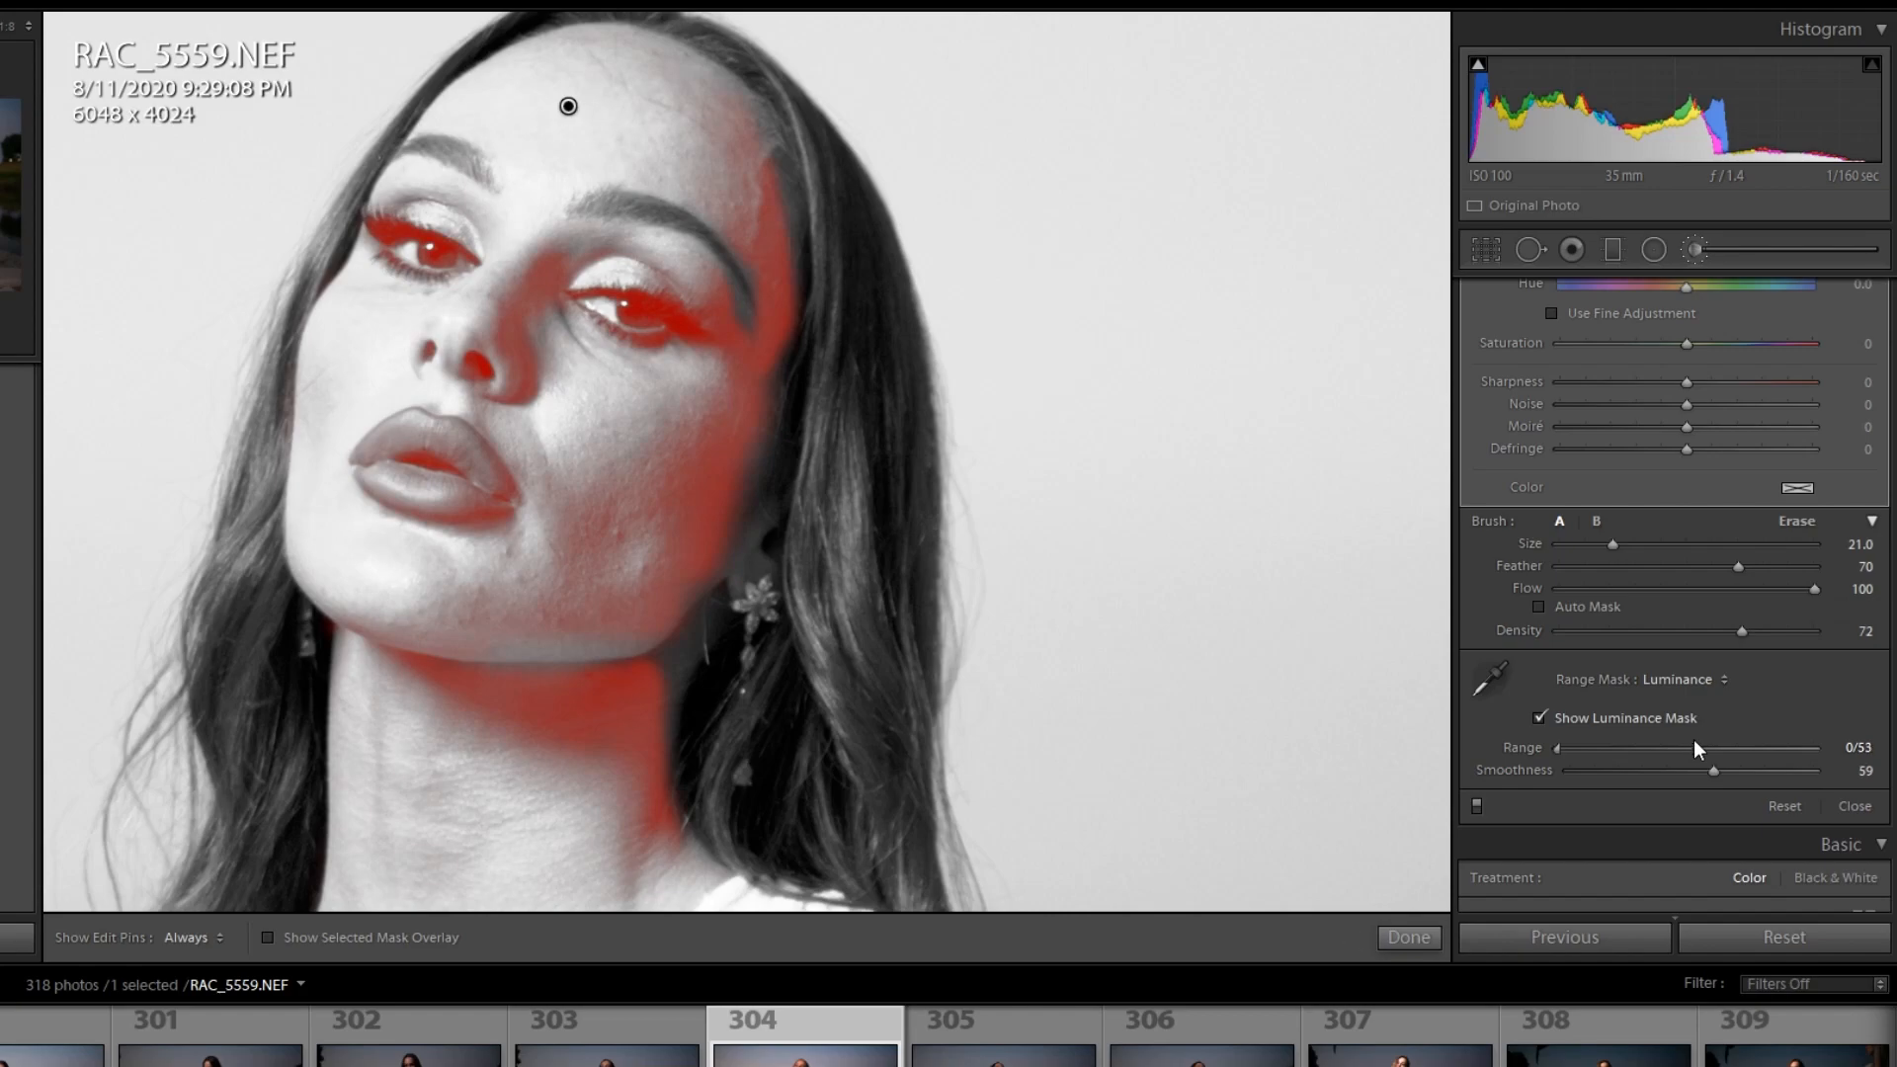
drag(1691, 749, 1689, 748)
drag(1689, 745, 1693, 748)
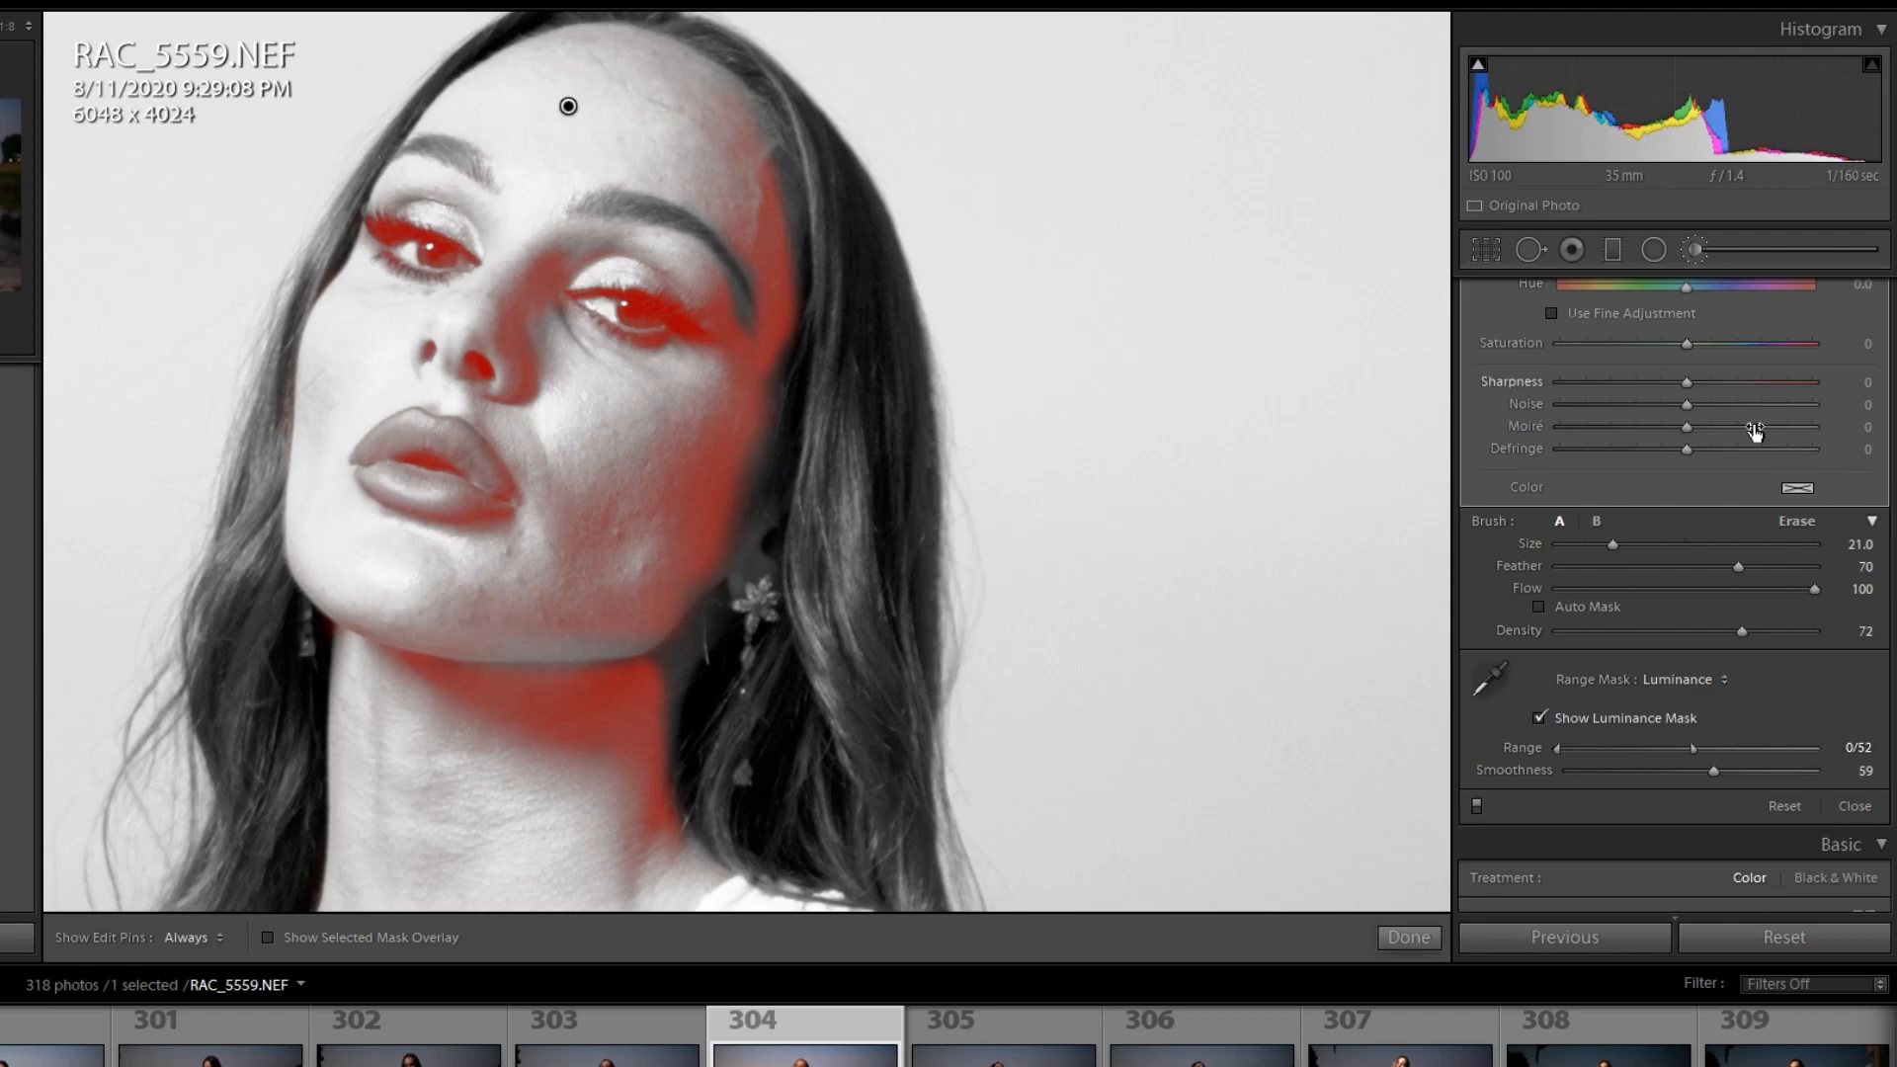
click(1537, 718)
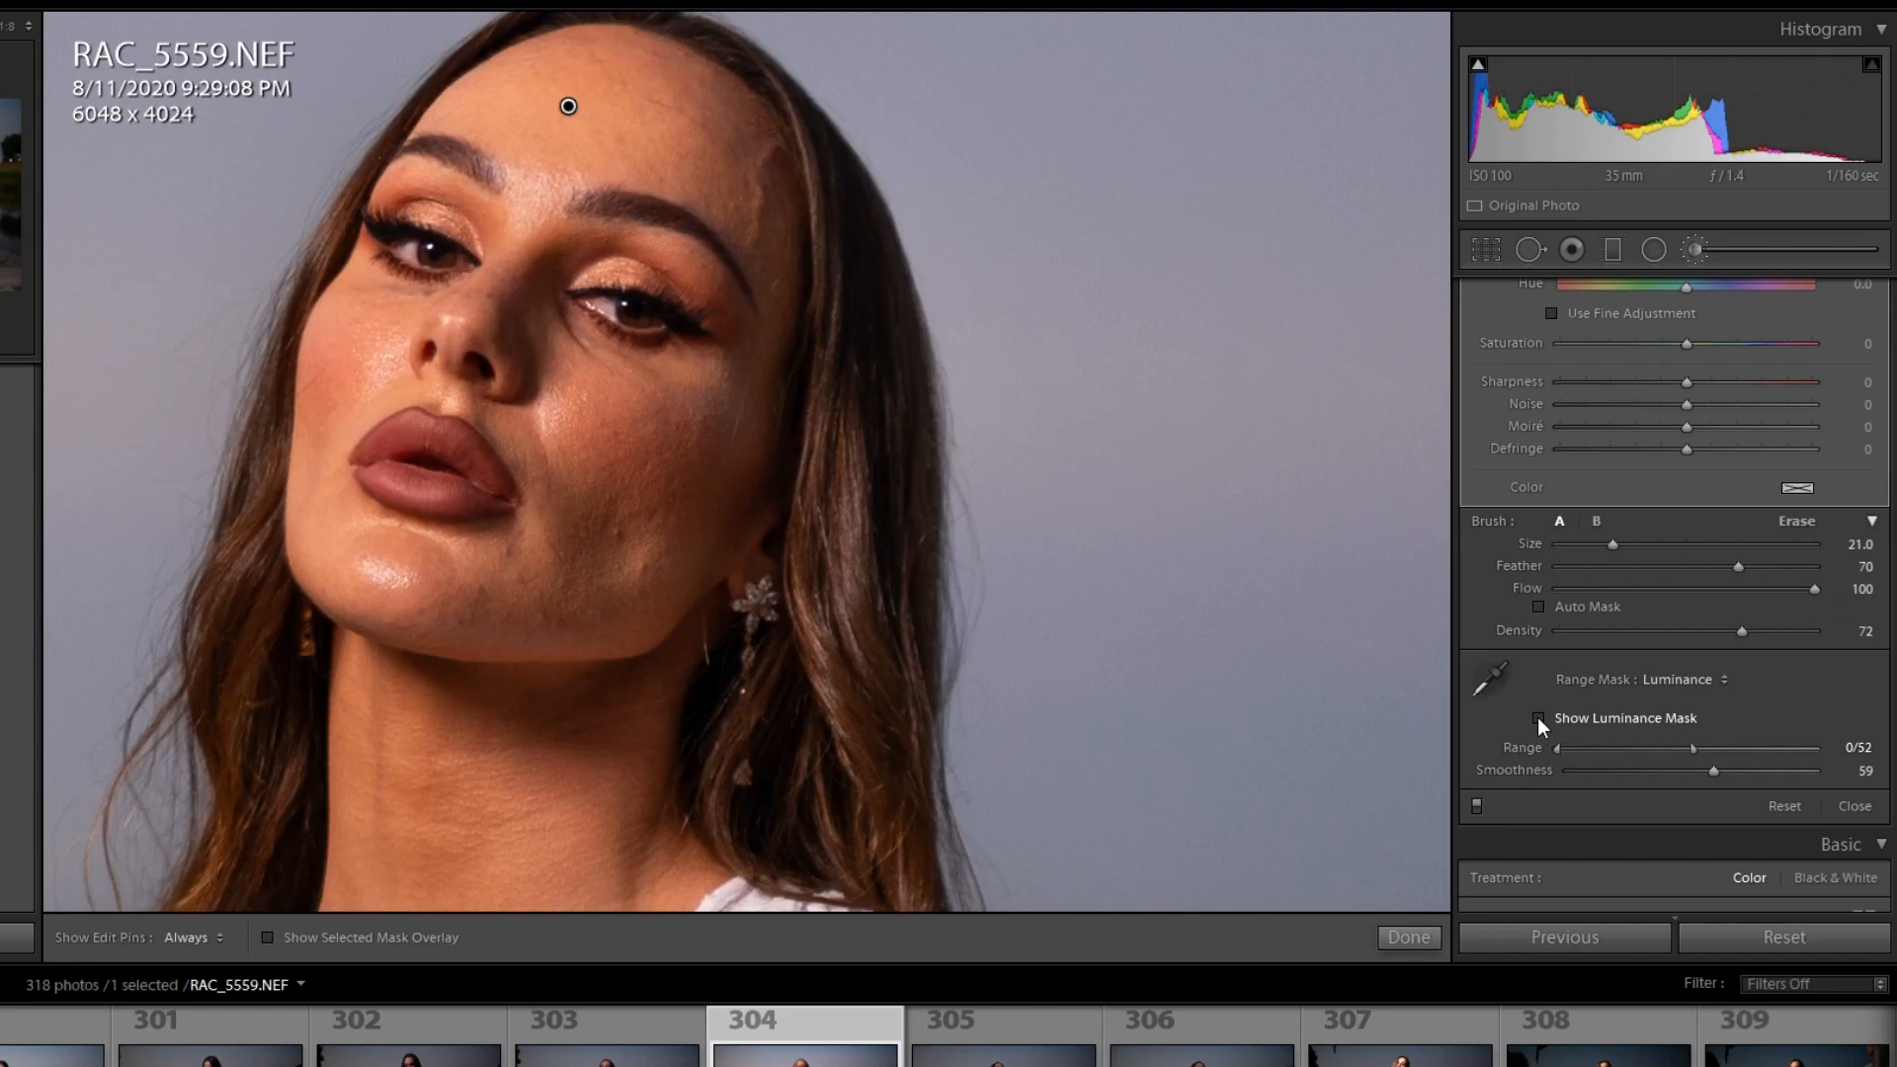
click(1537, 717)
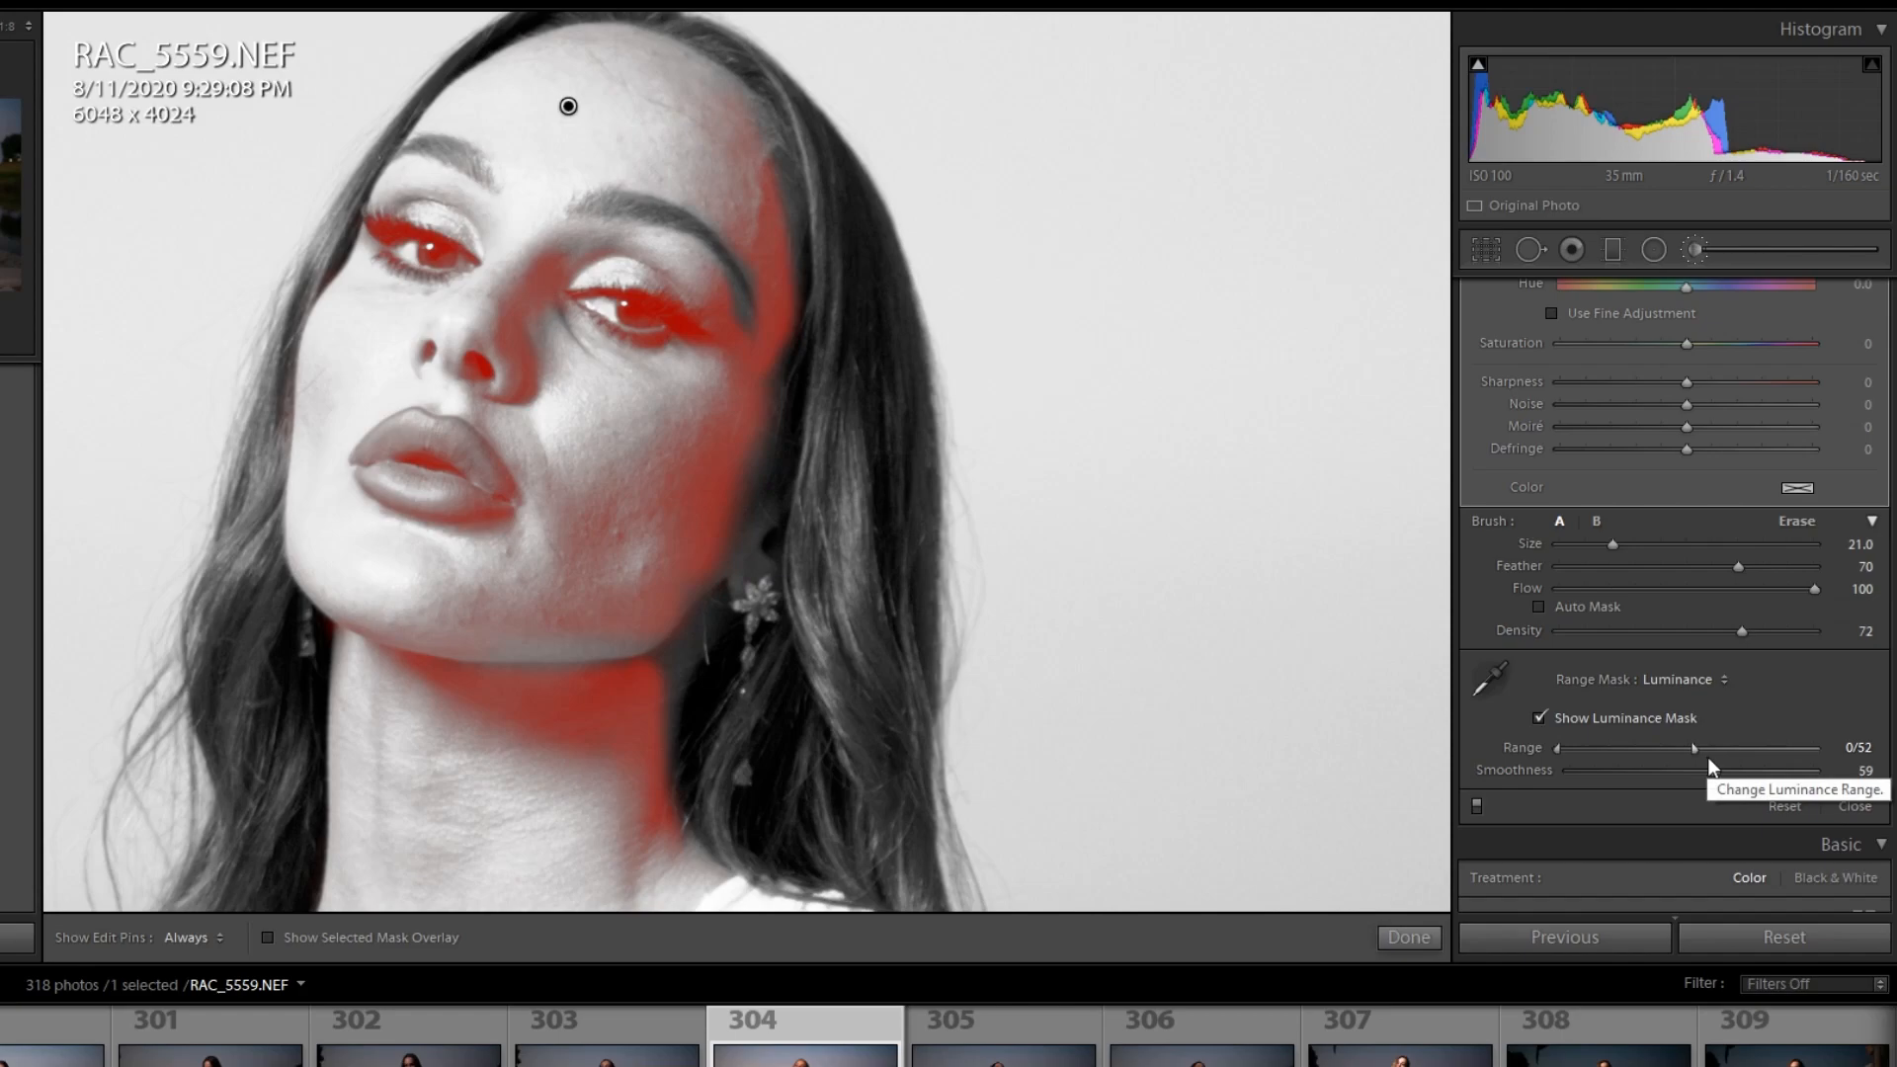
Step: Duplicate the 0/52 skin mask and widen the new copy's luminance range to 0/67
right_click(568, 106)
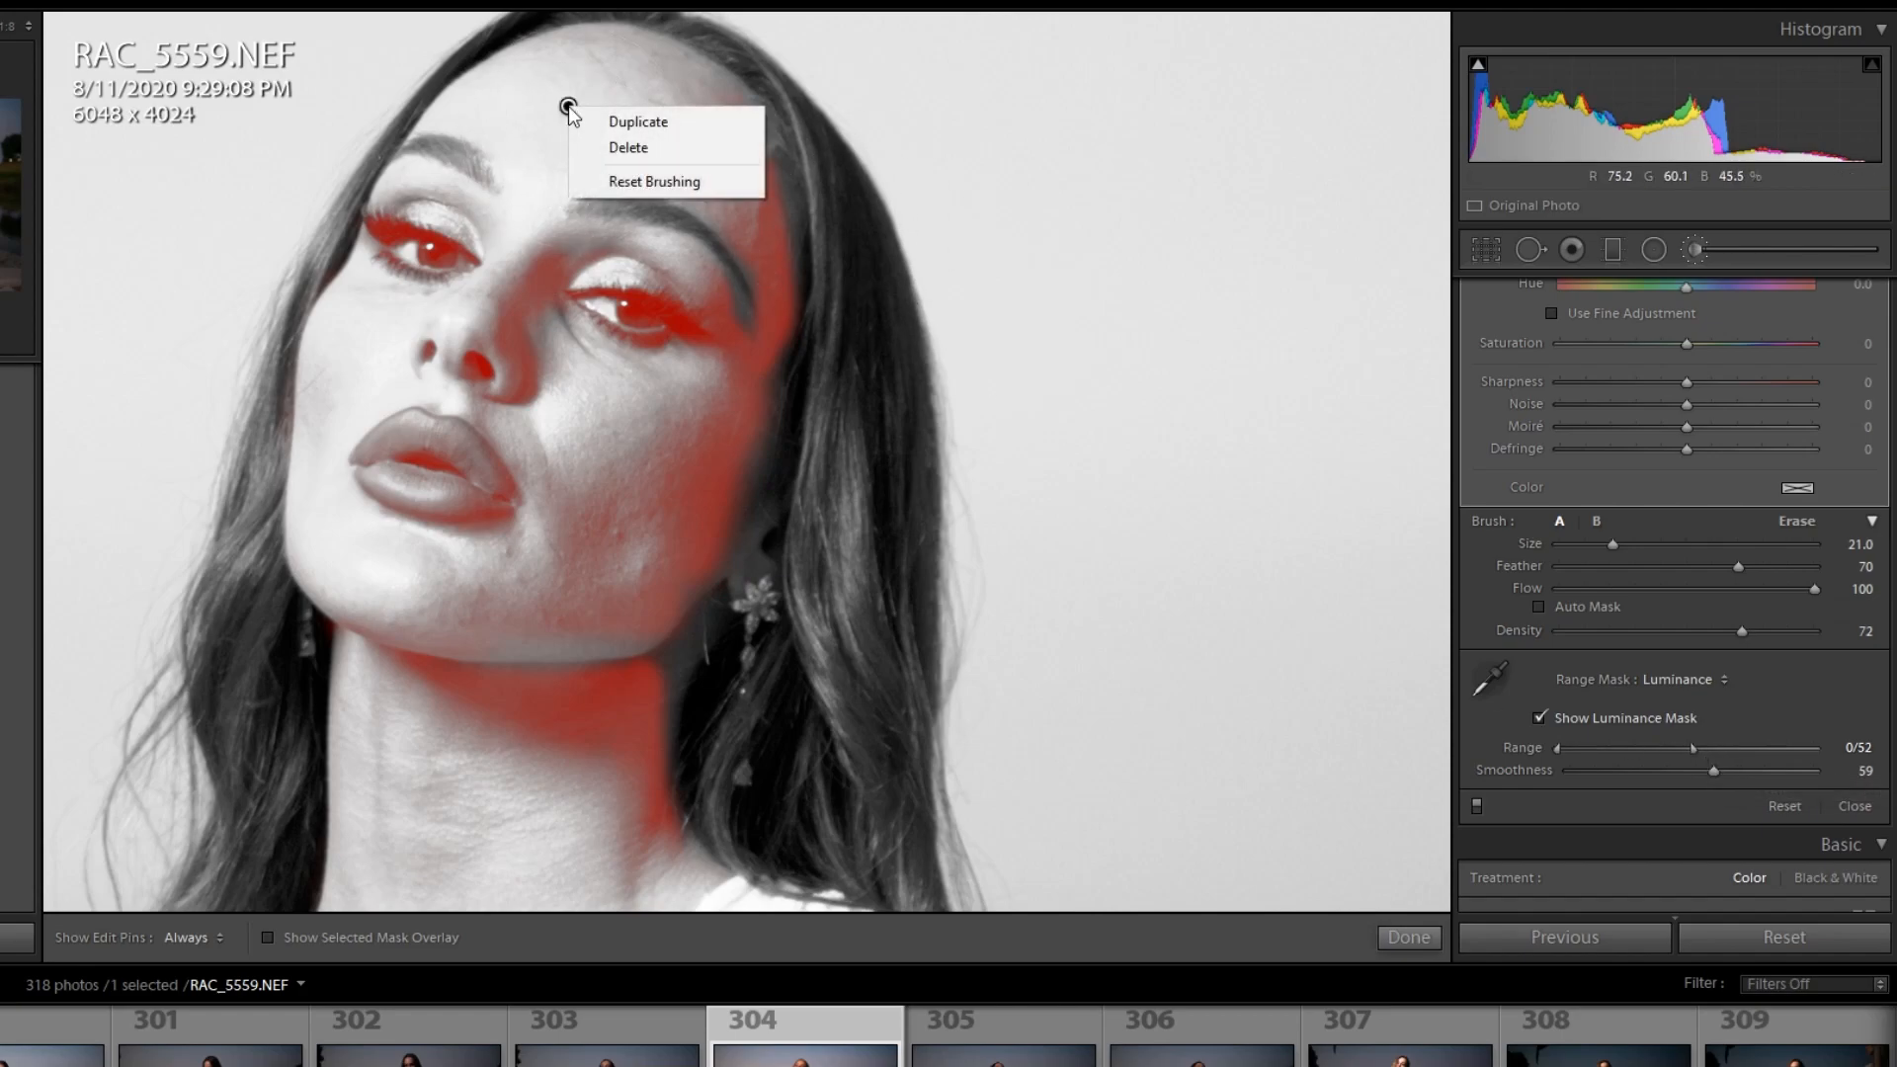
click(633, 122)
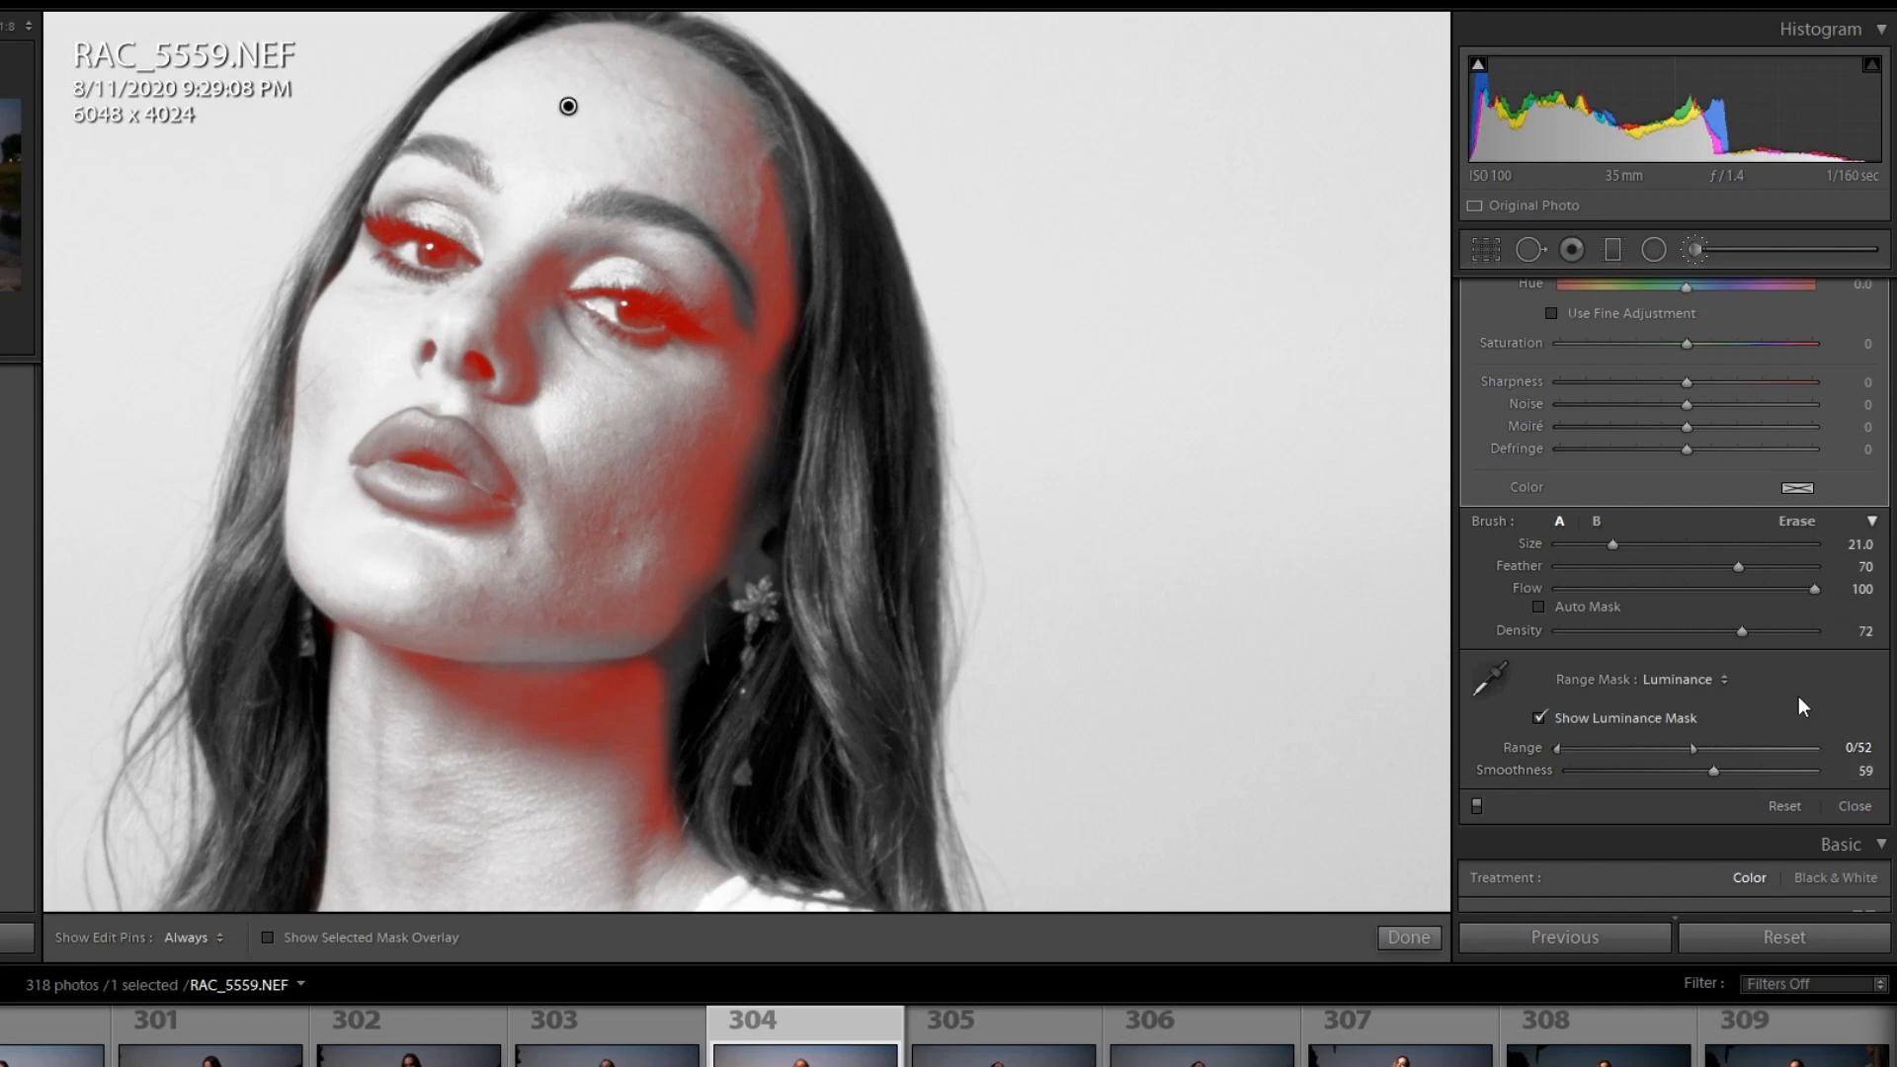
click(1537, 715)
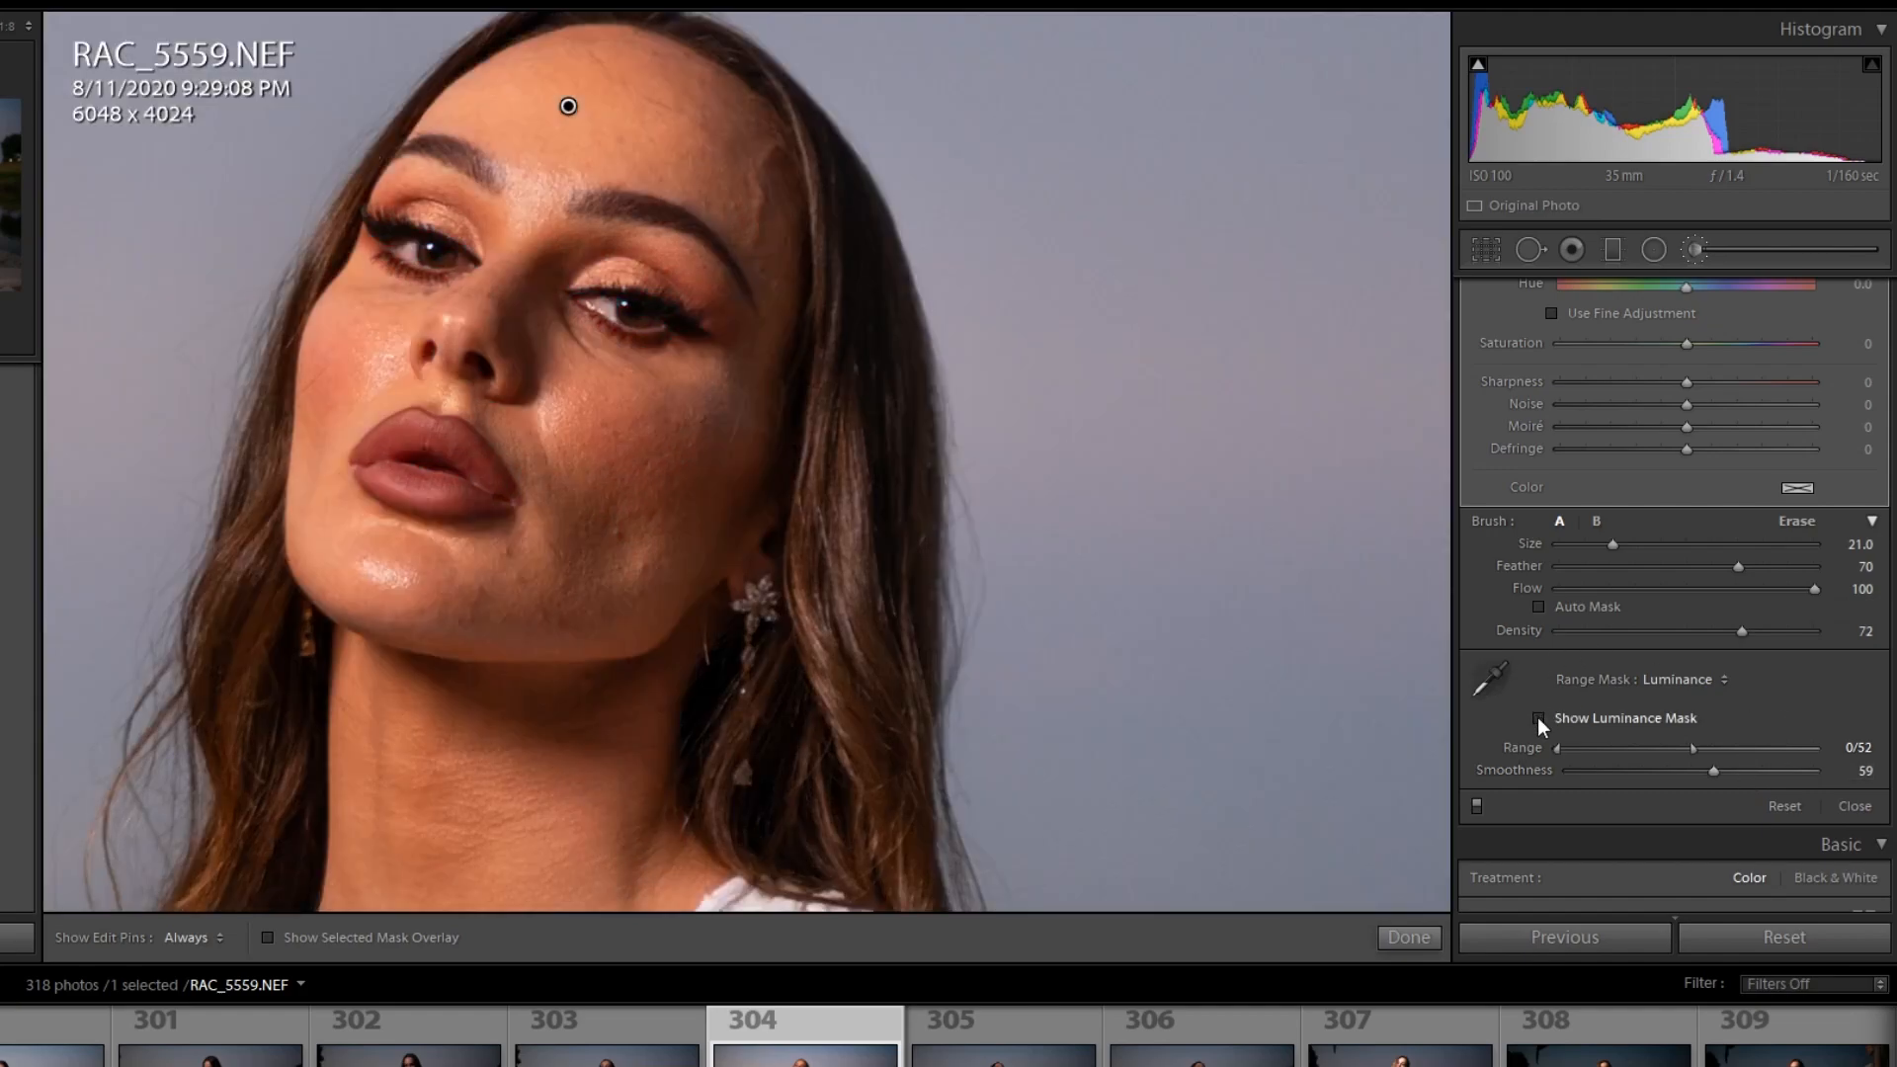
click(1537, 717)
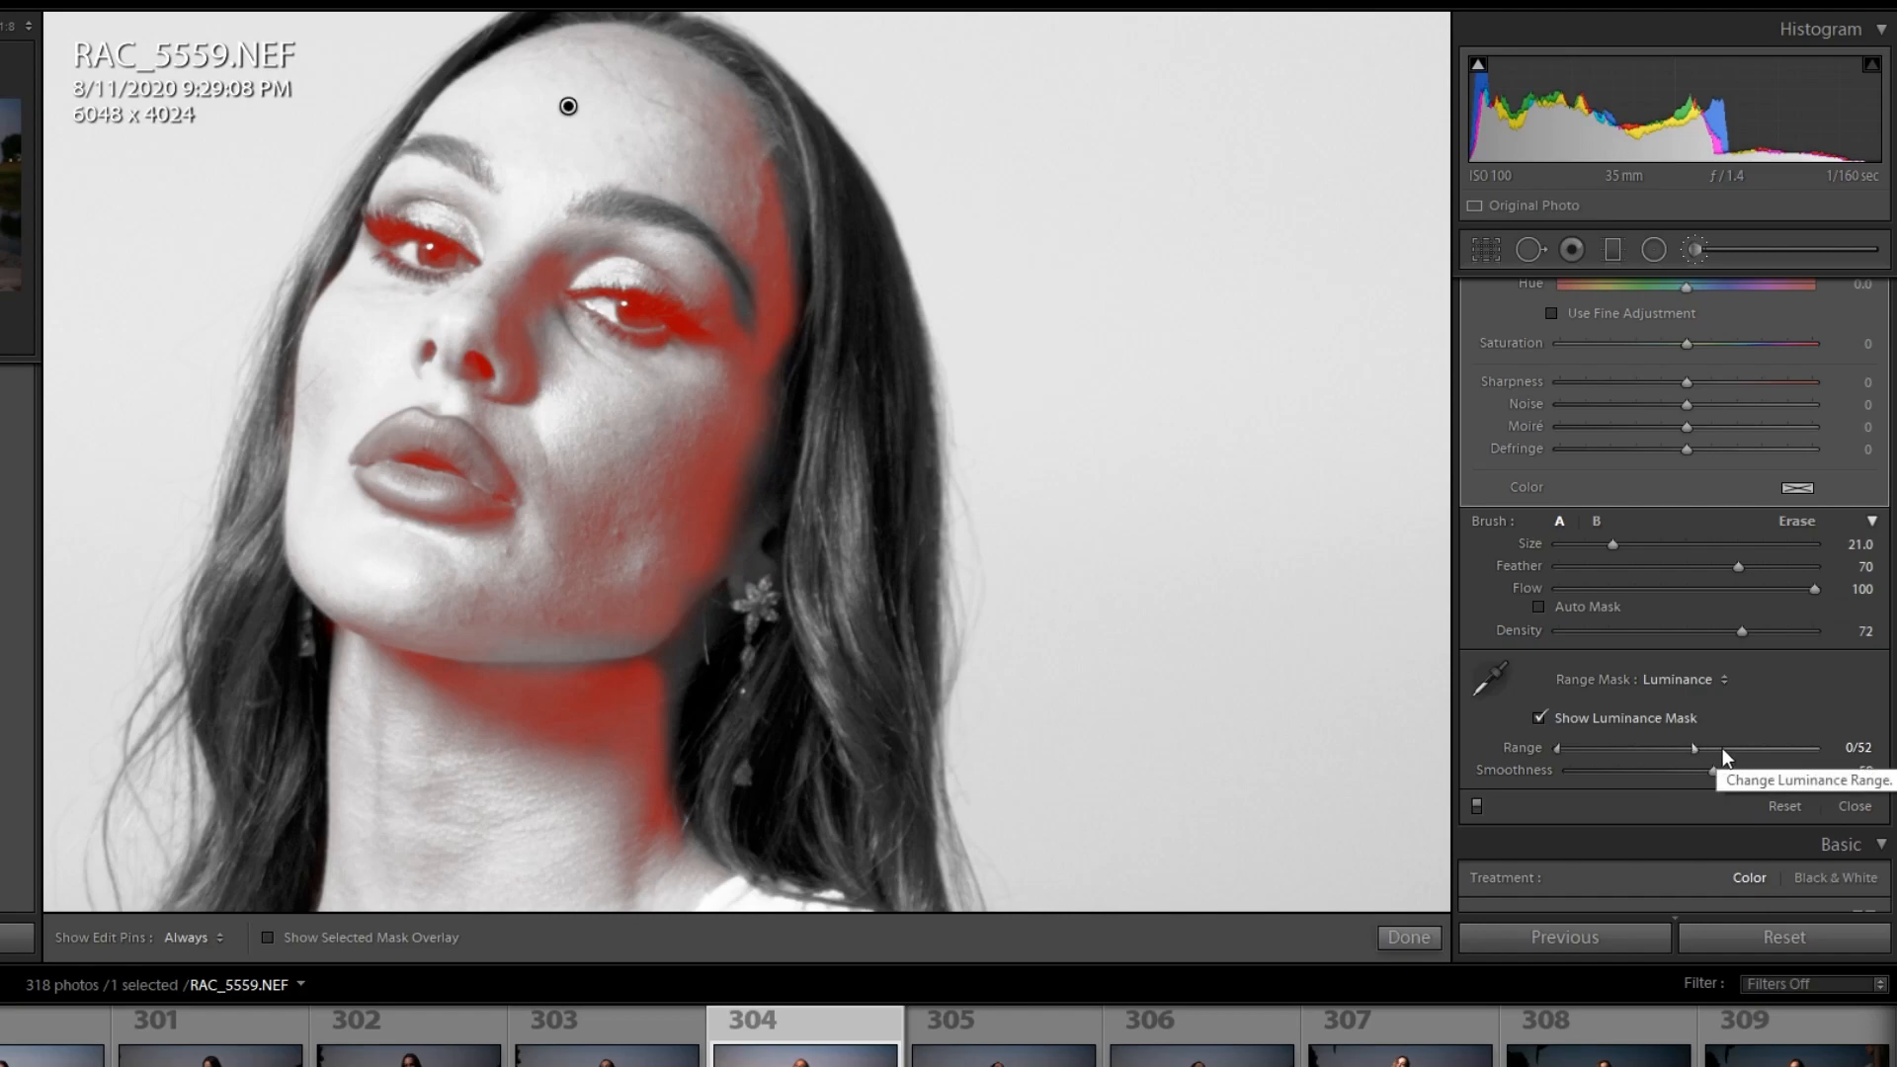
drag(1692, 751, 1735, 756)
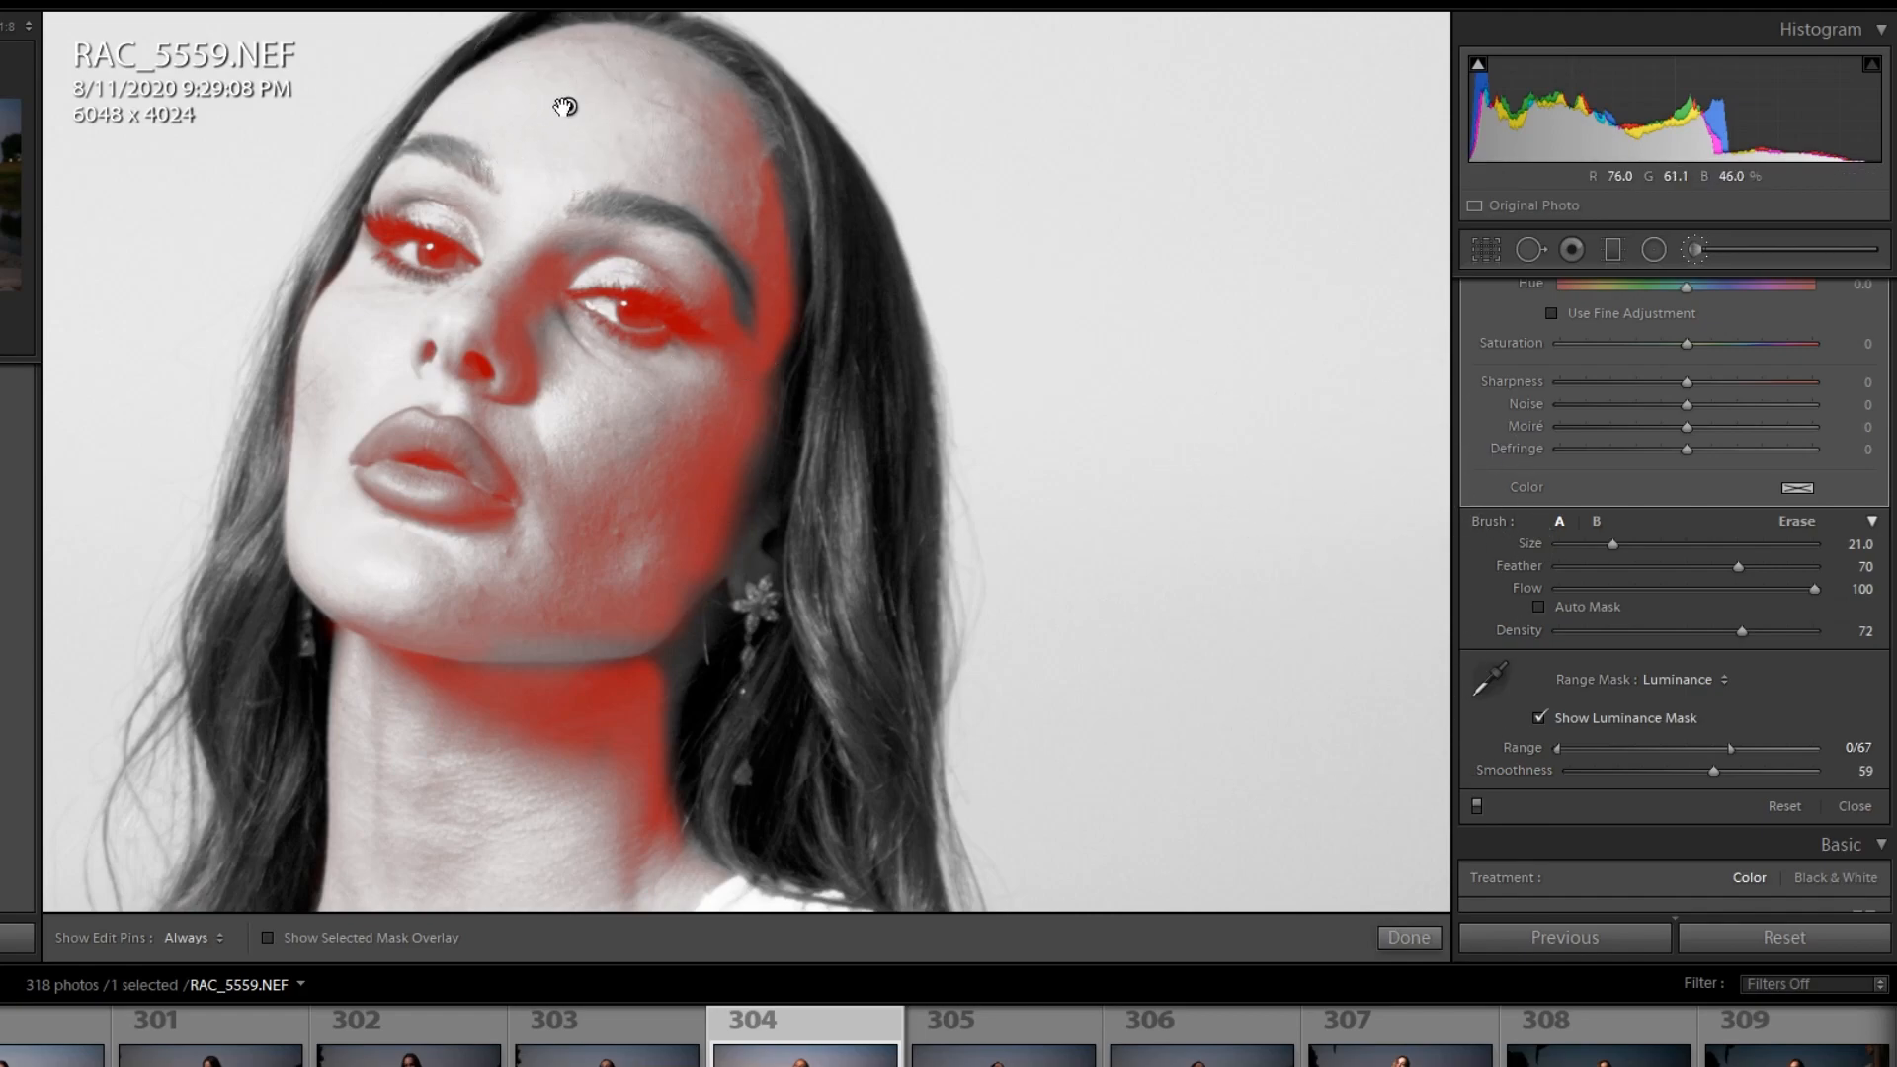
Step: Duplicate the 0/67 skin mask, set the copy's Range Mask to Off, and show its mask overlay
right_click(568, 105)
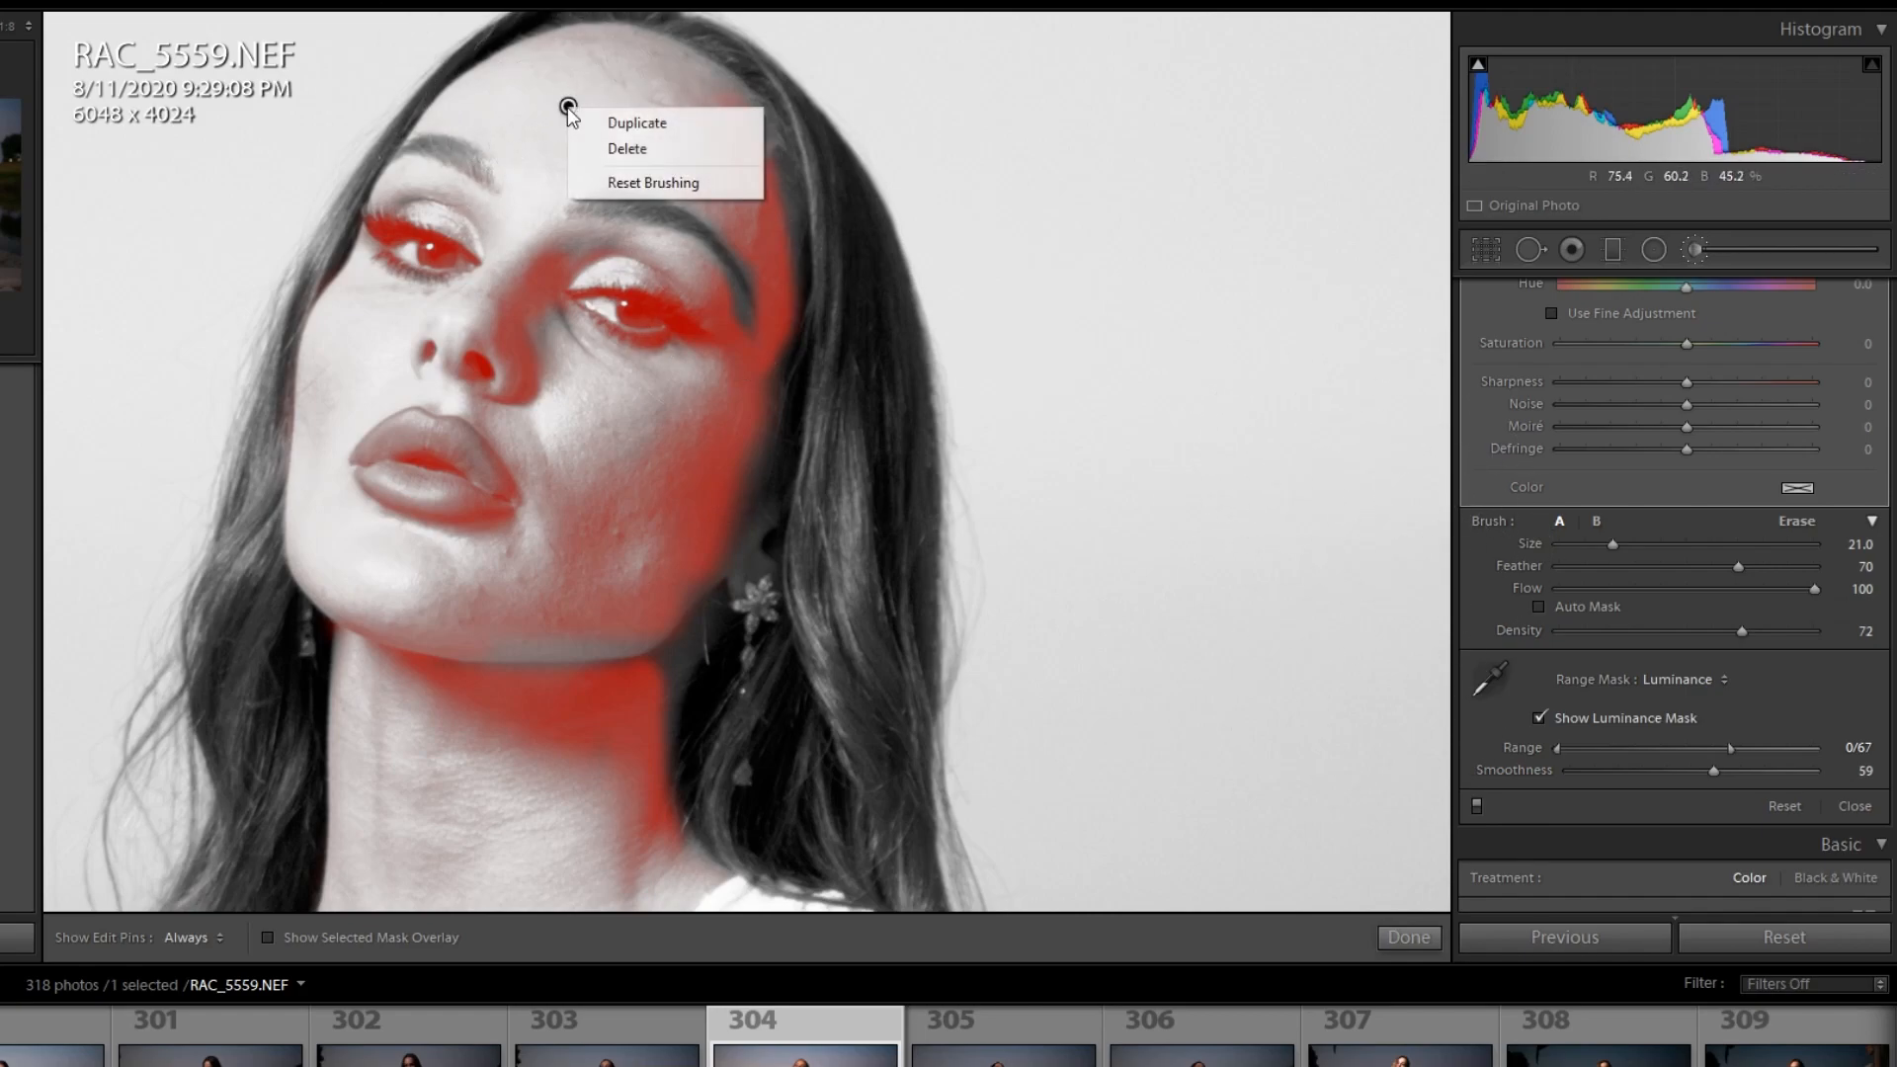
click(595, 120)
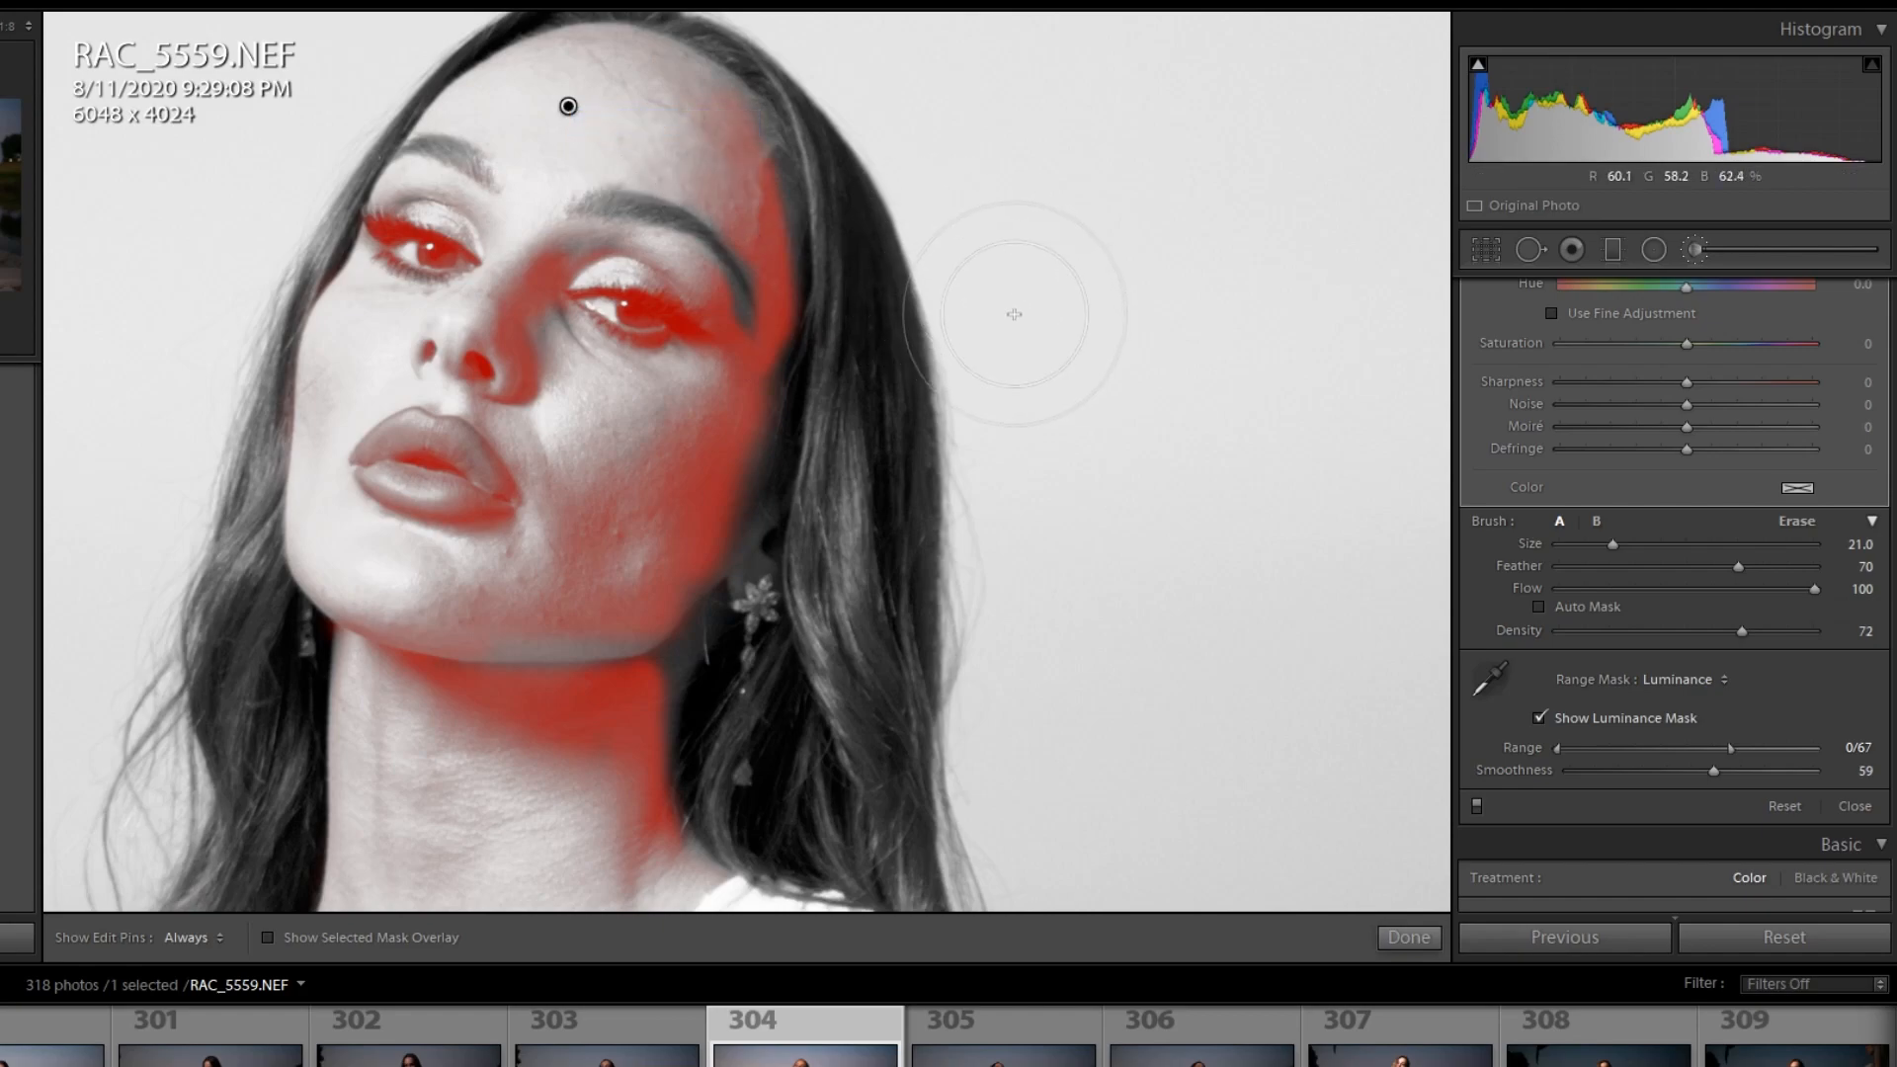
click(1721, 676)
click(1644, 704)
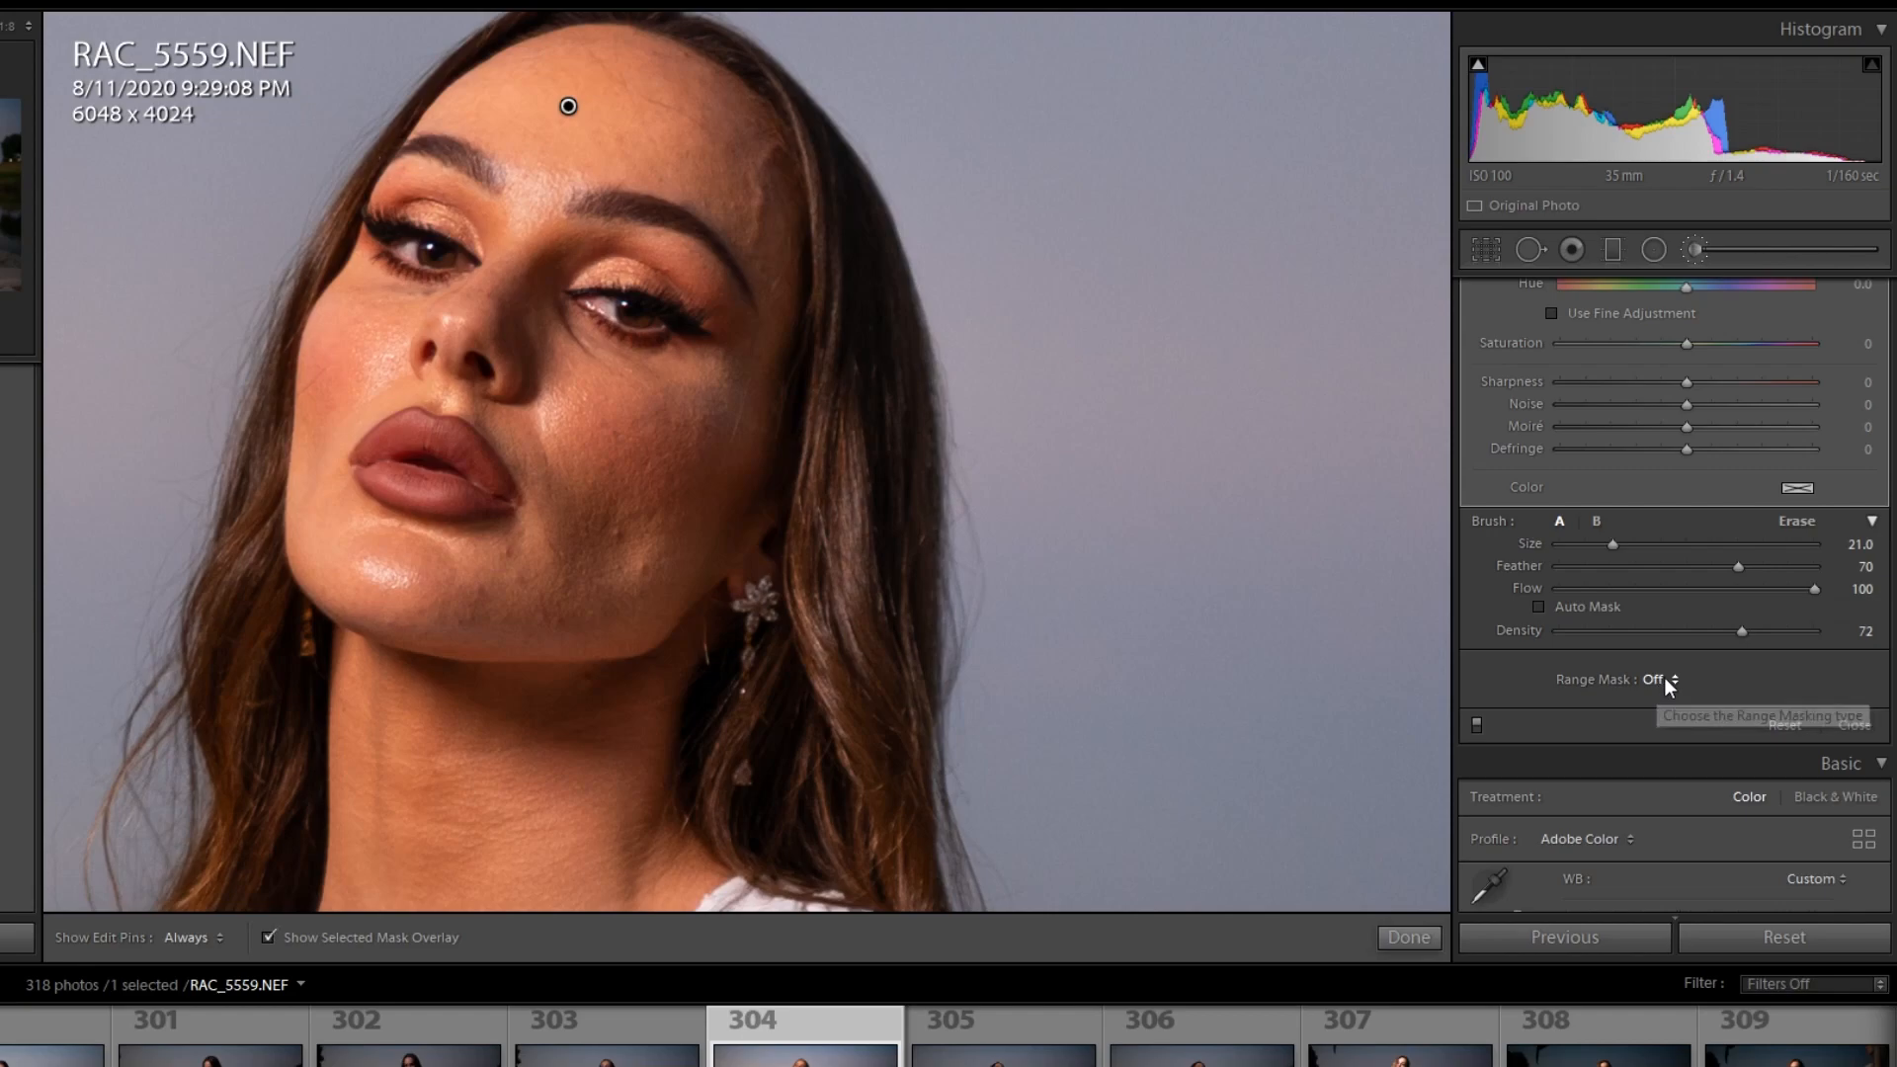
key(o)
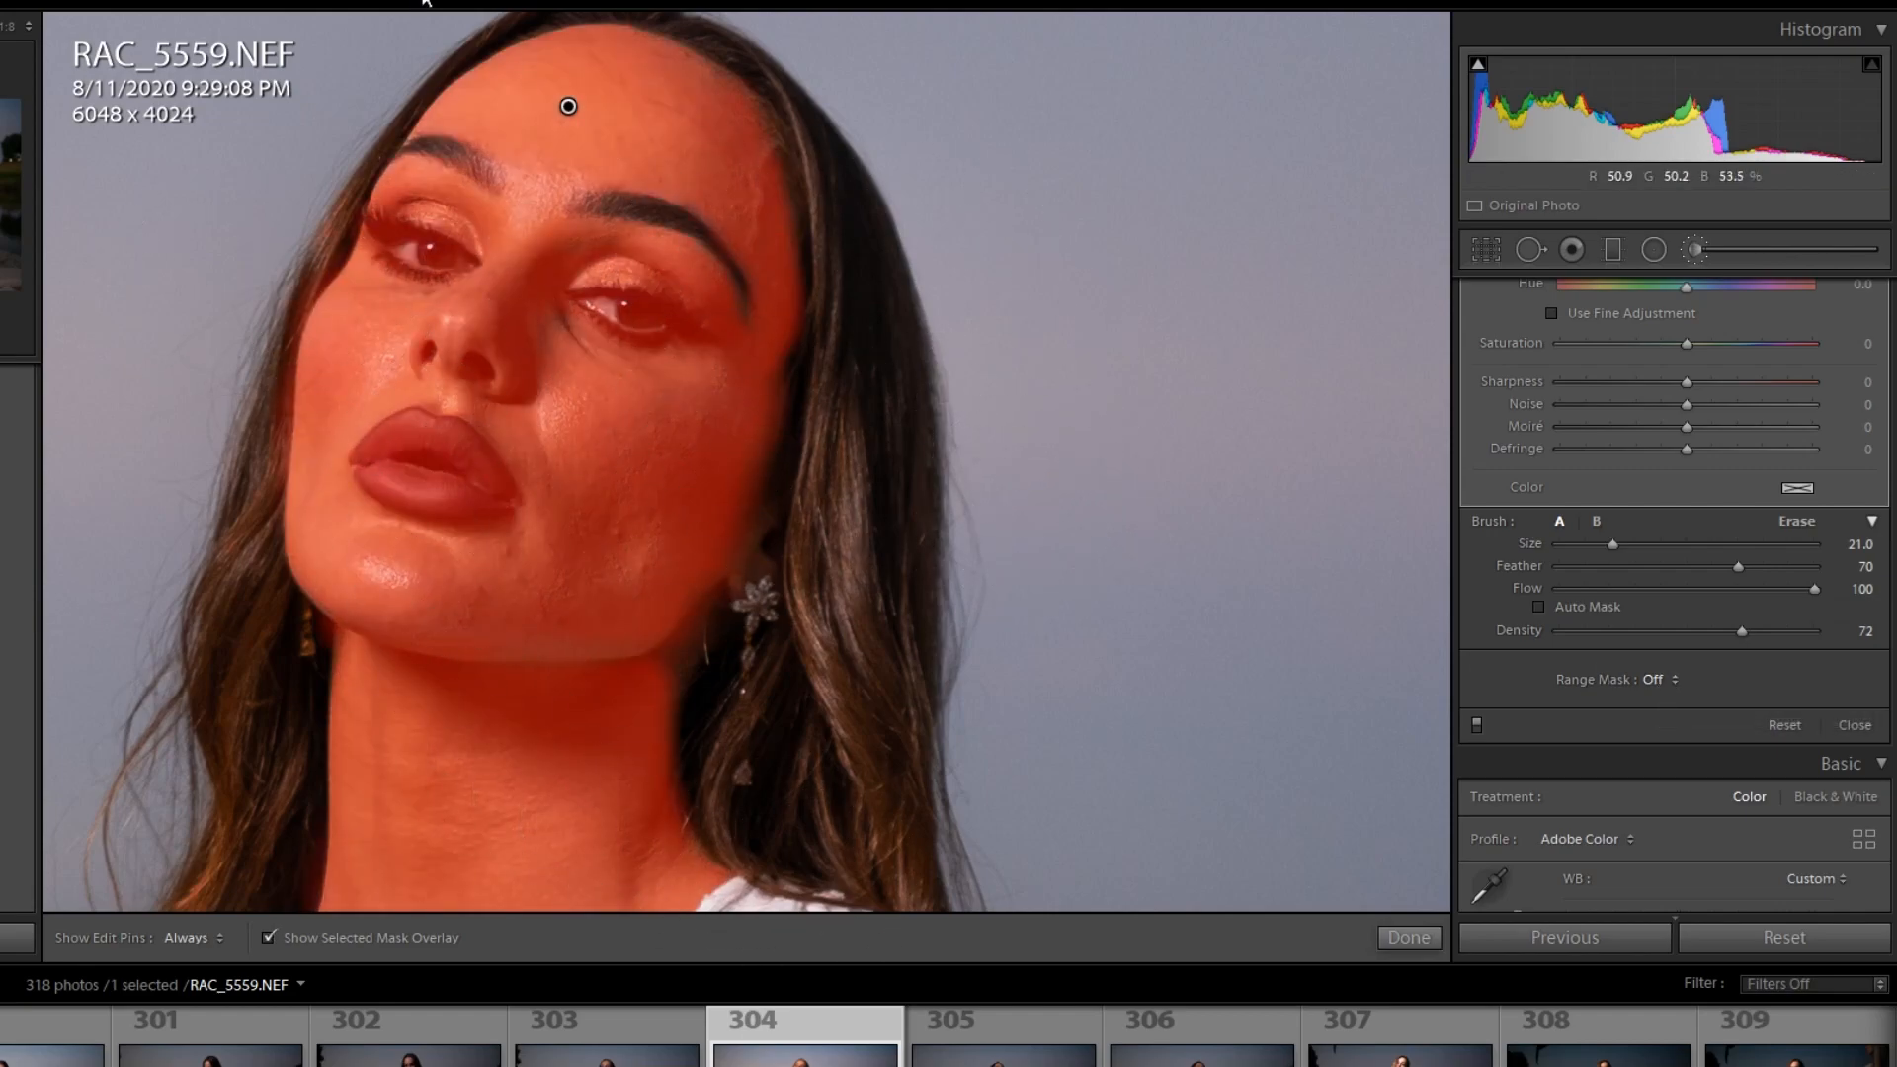
Step: Erase the skin mask over the eye on the shadowed side of the face, using an erase brush of size 4
scroll(582, 314, down, 2)
scroll(582, 314, down, 12)
key(alt)
scroll(608, 294, down, 3)
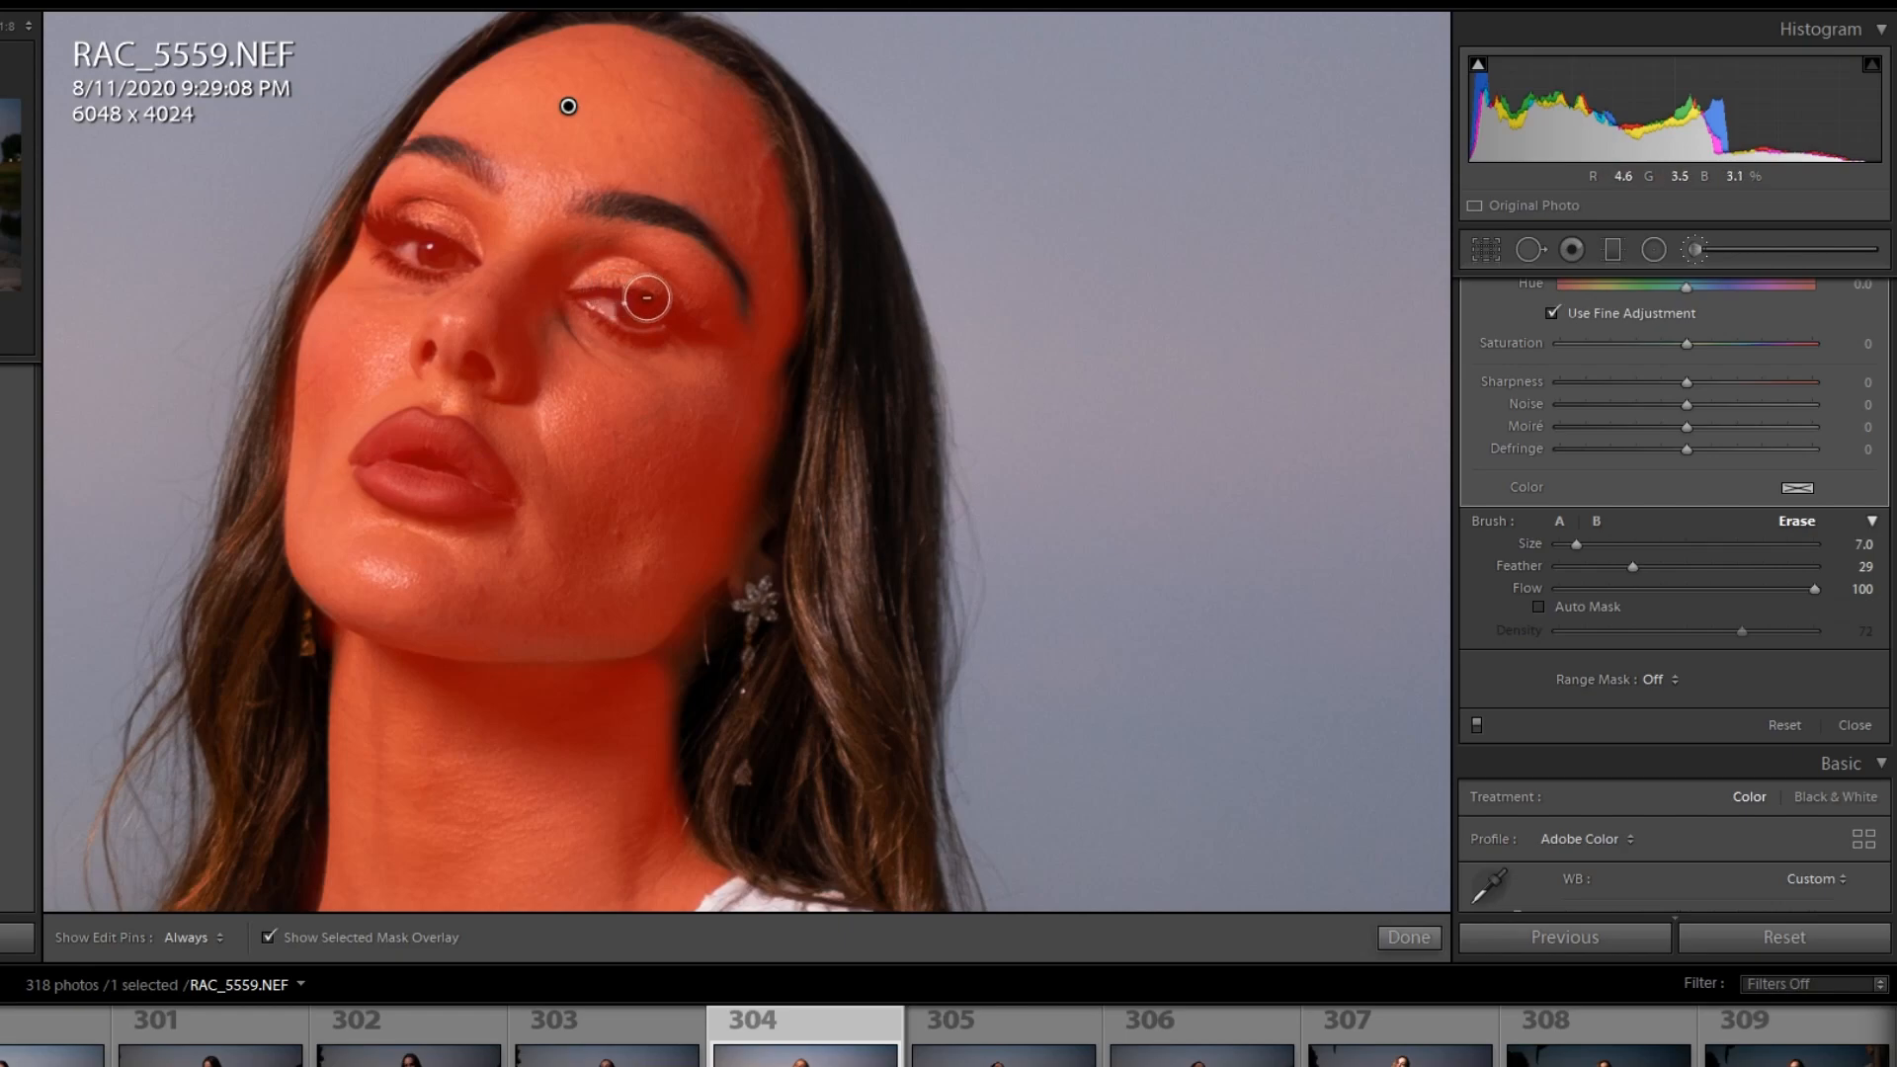
scroll(567, 291, down, 1)
scroll(568, 292, down, 2)
key(h)
mouse_move(584, 297)
mouse_down()
mouse_move(682, 309)
mouse_move(594, 304)
mouse_move(668, 324)
mouse_move(635, 330)
mouse_move(568, 302)
mouse_move(662, 324)
mouse_up()
key(h)
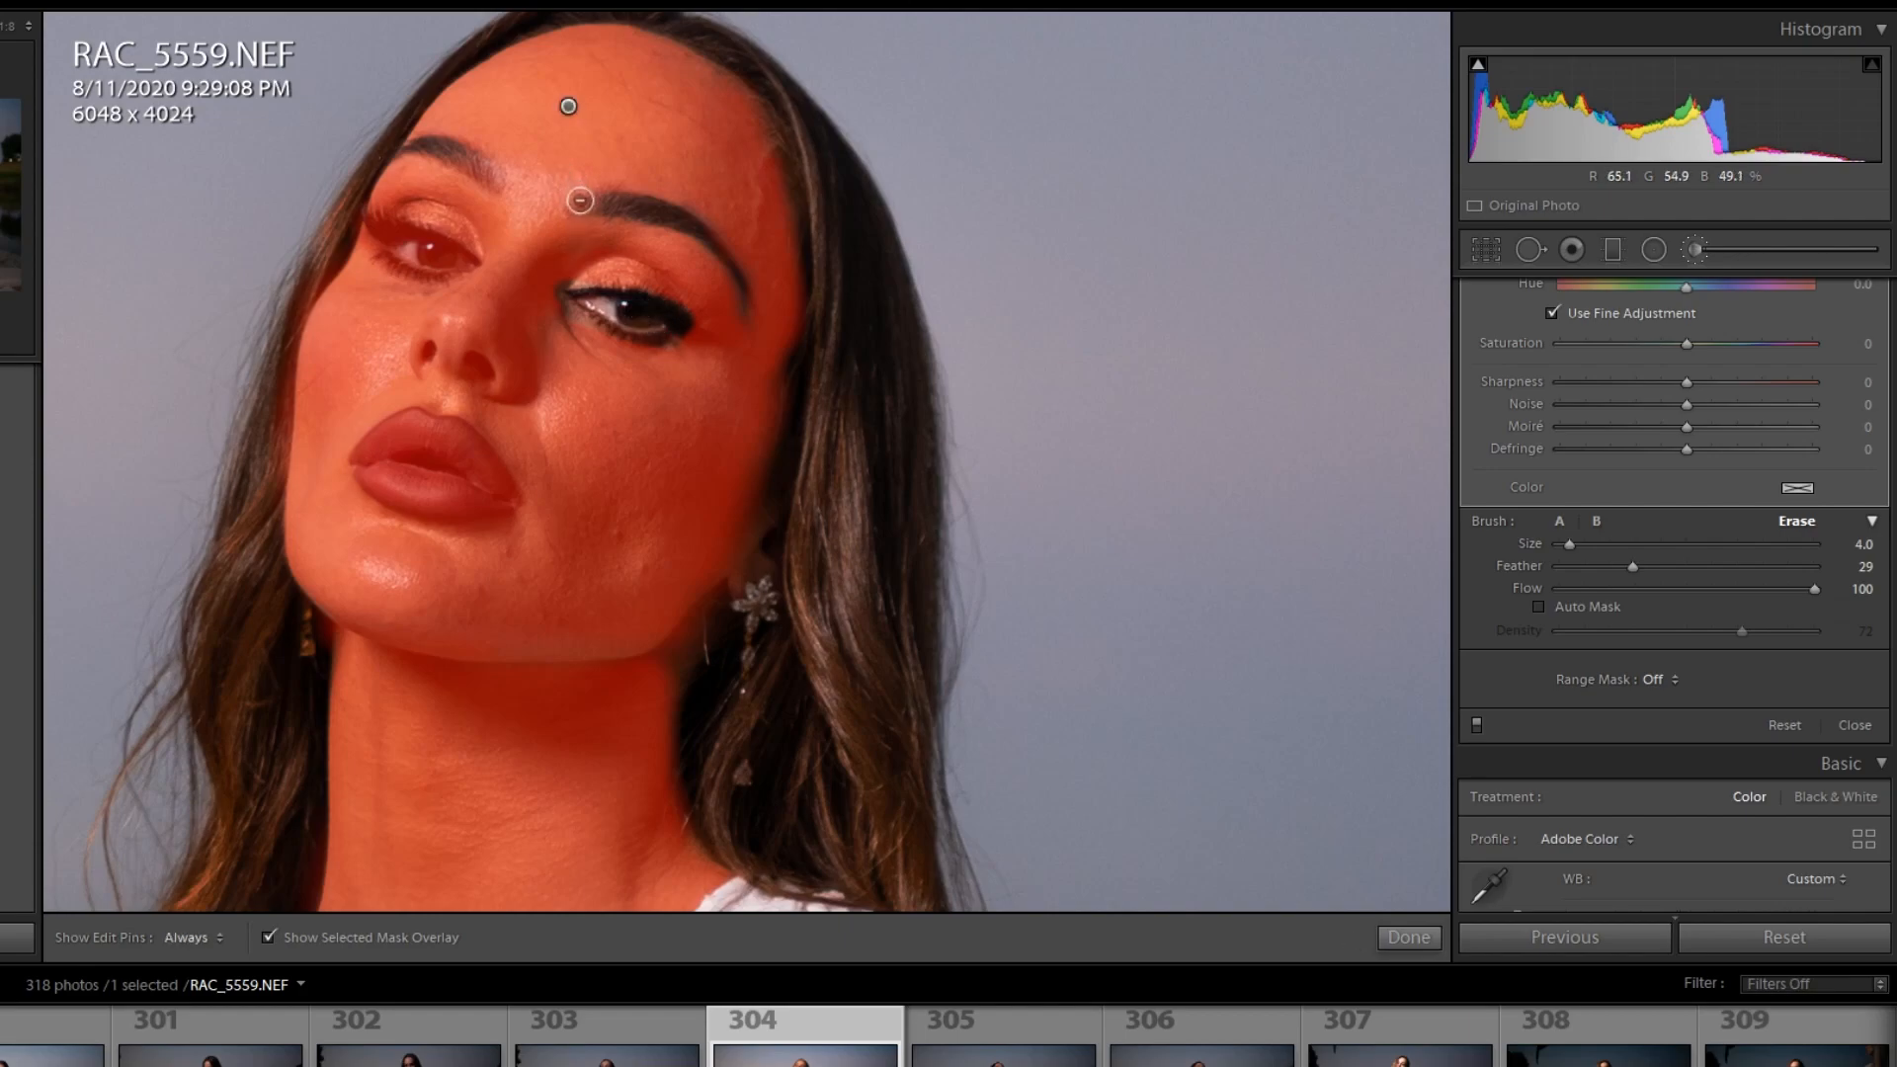
Step: Erase the skin mask over both eyebrows and the nostrils with the size 4 erase brush
key(h)
drag(672, 212, 744, 307)
key(h)
key(h)
mouse_move(494, 182)
mouse_down()
mouse_move(443, 148)
mouse_move(413, 144)
mouse_move(489, 183)
mouse_move(401, 159)
mouse_up()
mouse_move(439, 353)
mouse_down()
mouse_move(426, 341)
mouse_move(482, 363)
mouse_move(423, 337)
mouse_move(472, 378)
mouse_up()
key(h)
Step: Erase the skin mask over the lips and the eye on the lit side of the face
key(h)
mouse_move(357, 463)
mouse_down()
mouse_move(509, 492)
mouse_move(446, 420)
mouse_move(405, 415)
mouse_move(365, 443)
mouse_move(478, 467)
mouse_up()
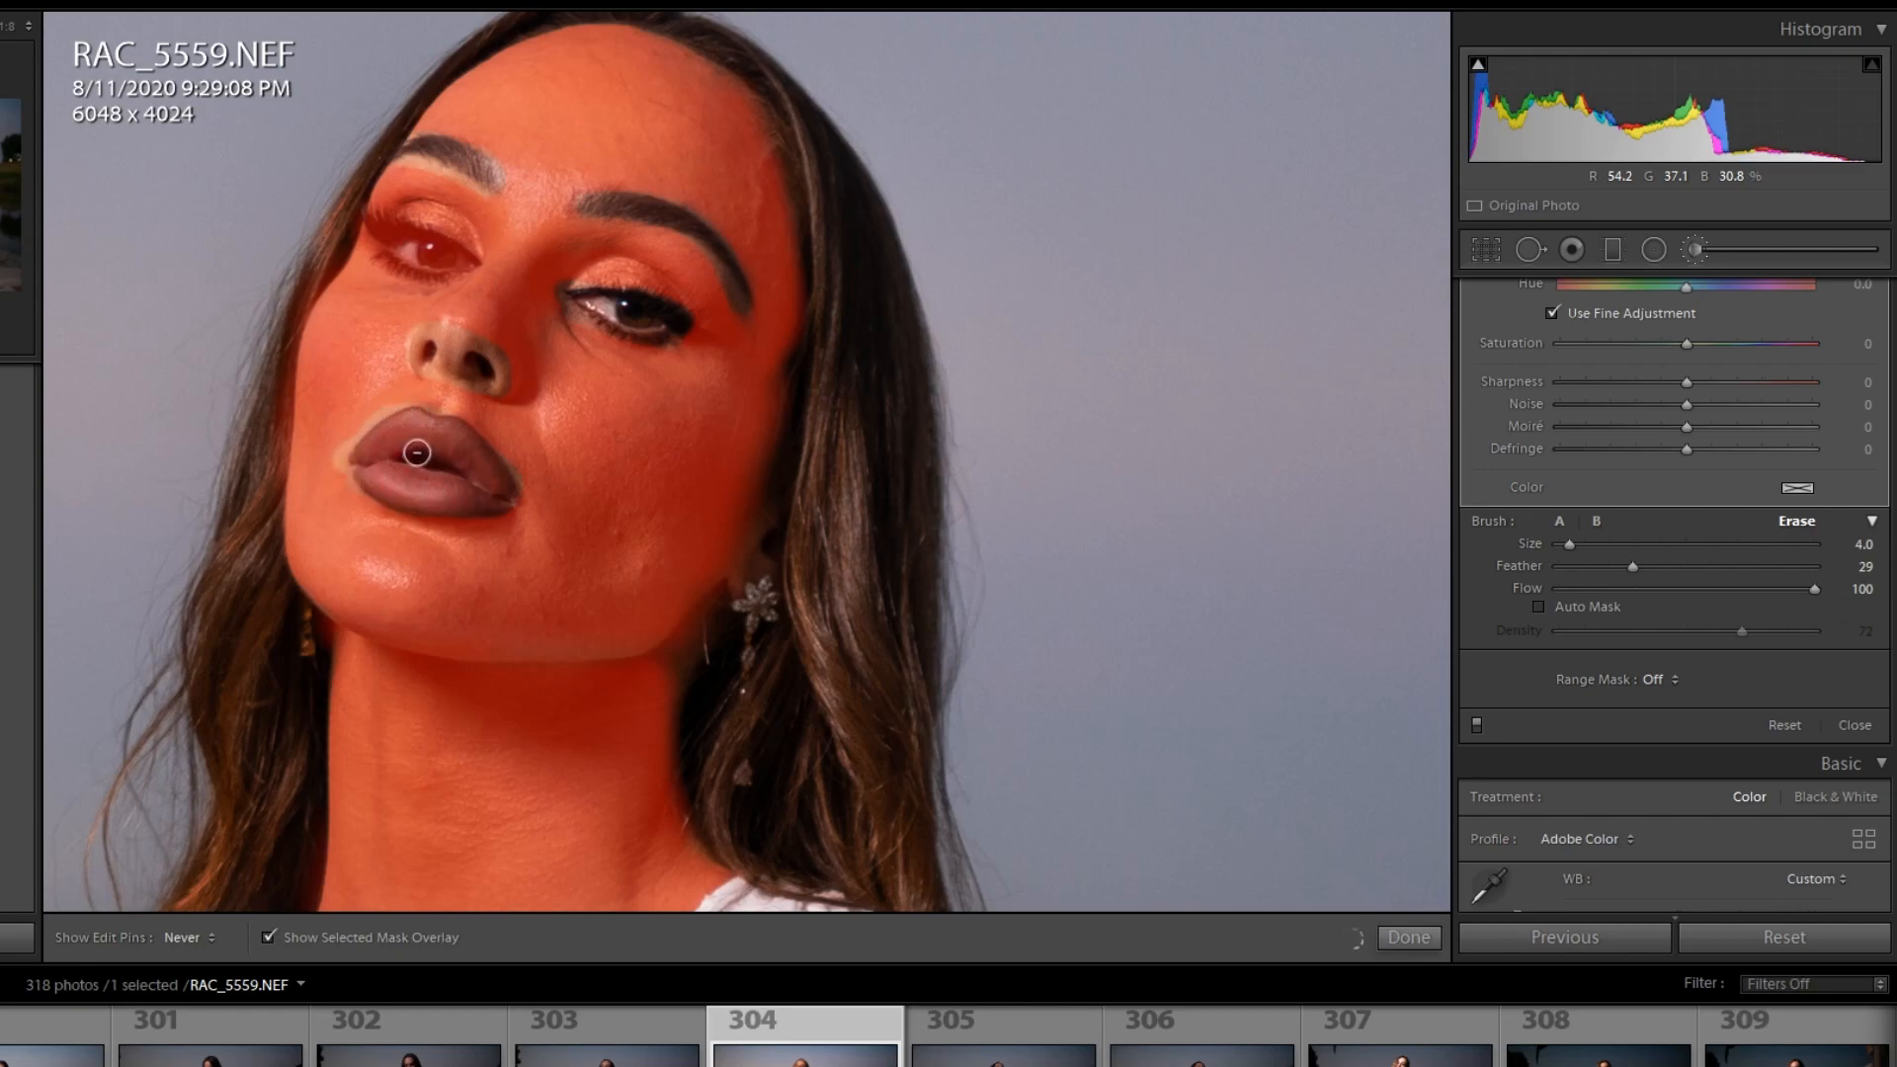
key(h)
mouse_move(475, 160)
mouse_down()
mouse_move(383, 238)
mouse_move(459, 269)
mouse_move(371, 240)
mouse_move(442, 256)
mouse_up()
key(h)
key([)
key(h)
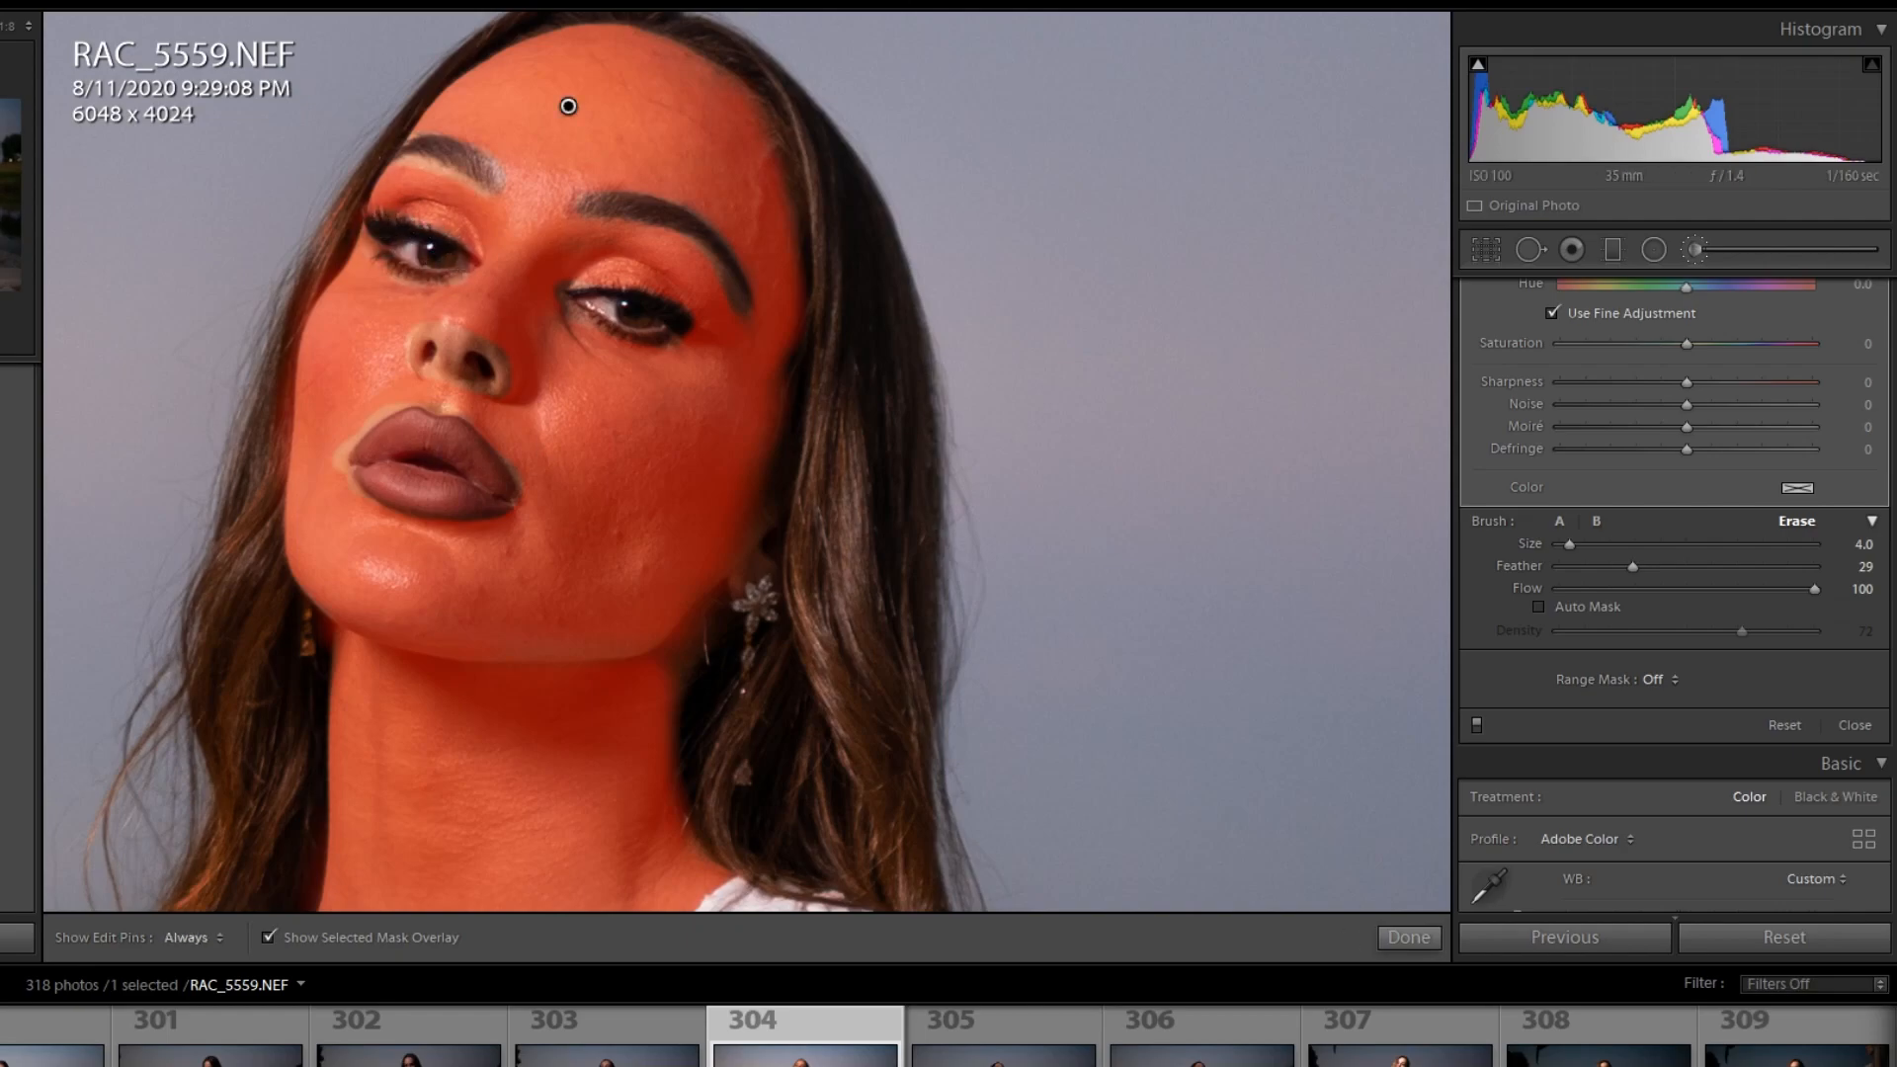
Step: Set the skin mask's Texture to -73 and hide the selected mask overlay
drag(527, 399, 669, 487)
key(alt)
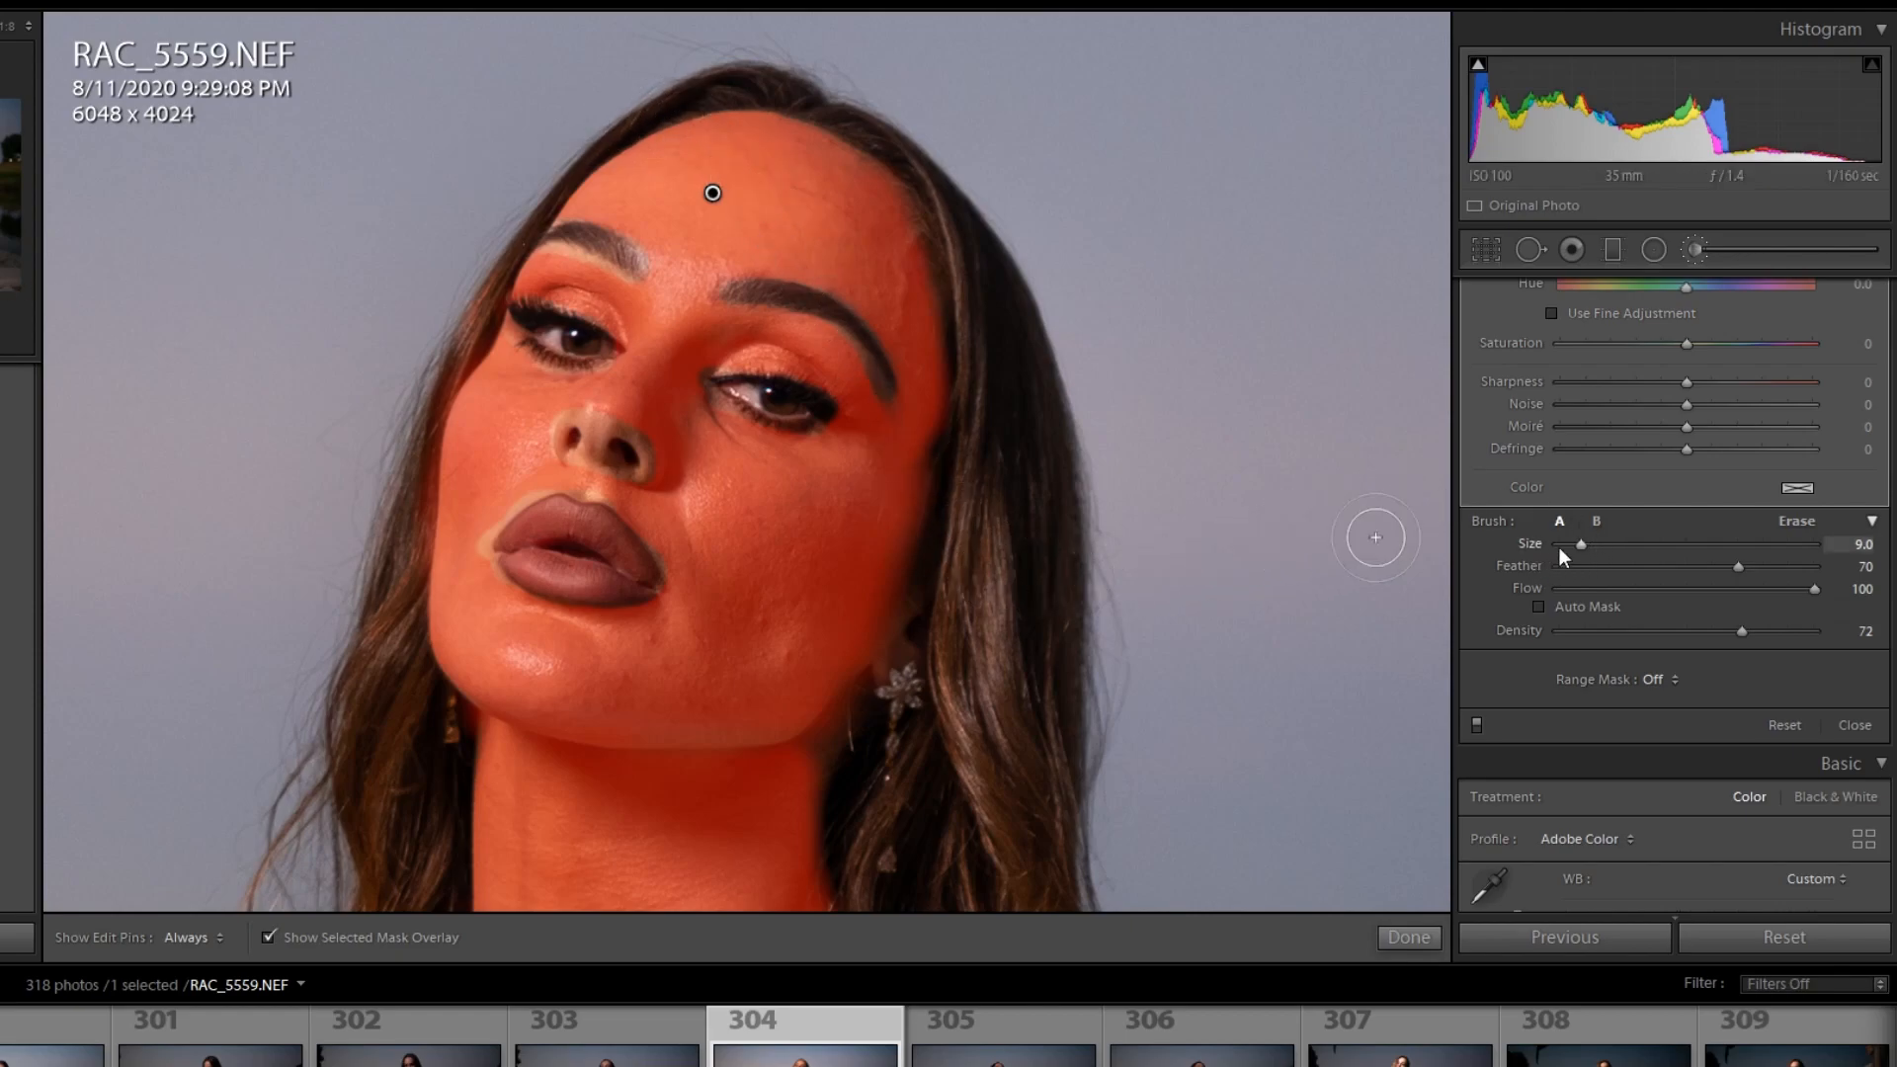
scroll(1662, 460, up, 5)
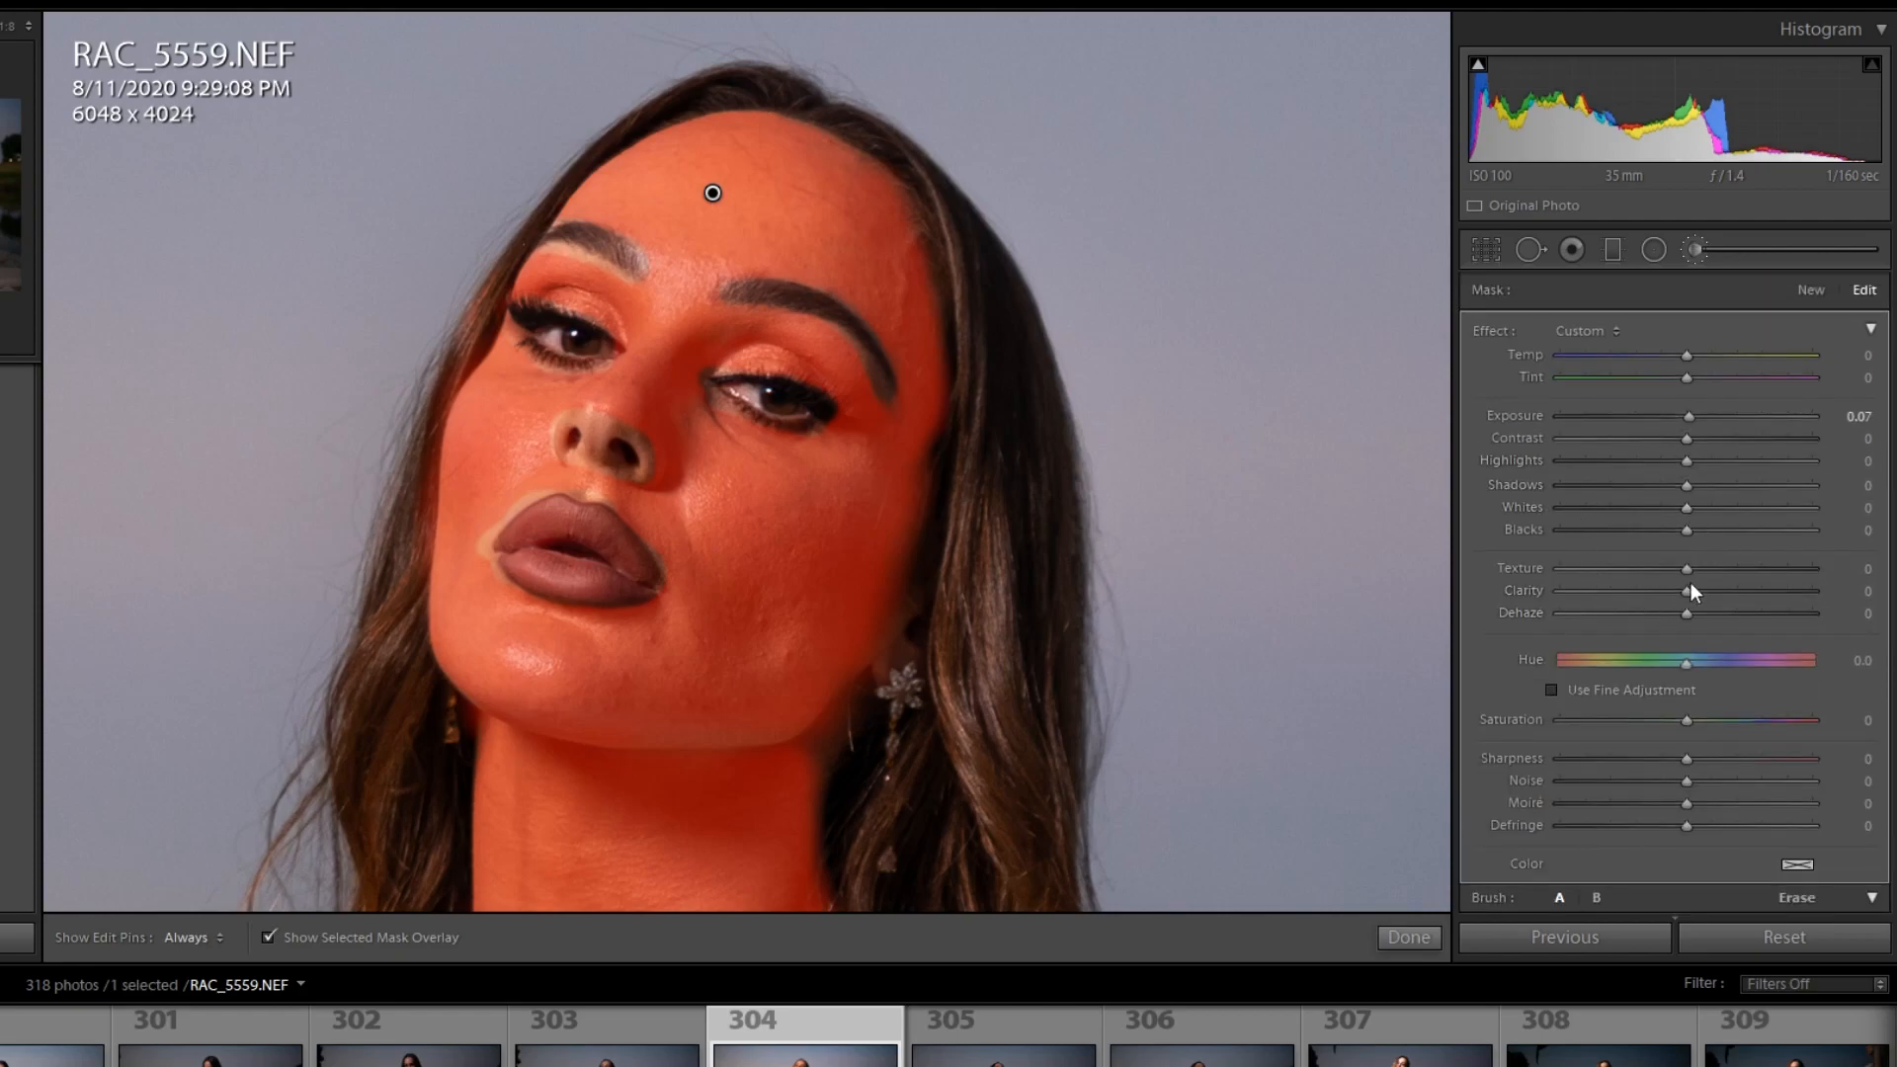
drag(1686, 571, 1594, 571)
scroll(1769, 613, down, 6)
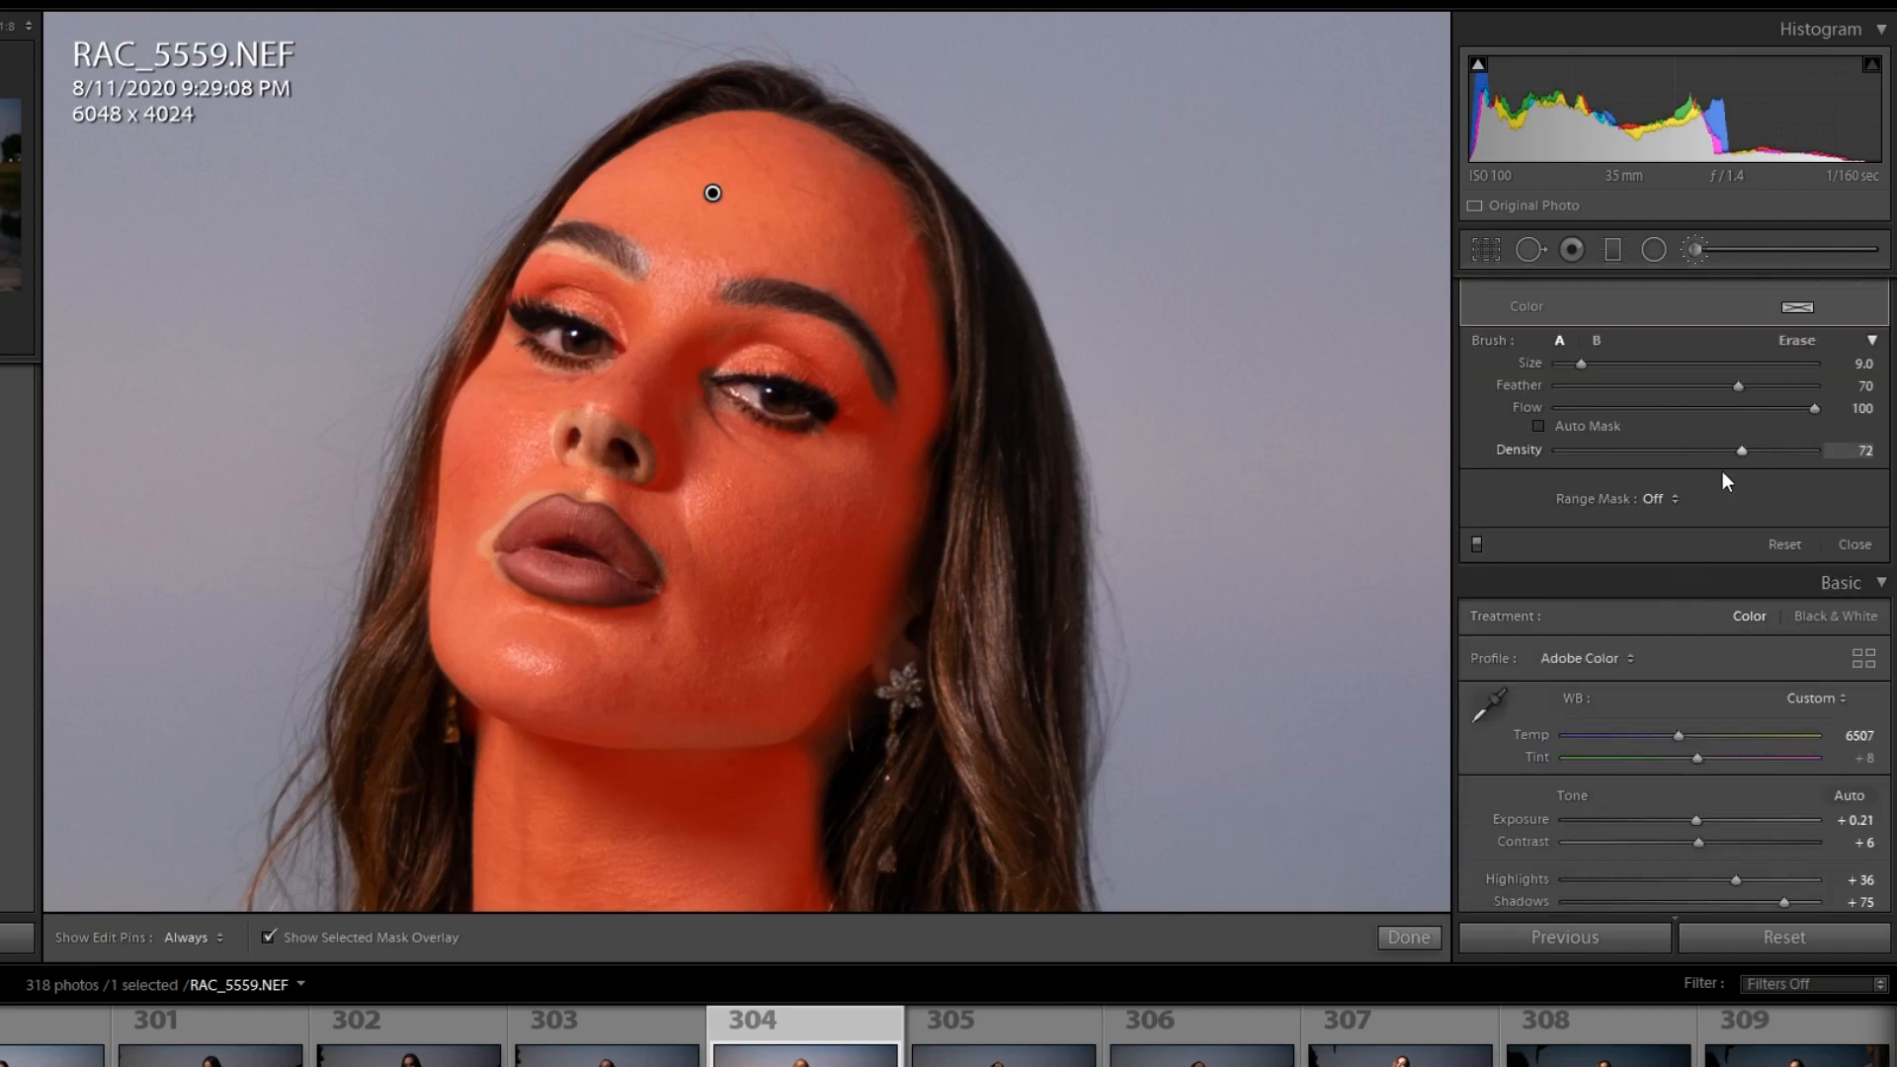
scroll(1668, 453, up, 6)
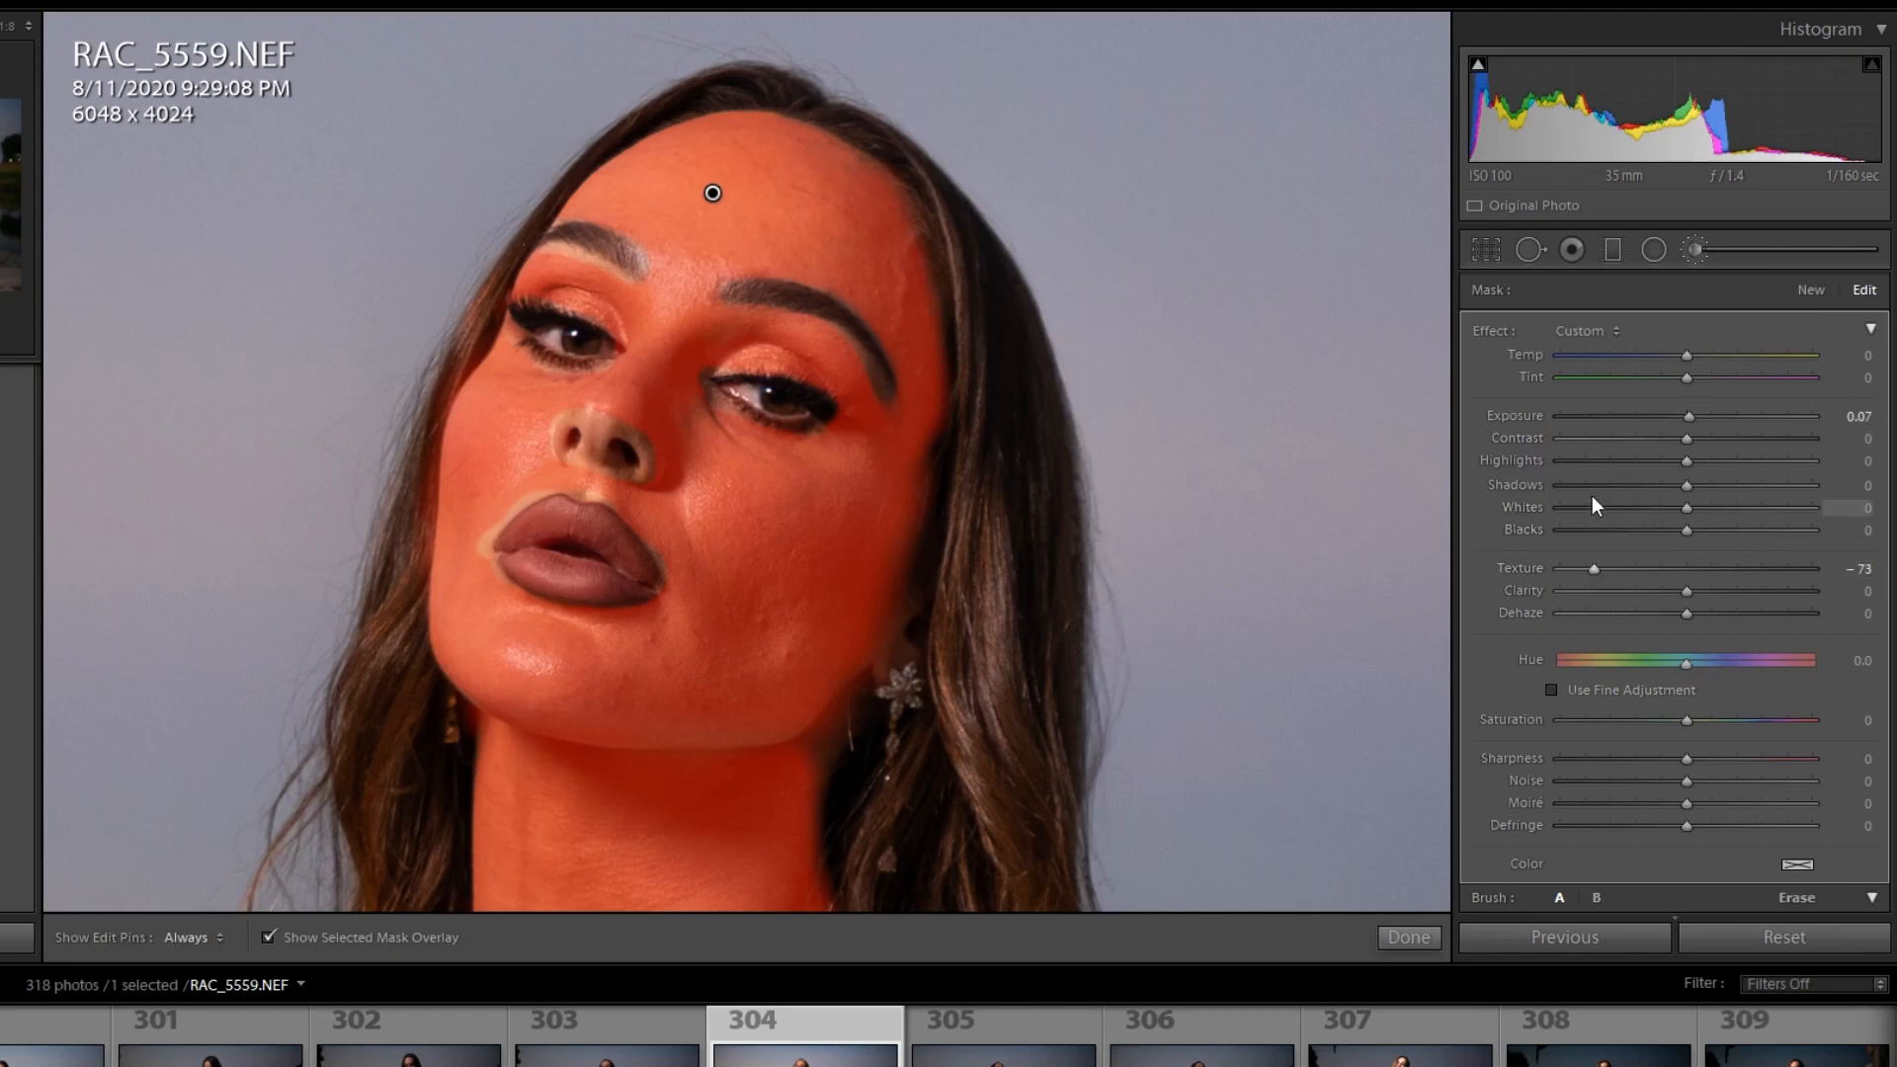
key(o)
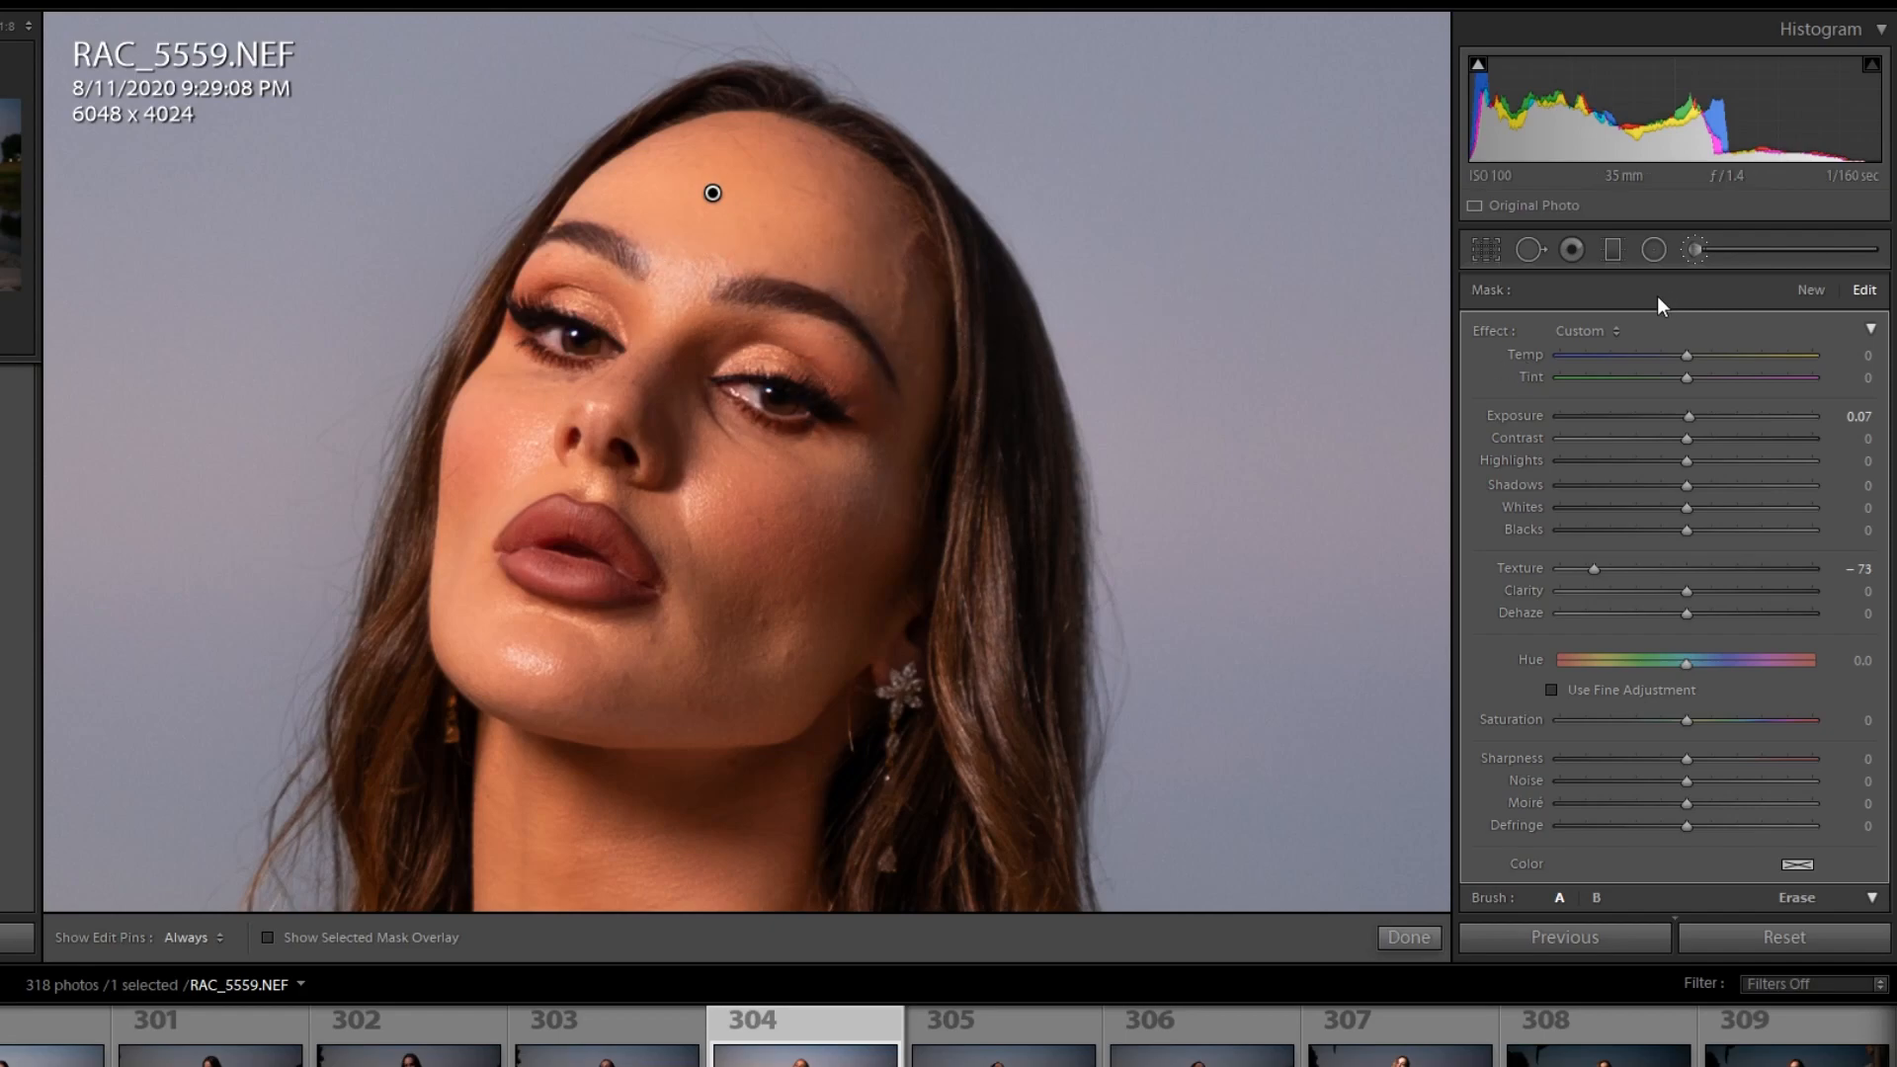
Step: Compare the portrait with the brush adjustments switched off and on
scroll(1569, 751, down, 3)
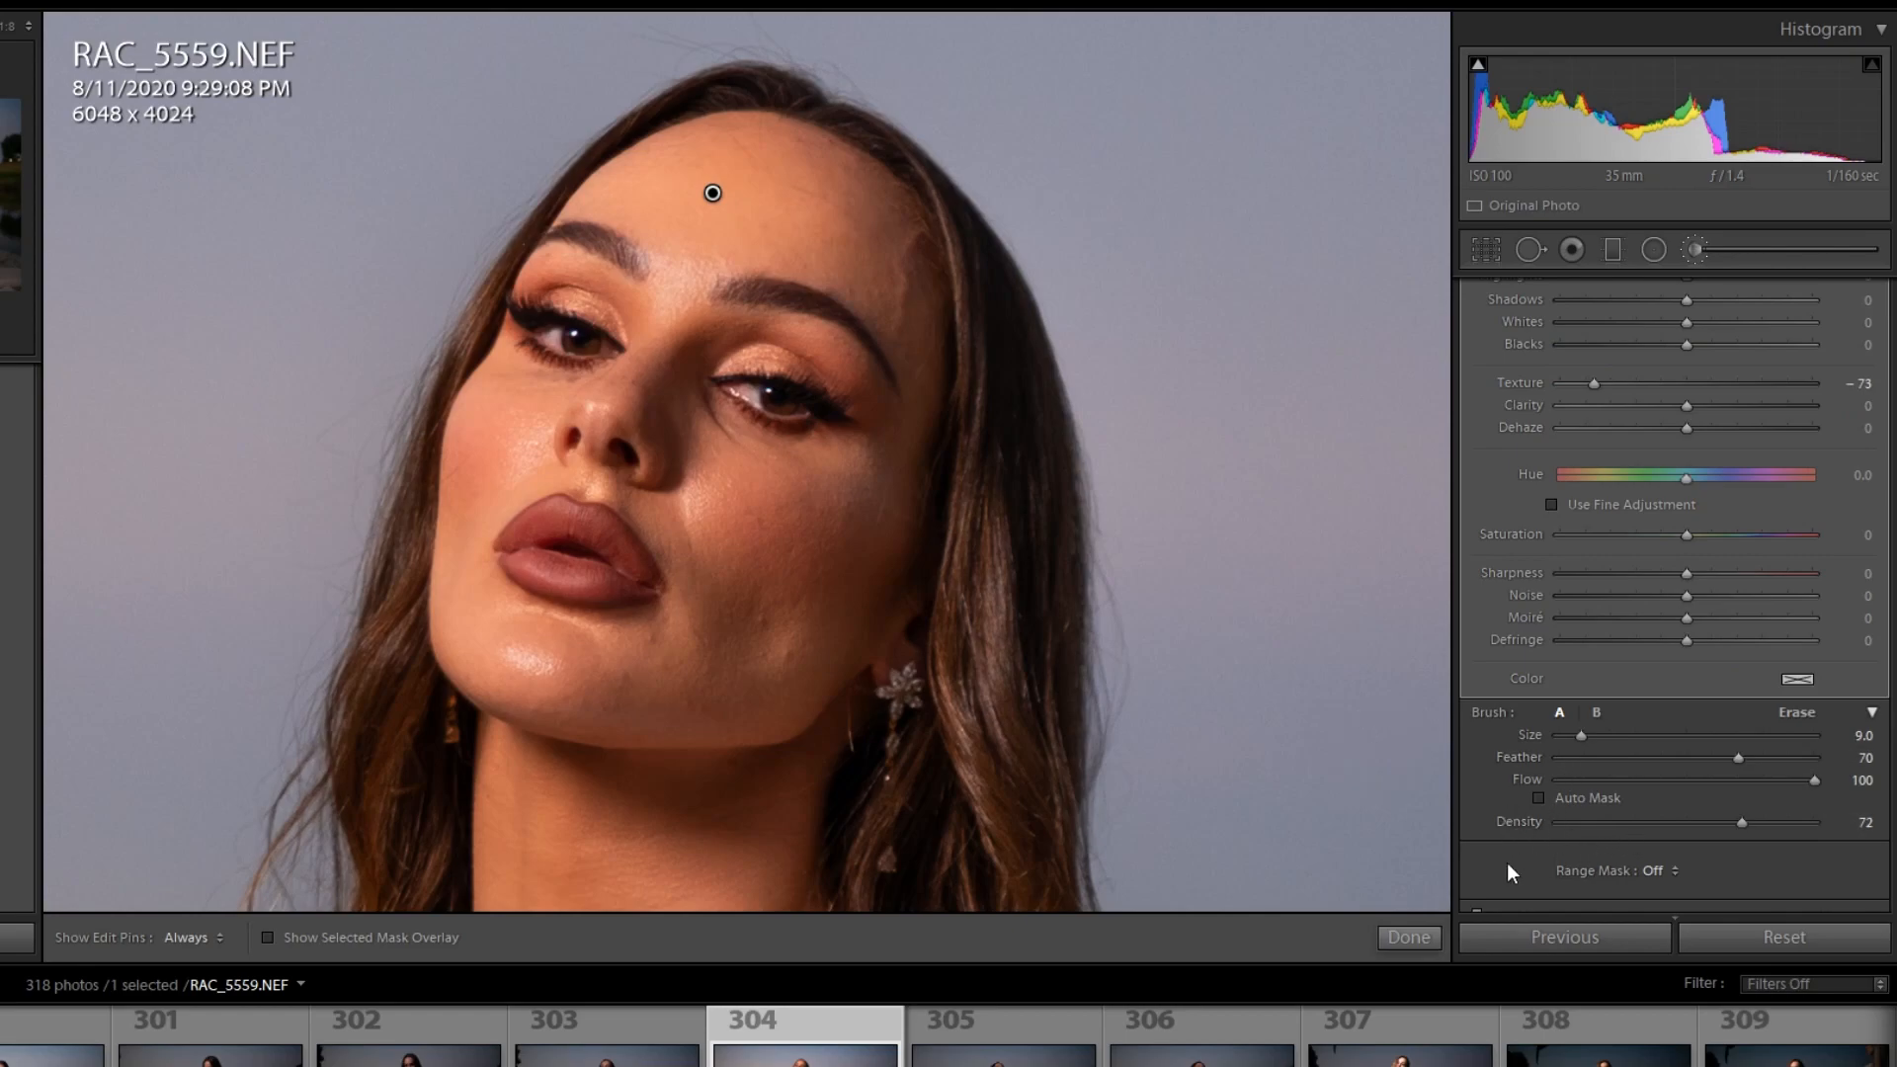
scroll(1509, 865, down, 3)
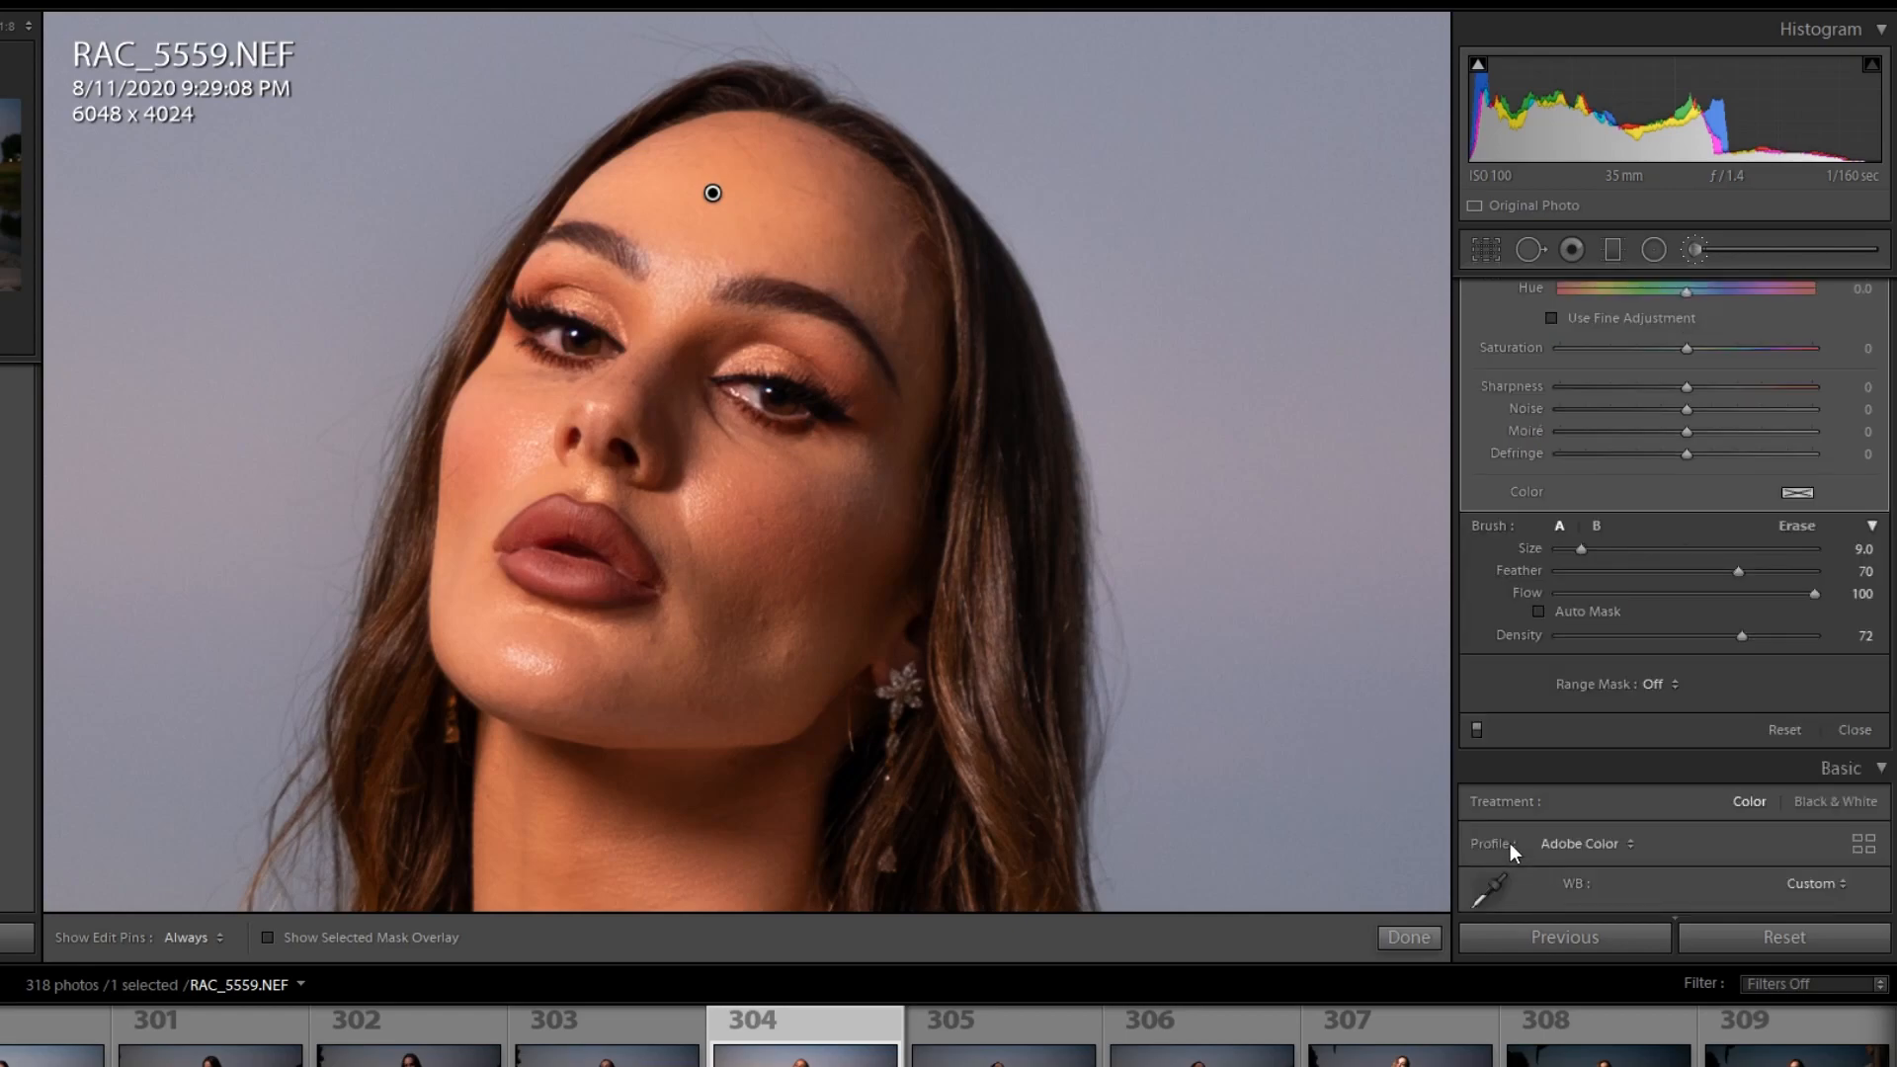
click(1475, 728)
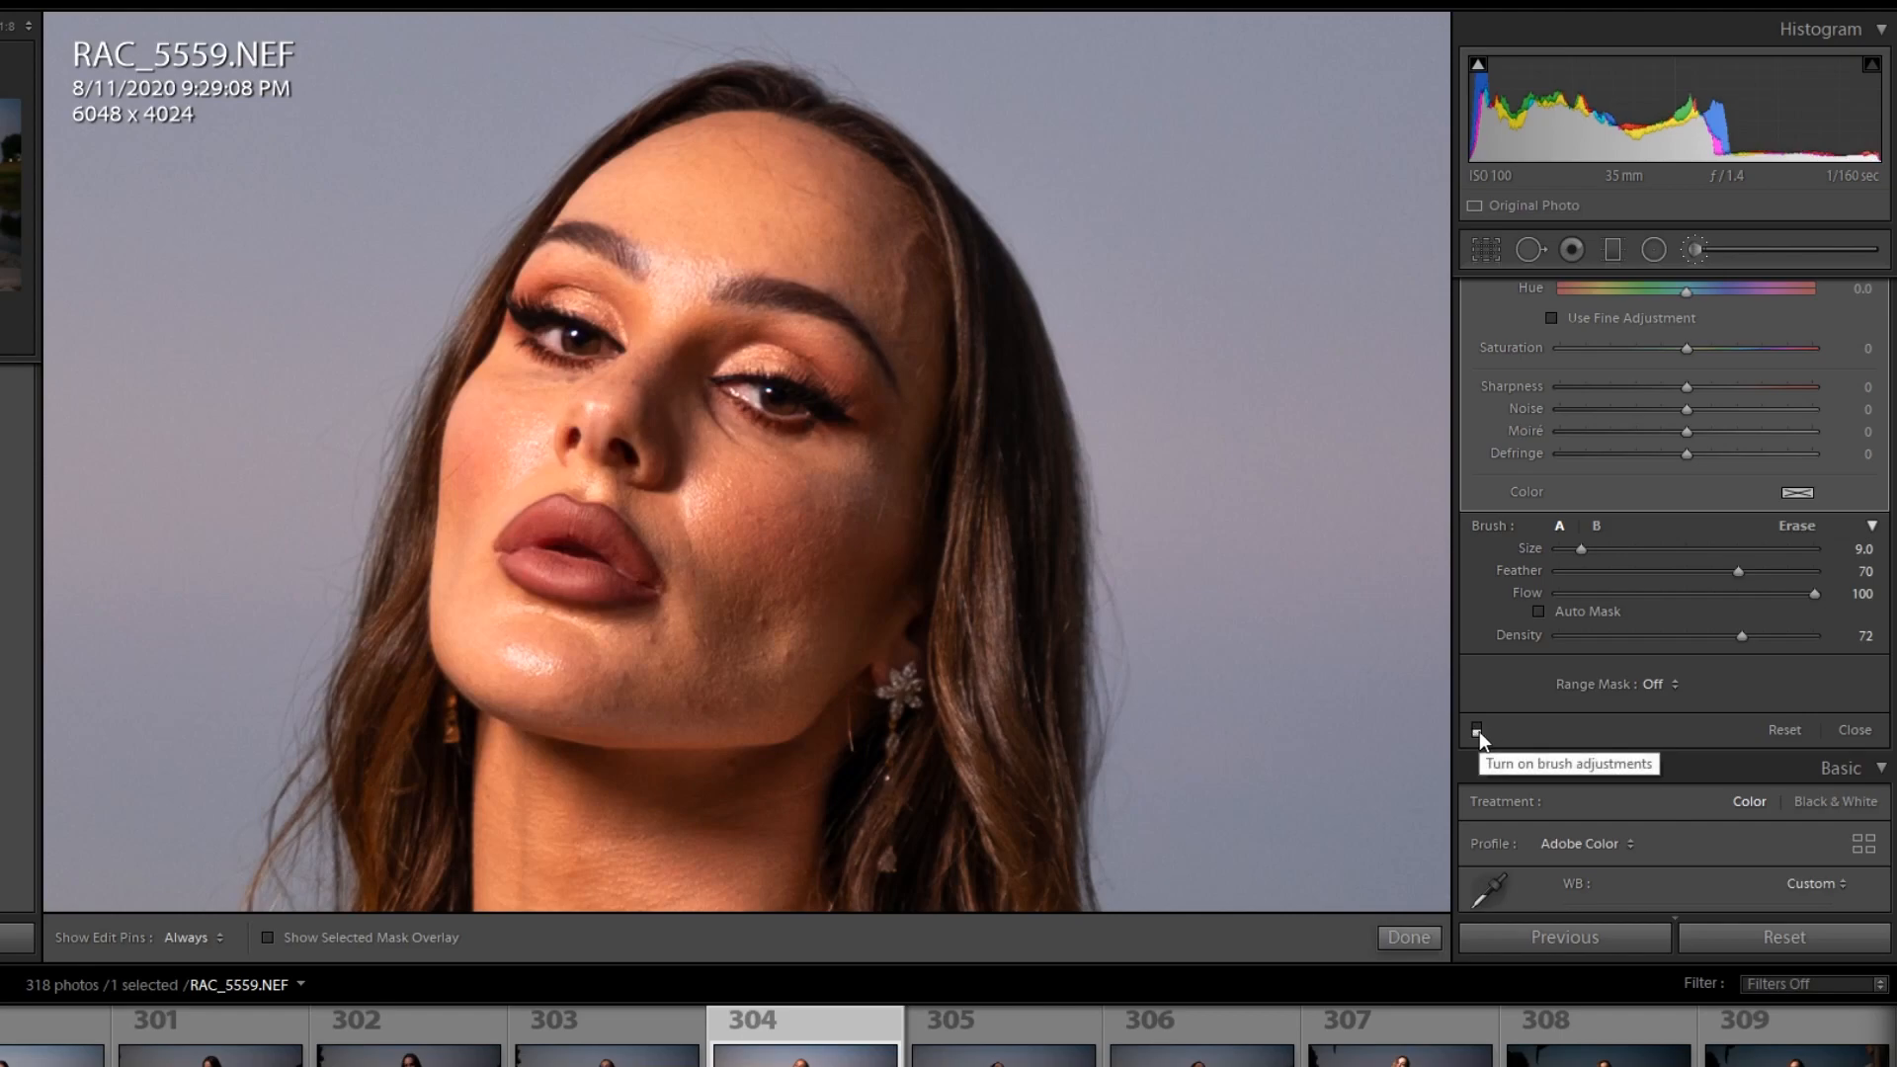
click(1477, 730)
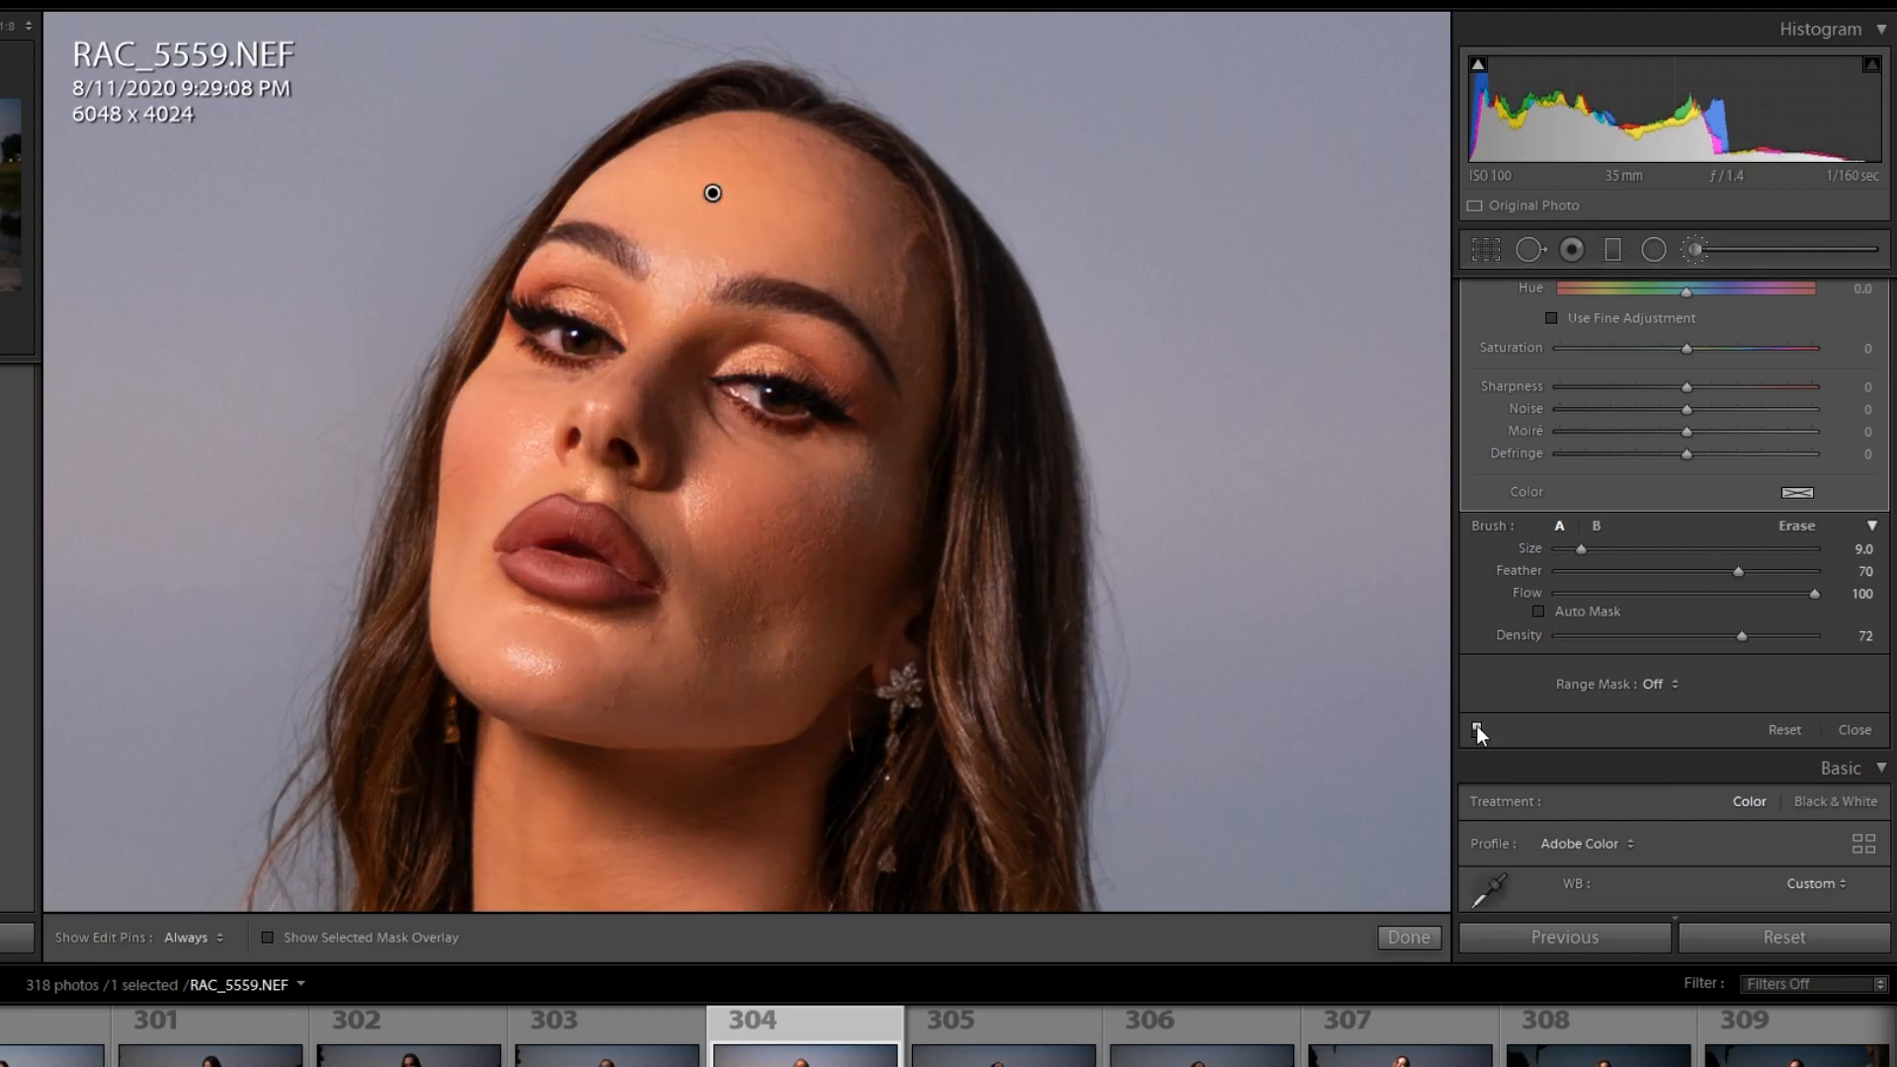
click(1477, 730)
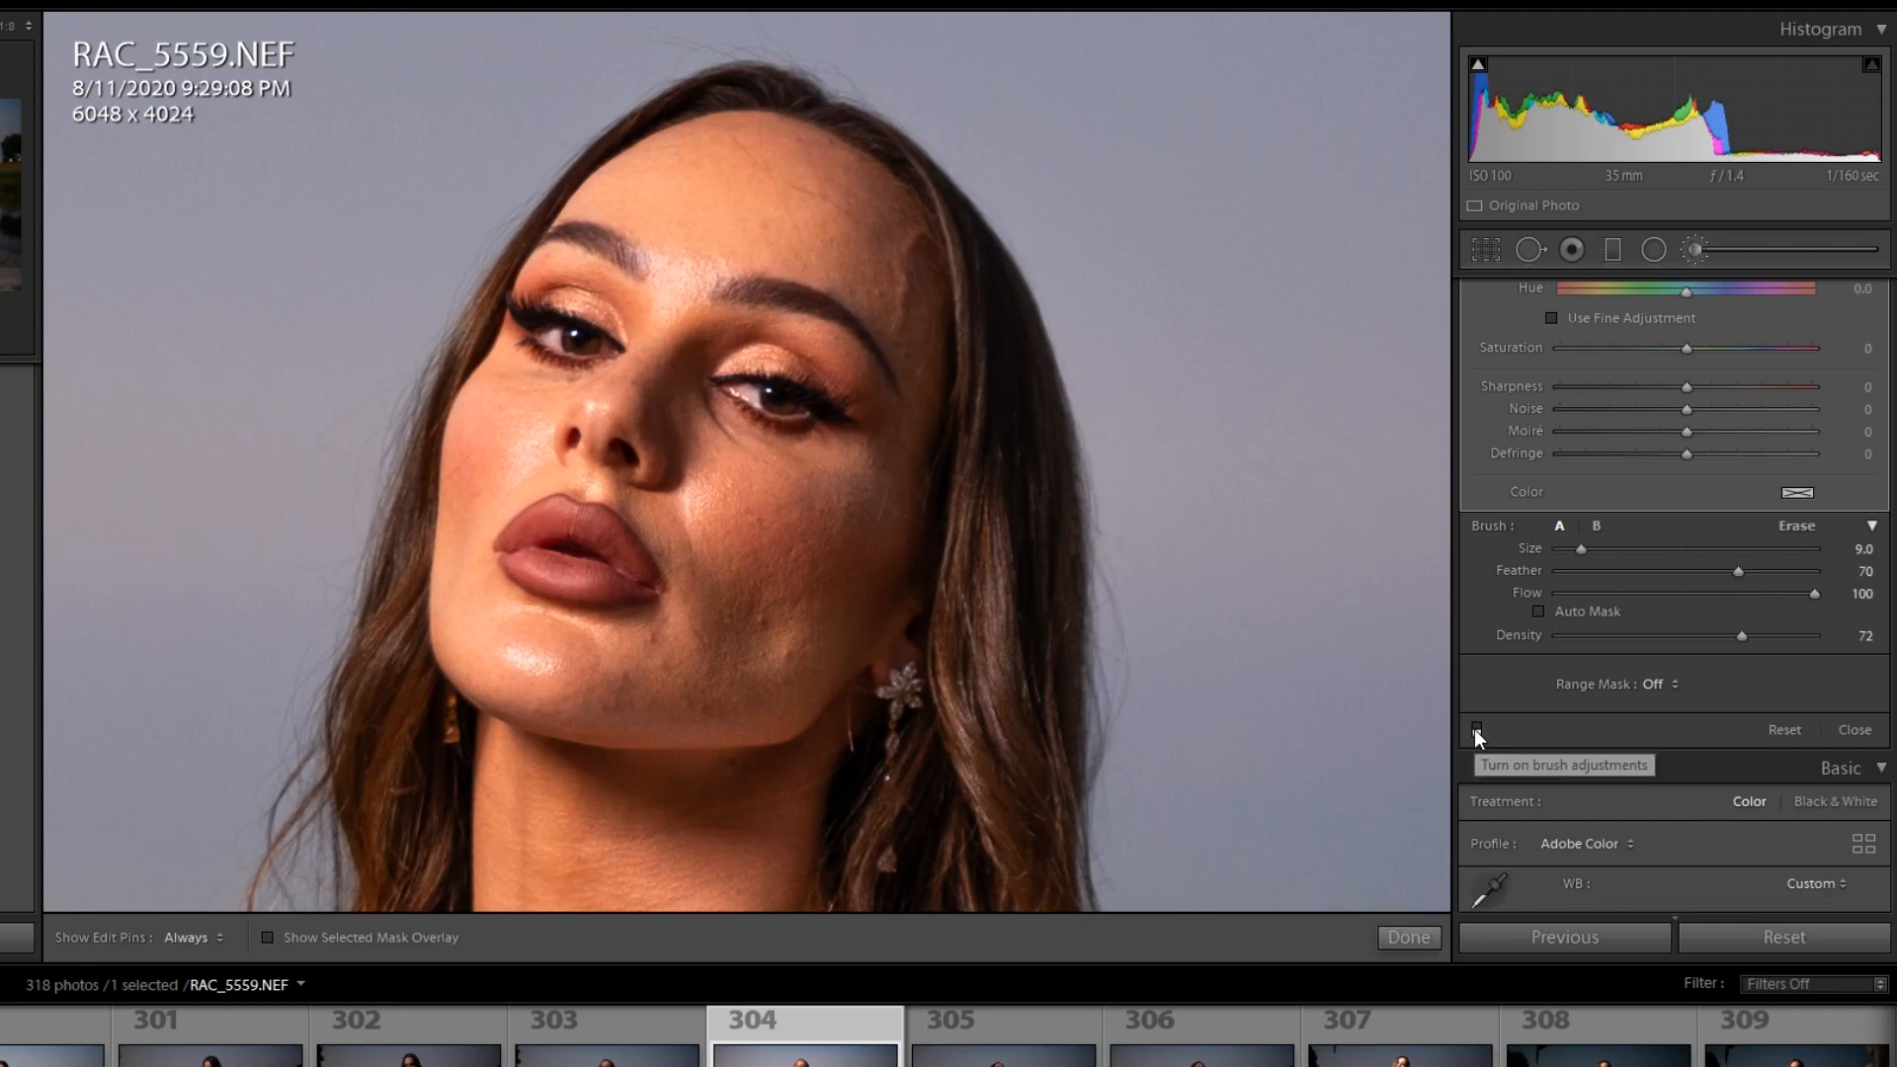
click(1475, 730)
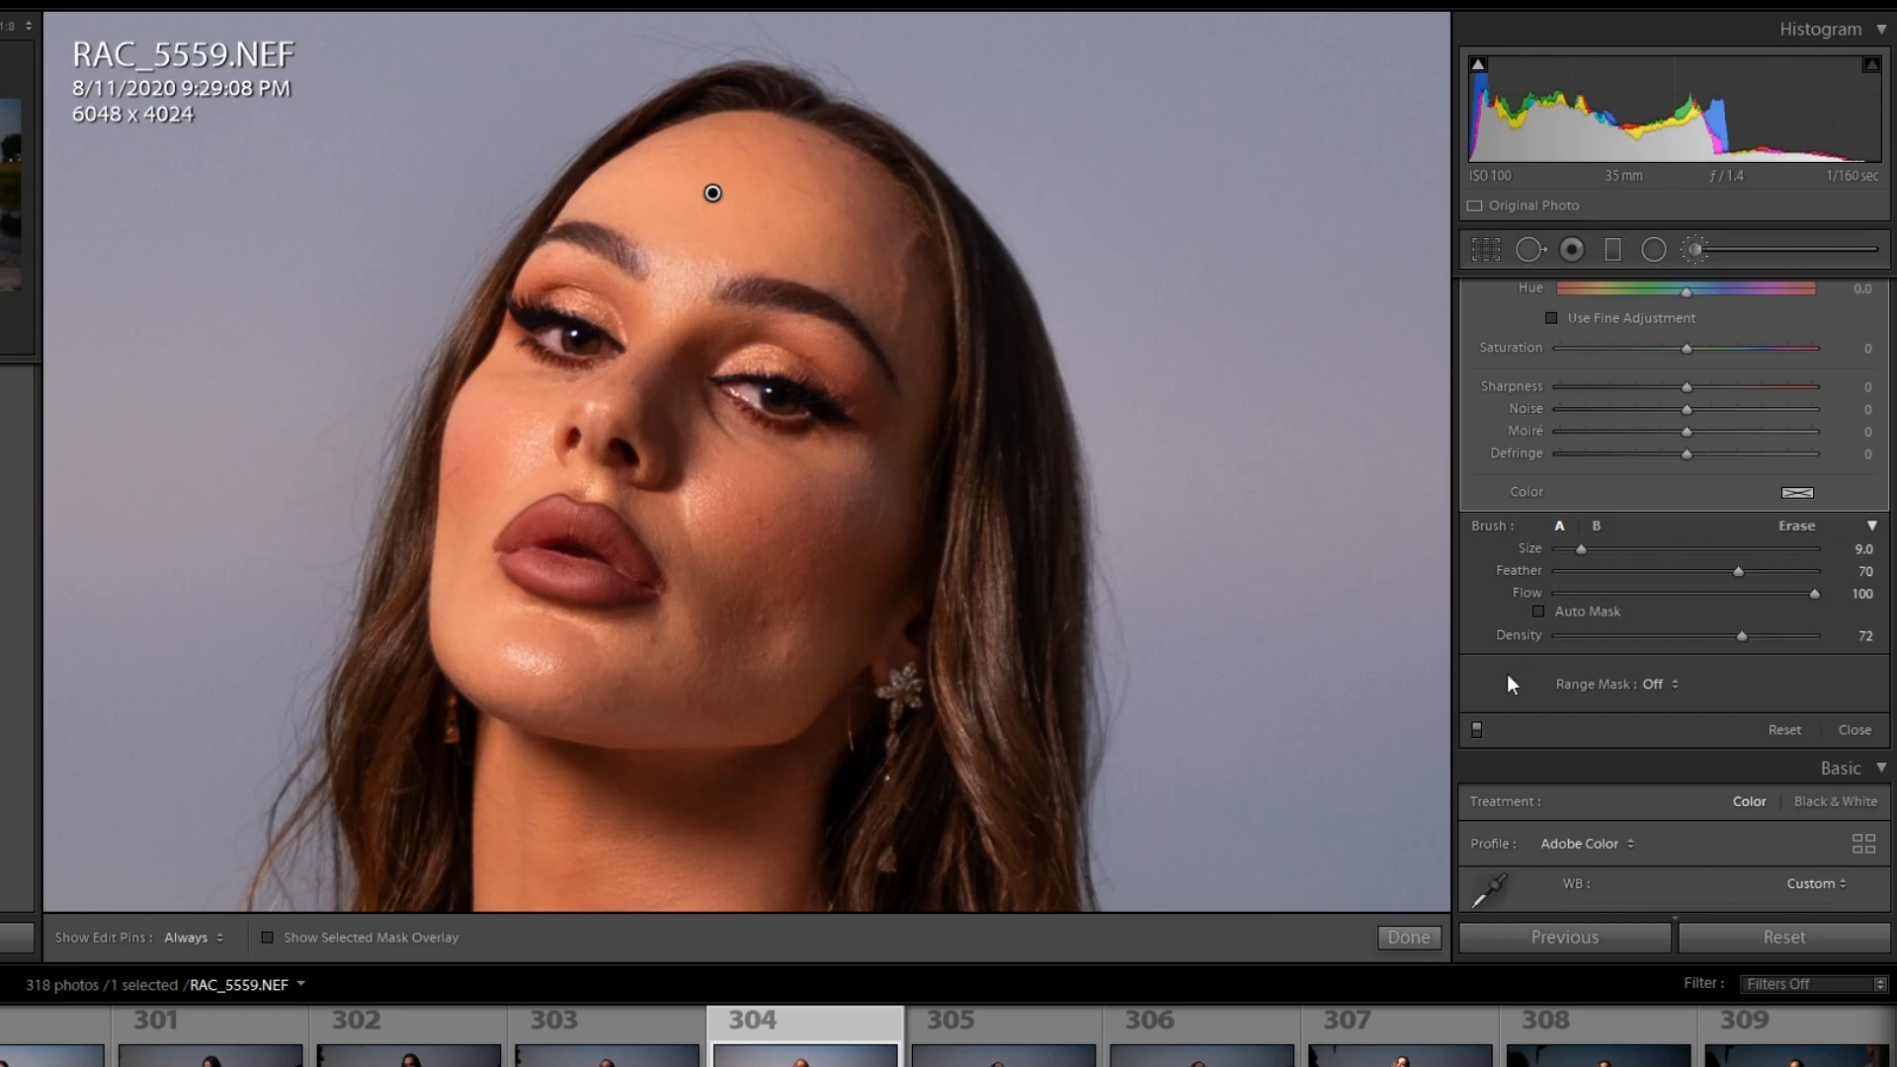
scroll(1604, 778, down, 2)
scroll(1605, 779, down, 8)
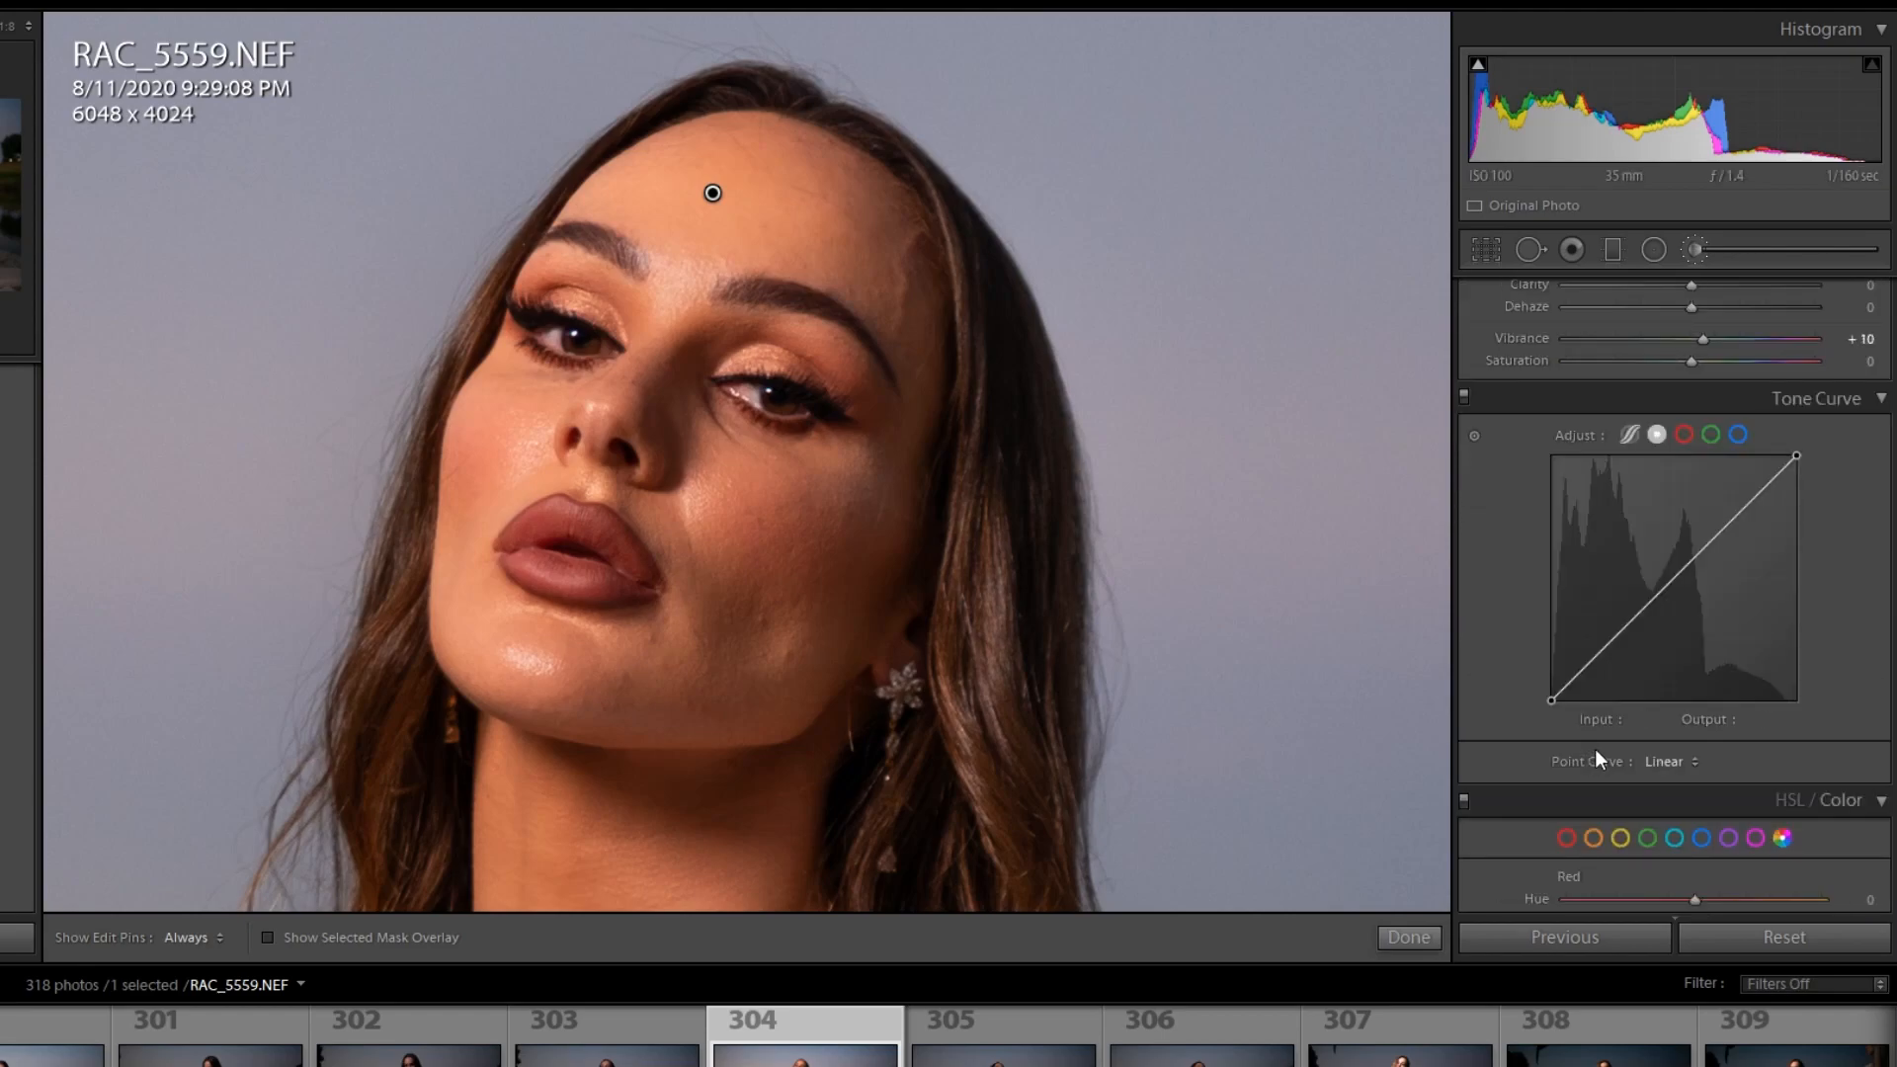
scroll(1592, 748, up, 4)
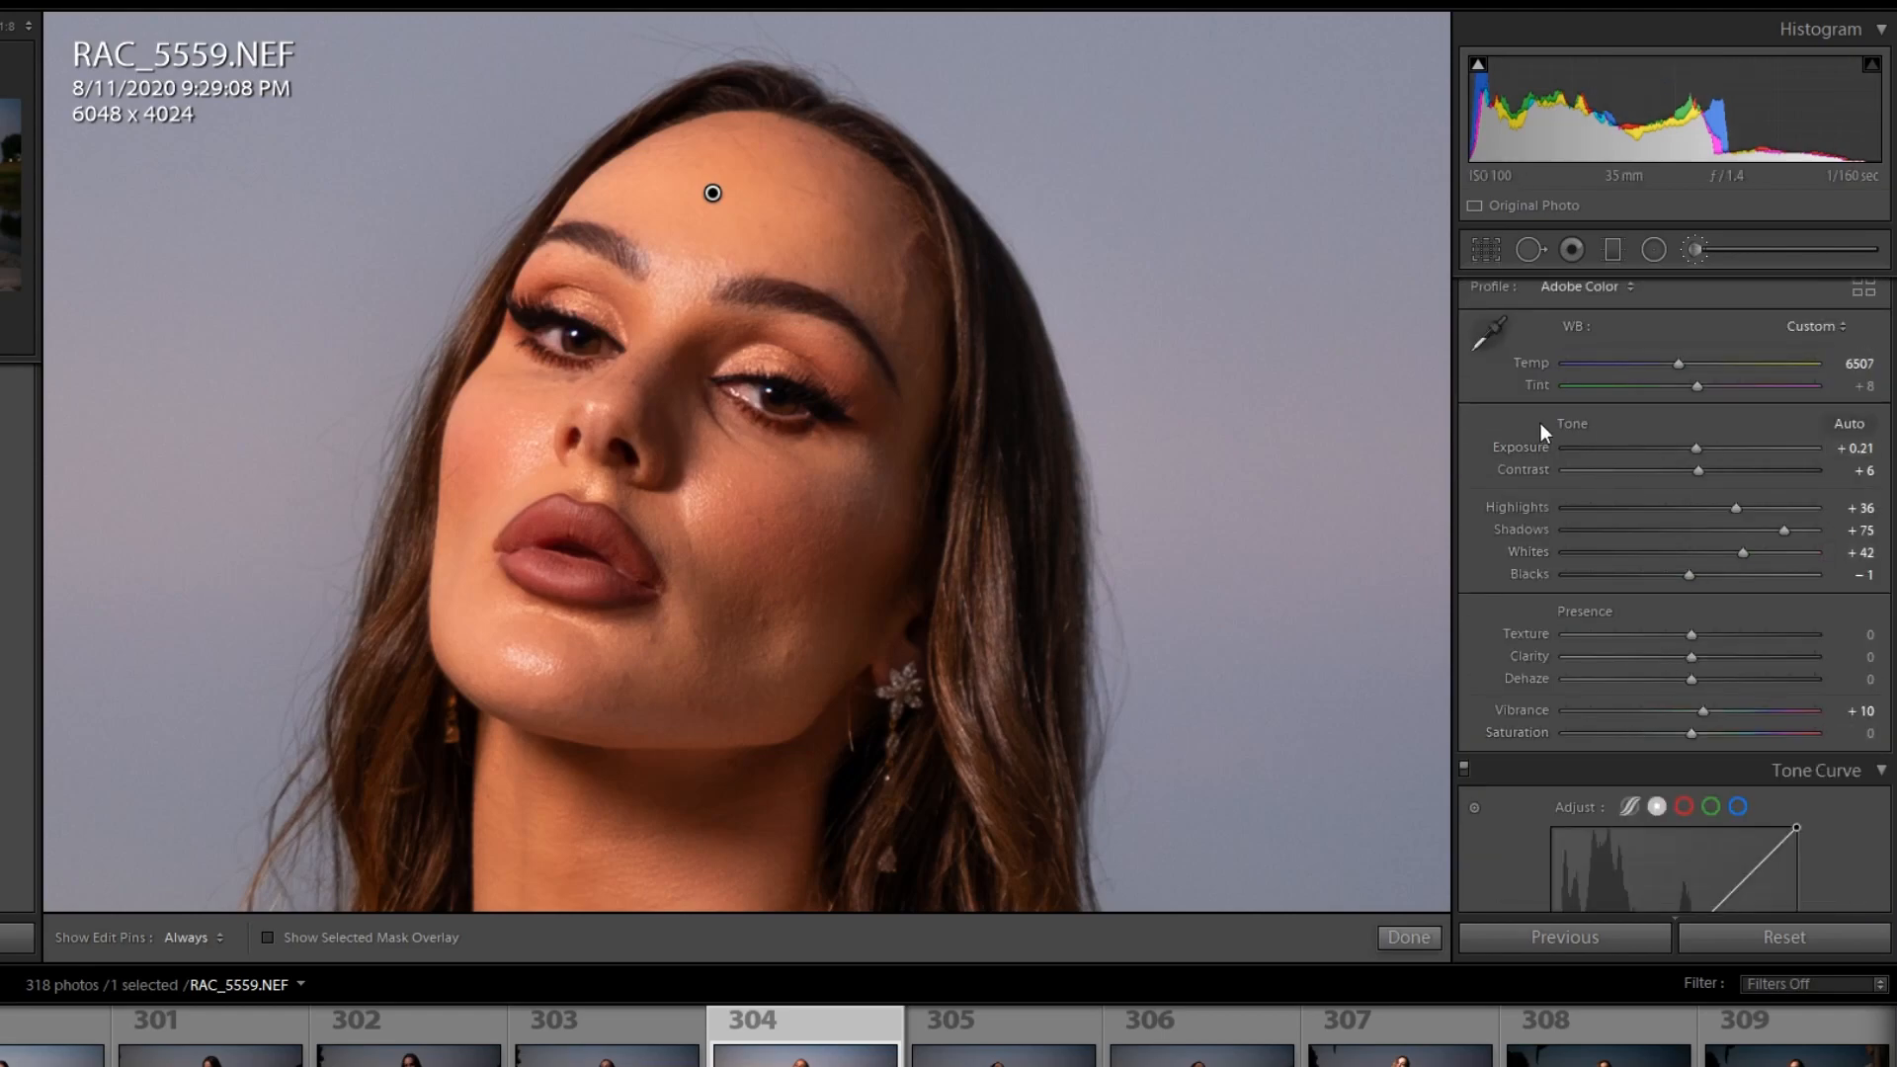
scroll(1538, 640, up, 2)
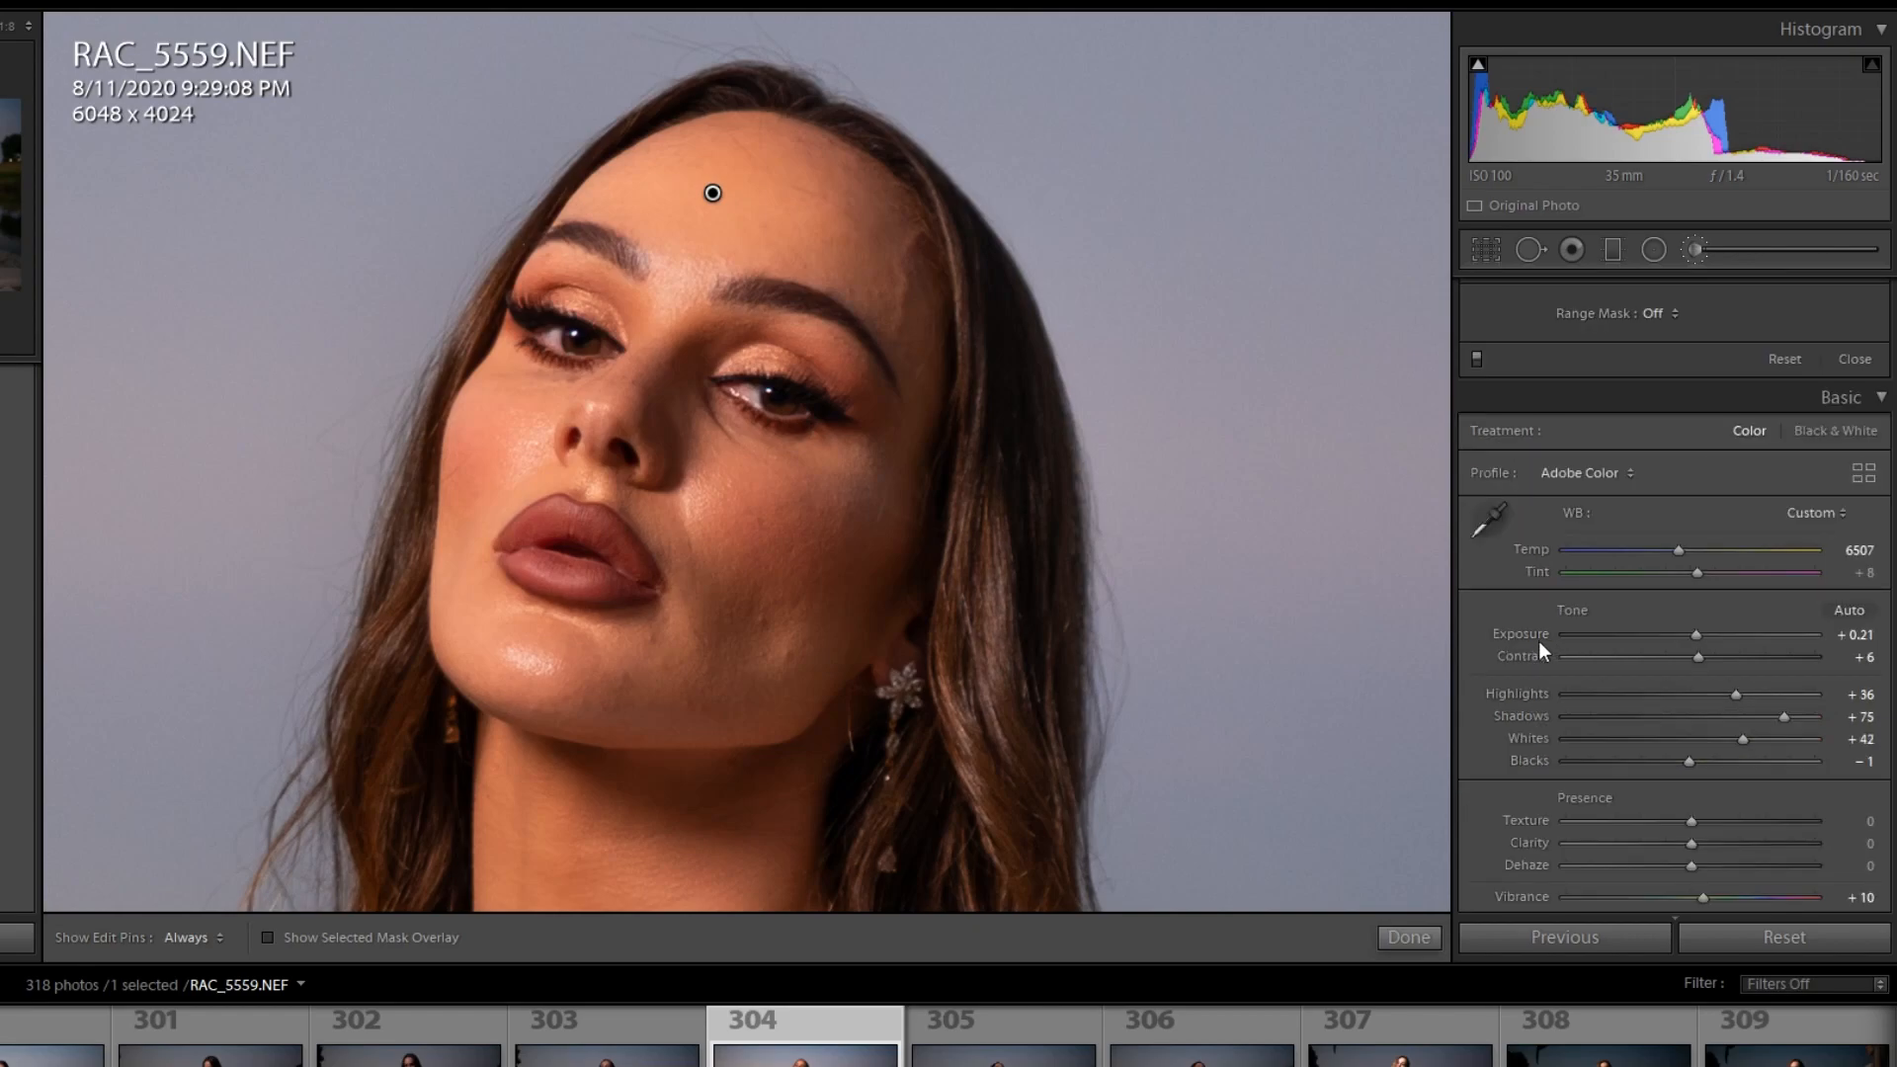
scroll(1531, 633, down, 5)
scroll(1532, 640, down, 10)
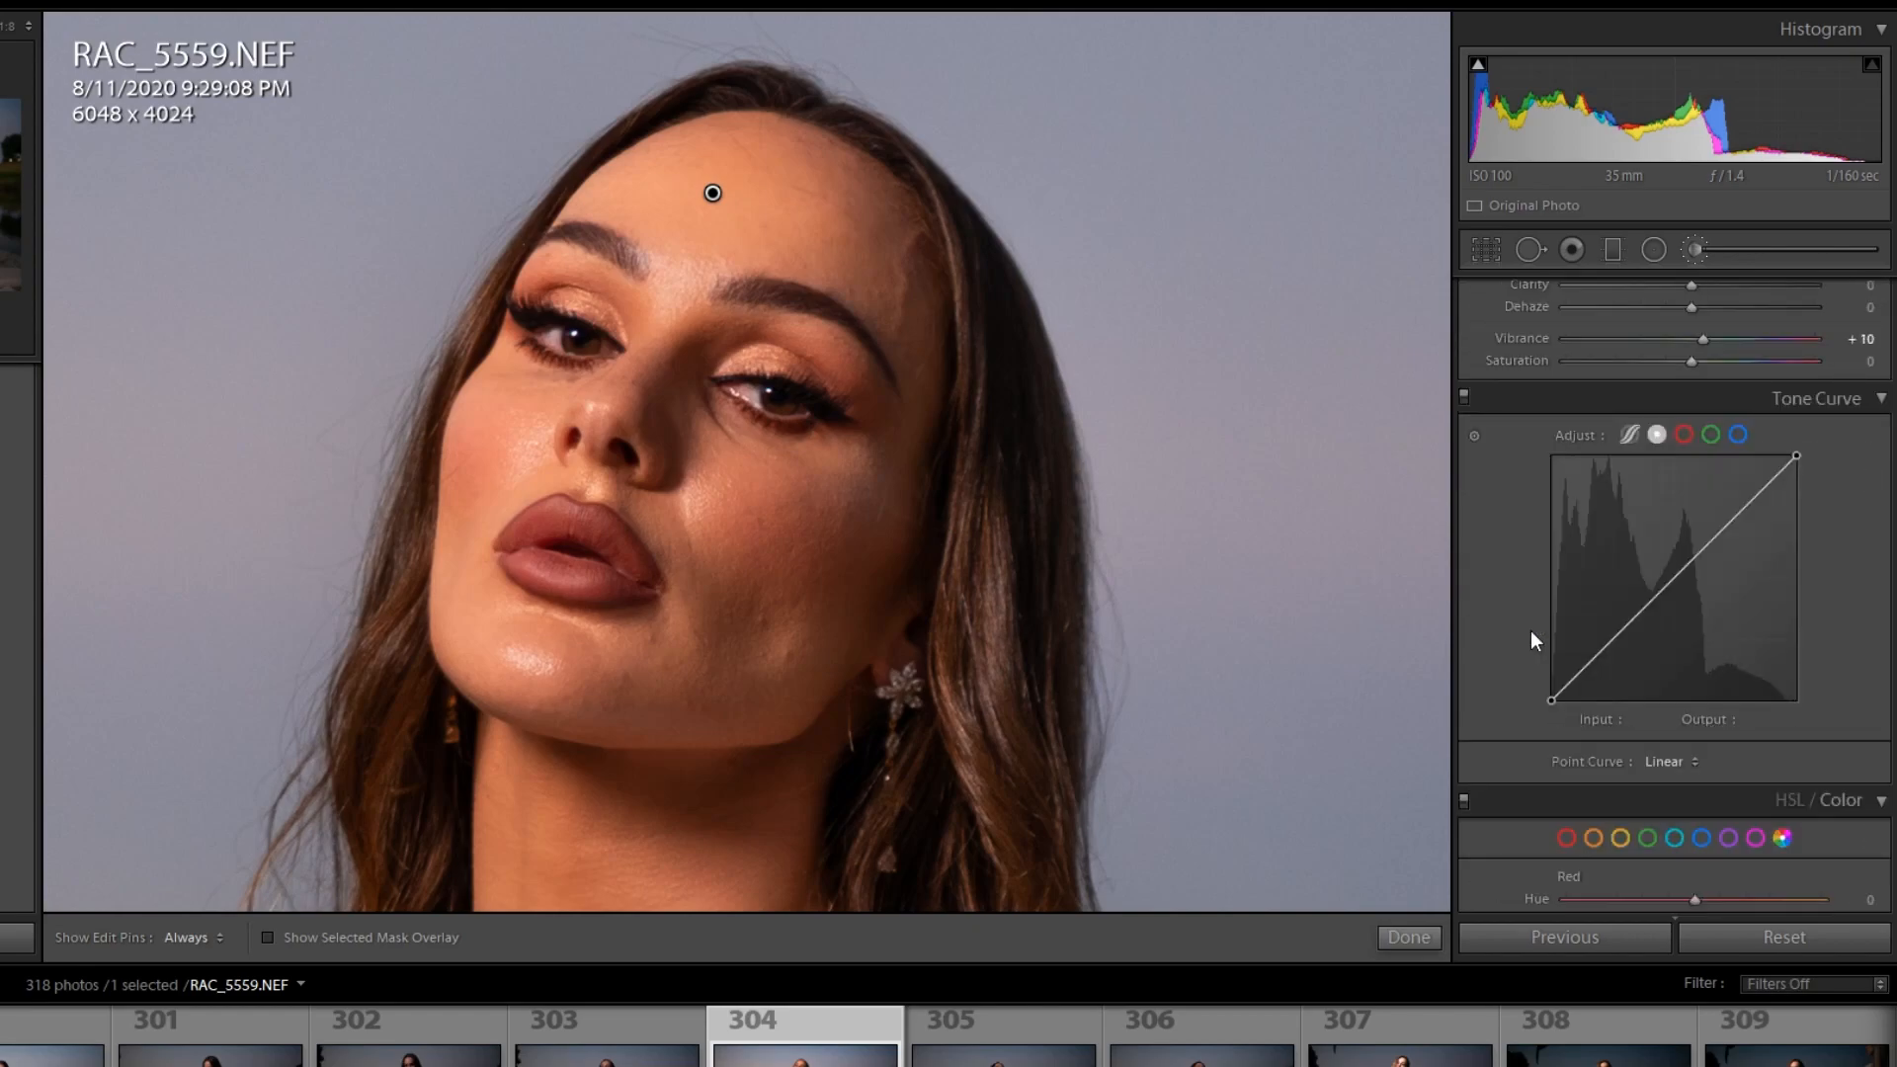
scroll(1531, 640, up, 3)
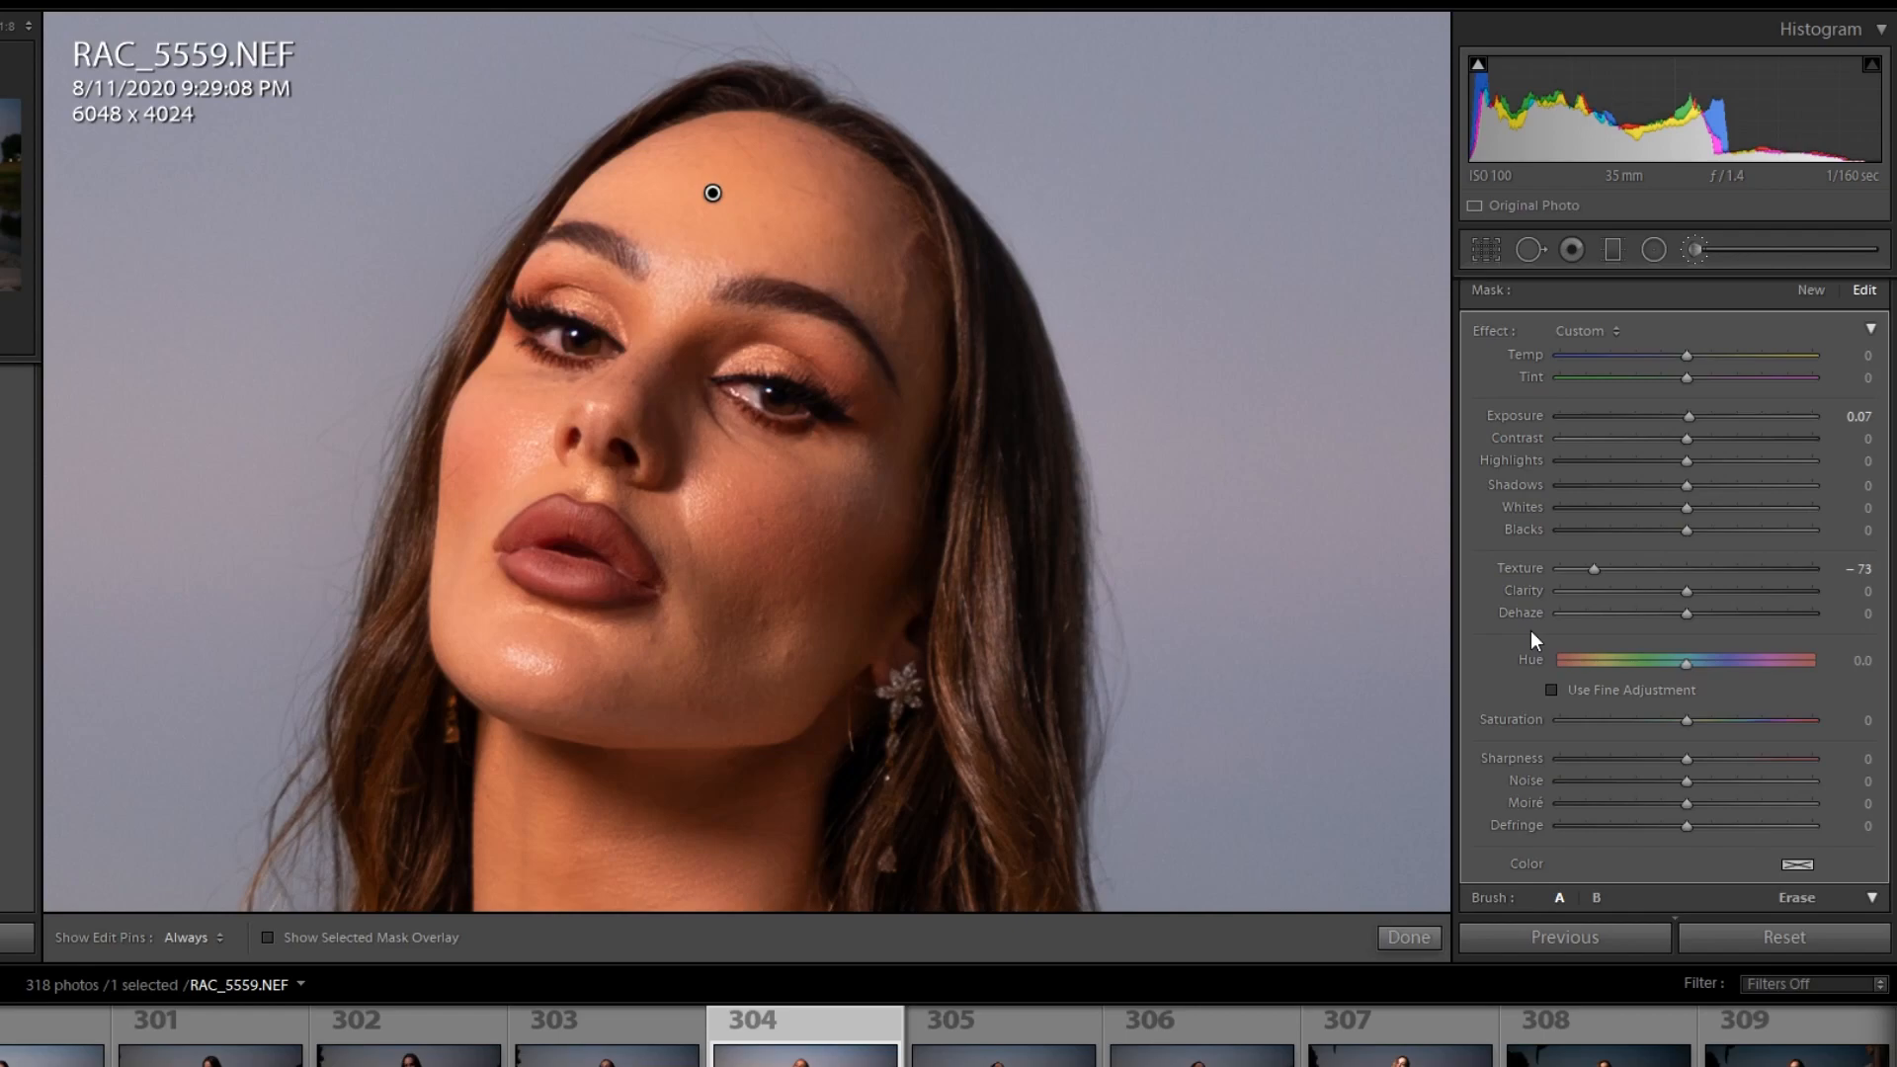
scroll(1532, 640, down, 6)
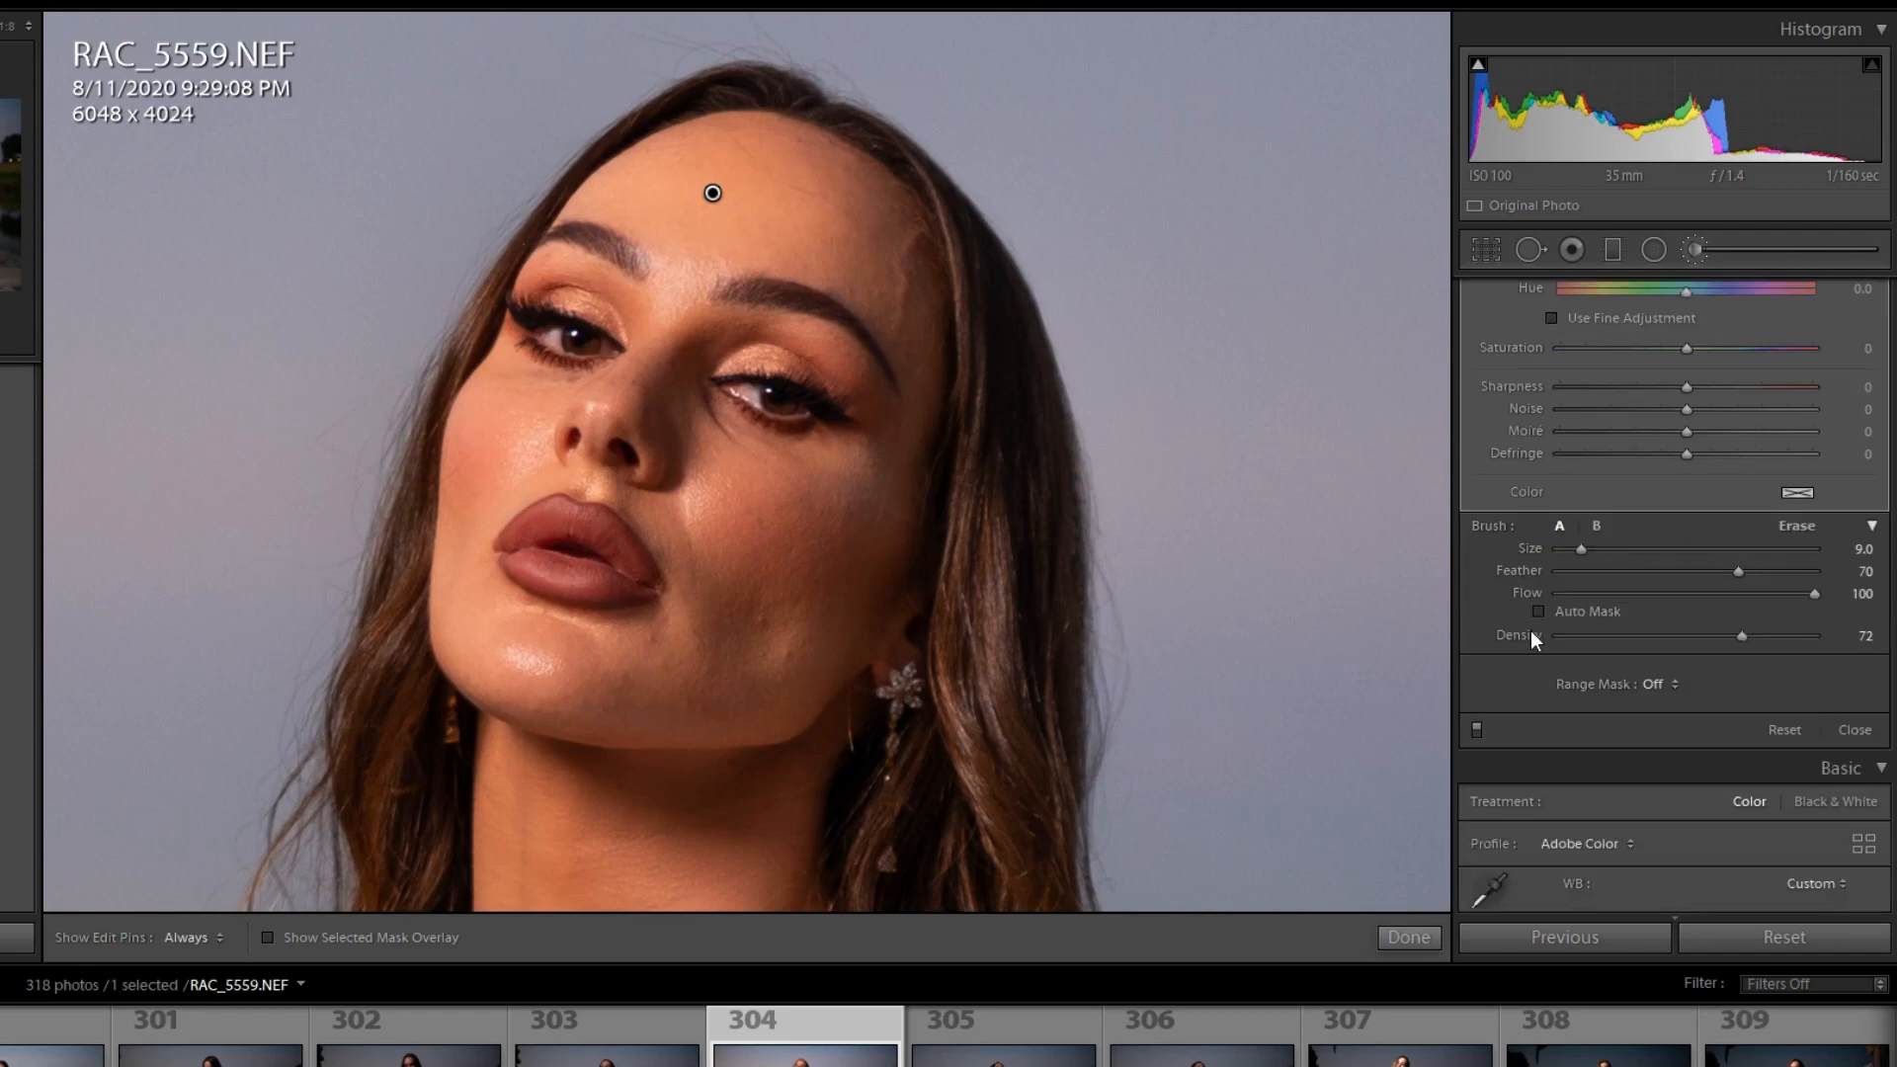
Step: Try a Luminance range mask of 66/100 on the skin mask and return Range Mask to Off
click(1668, 684)
click(1630, 764)
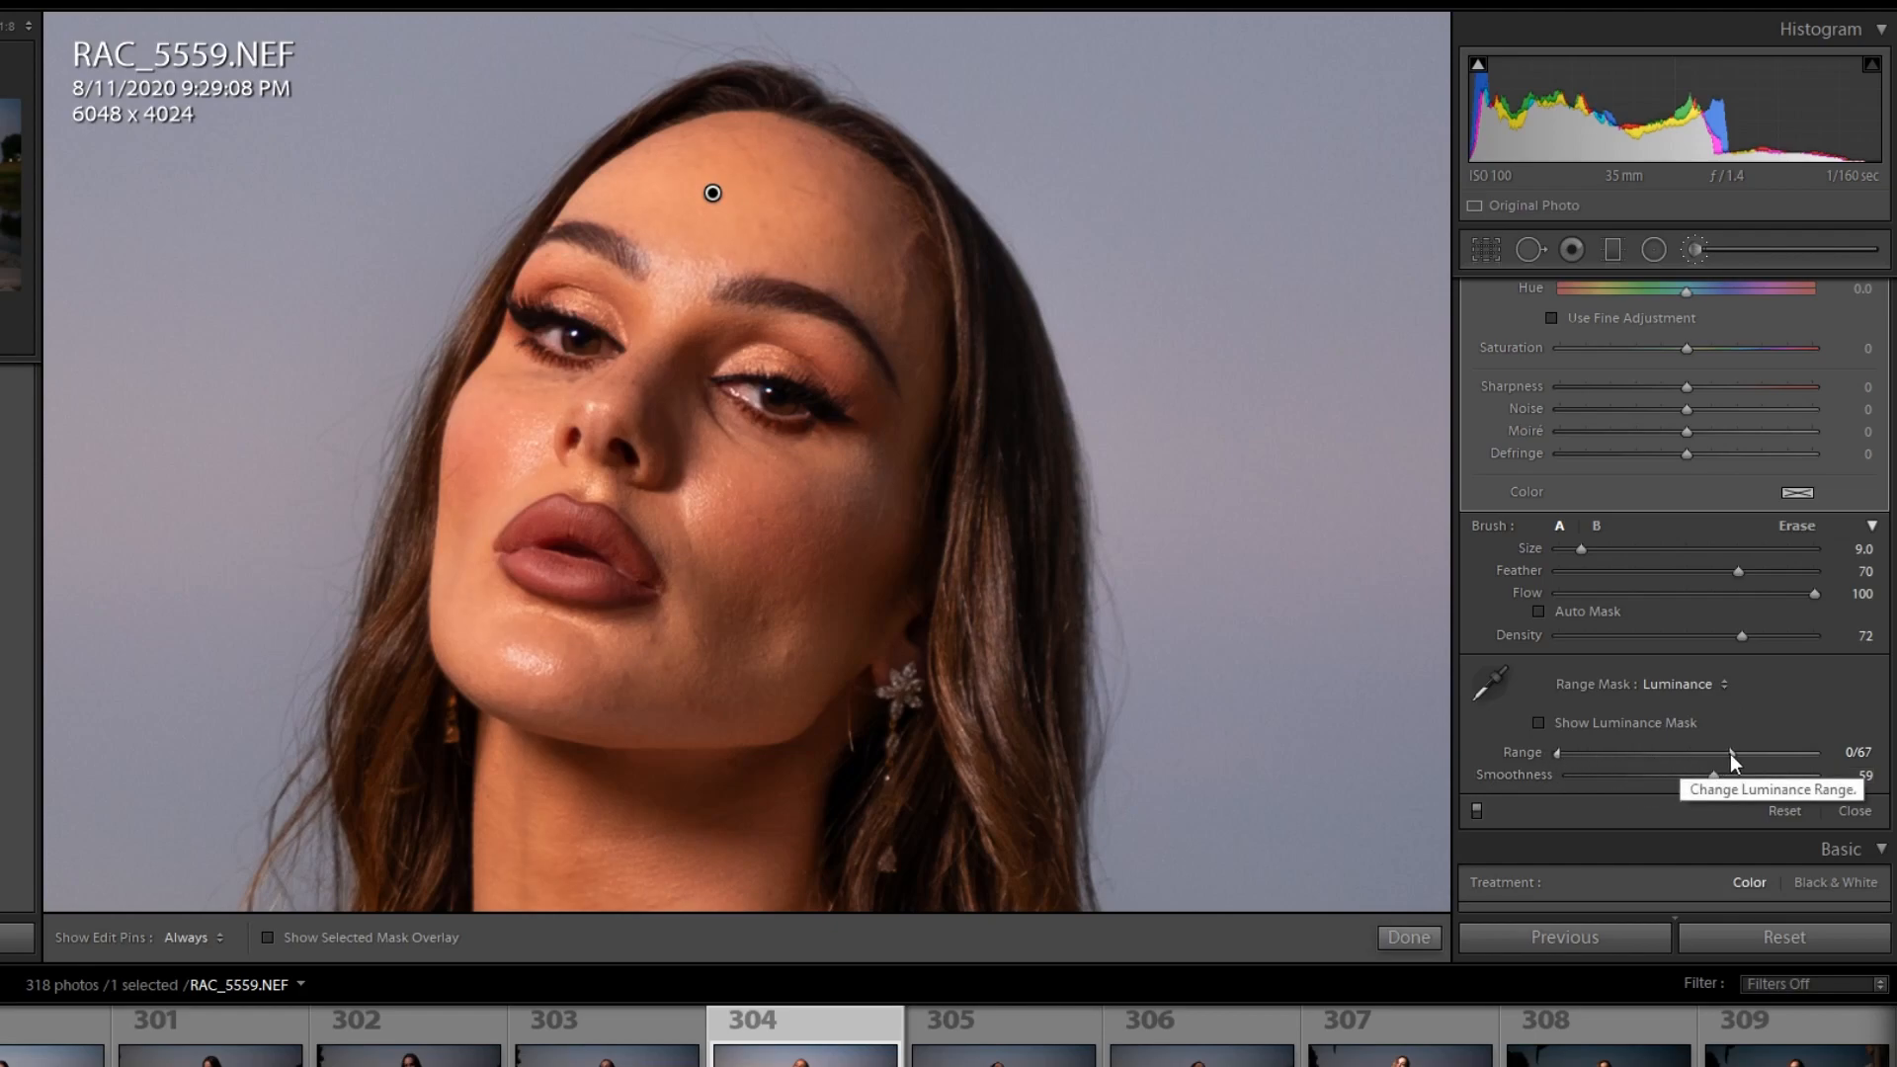
drag(1734, 755, 1839, 757)
drag(1555, 753, 1730, 753)
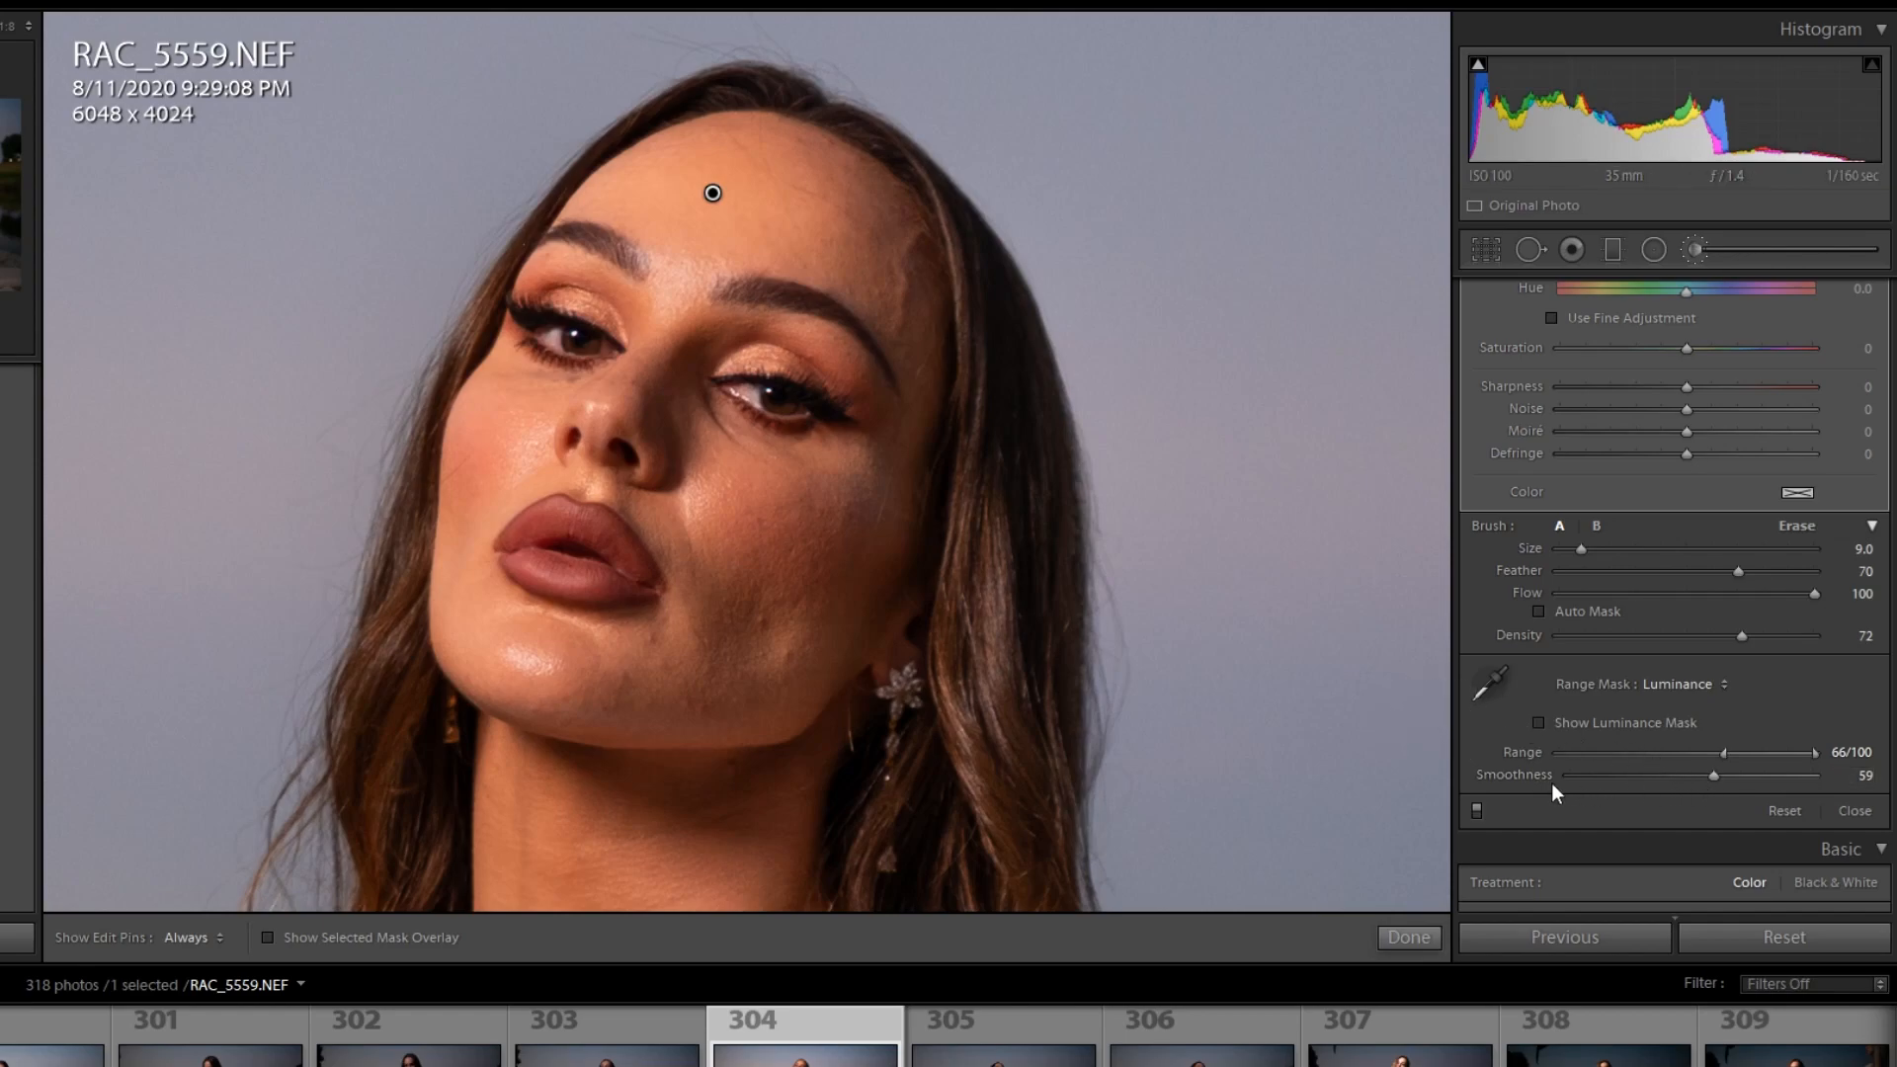
click(1725, 684)
click(1645, 715)
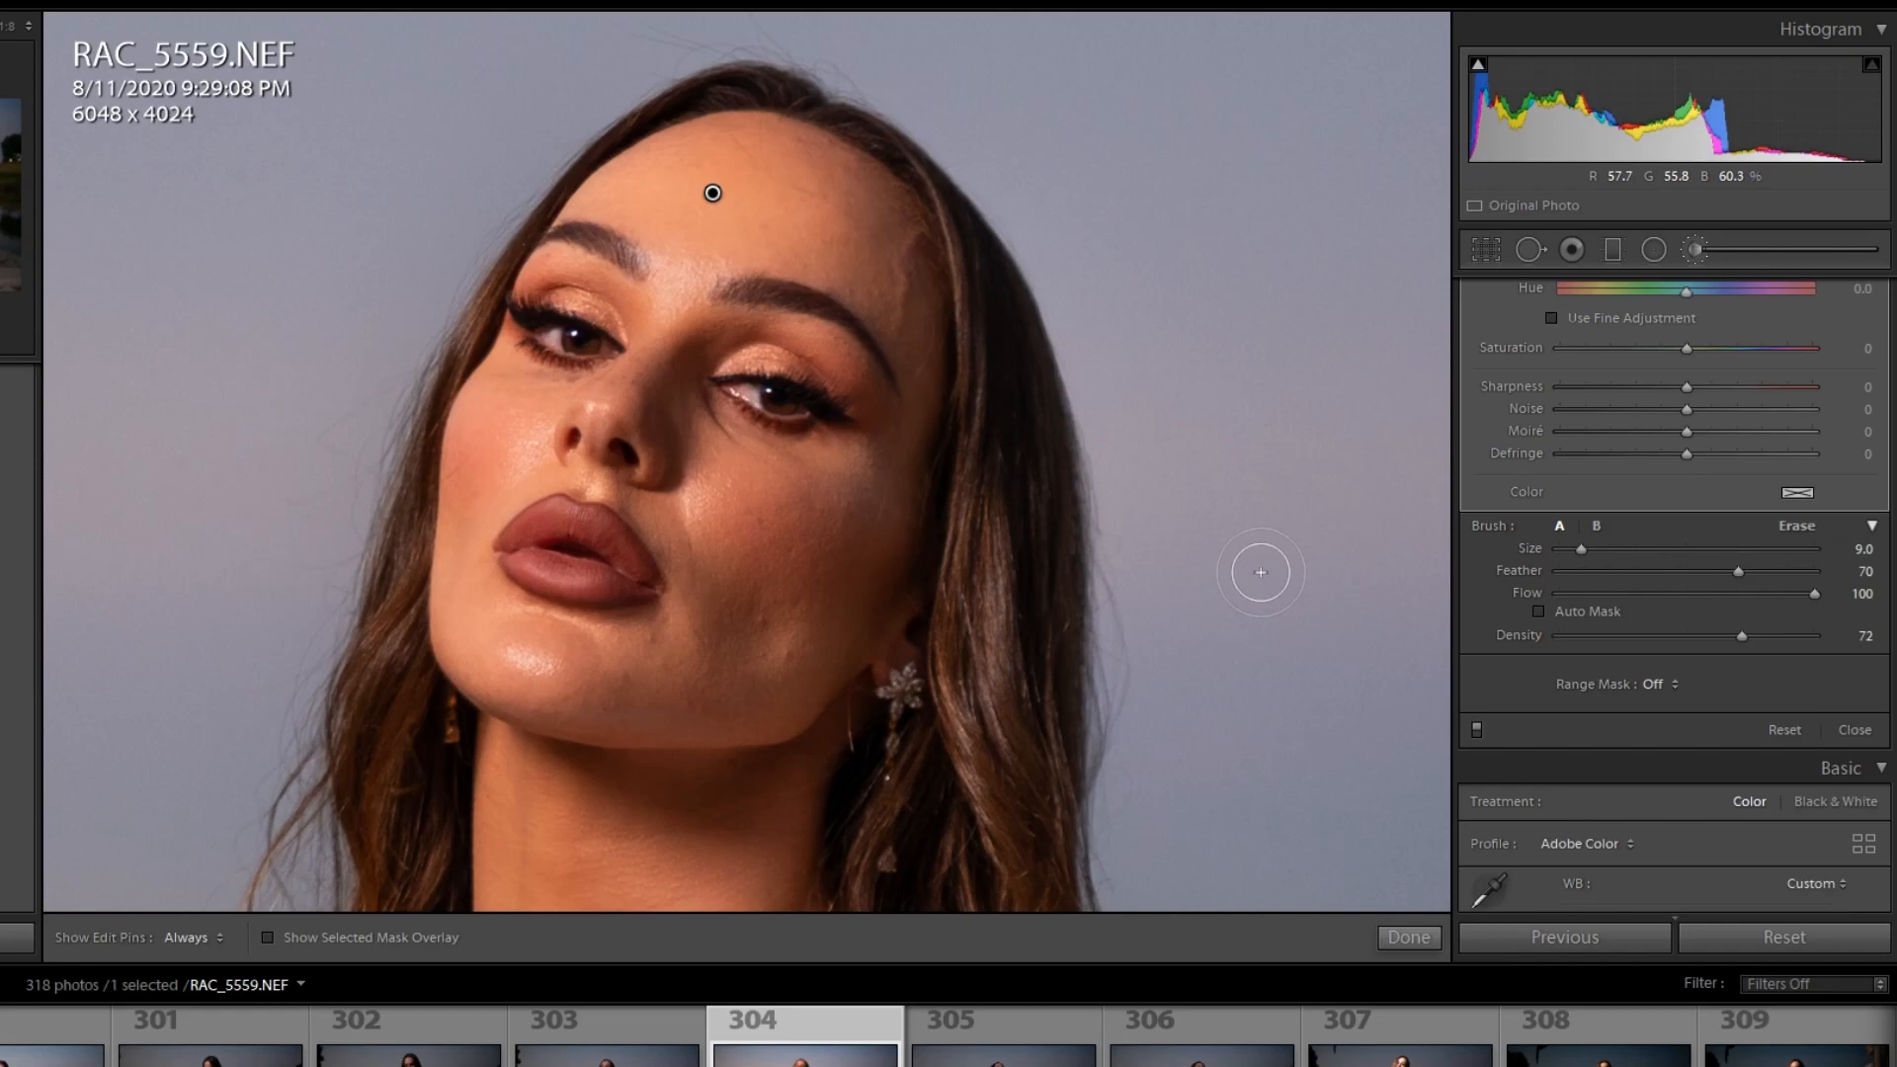
Step: Reopen the Adjustment Brush for a new mask with Exposure 0.56 and brush Flow 25
click(1699, 250)
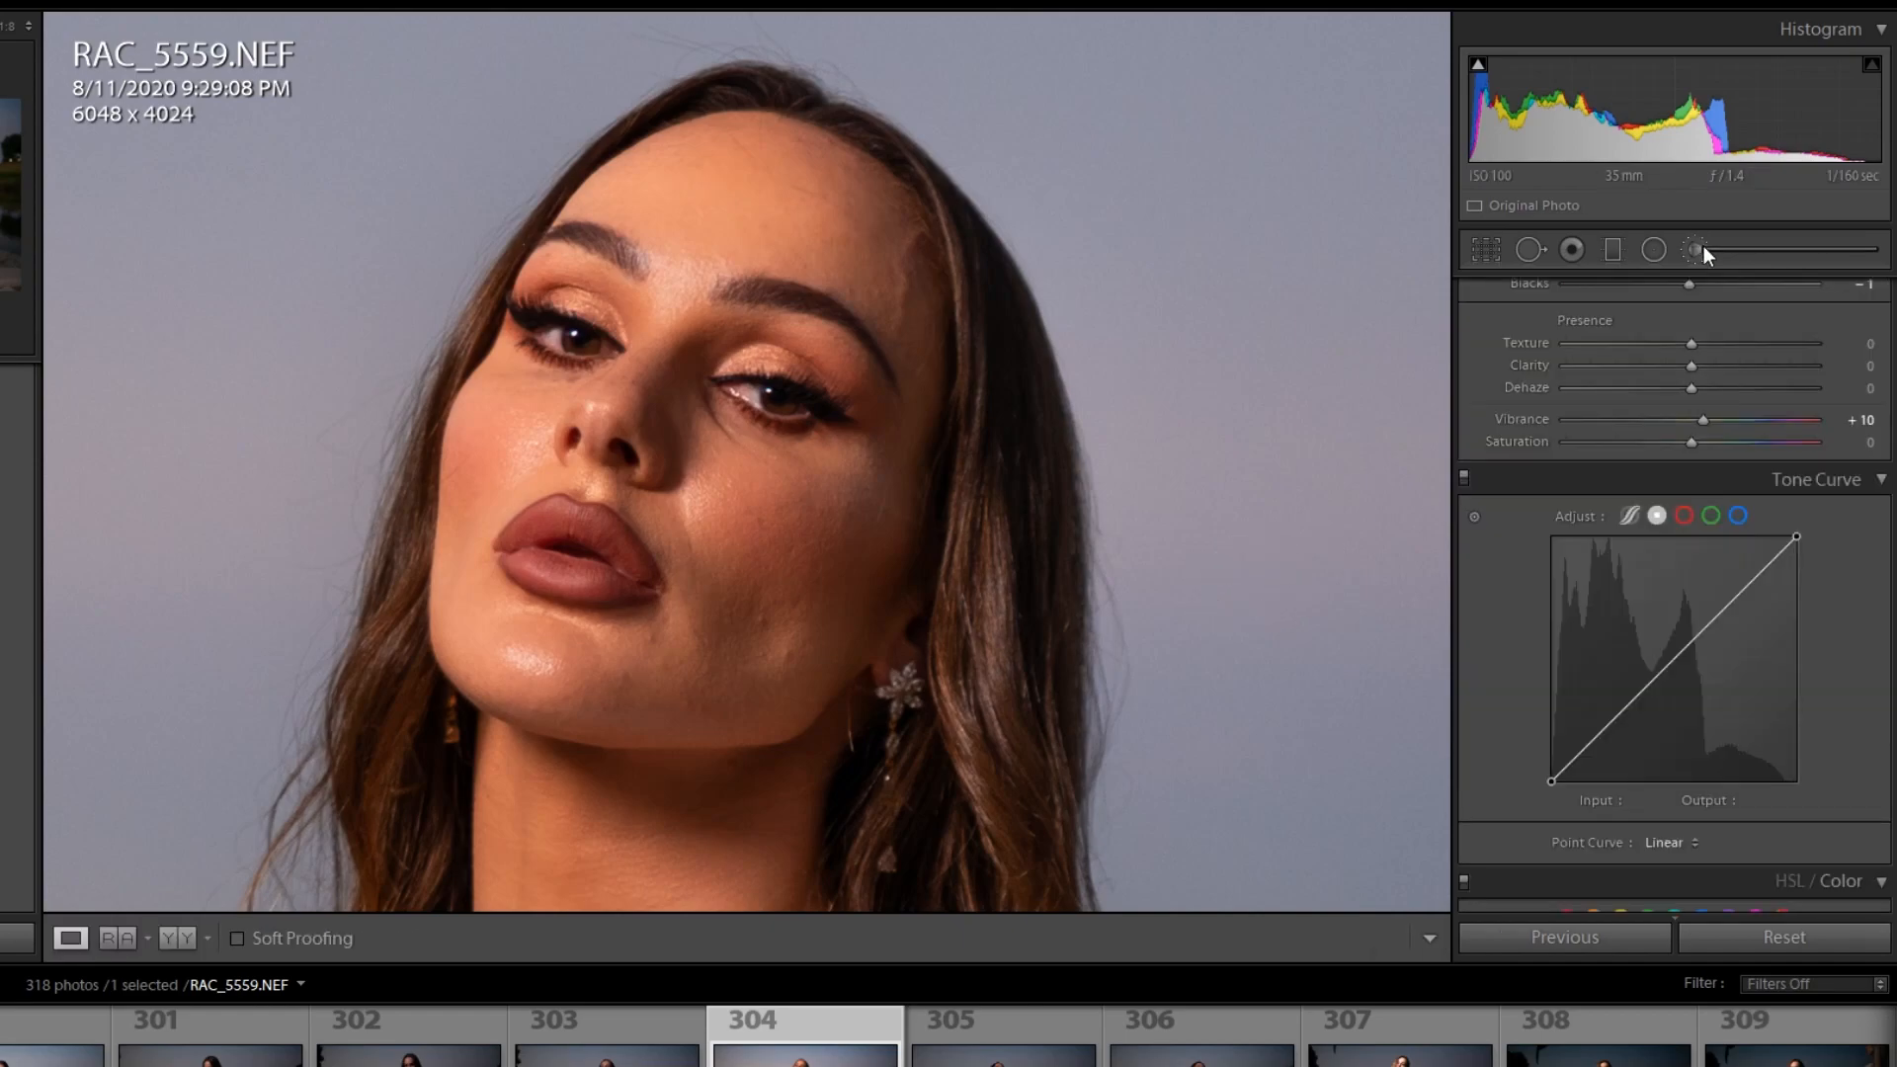
click(1699, 250)
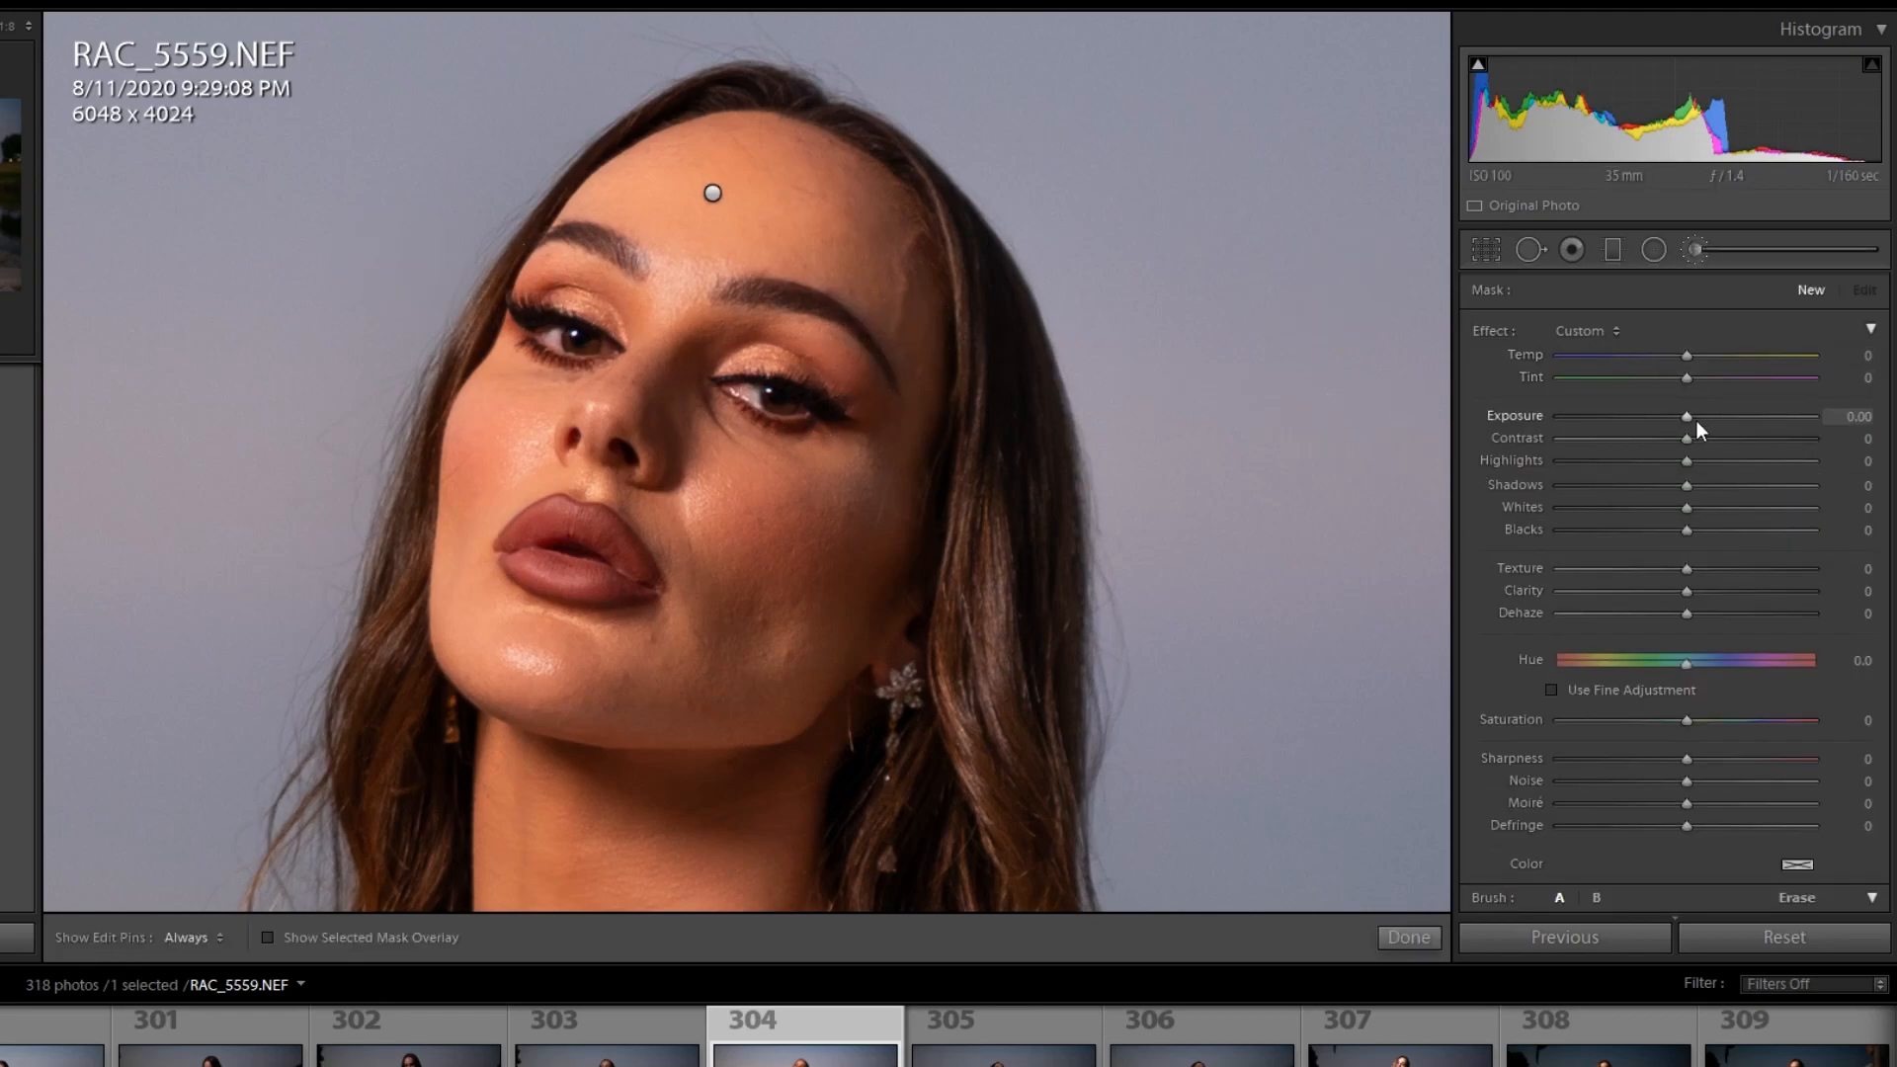
drag(1689, 423, 1702, 428)
scroll(1729, 529, down, 5)
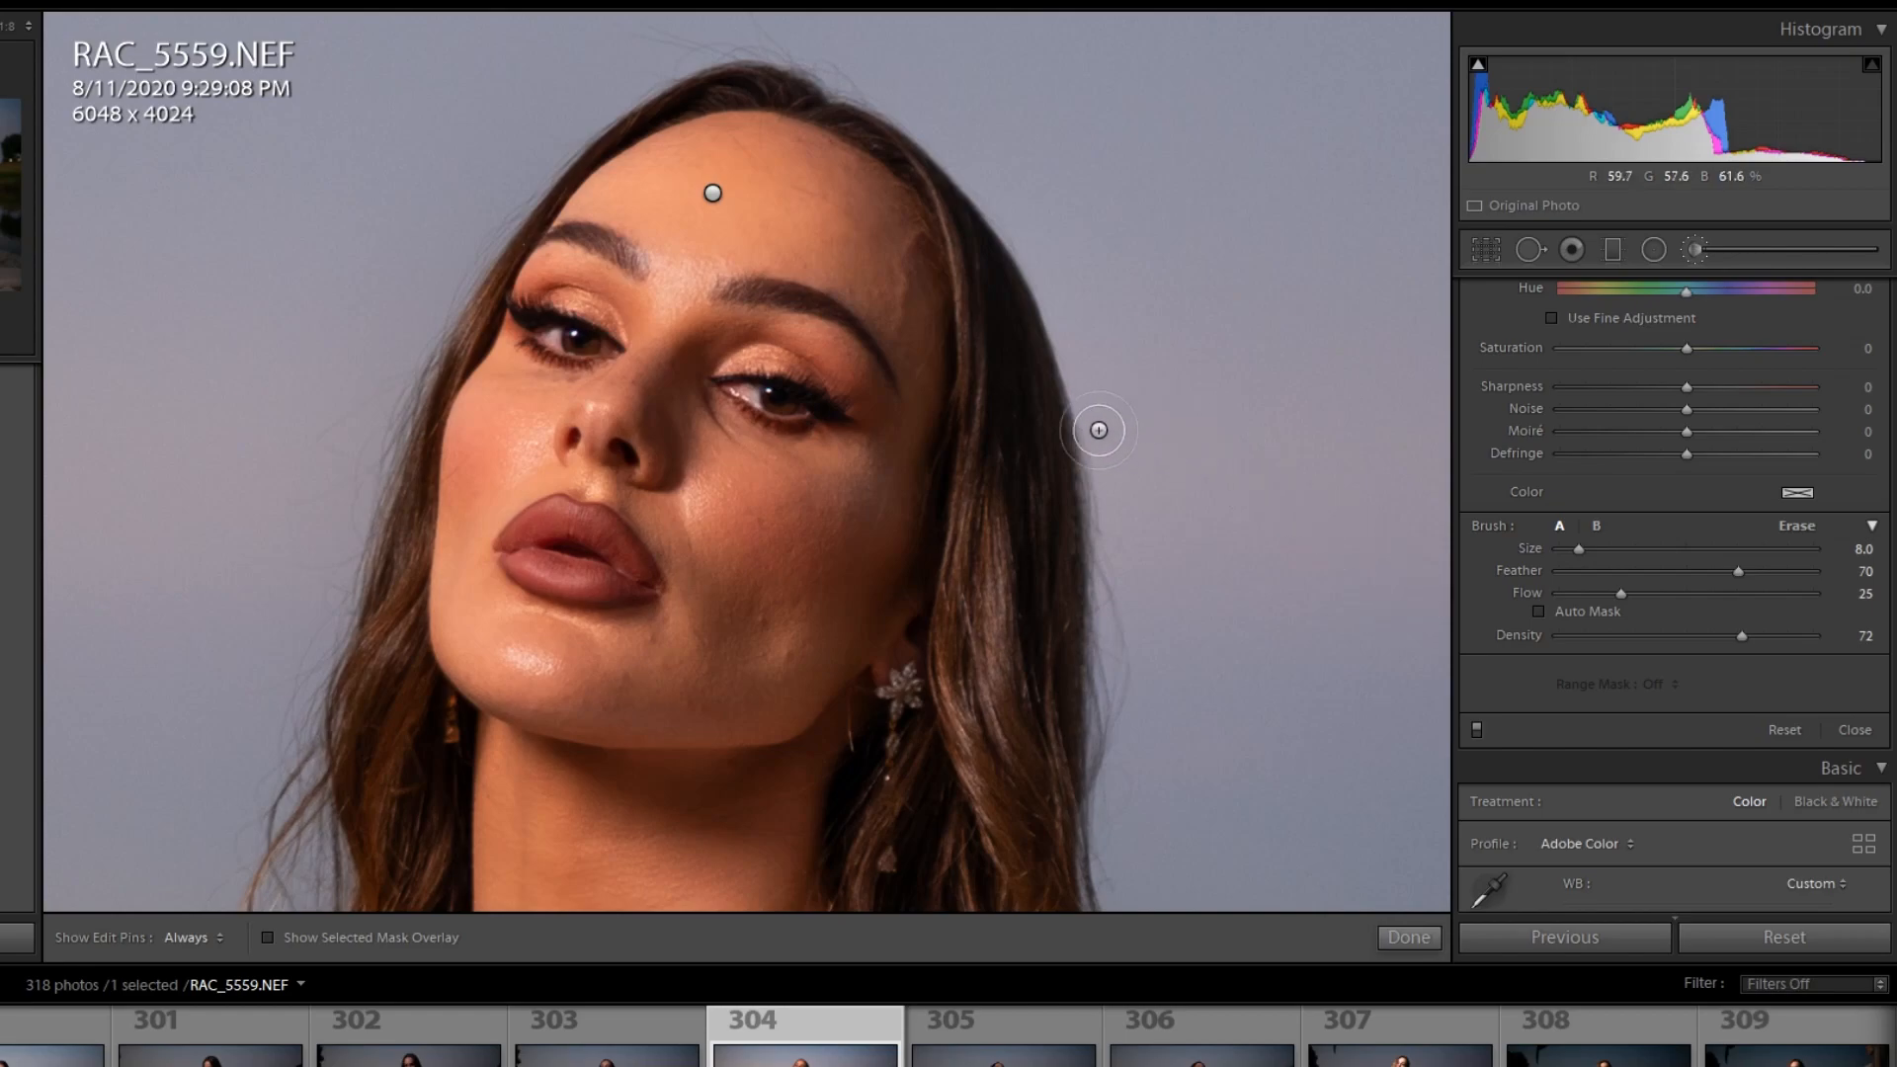
Step: Paint the brightening mask along the highlight of the nose, starting with brush size 4
scroll(623, 376, down, 2)
scroll(627, 366, down, 2)
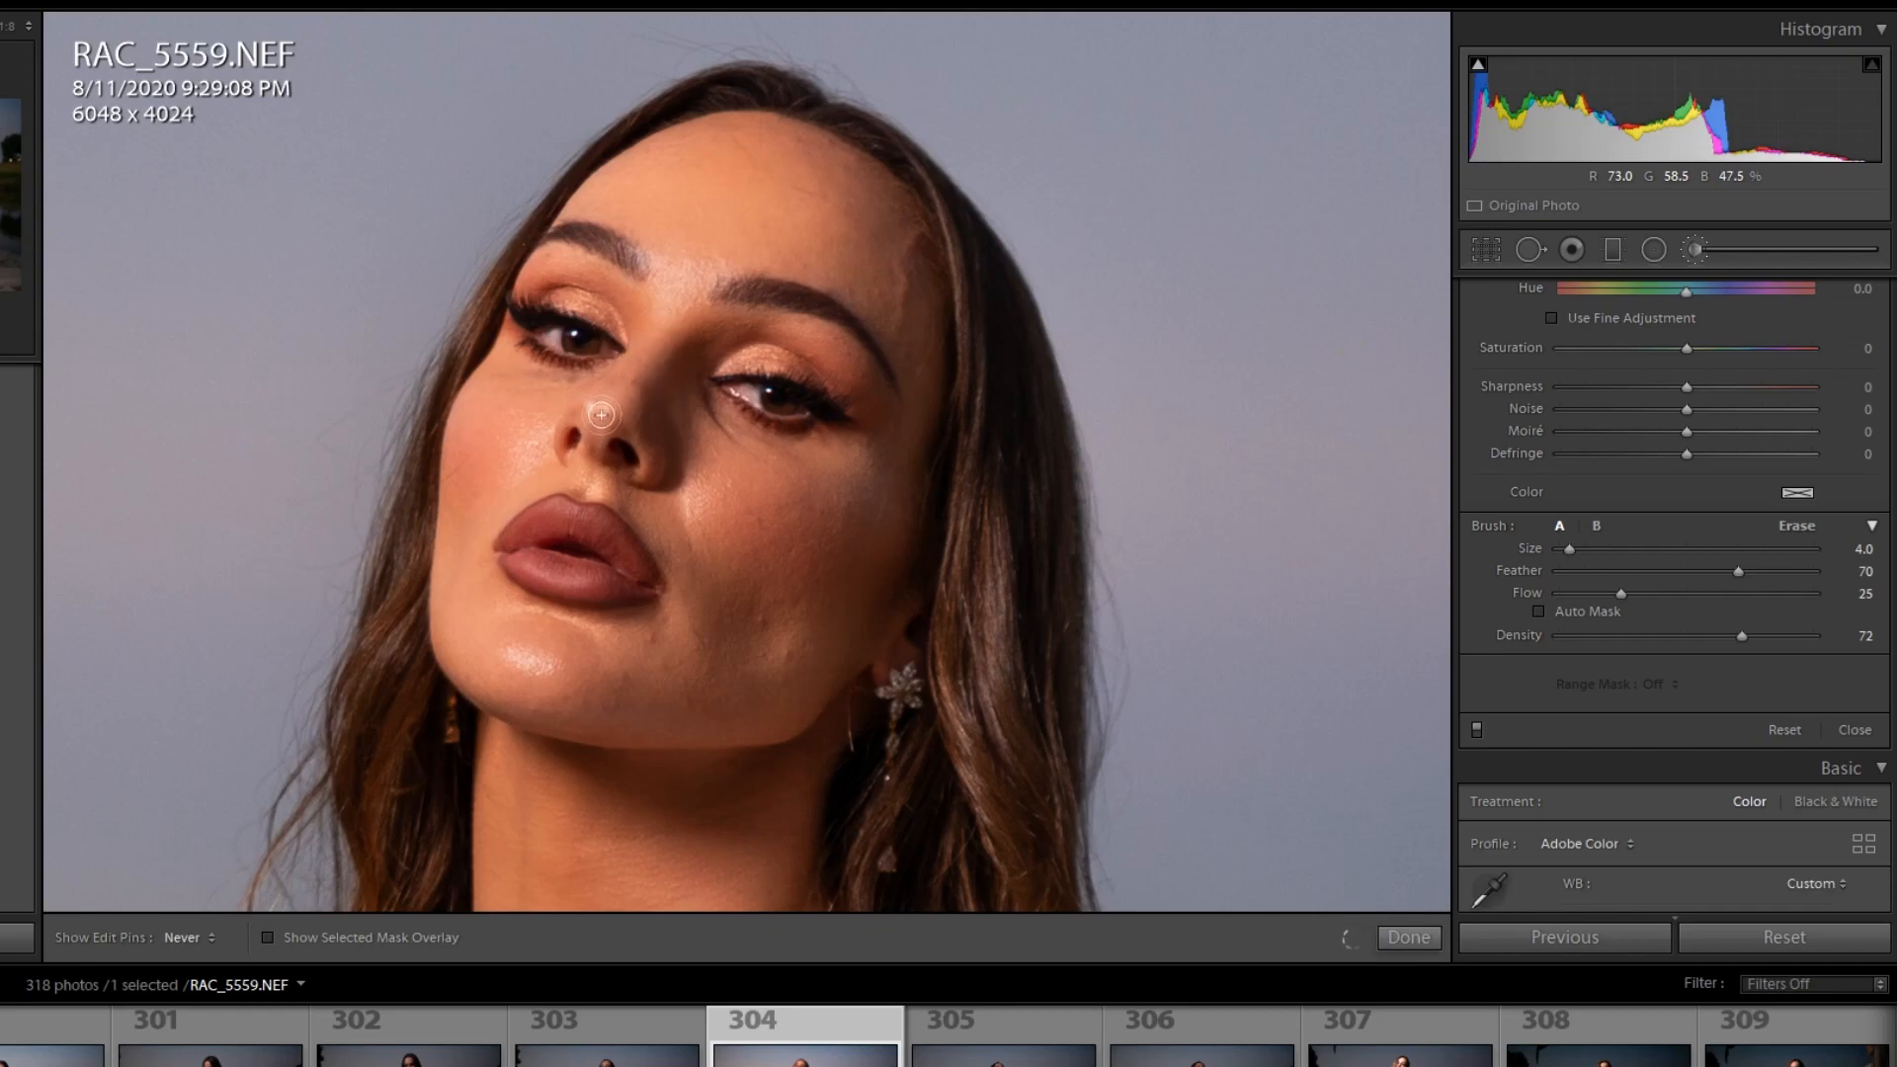
key(h)
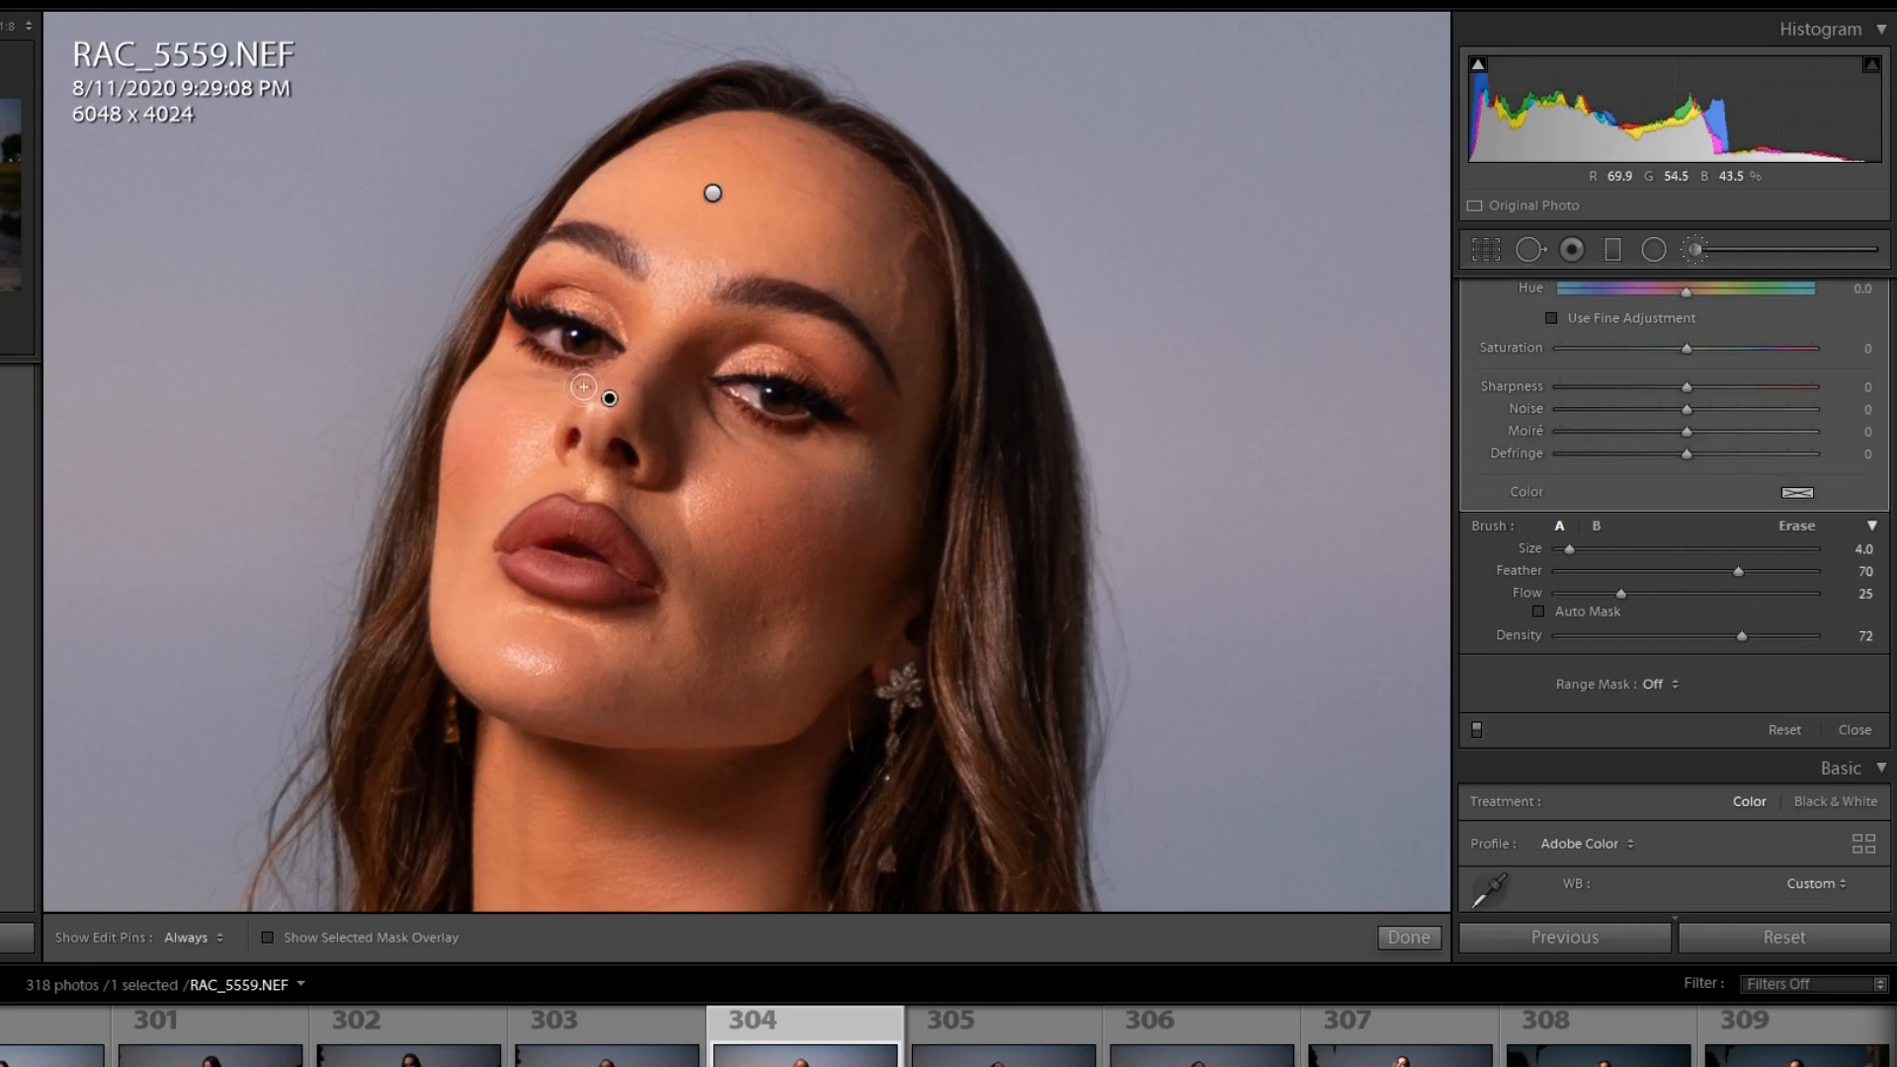
key(h)
scroll(678, 388, up, 2)
key(h)
key(h)
key(h)
Step: Brighten the forehead with brush size 9 and paint over the cheek on the shadowed side of the face
scroll(665, 223, up, 4)
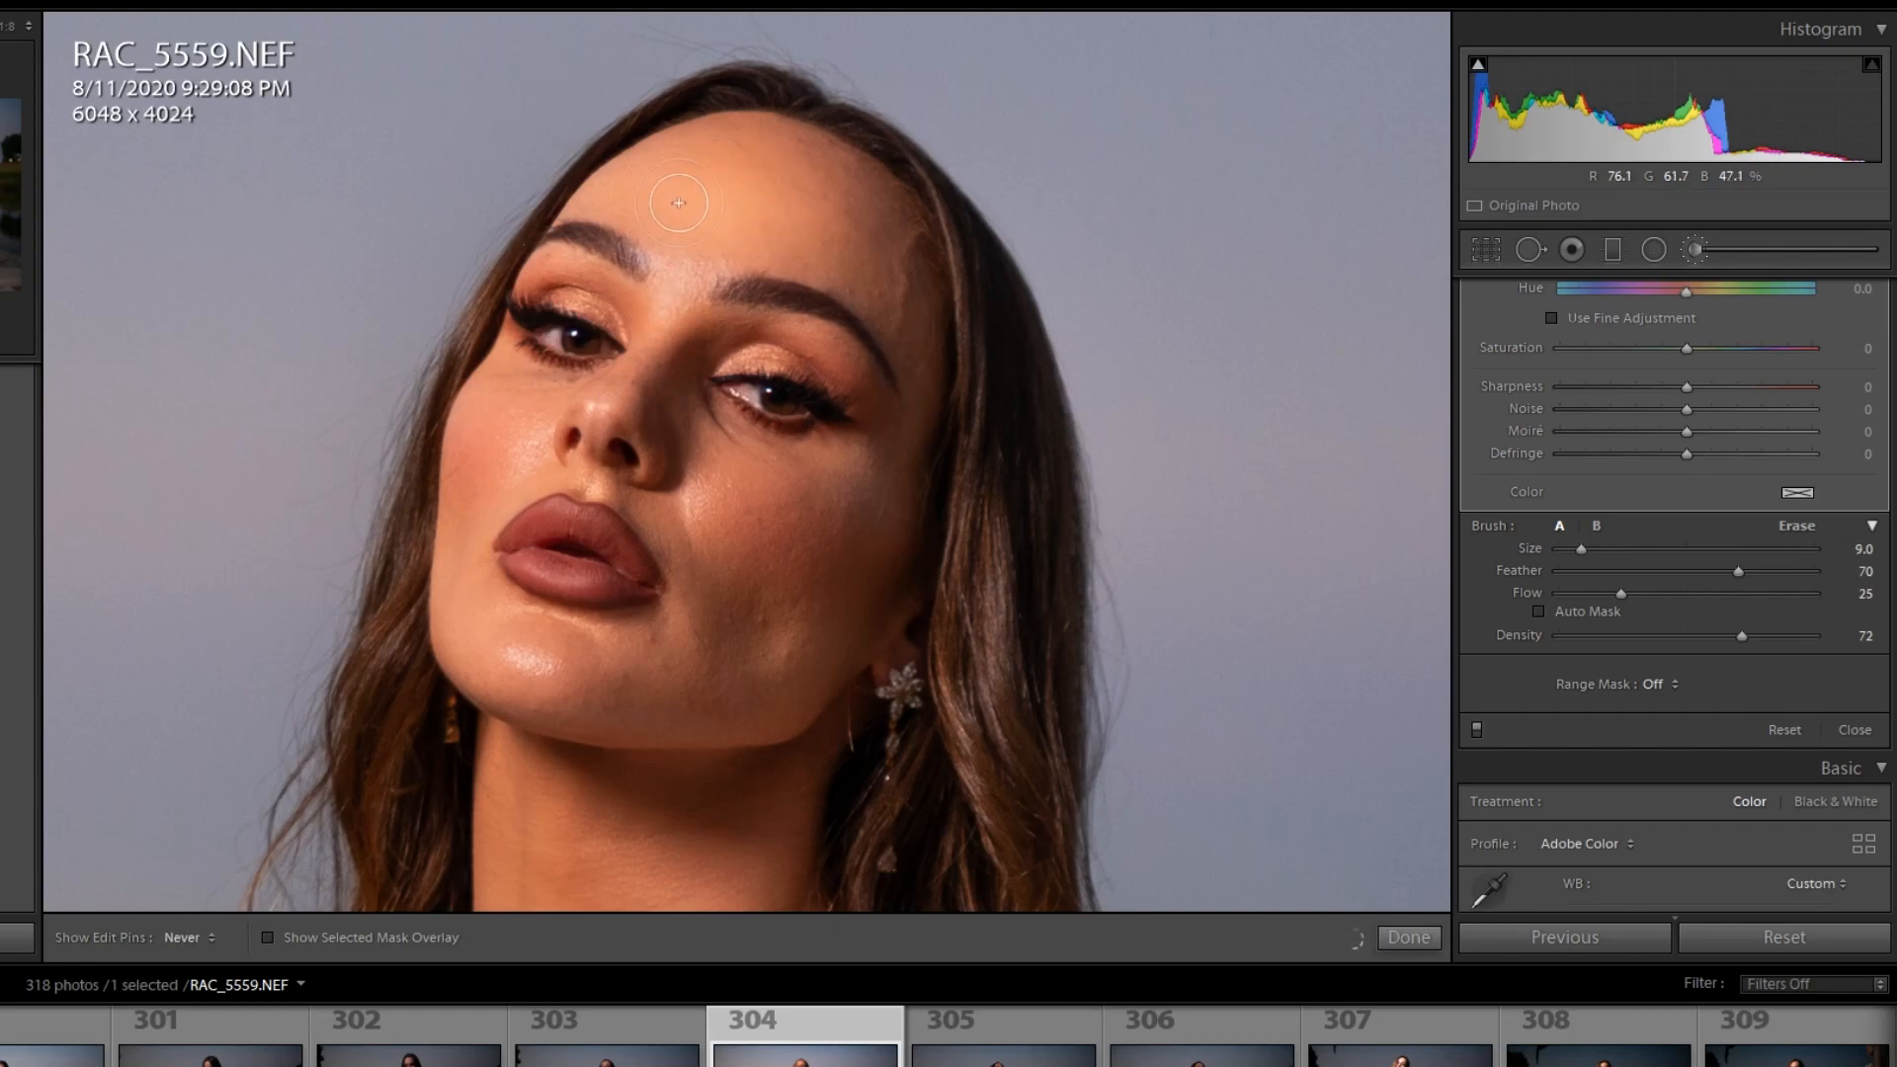
key(h)
scroll(790, 476, down, 4)
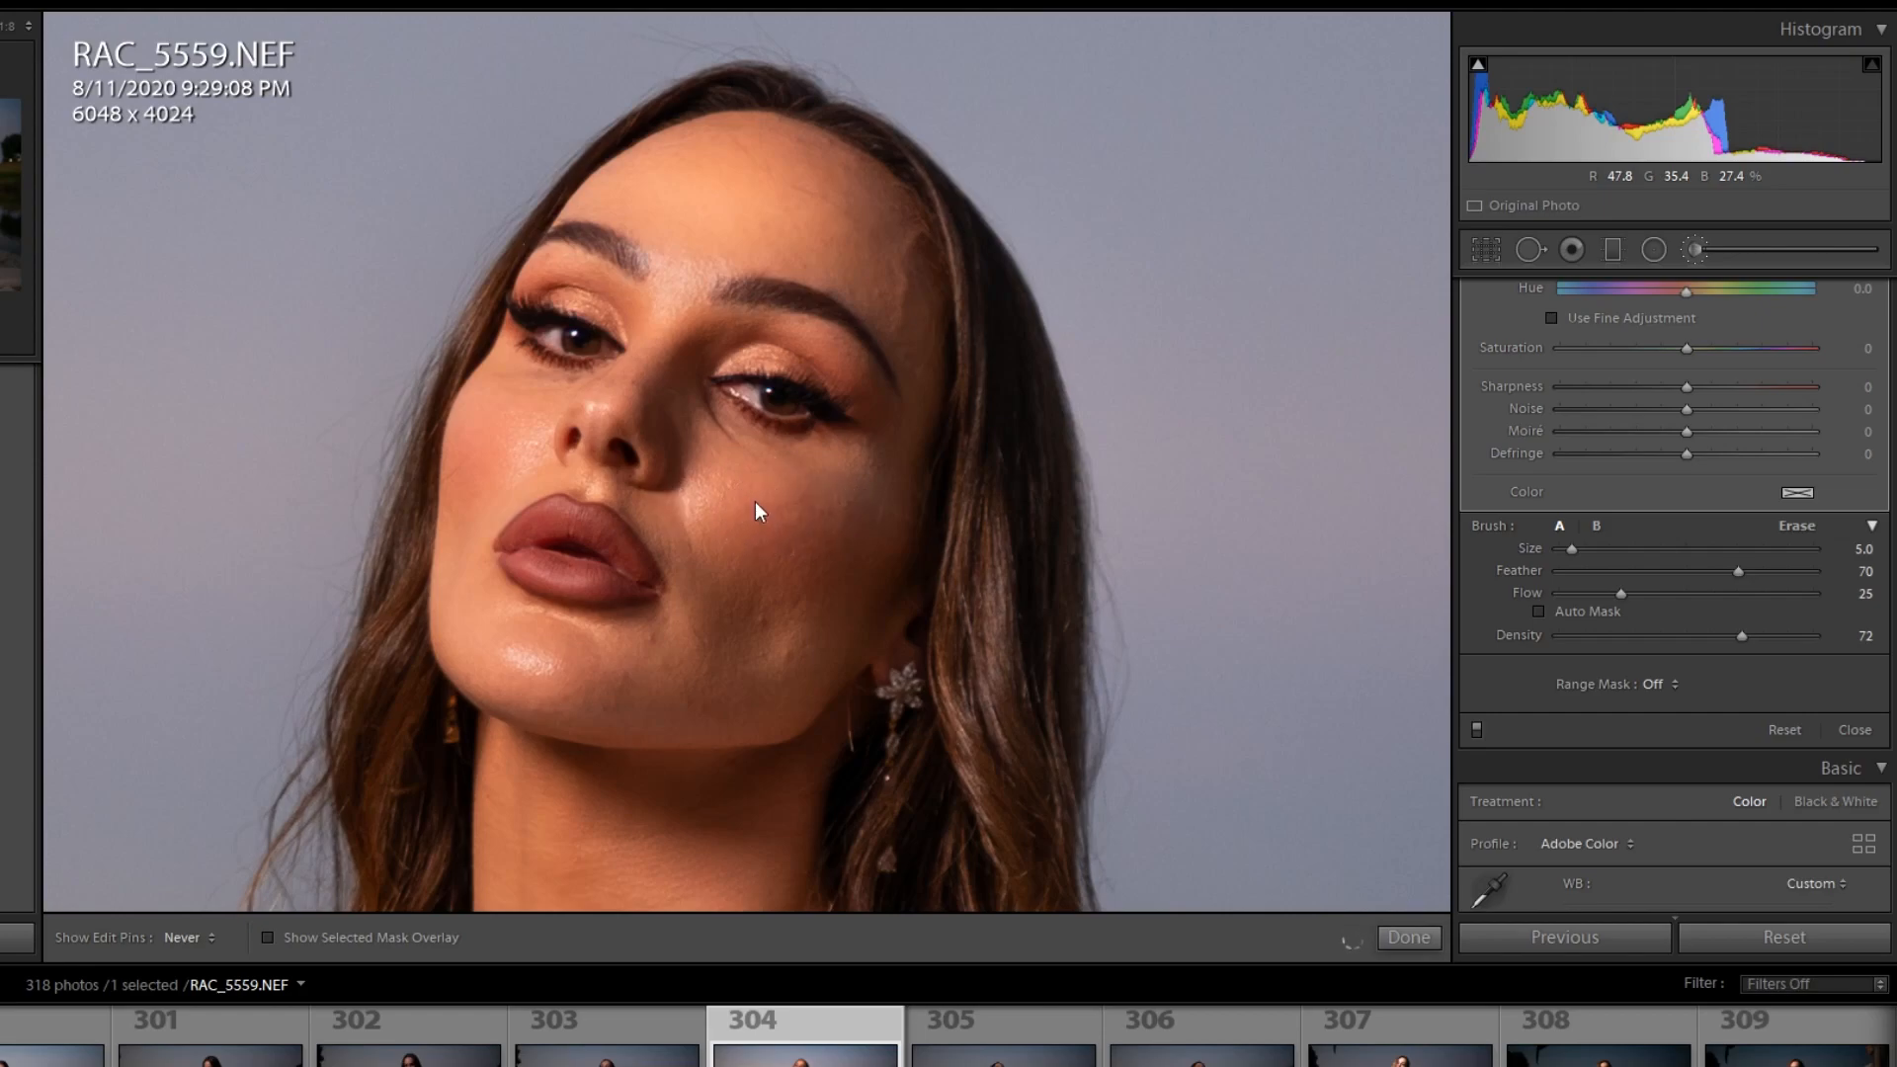
scroll(771, 513, up, 4)
mouse_move(773, 491)
mouse_down()
mouse_move(741, 539)
mouse_move(817, 543)
mouse_move(732, 505)
mouse_move(761, 504)
mouse_move(721, 548)
mouse_up()
Step: Brighten the jaw area beside the lips and the cheek on the lit side, using brush size 7 on the cheek
scroll(547, 617, down, 2)
mouse_move(466, 637)
mouse_down()
mouse_move(566, 673)
mouse_move(467, 632)
mouse_move(556, 648)
mouse_move(526, 658)
mouse_move(484, 628)
mouse_move(576, 702)
mouse_move(545, 634)
mouse_move(516, 664)
mouse_move(596, 656)
mouse_move(505, 645)
mouse_move(521, 539)
mouse_move(513, 561)
mouse_move(572, 582)
mouse_move(557, 564)
mouse_move(613, 560)
mouse_move(574, 520)
mouse_move(522, 521)
mouse_move(561, 515)
mouse_move(505, 532)
mouse_move(528, 520)
mouse_move(523, 544)
mouse_move(576, 577)
mouse_move(591, 544)
mouse_move(530, 527)
mouse_move(581, 519)
mouse_move(623, 549)
mouse_move(626, 575)
mouse_move(601, 536)
mouse_move(537, 520)
mouse_move(509, 541)
mouse_move(600, 576)
mouse_move(621, 573)
mouse_move(592, 541)
mouse_move(515, 537)
mouse_up()
scroll(529, 556, down, 2)
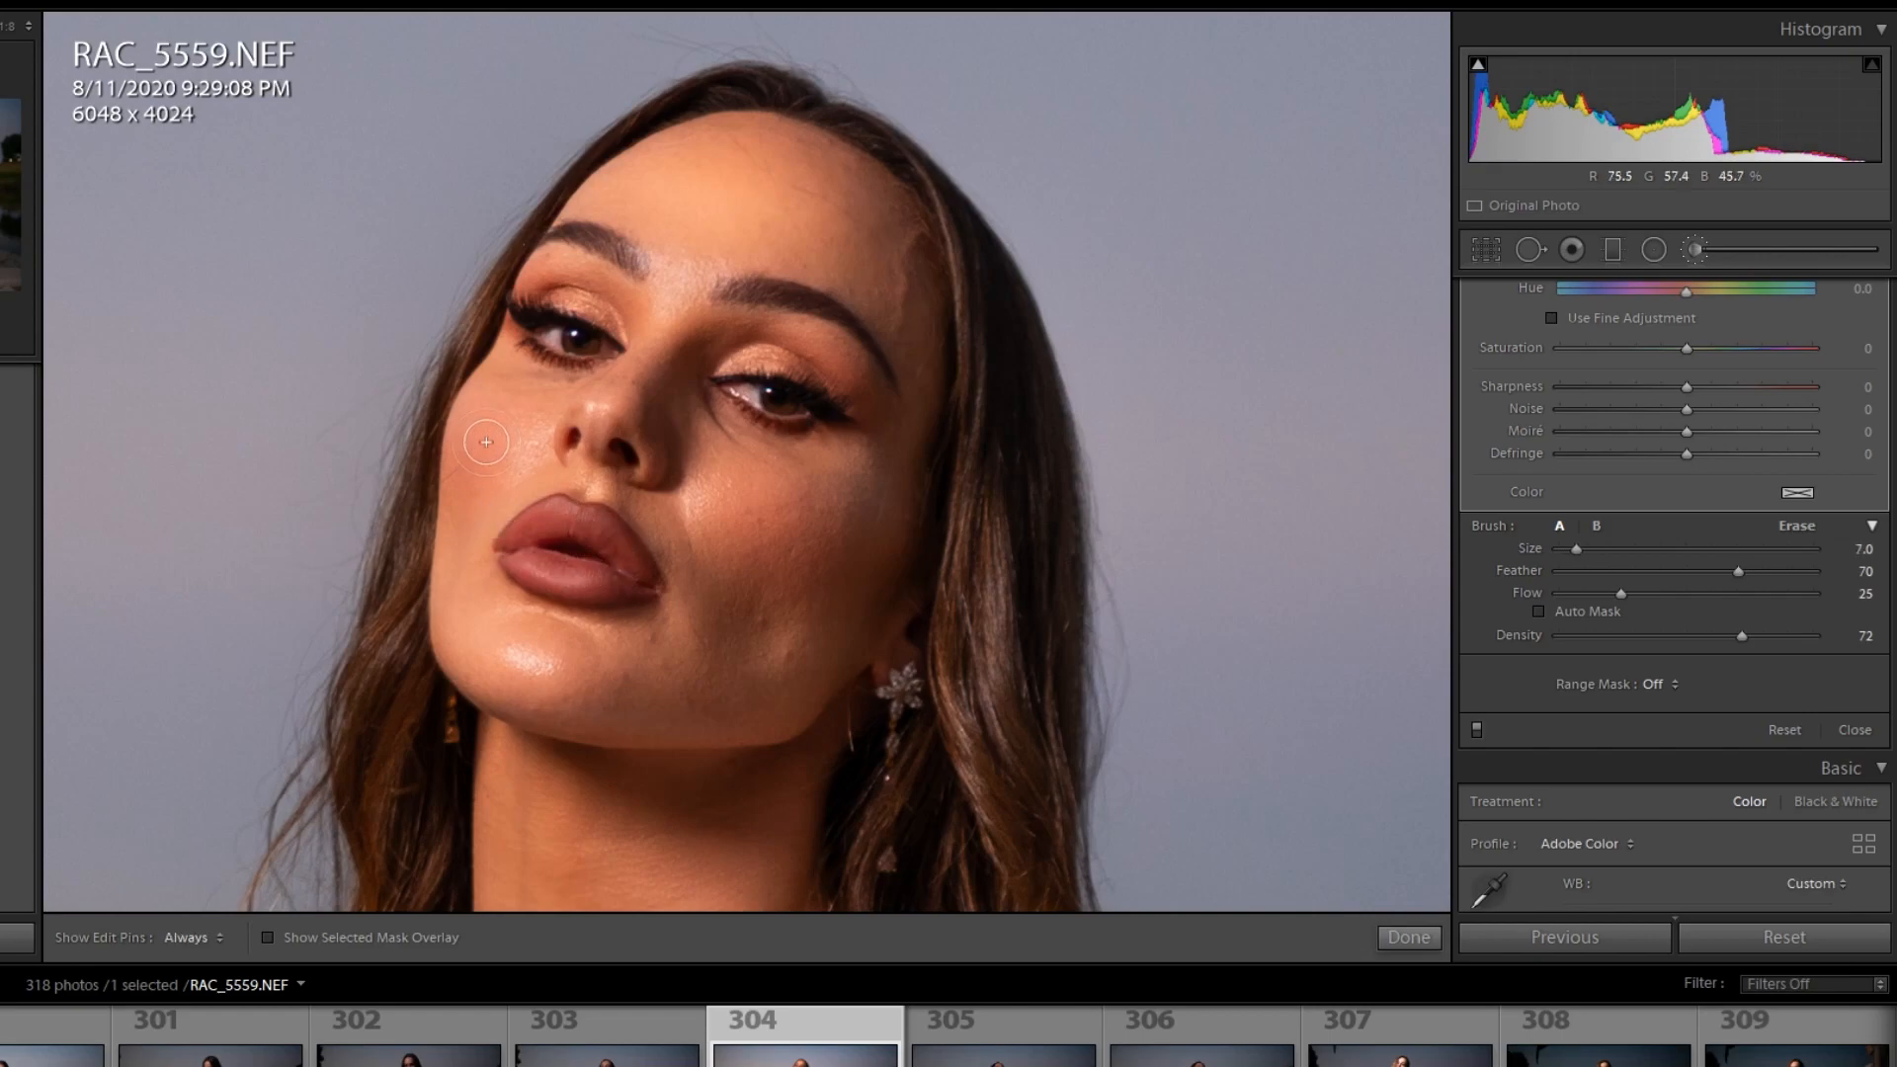
drag(479, 425, 518, 441)
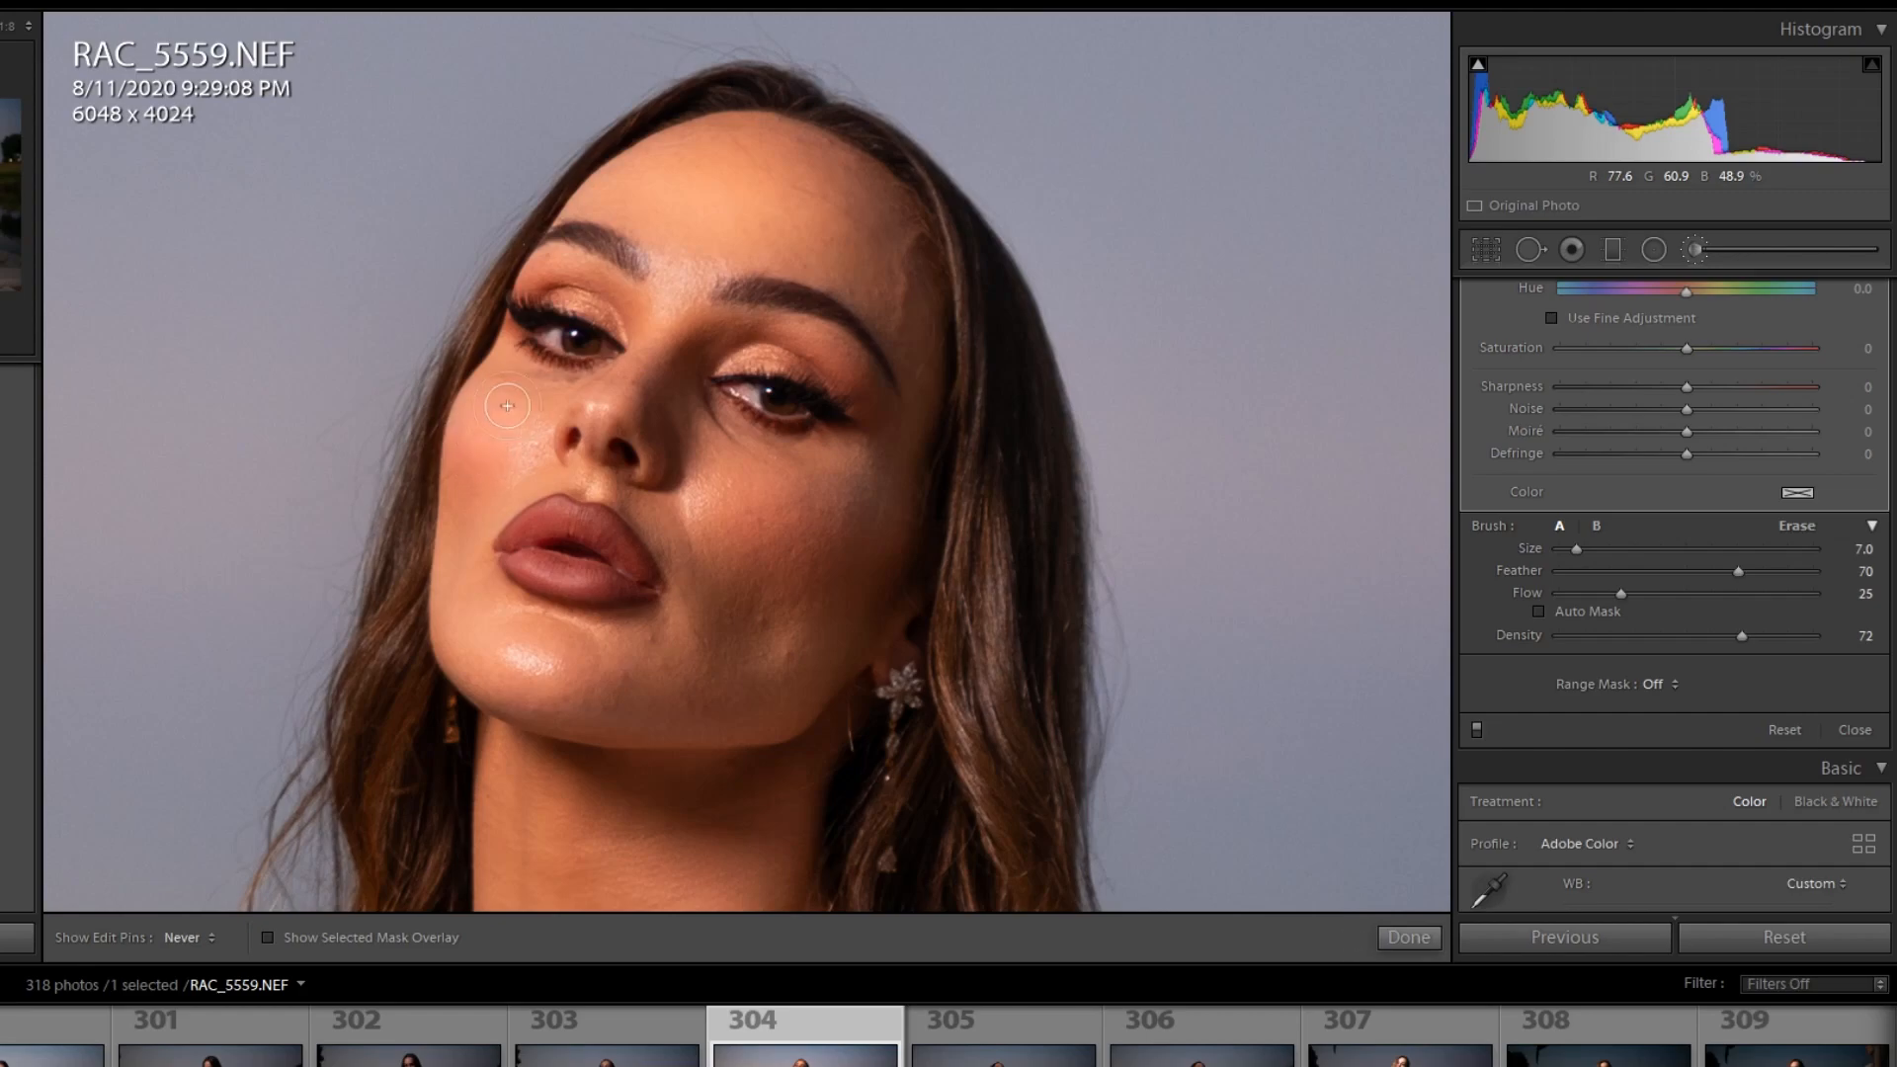
Step: Brighten the areas around both eyes and the bridge of the nose with a smaller brush
scroll(537, 338, down, 4)
key(h)
mouse_move(553, 334)
mouse_down()
mouse_move(523, 321)
mouse_move(616, 350)
mouse_up()
mouse_move(723, 375)
mouse_down()
mouse_move(797, 397)
mouse_move(756, 377)
mouse_move(778, 387)
mouse_move(747, 379)
mouse_move(773, 412)
mouse_move(832, 423)
mouse_move(767, 395)
mouse_up()
drag(647, 372, 632, 378)
Step: Enlarge the brush and add more brightening strokes to the cheek on the shadowed side
scroll(713, 480, up, 5)
mouse_move(743, 518)
mouse_down()
mouse_move(851, 507)
mouse_move(785, 499)
mouse_move(715, 533)
mouse_move(752, 472)
mouse_move(819, 485)
mouse_move(723, 512)
mouse_move(797, 515)
mouse_move(764, 492)
mouse_move(799, 533)
mouse_move(775, 483)
mouse_move(754, 517)
mouse_up()
key(h)
mouse_move(791, 542)
mouse_down()
mouse_move(761, 469)
mouse_move(810, 547)
mouse_move(792, 510)
mouse_move(795, 569)
mouse_move(739, 581)
mouse_move(802, 528)
mouse_move(742, 530)
mouse_up()
Step: Start a new brush mask with exposure -0.41 and darken the lower cheek on the shadowed side of the face
scroll(1676, 447, up, 5)
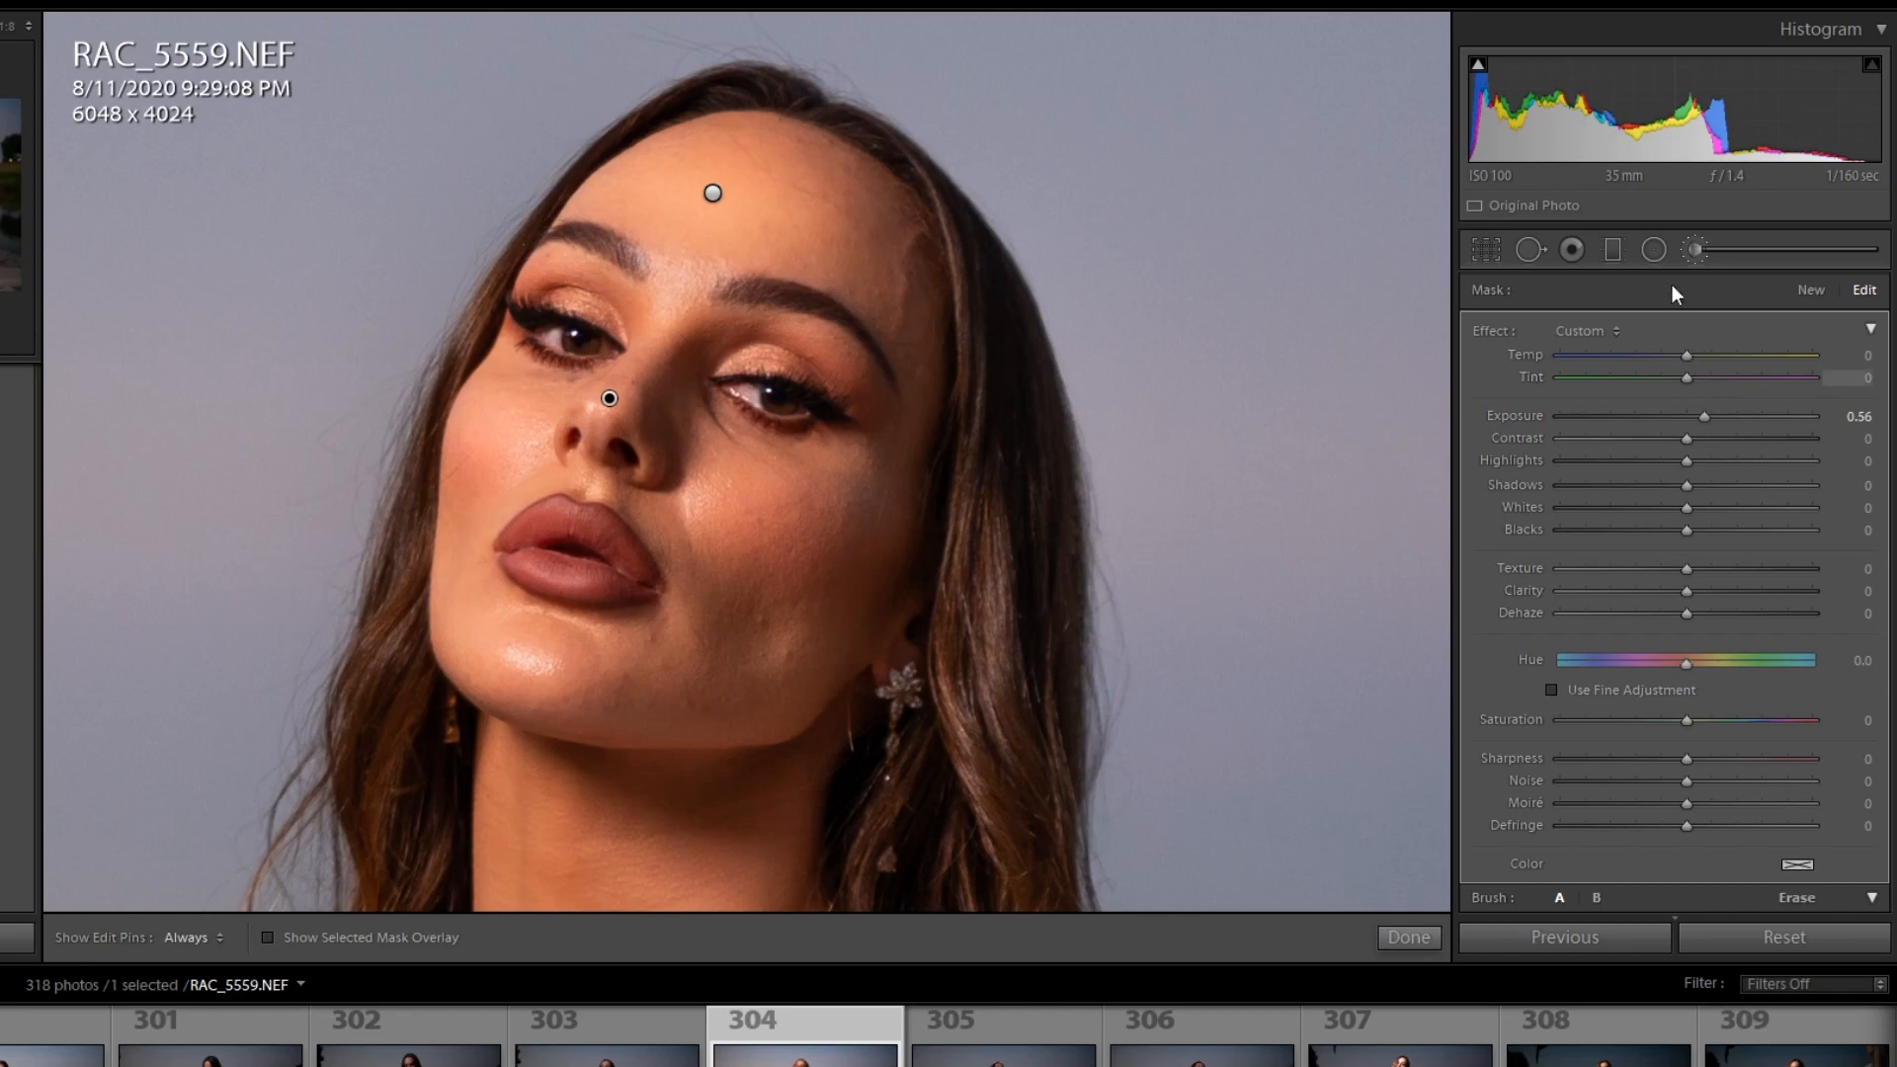
click(1807, 289)
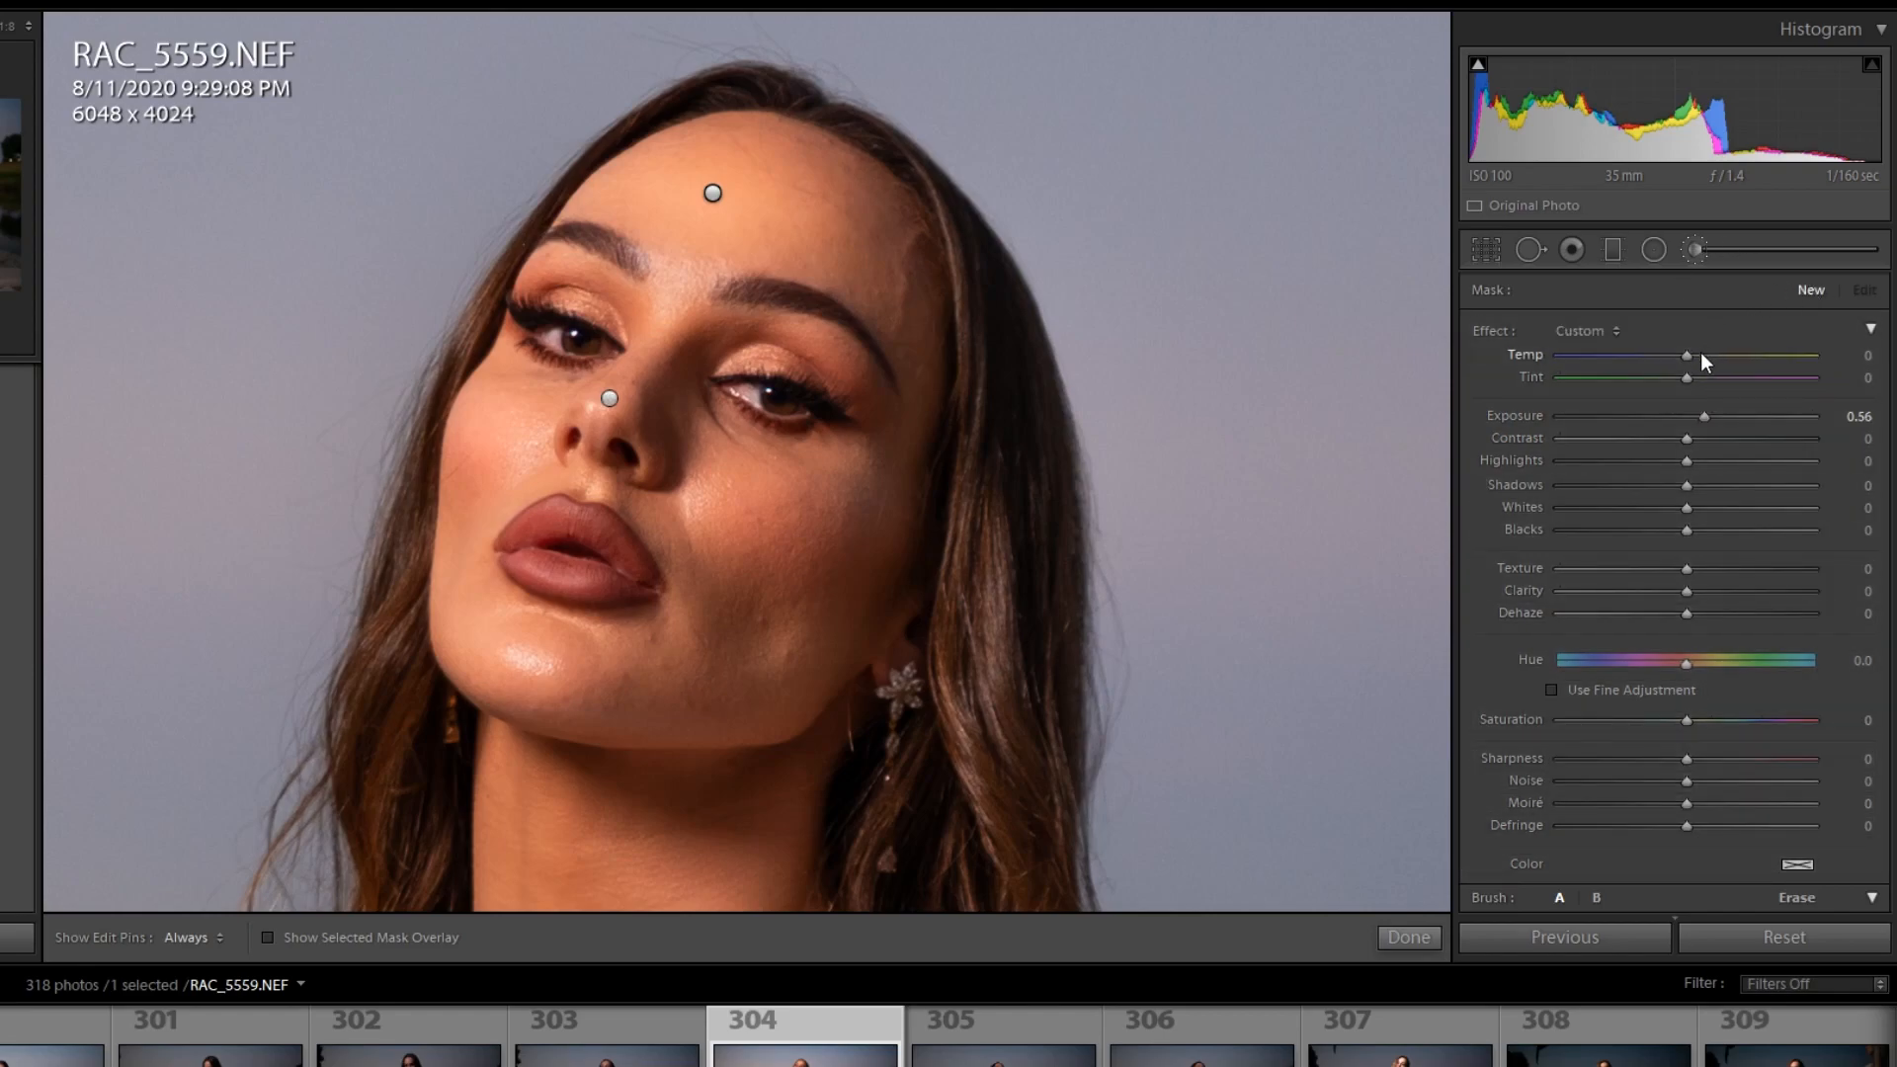
drag(1704, 417, 1675, 428)
scroll(1740, 454, down, 5)
scroll(1629, 579, down, 5)
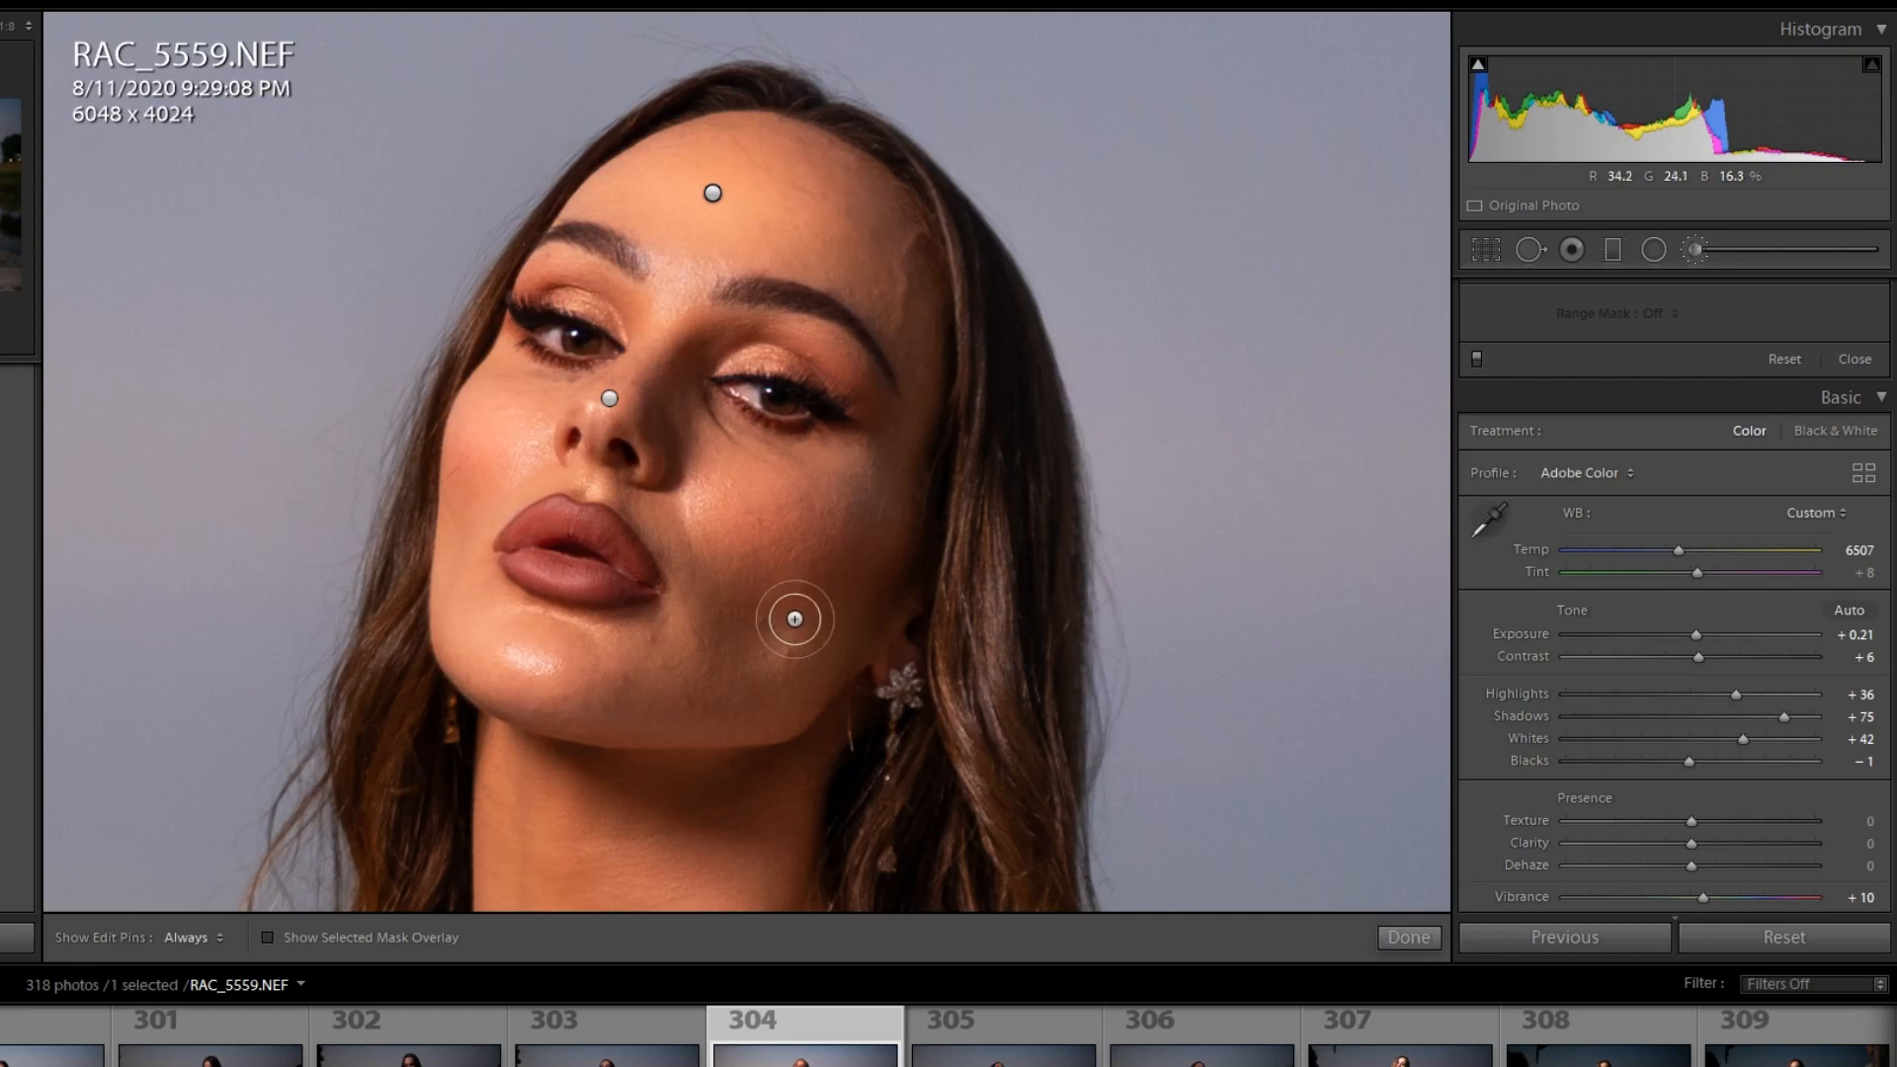
key(h)
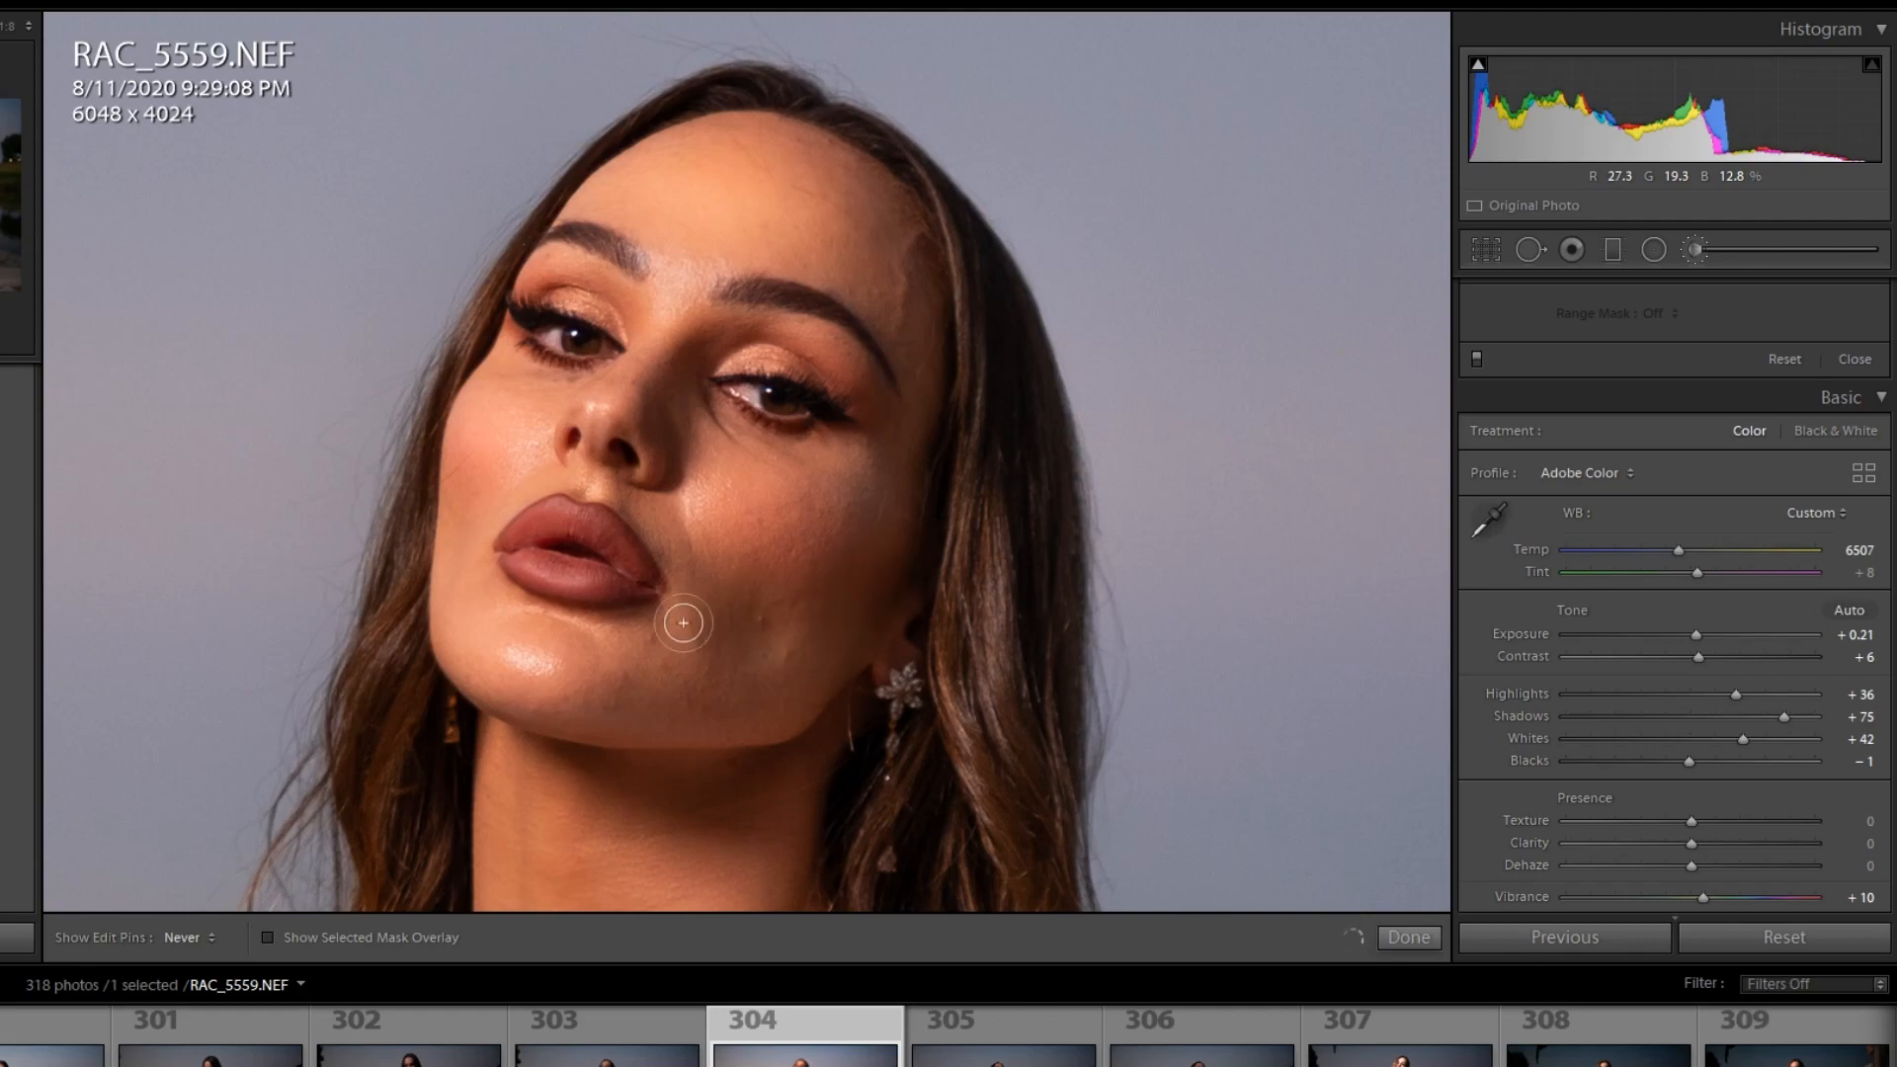
key(h)
key(h)
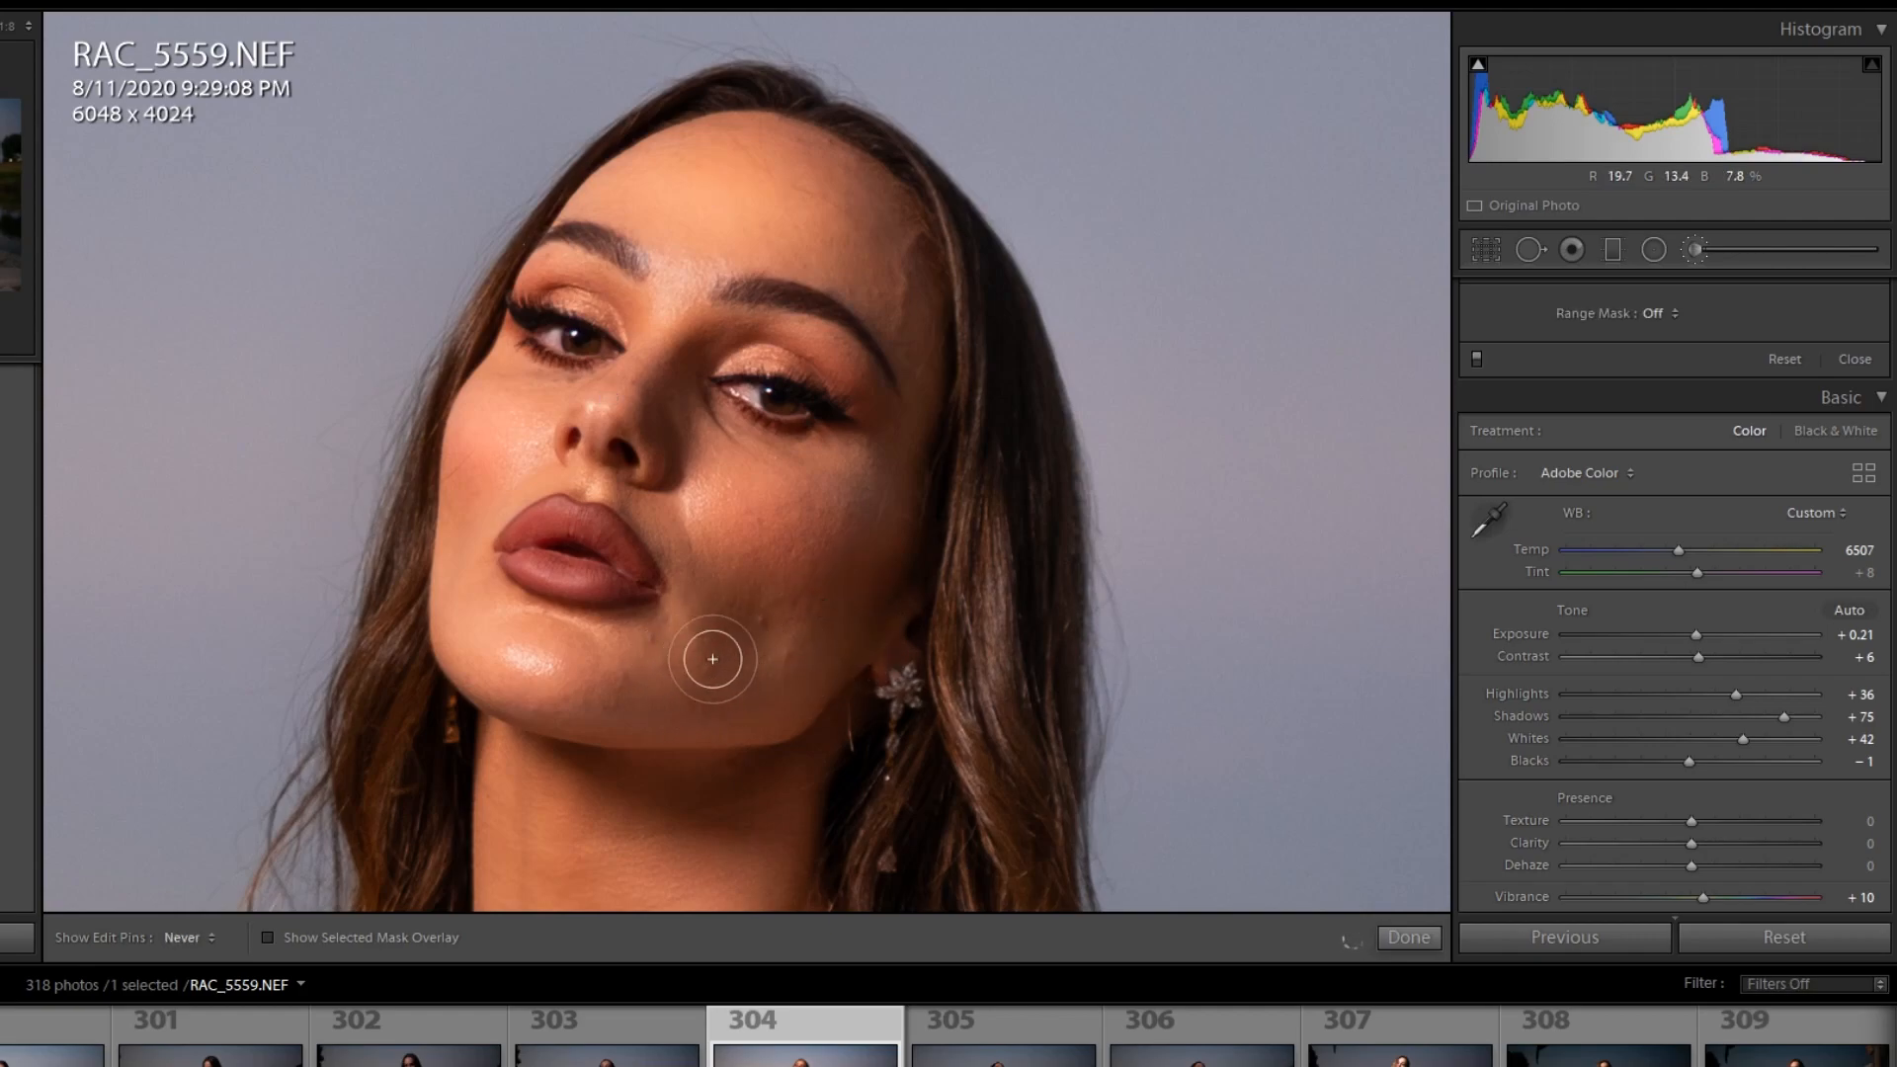
key(h)
key(h)
Step: Darken the edges of the forehead along the hairline and the outer contour of the cheek on the lit side
drag(892, 252, 914, 217)
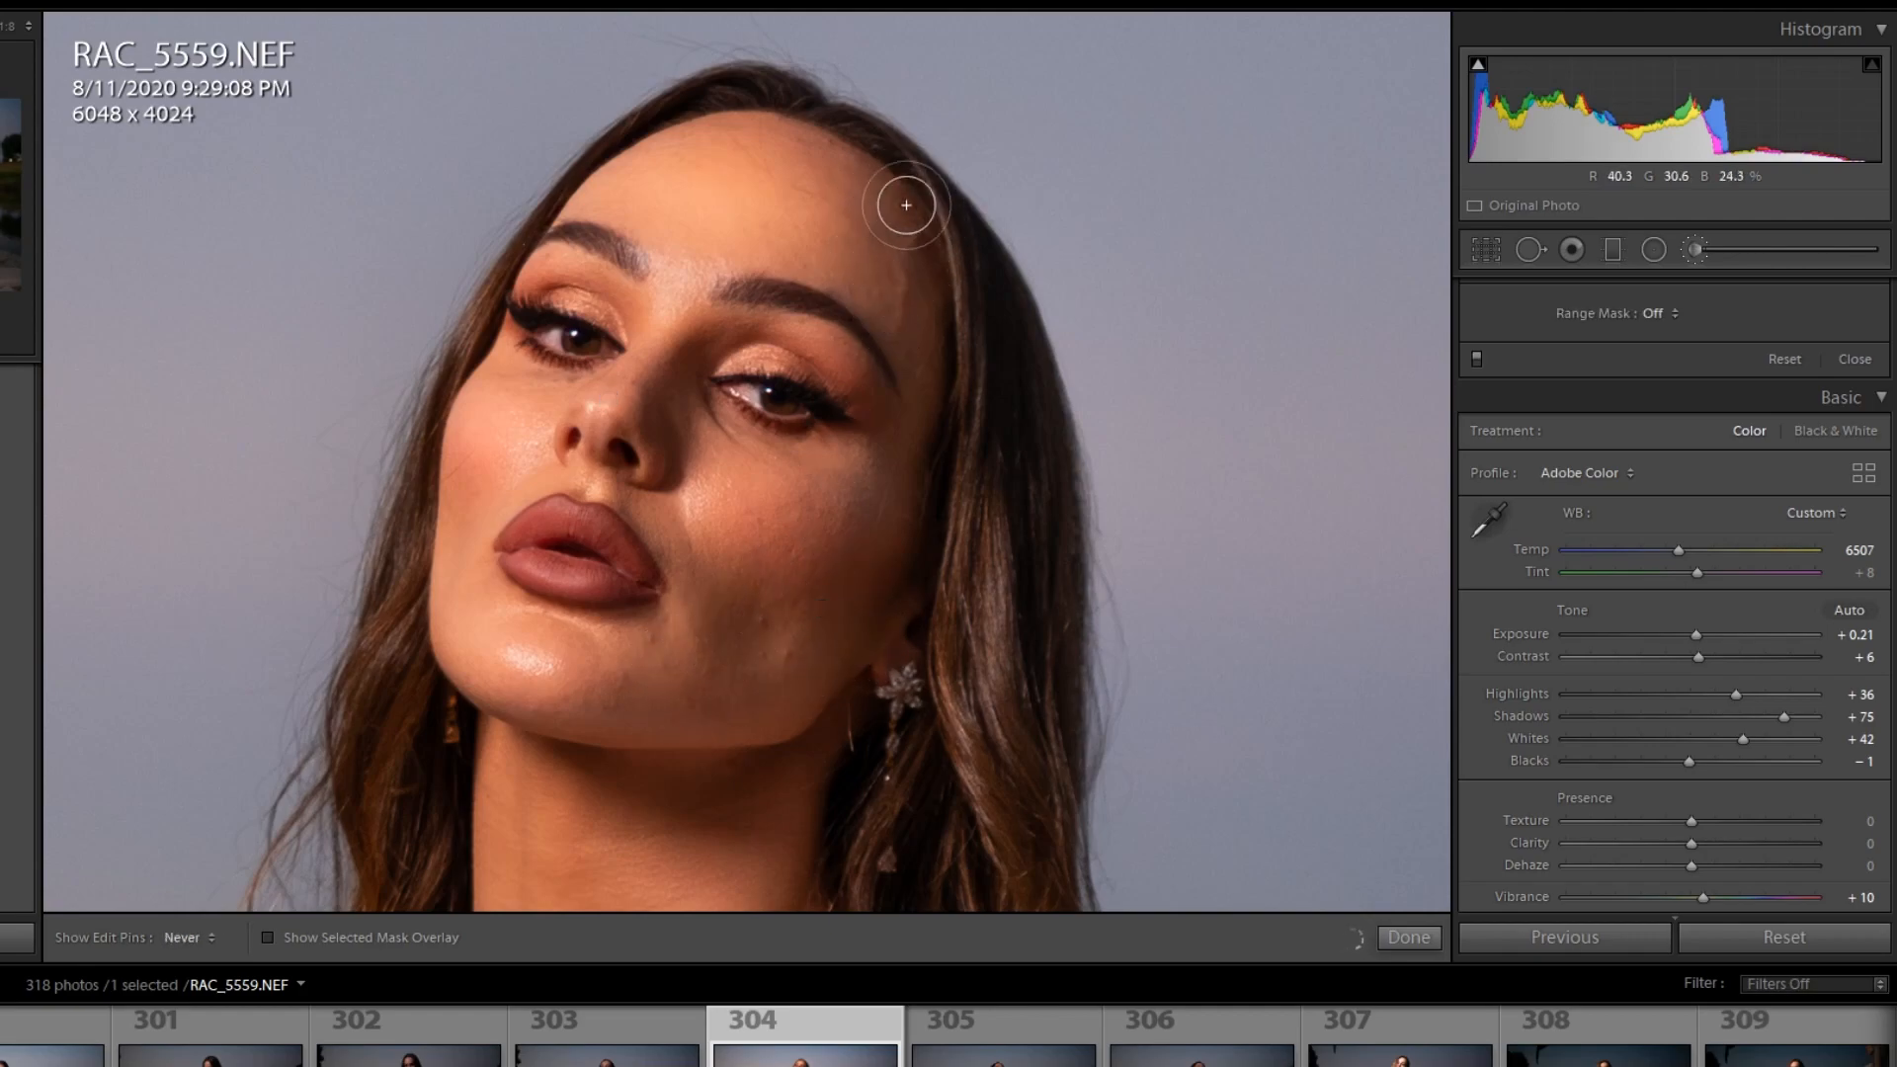
mouse_move(731, 107)
mouse_down()
mouse_move(605, 146)
mouse_move(739, 82)
mouse_move(788, 84)
mouse_move(640, 129)
mouse_move(657, 177)
mouse_move(653, 160)
mouse_move(582, 186)
mouse_move(747, 97)
mouse_move(804, 100)
mouse_move(705, 98)
mouse_move(617, 158)
mouse_up()
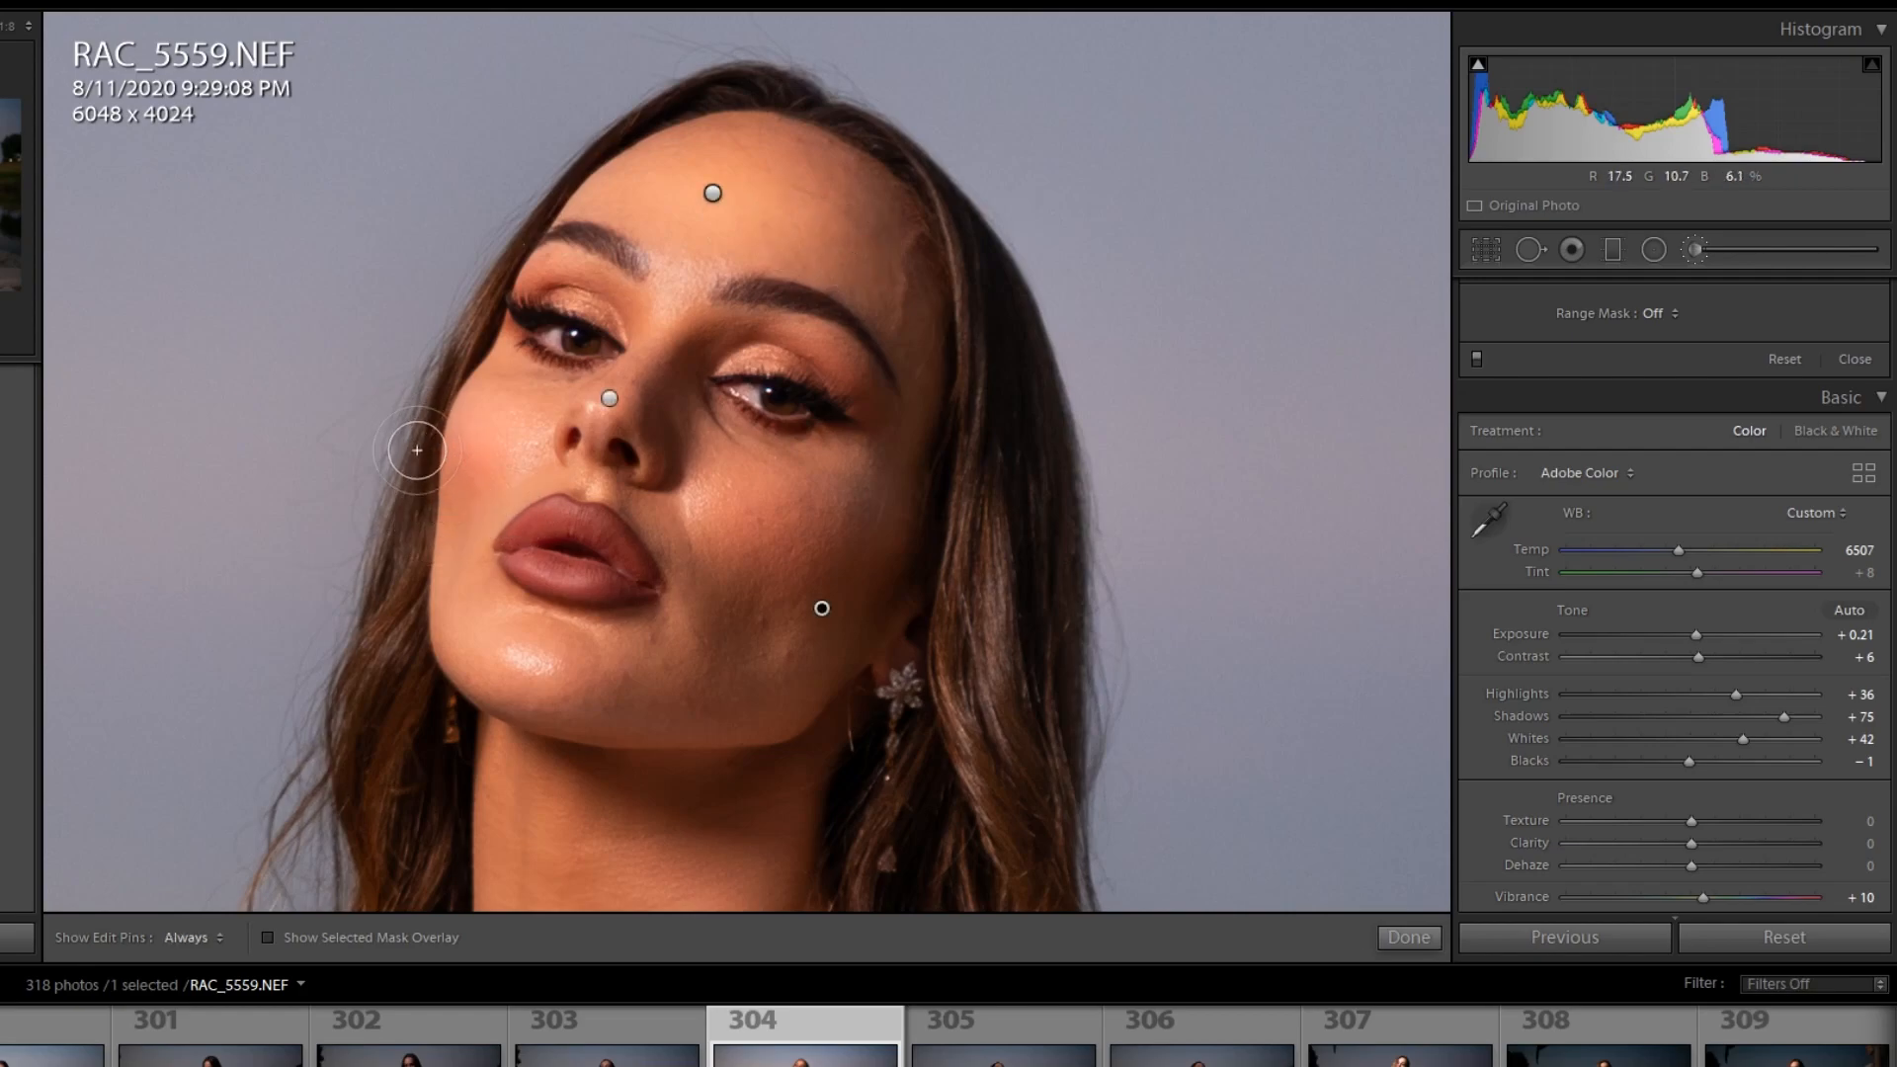
key(h)
mouse_move(422, 474)
mouse_down()
mouse_move(428, 399)
mouse_move(496, 247)
mouse_move(523, 261)
mouse_move(559, 181)
mouse_move(389, 574)
mouse_move(431, 571)
mouse_move(442, 632)
mouse_up()
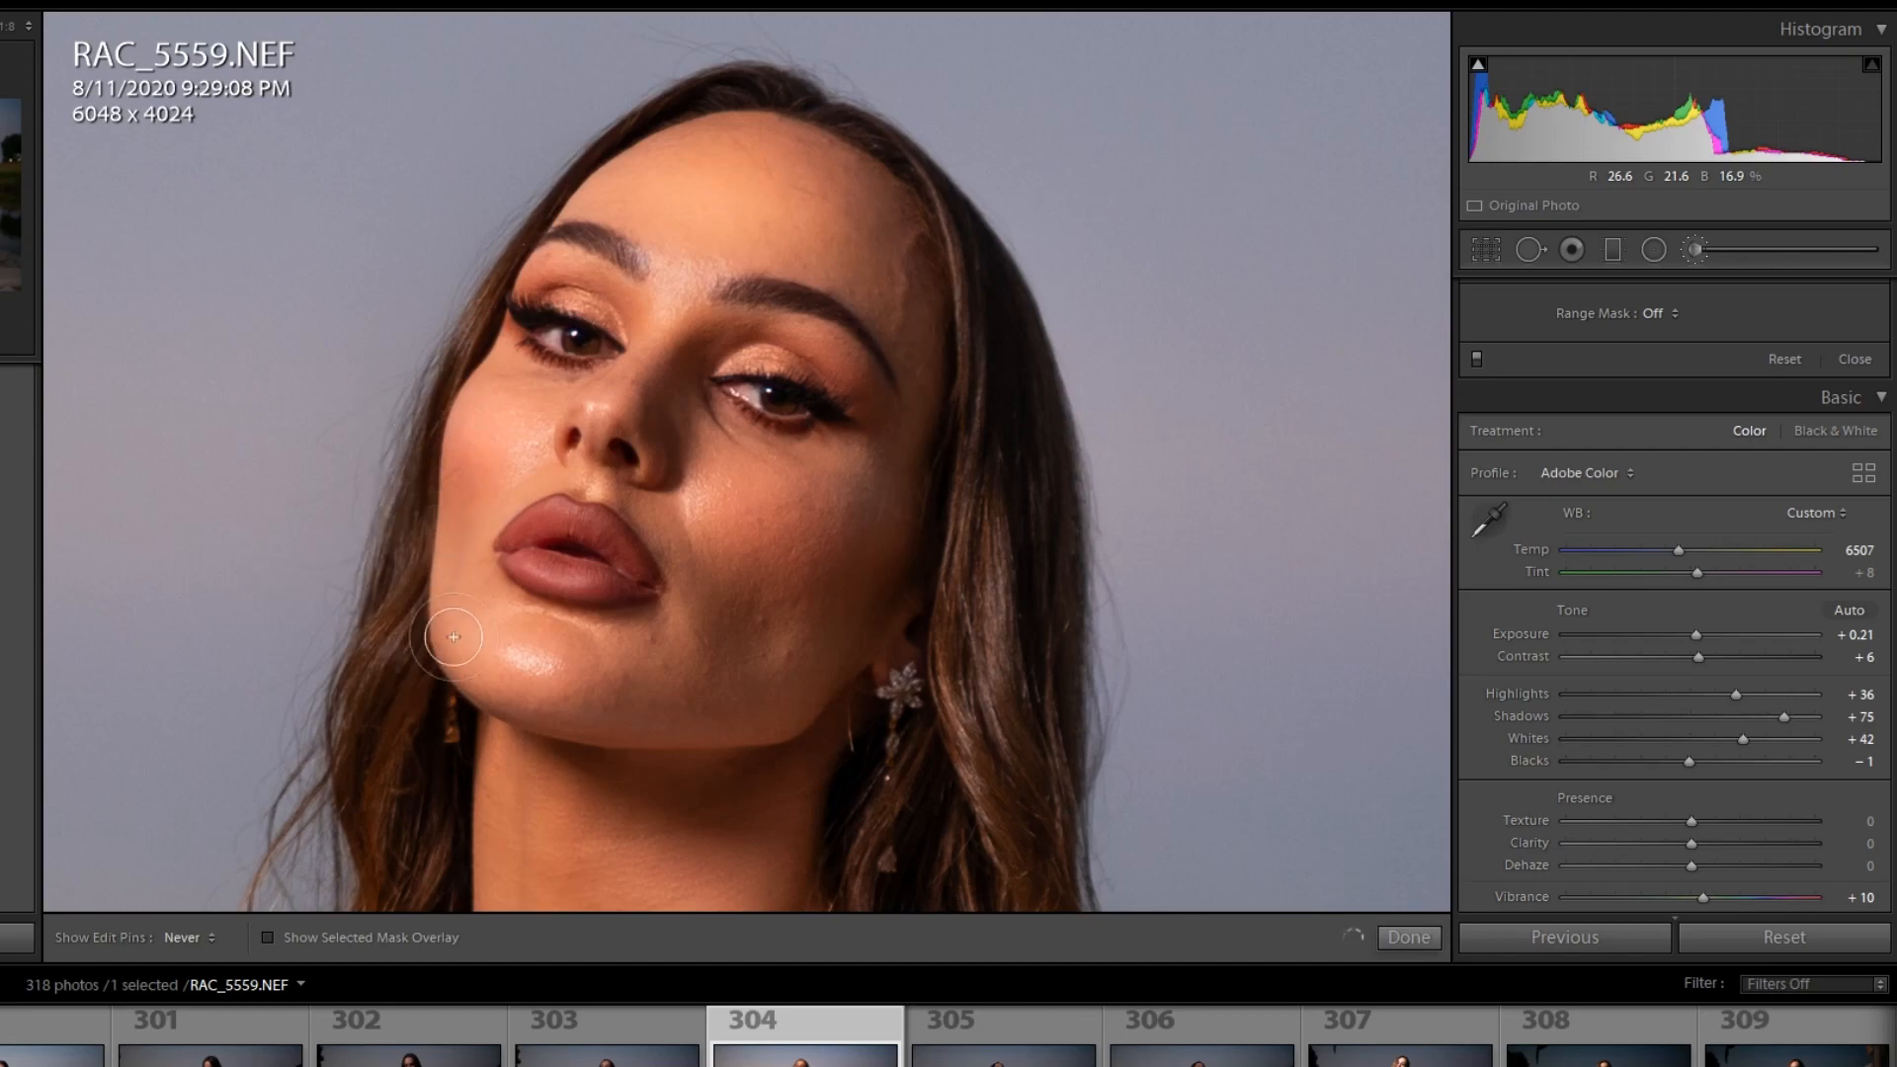
key(h)
key(h)
Step: Darken the jawline on the shadowed side with a larger brush, finish touching up the face contours and close the Adjustment Brush
mouse_move(872, 695)
mouse_down()
mouse_move(677, 712)
mouse_move(728, 709)
mouse_move(897, 536)
mouse_move(782, 644)
mouse_move(785, 677)
mouse_move(916, 564)
mouse_move(722, 714)
mouse_up()
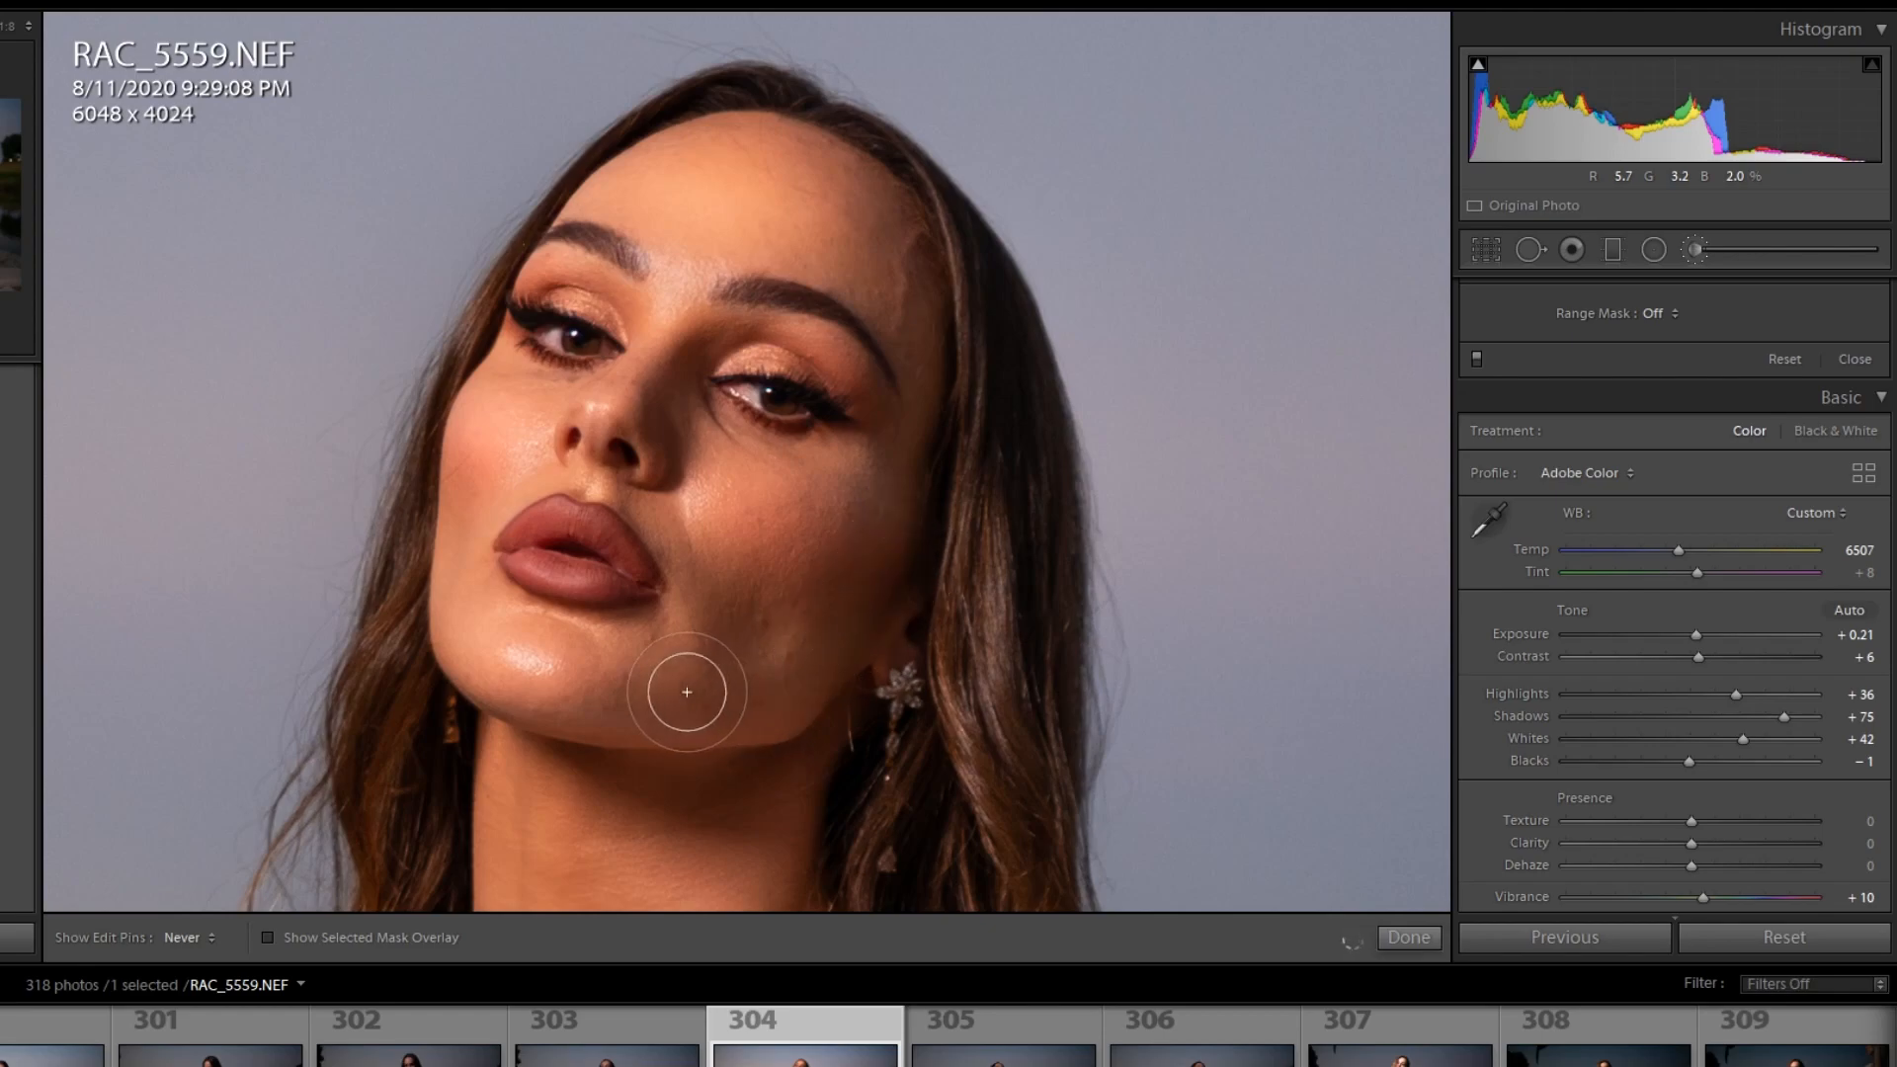
key(h)
key(h)
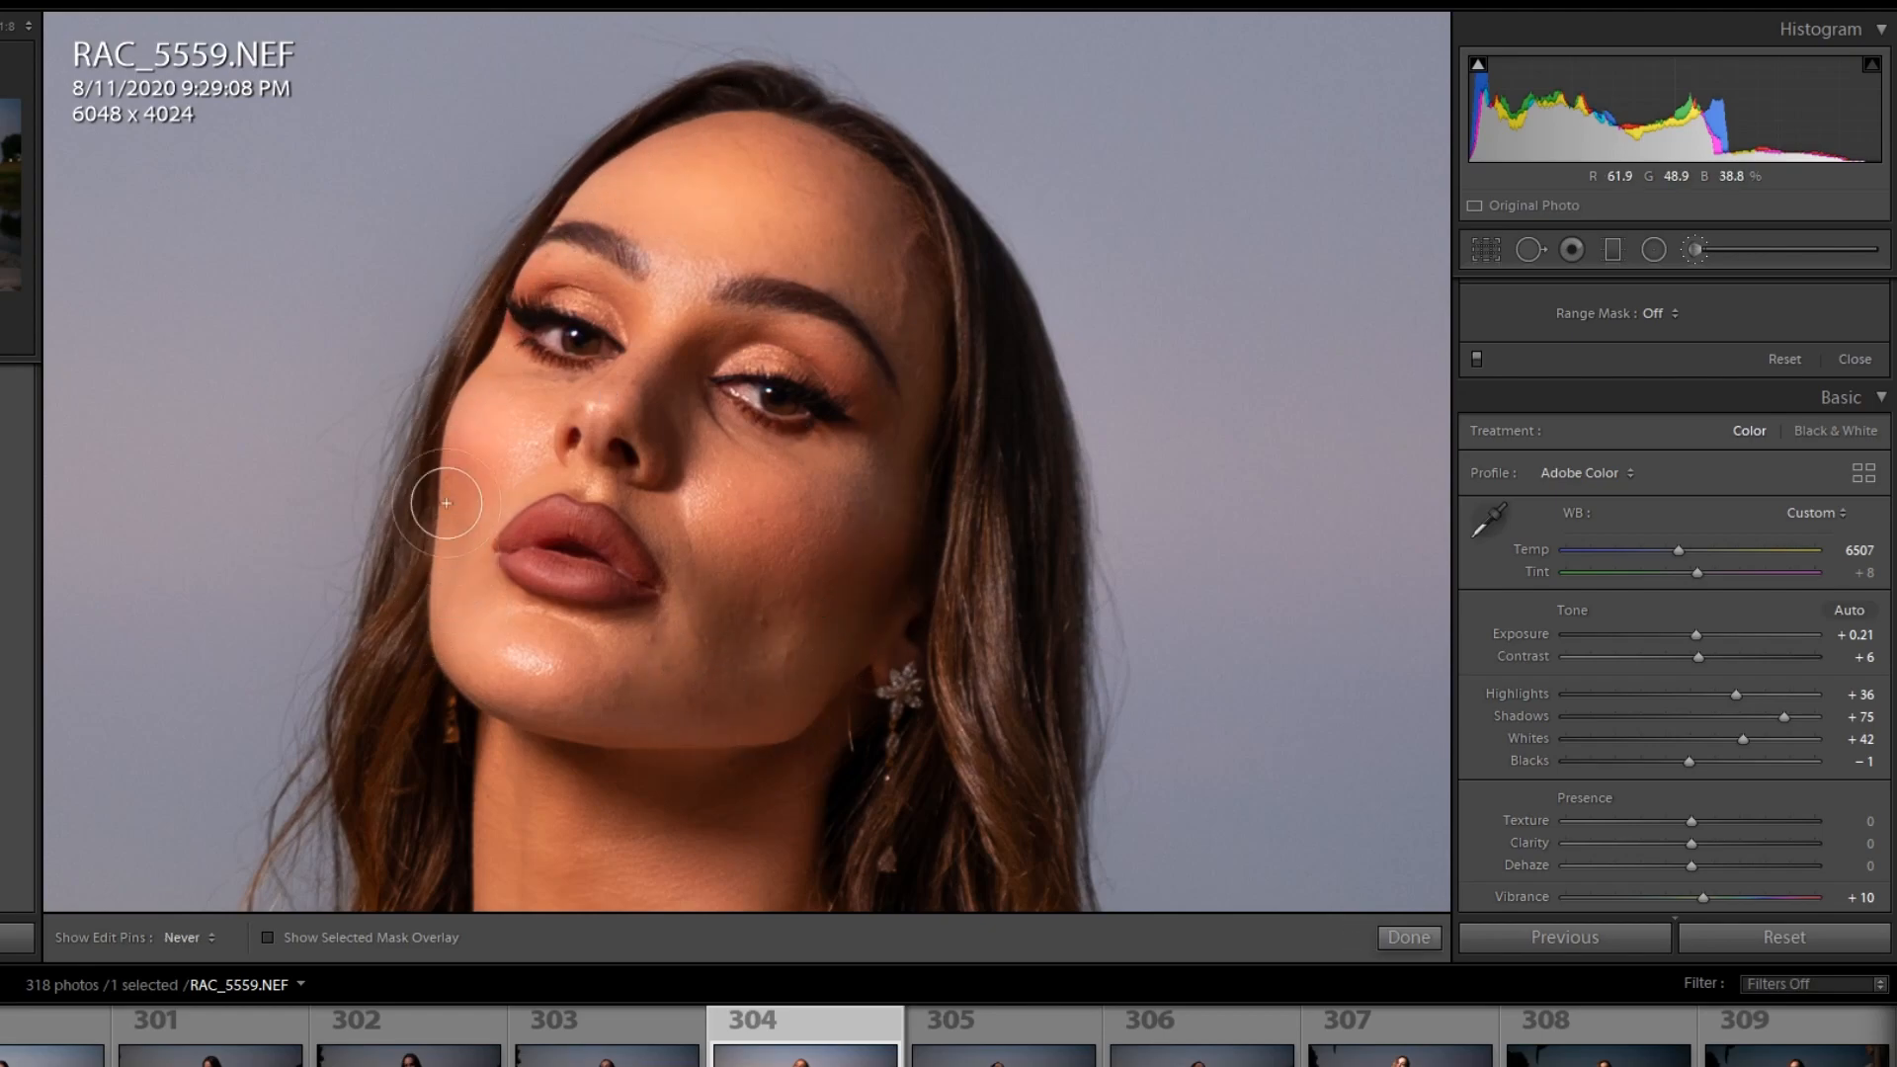
key(h)
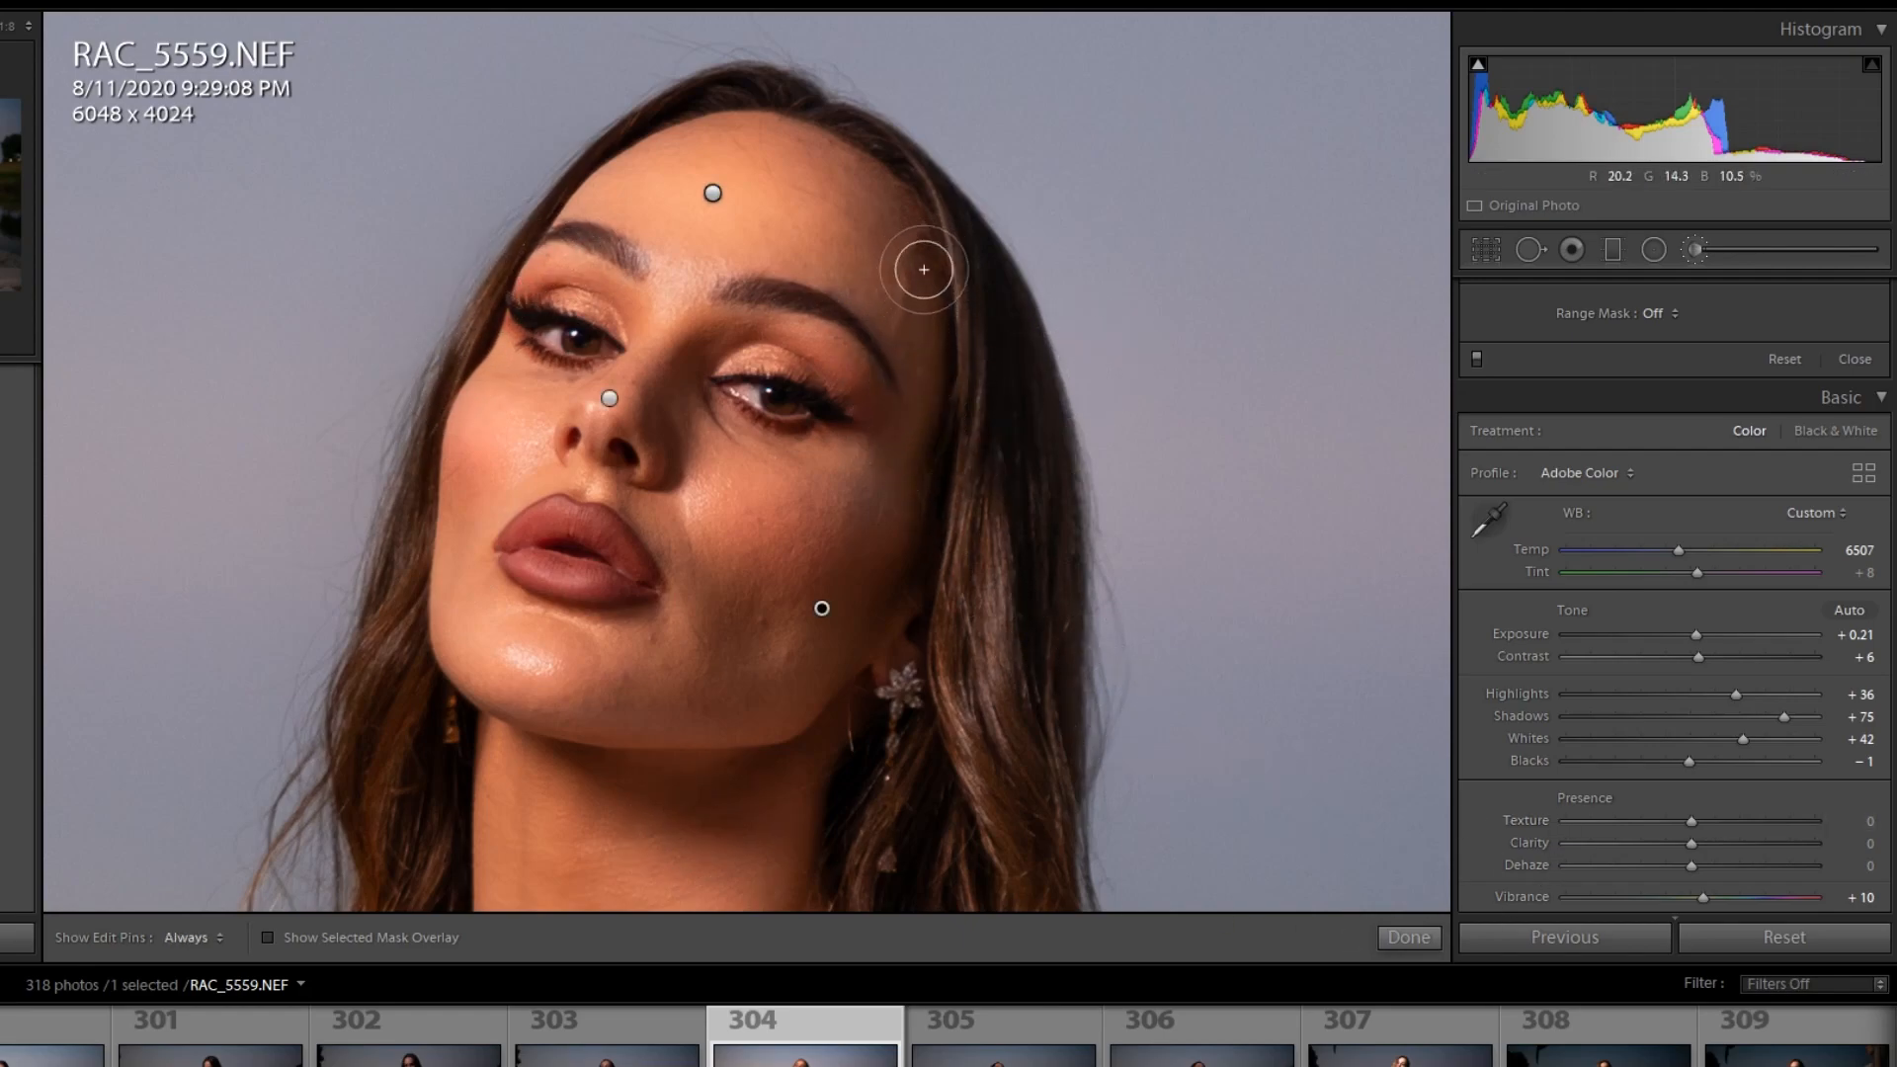
key(h)
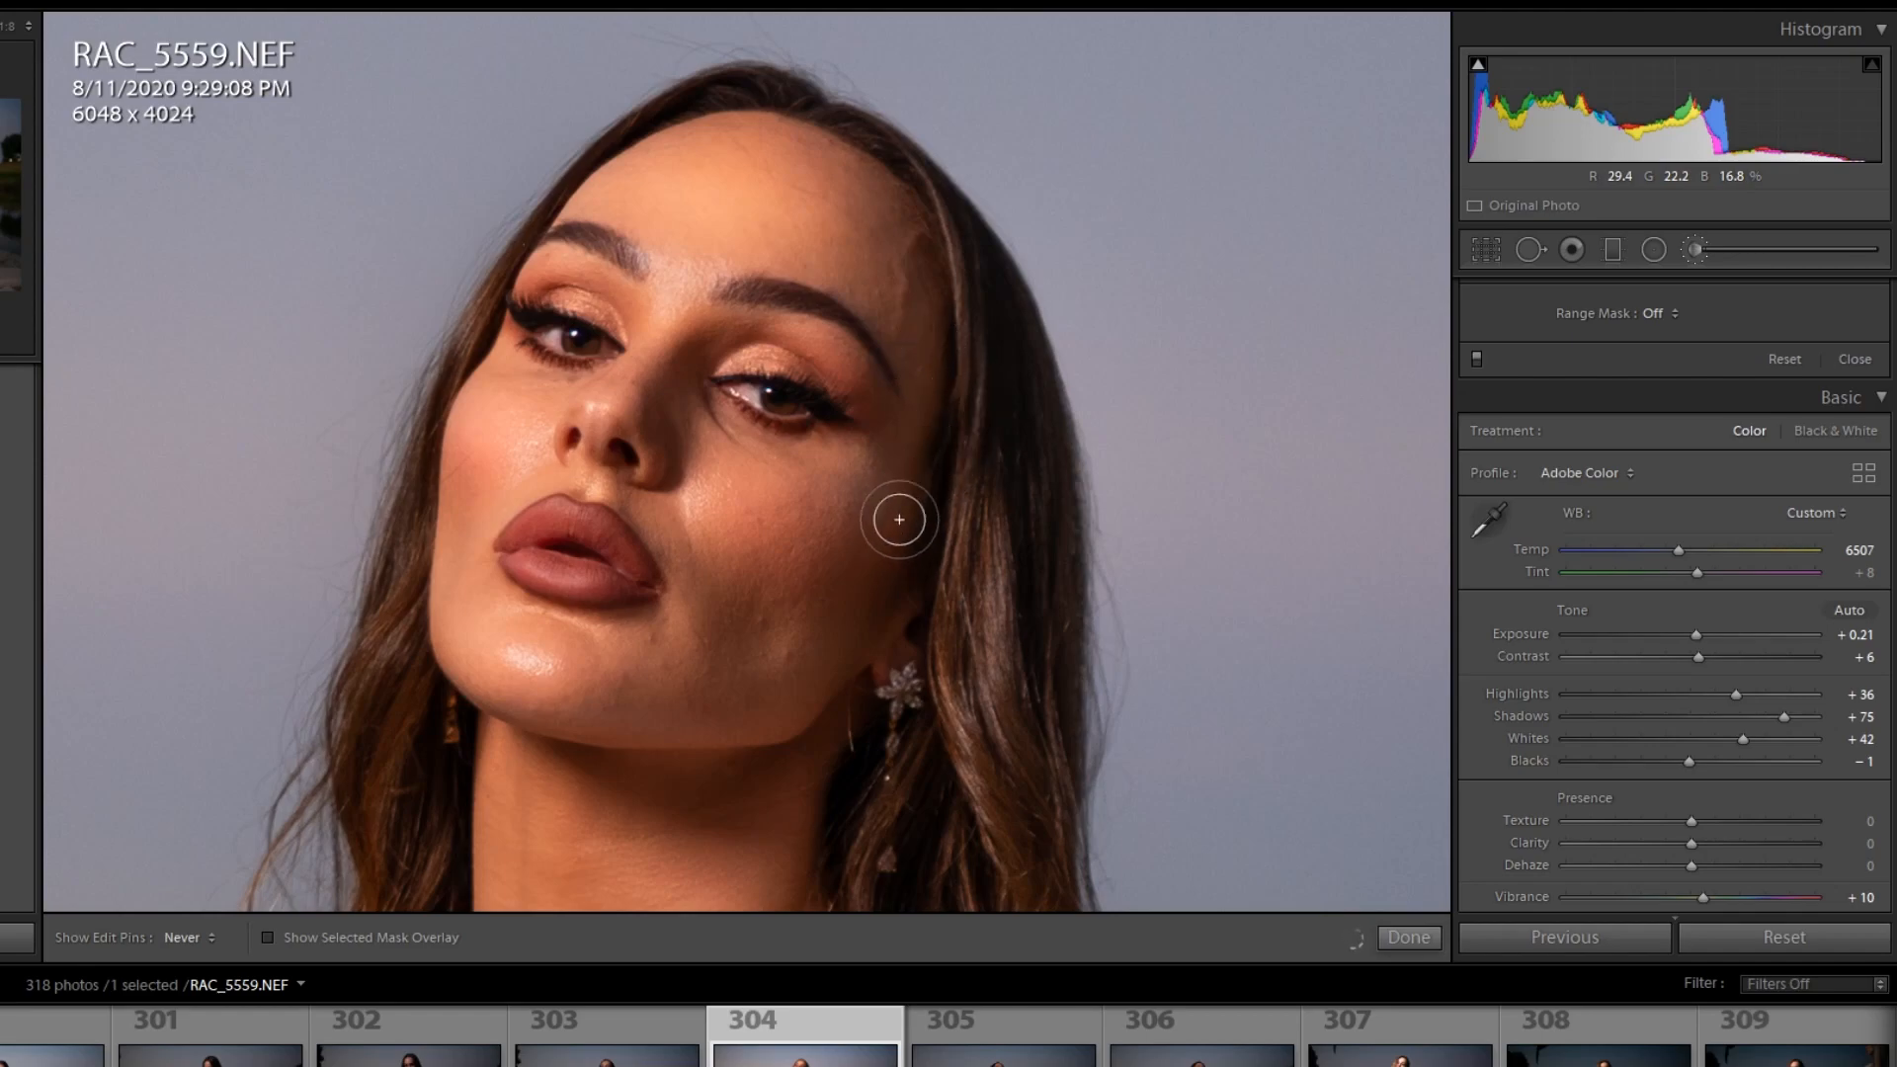
key(h)
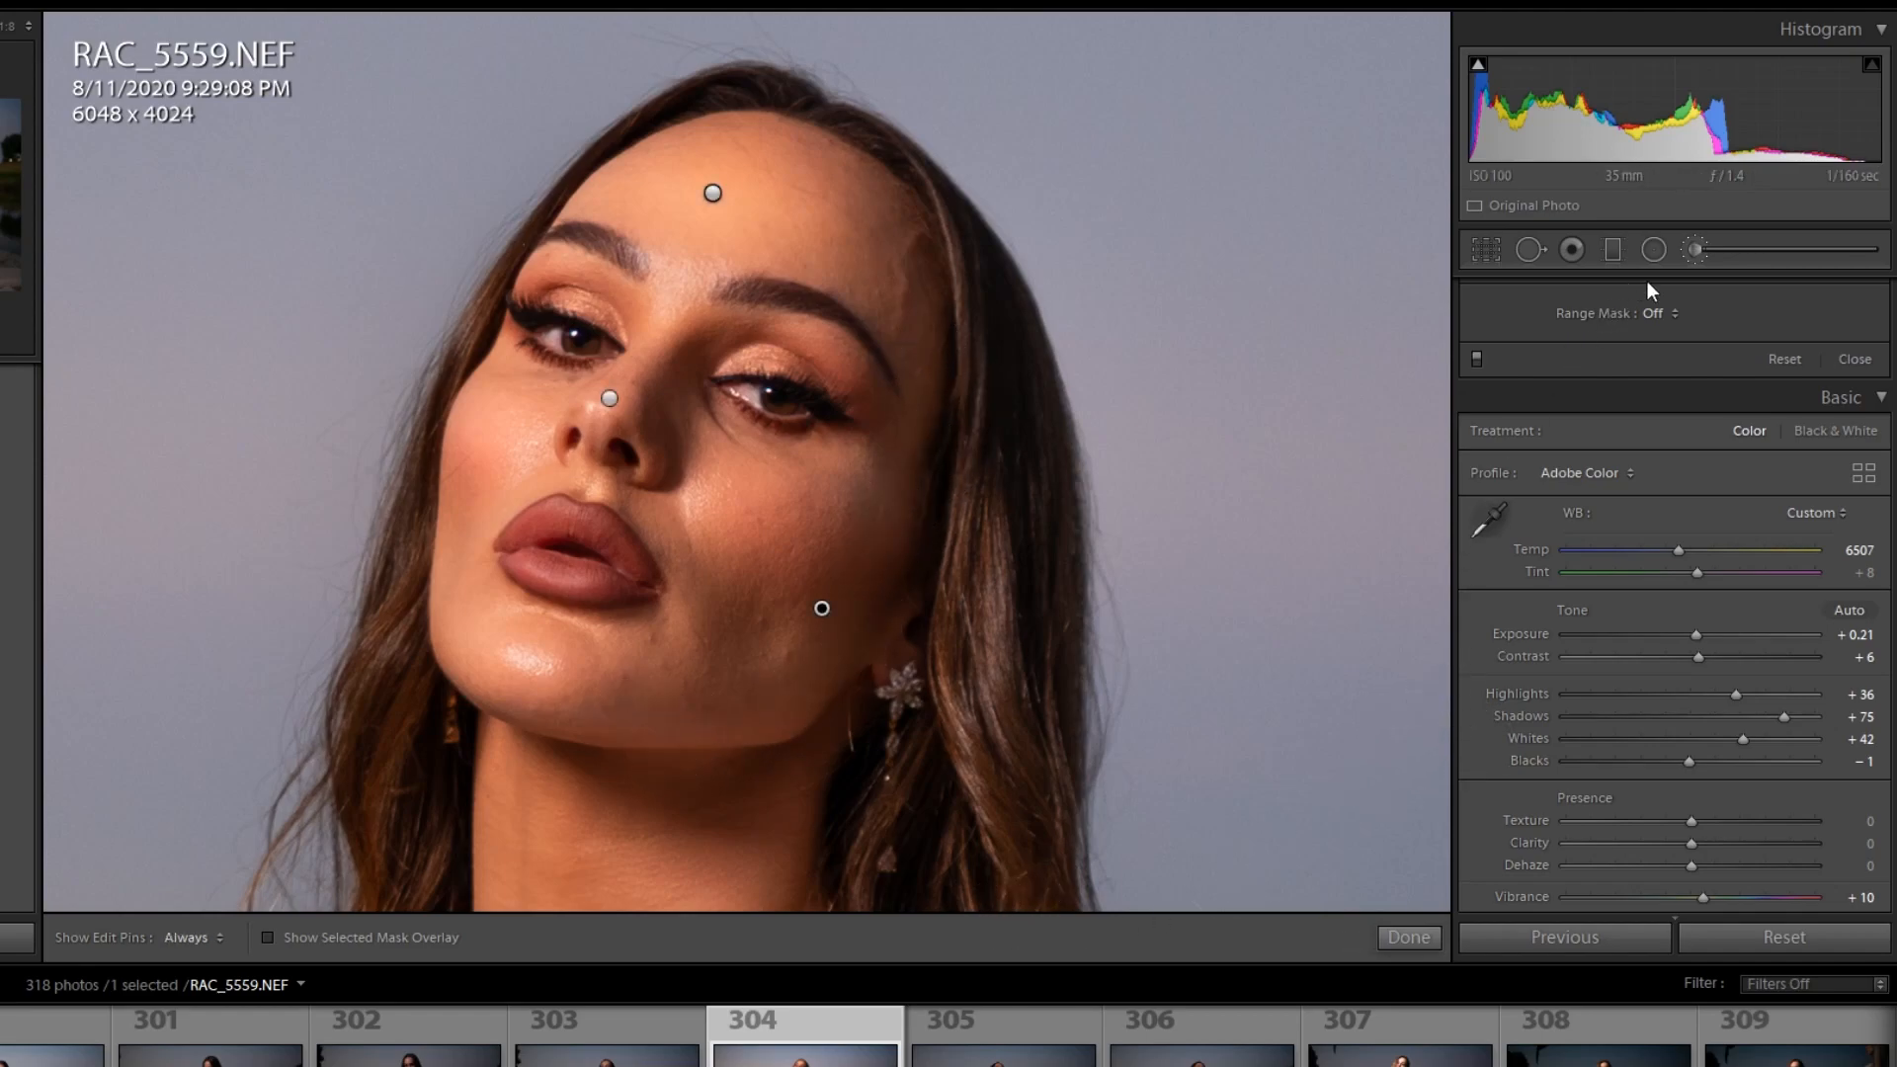
click(1695, 250)
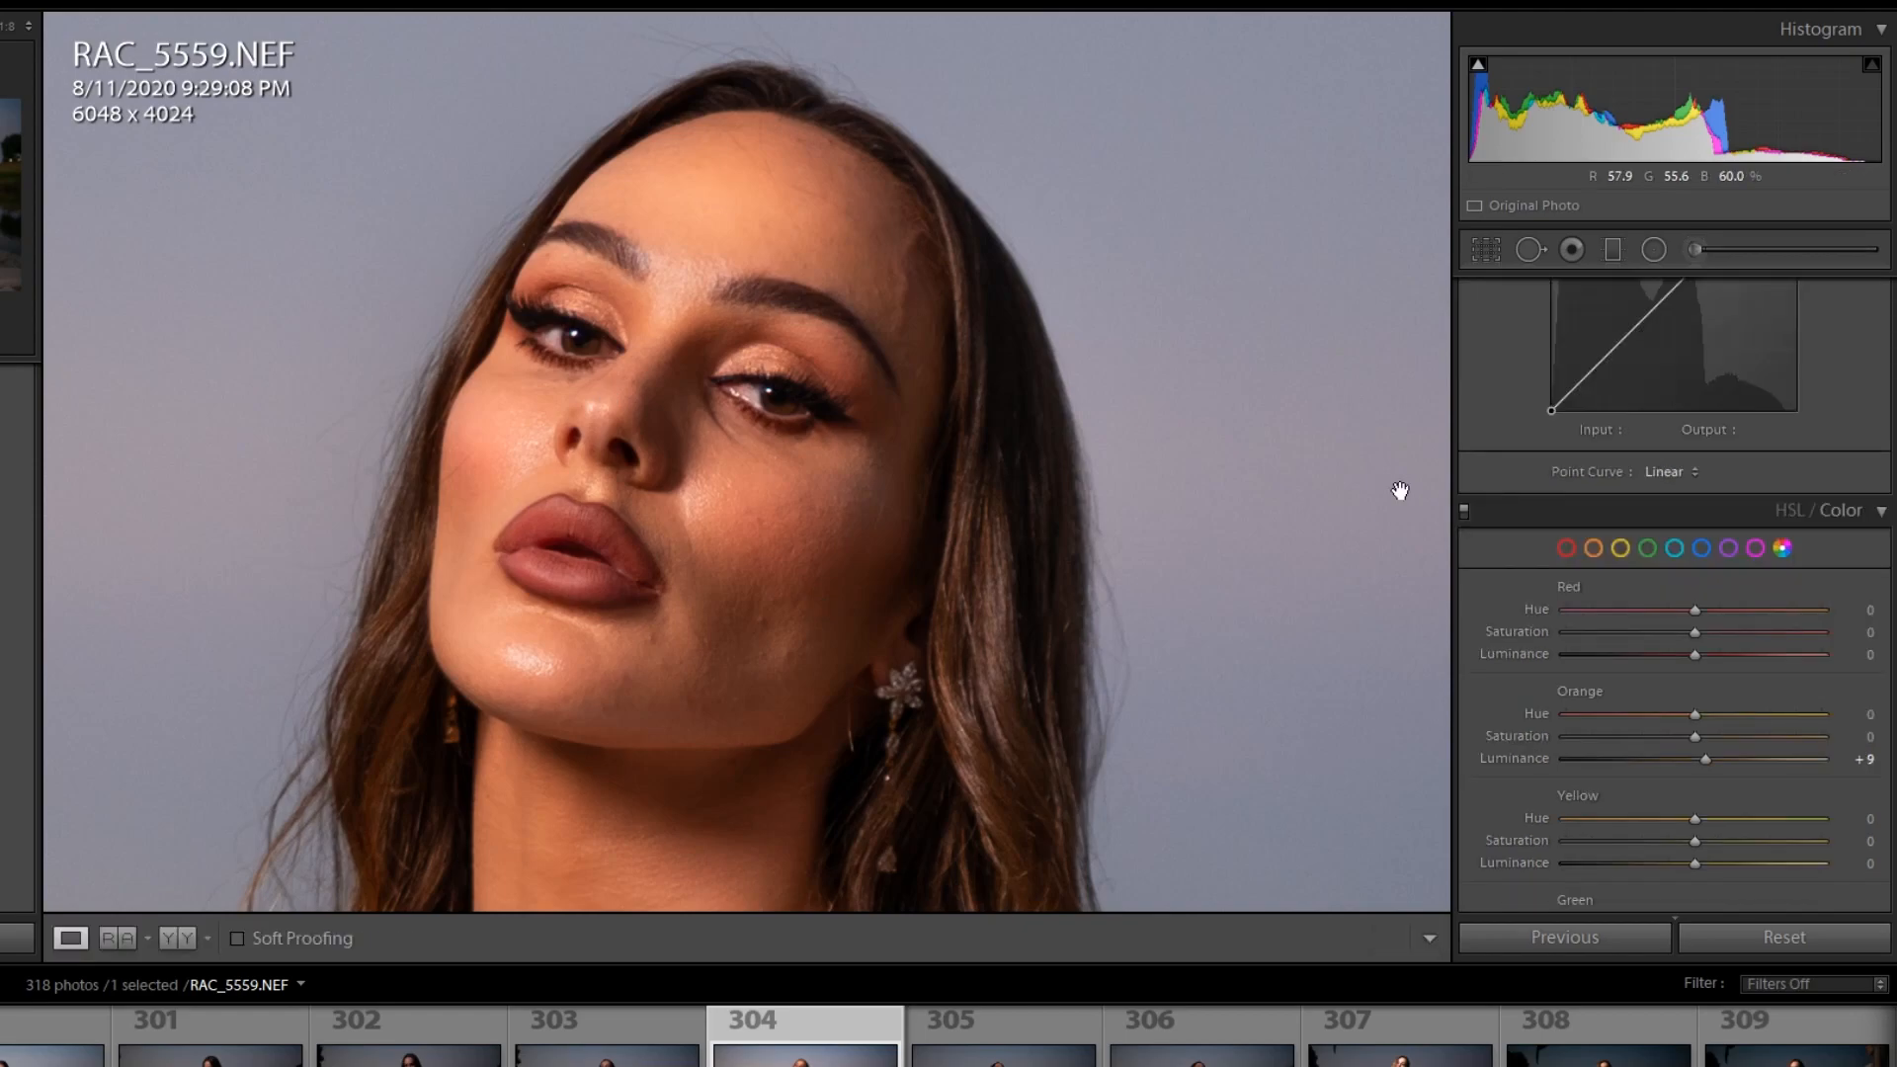
Step: Compare the face before and after the edits side by side, then return to the single view
key(y)
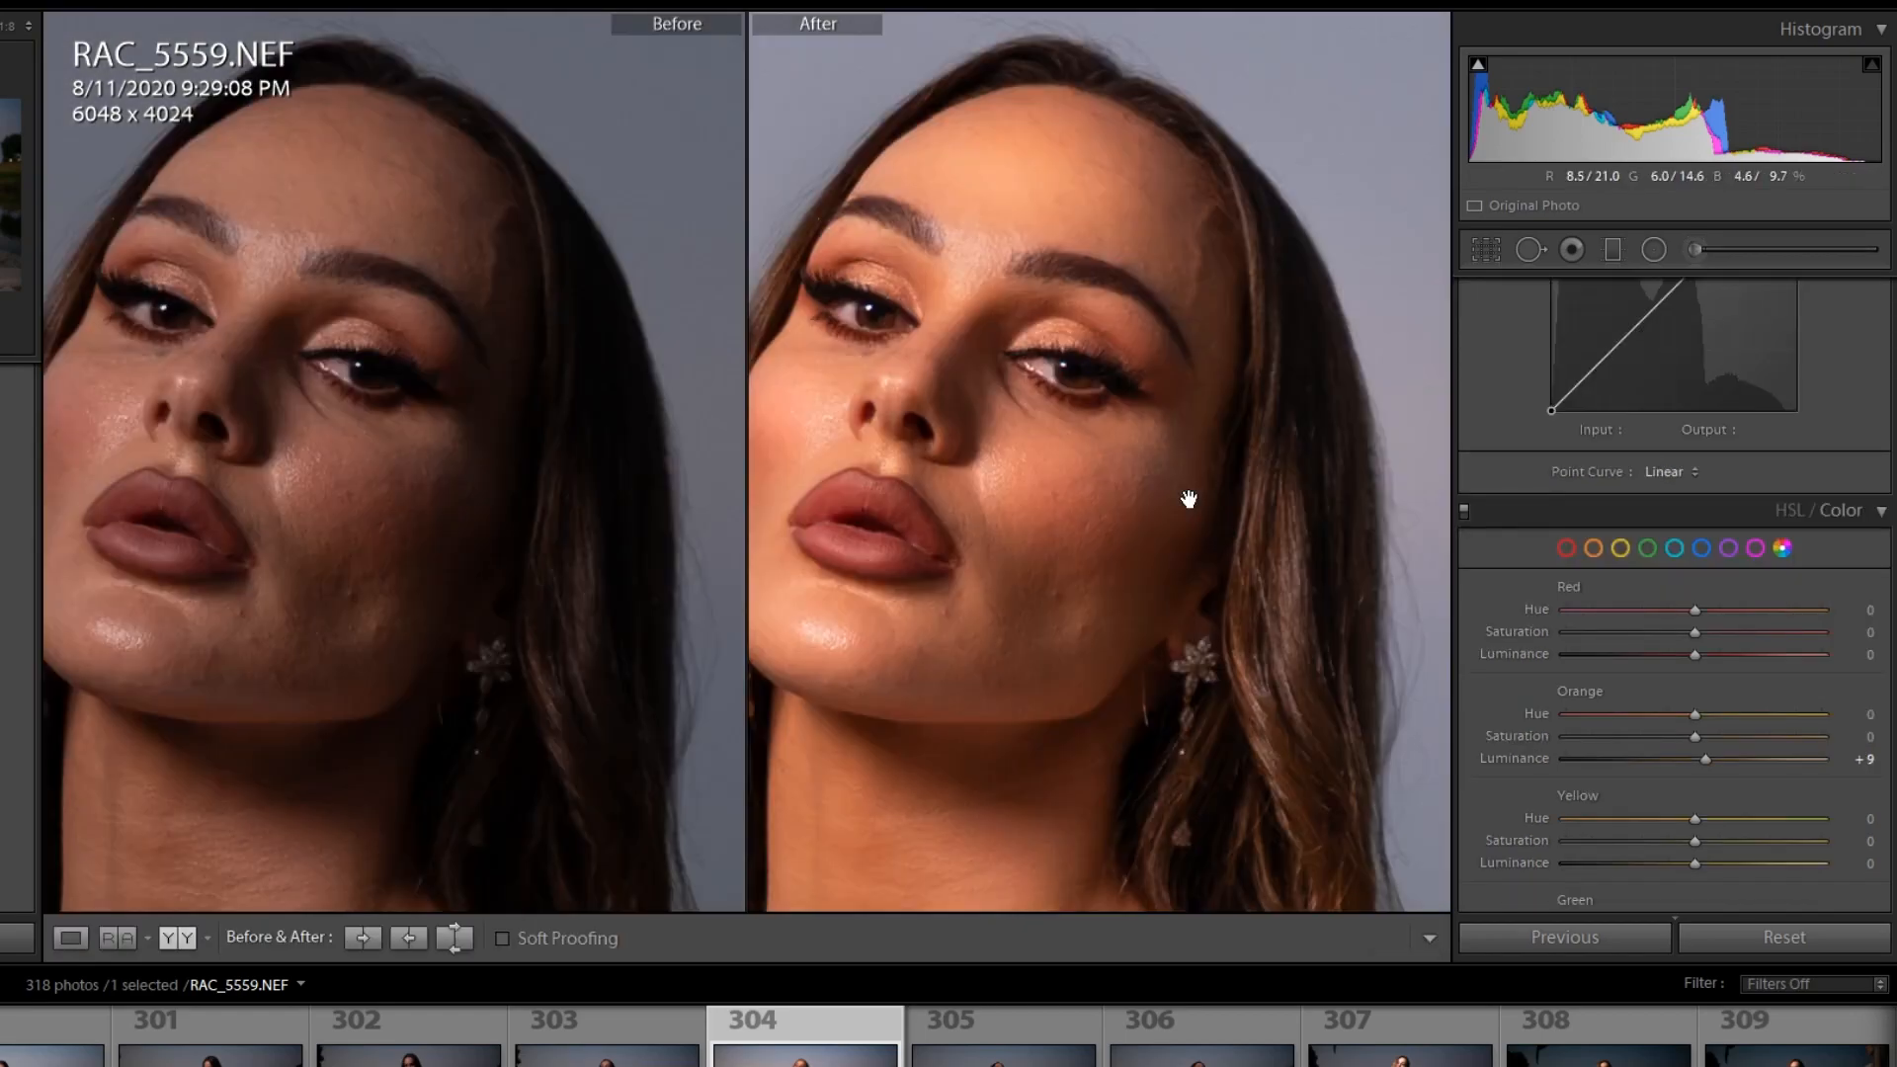
drag(430, 390, 507, 410)
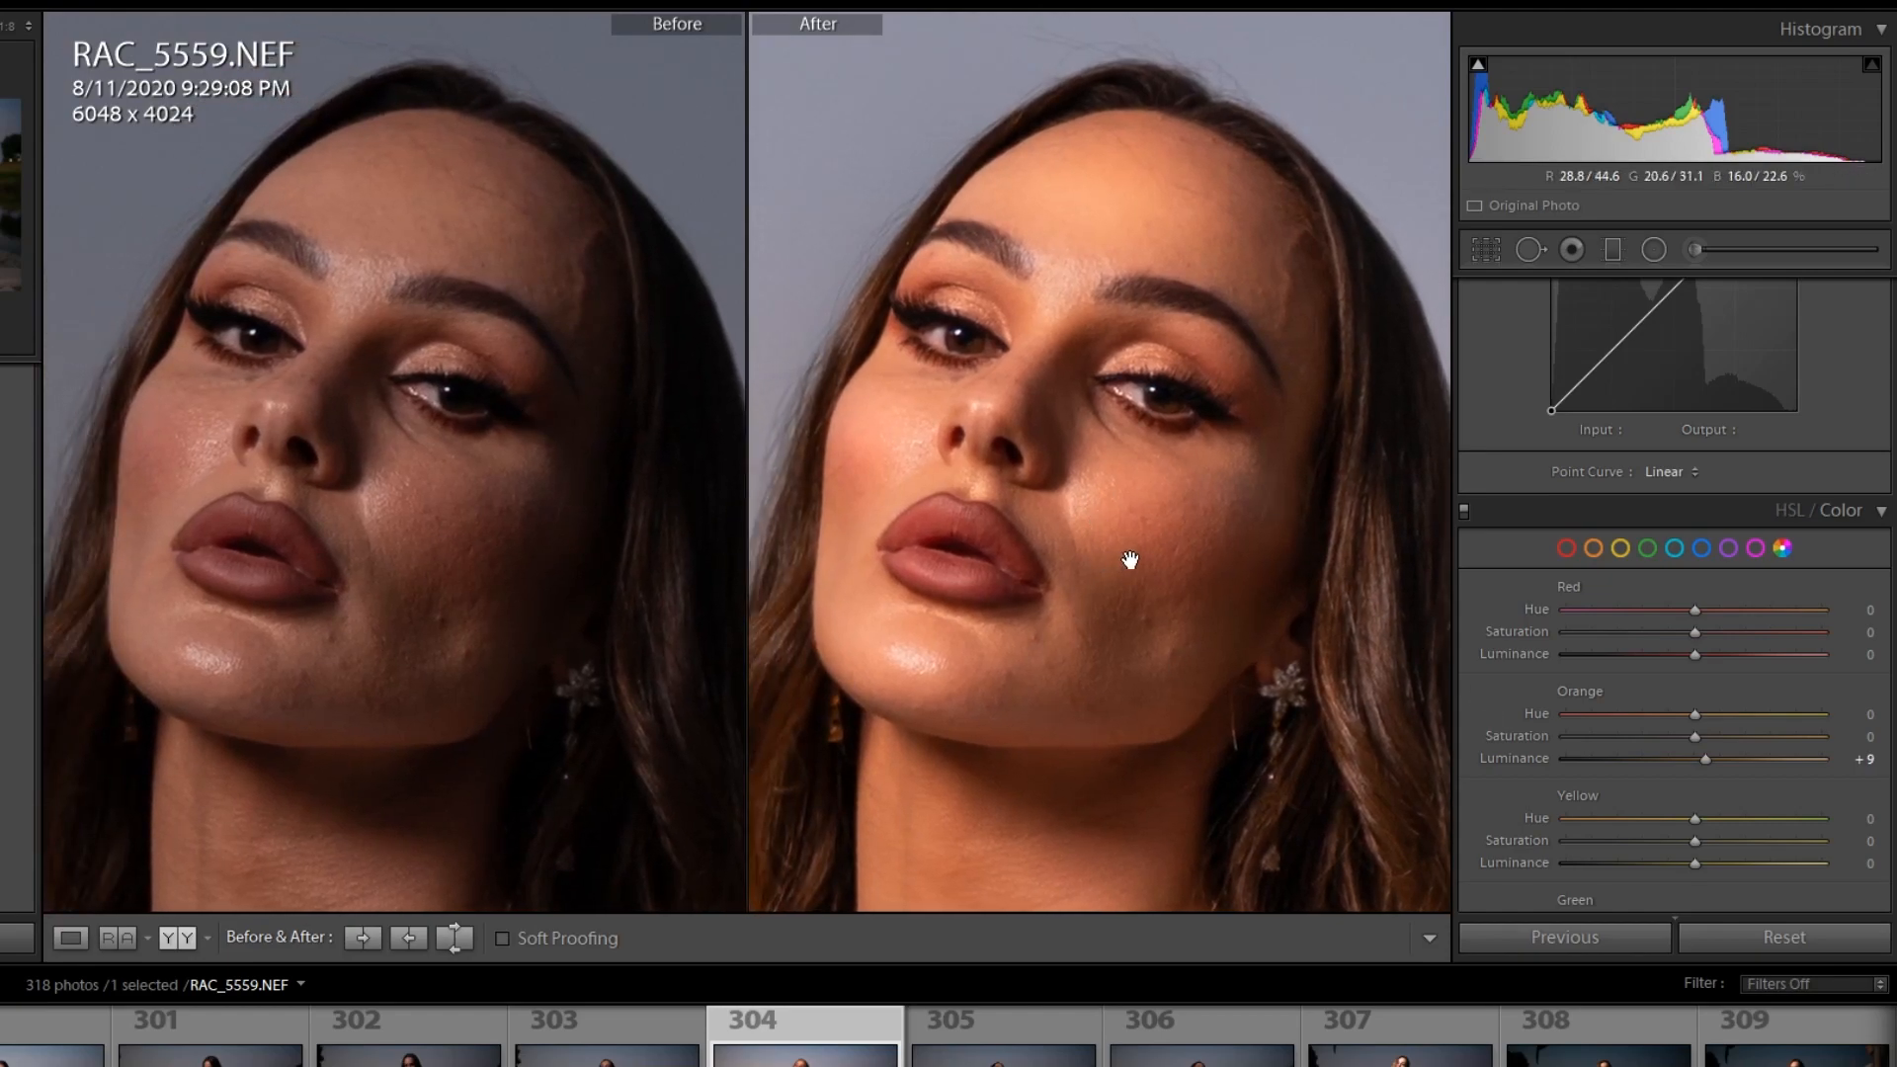
key(y)
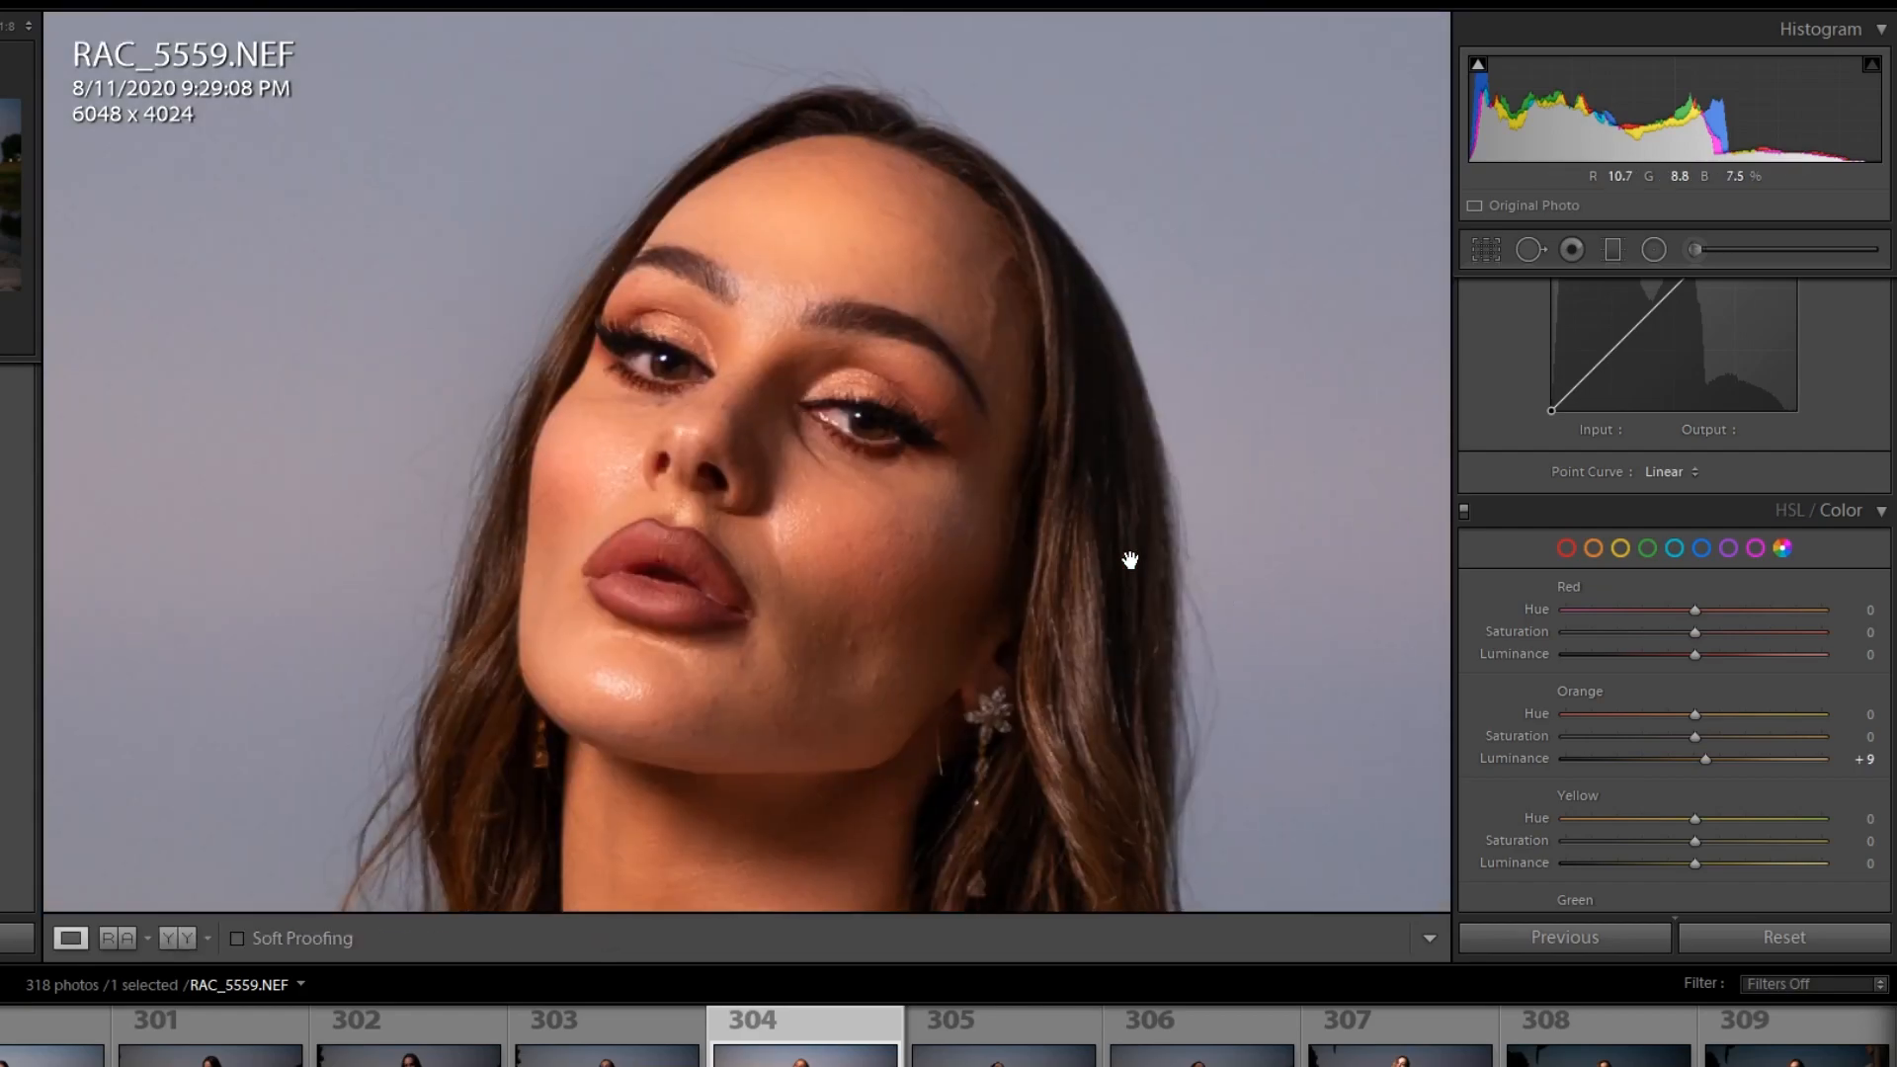
Step: Examine the retouched skin on the cheek and the whole face at several magnifications
click(890, 554)
click(690, 190)
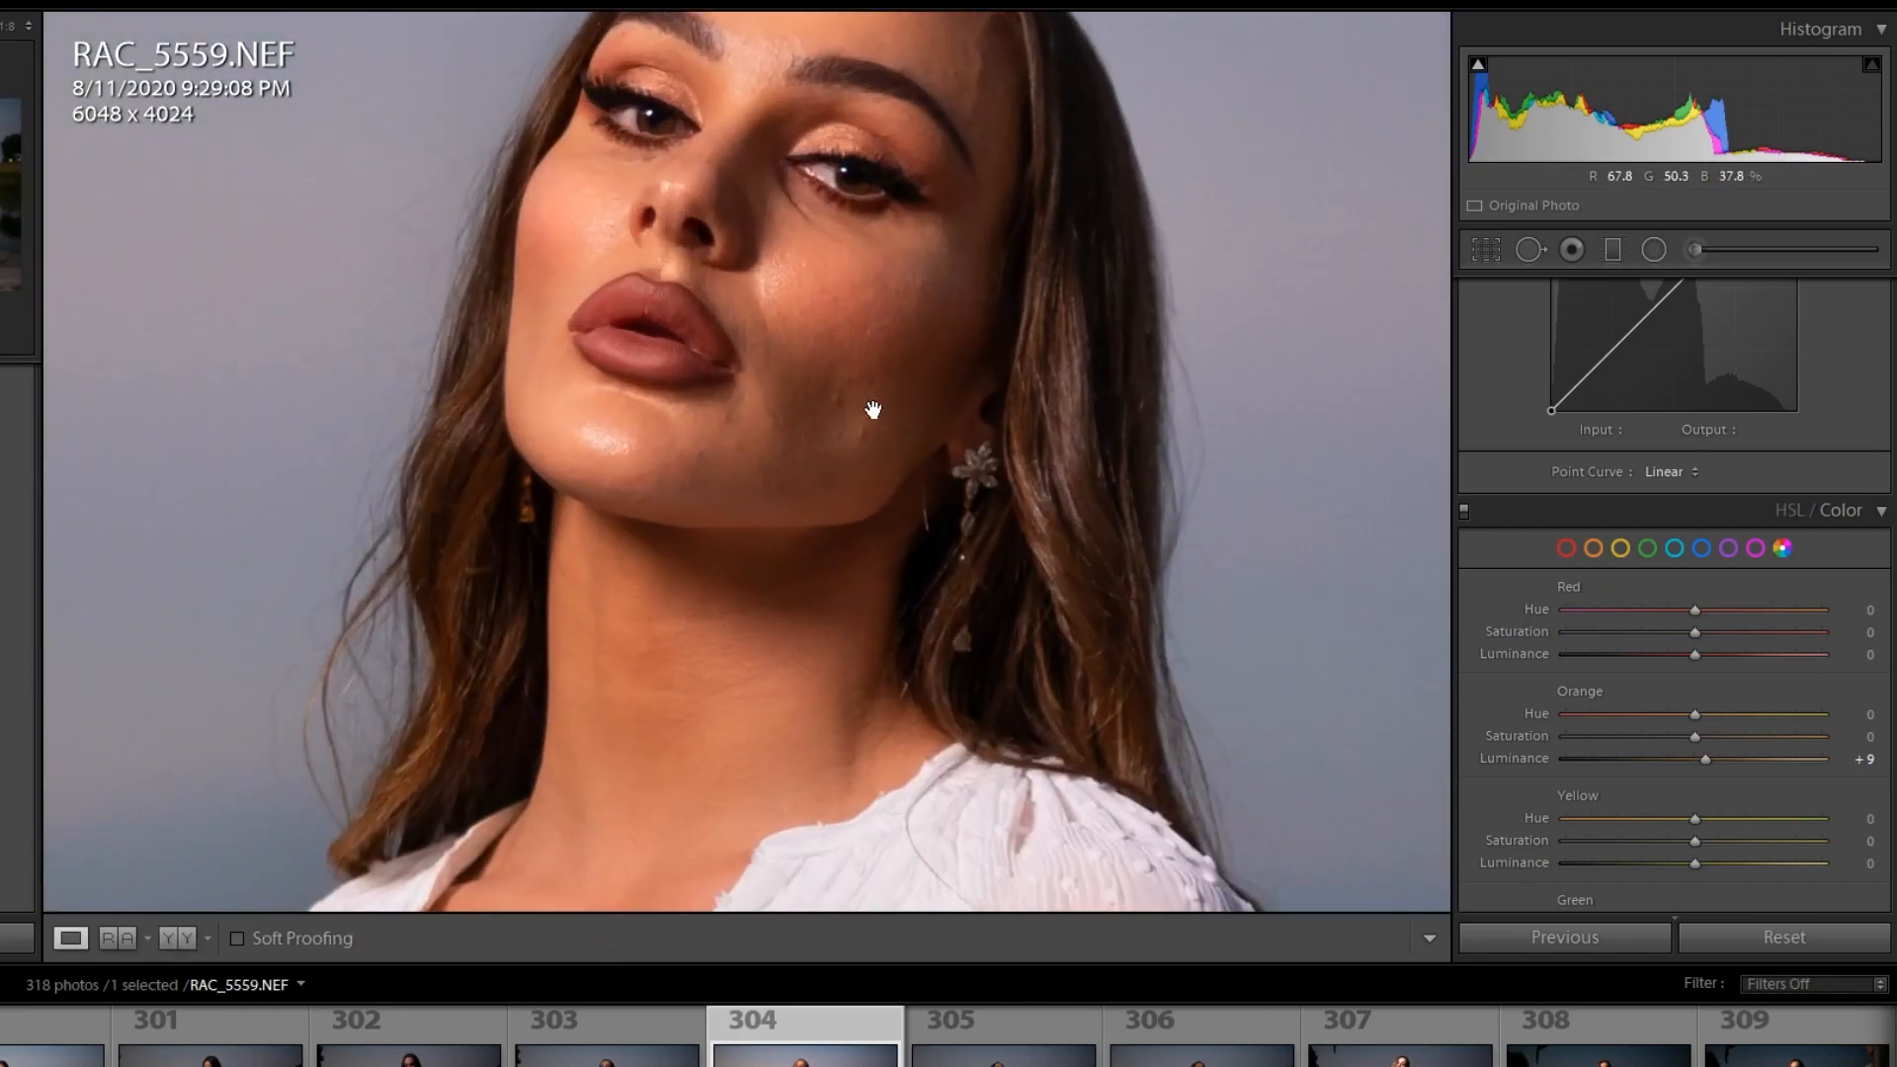
key(ctrl+=)
key(ctrl+=)
key(ctrl+=)
drag(855, 317, 945, 834)
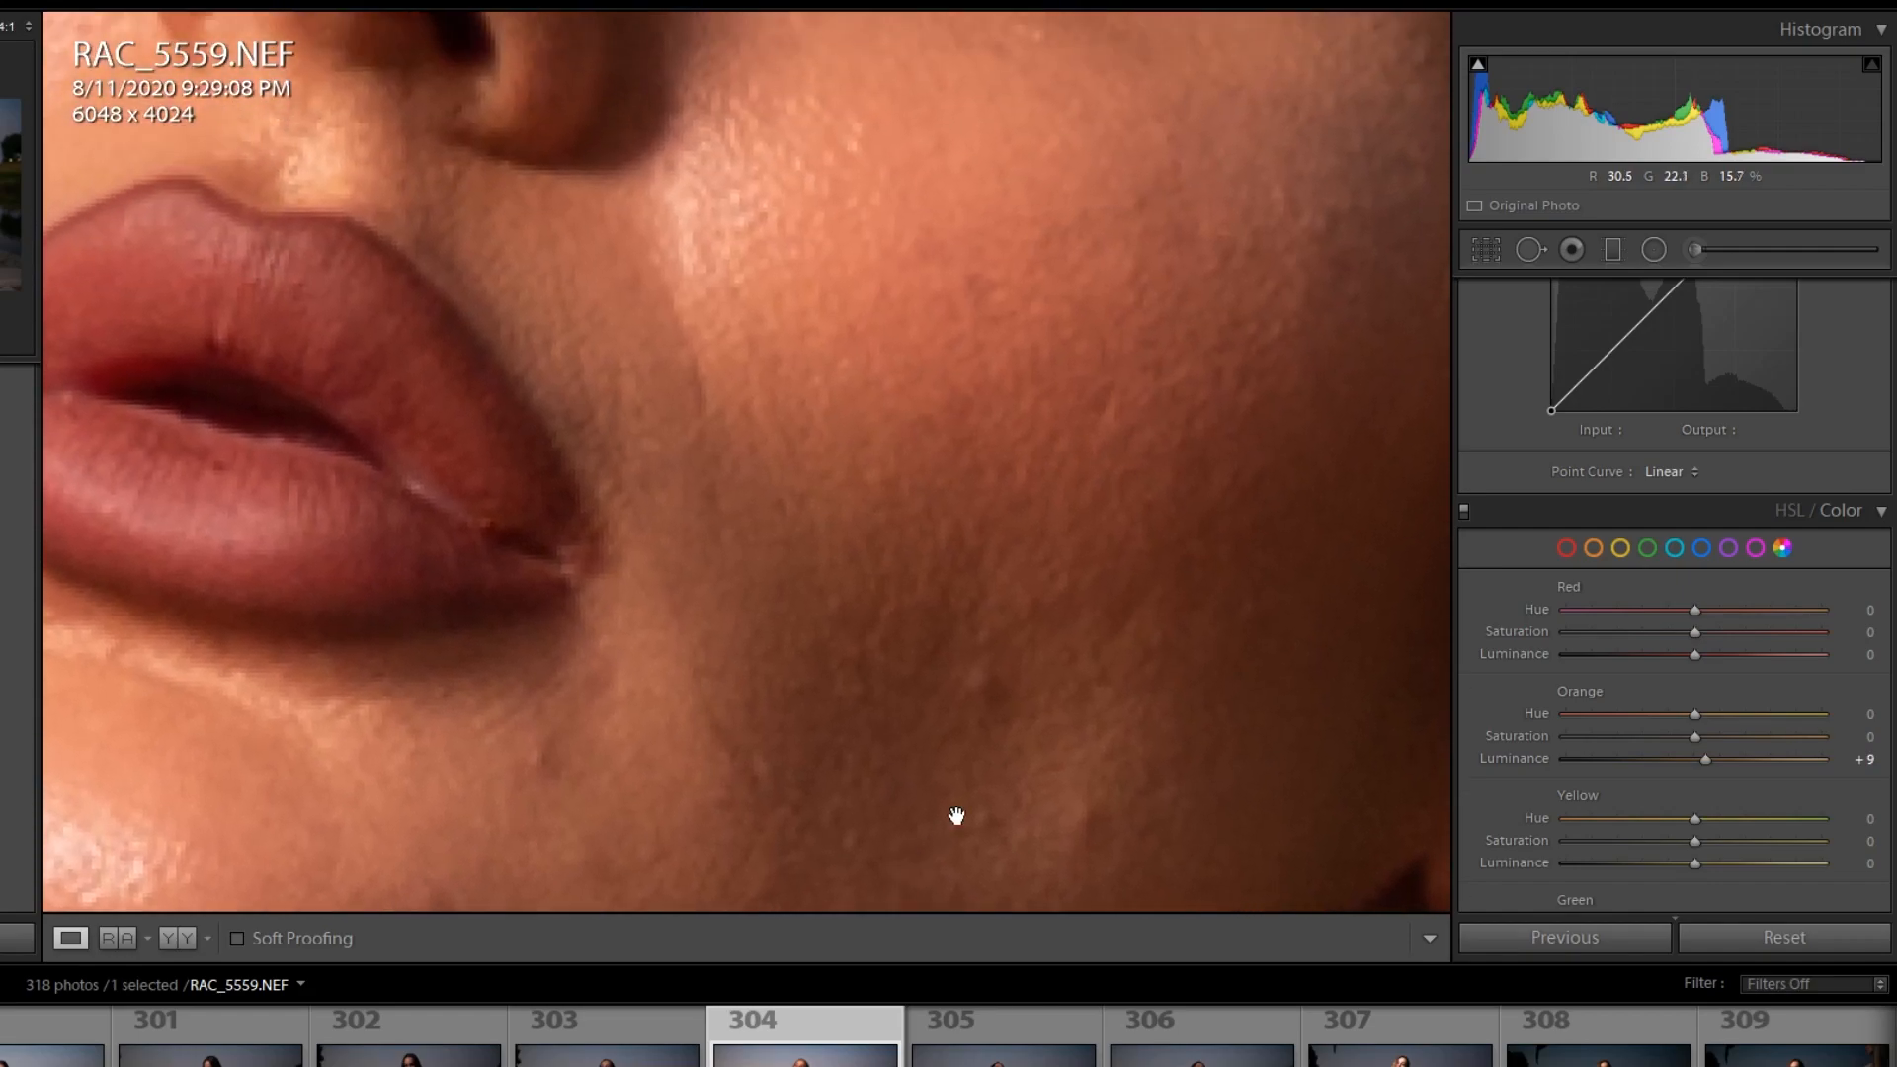
drag(973, 494, 934, 743)
key(ctrl+-)
key(ctrl+-)
key(ctrl+-)
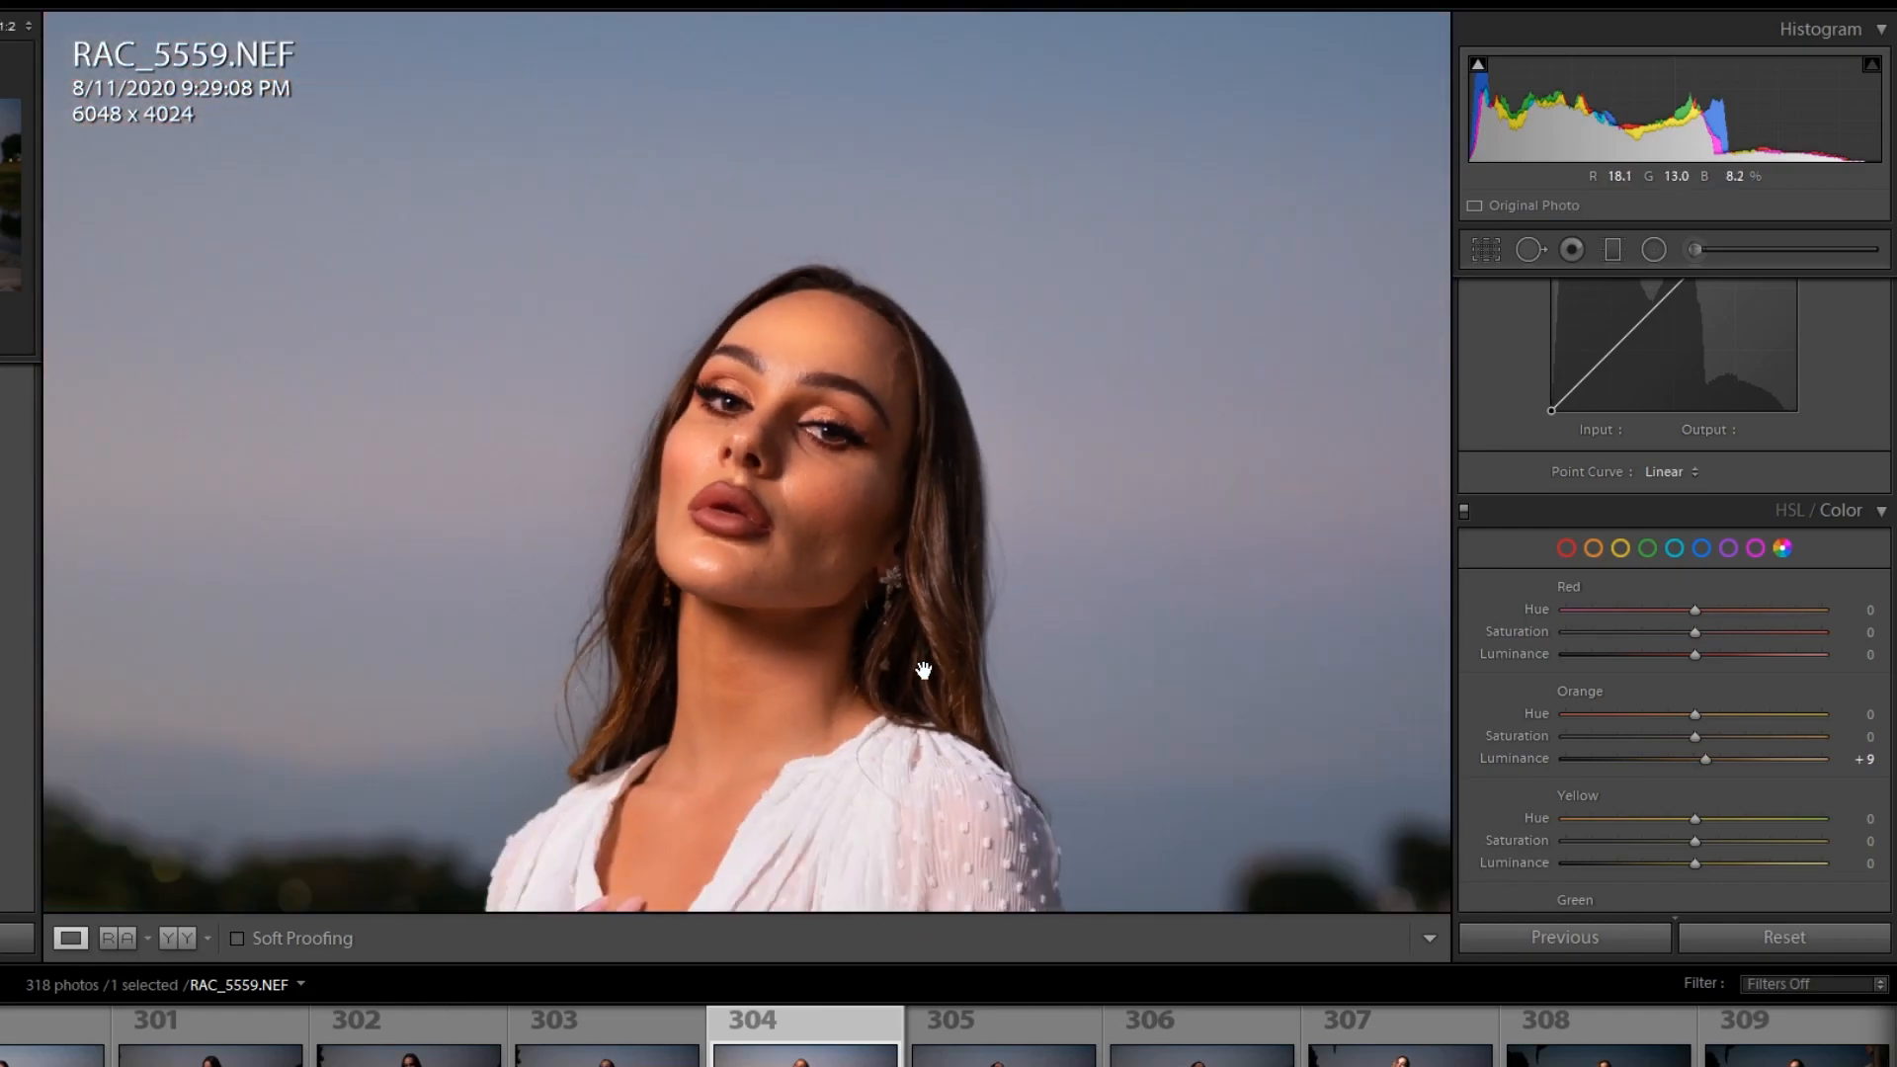
key(ctrl+=)
drag(877, 563, 1000, 638)
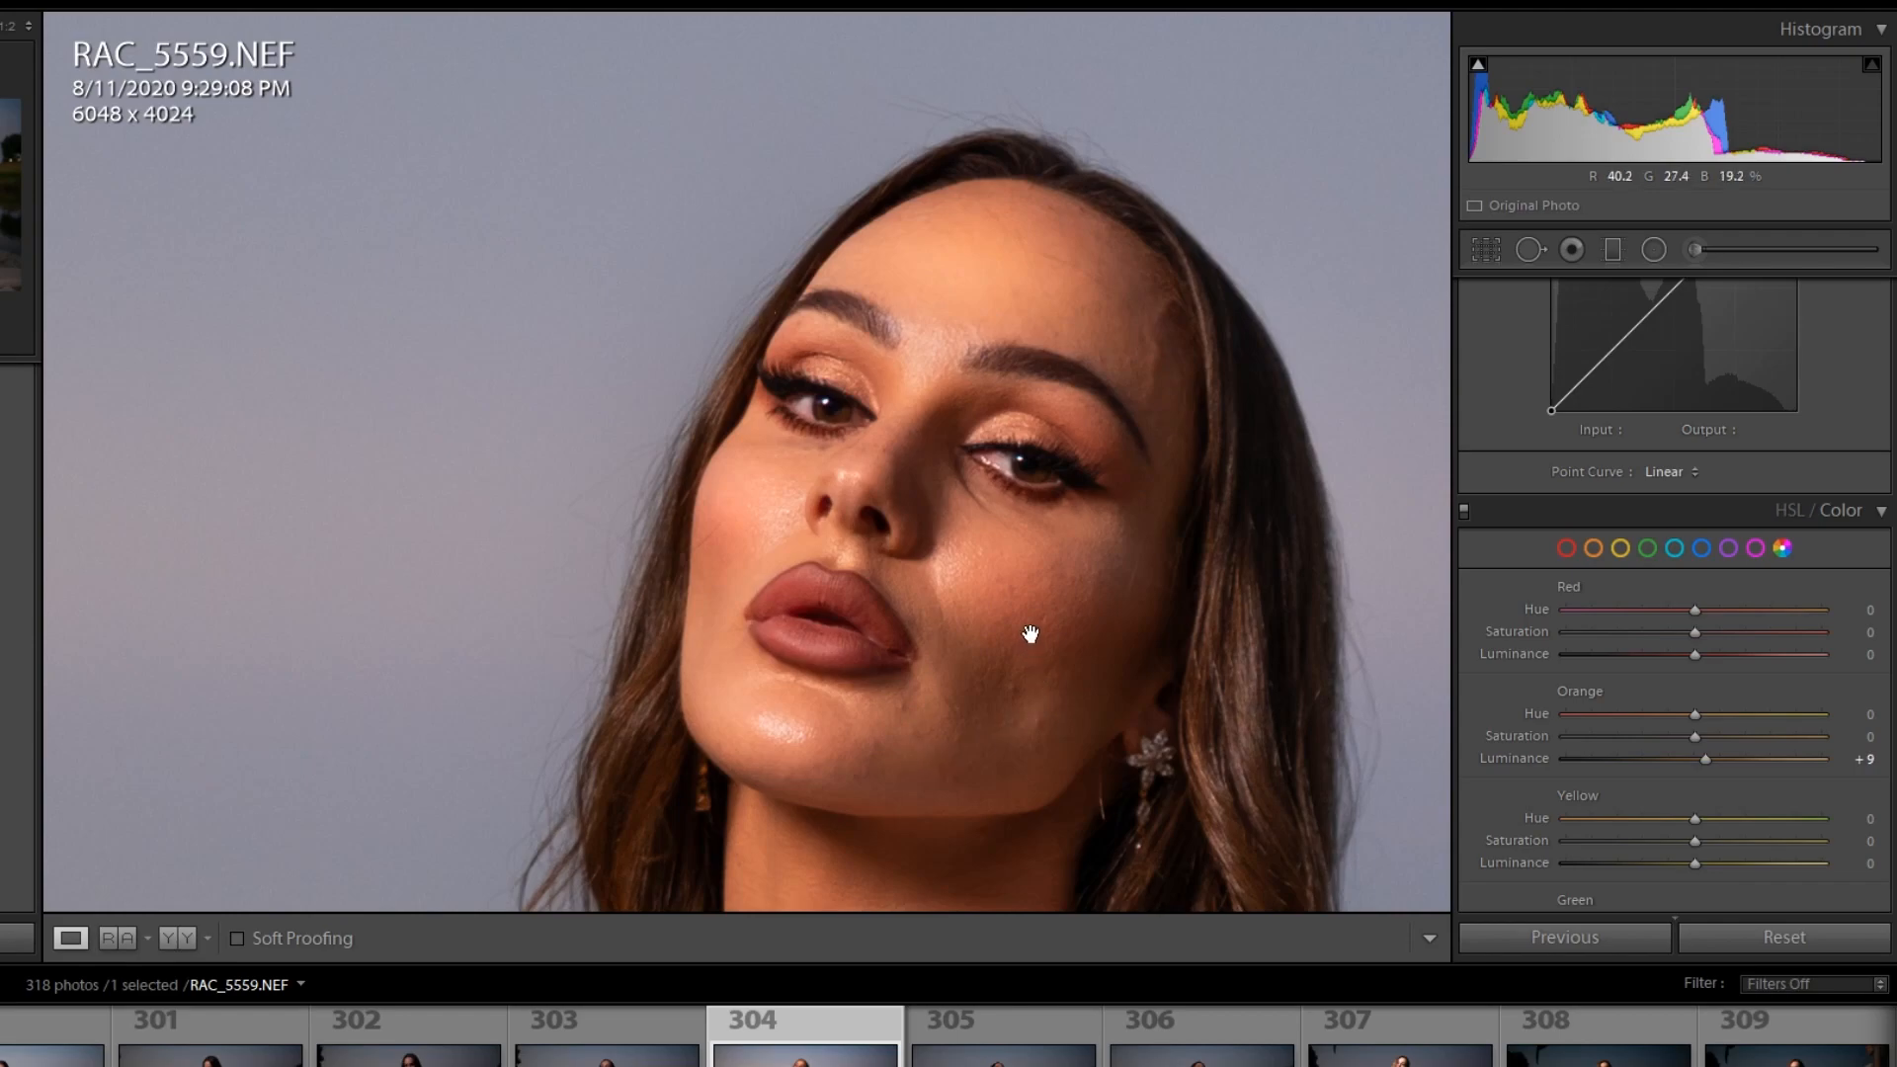
drag(1089, 617, 998, 576)
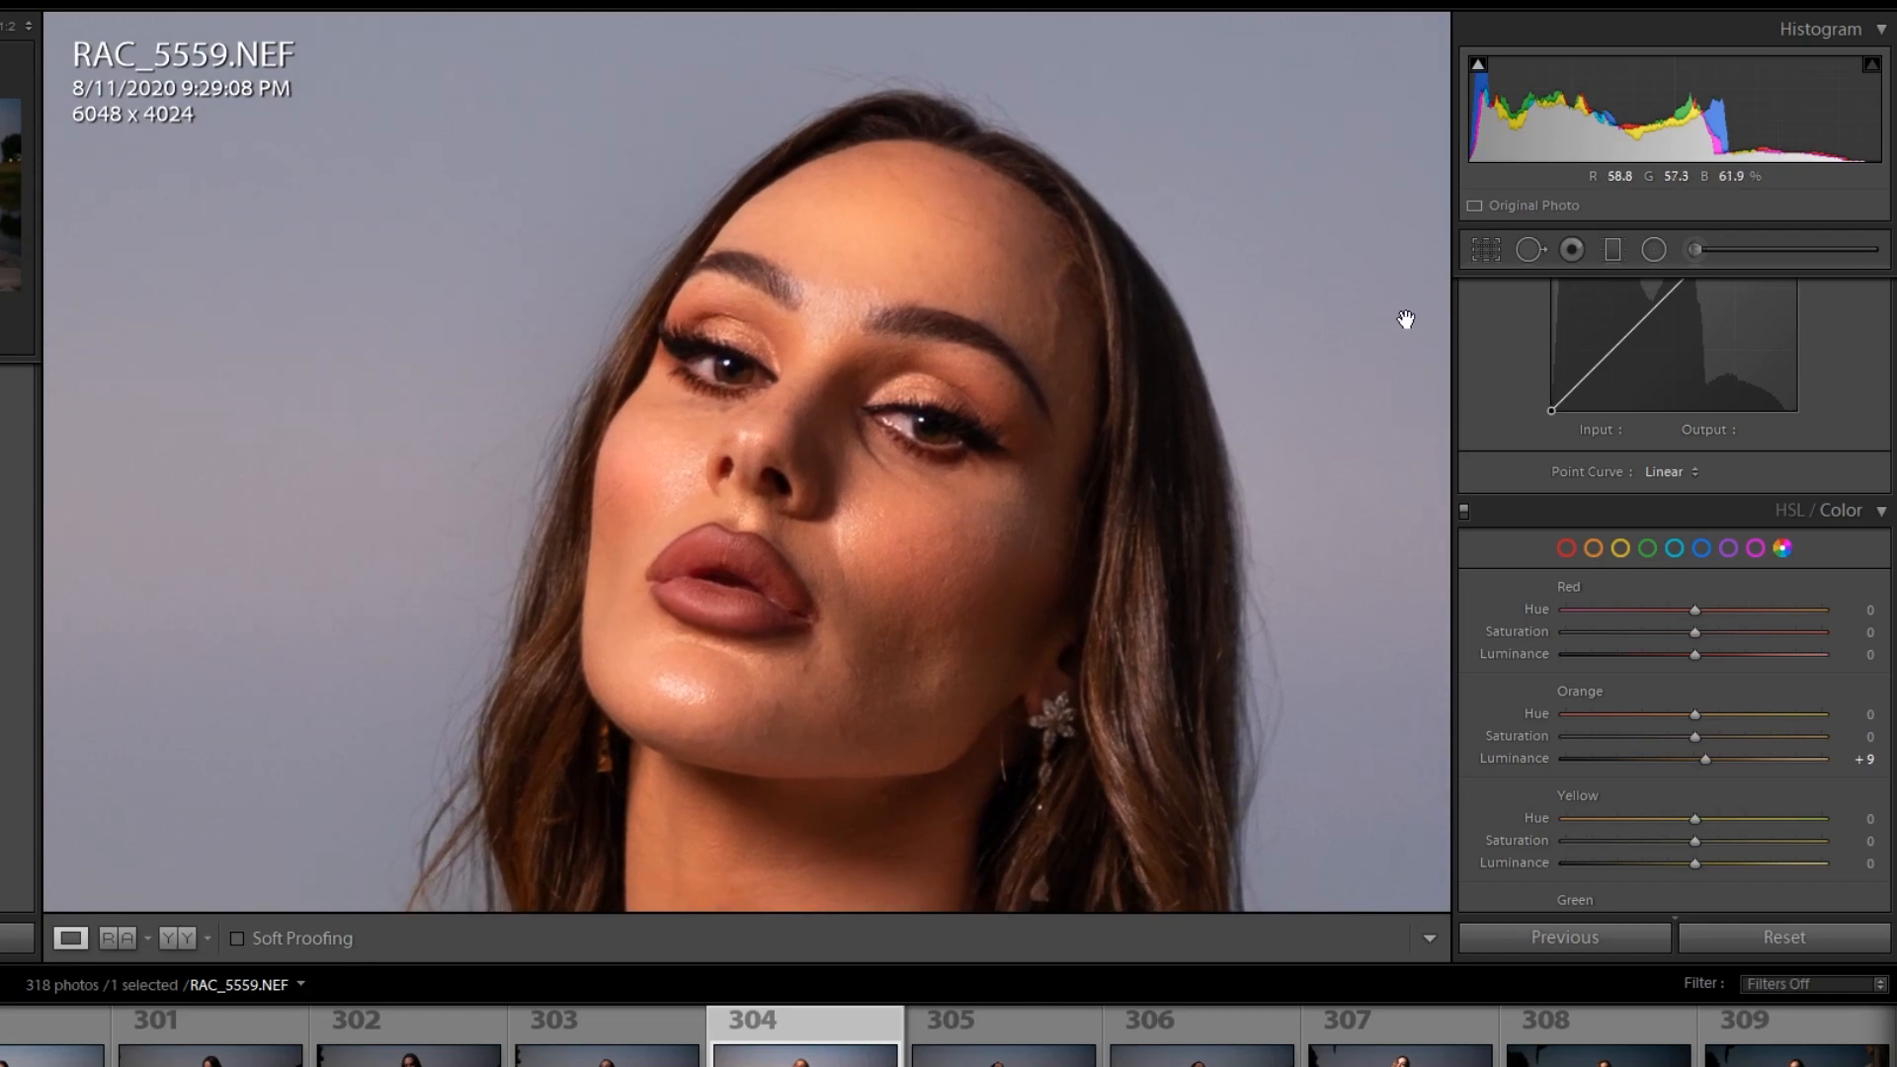
Step: Heal the blemishes on the shadowed cheek and beside the mouth corner with spot sizes 17 and 18, repositioning the sample area
click(891, 652)
click(759, 274)
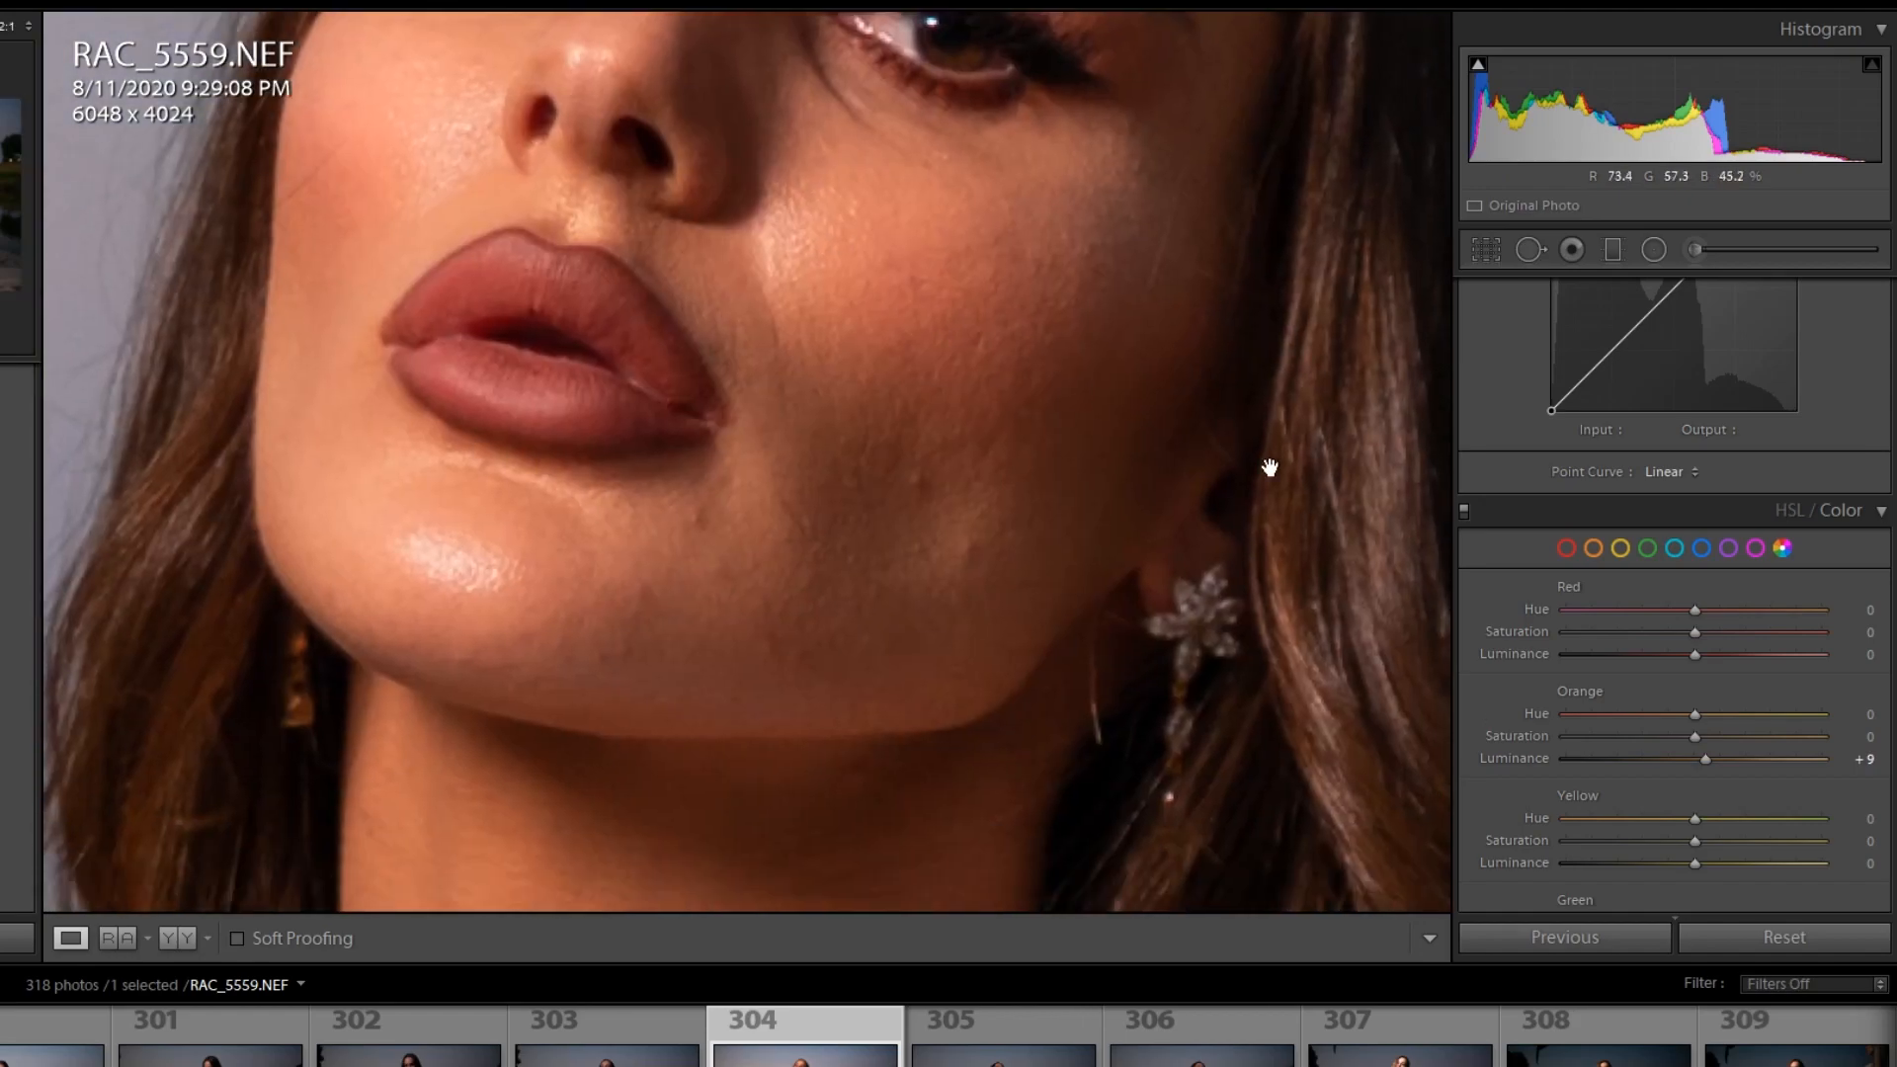
click(1528, 251)
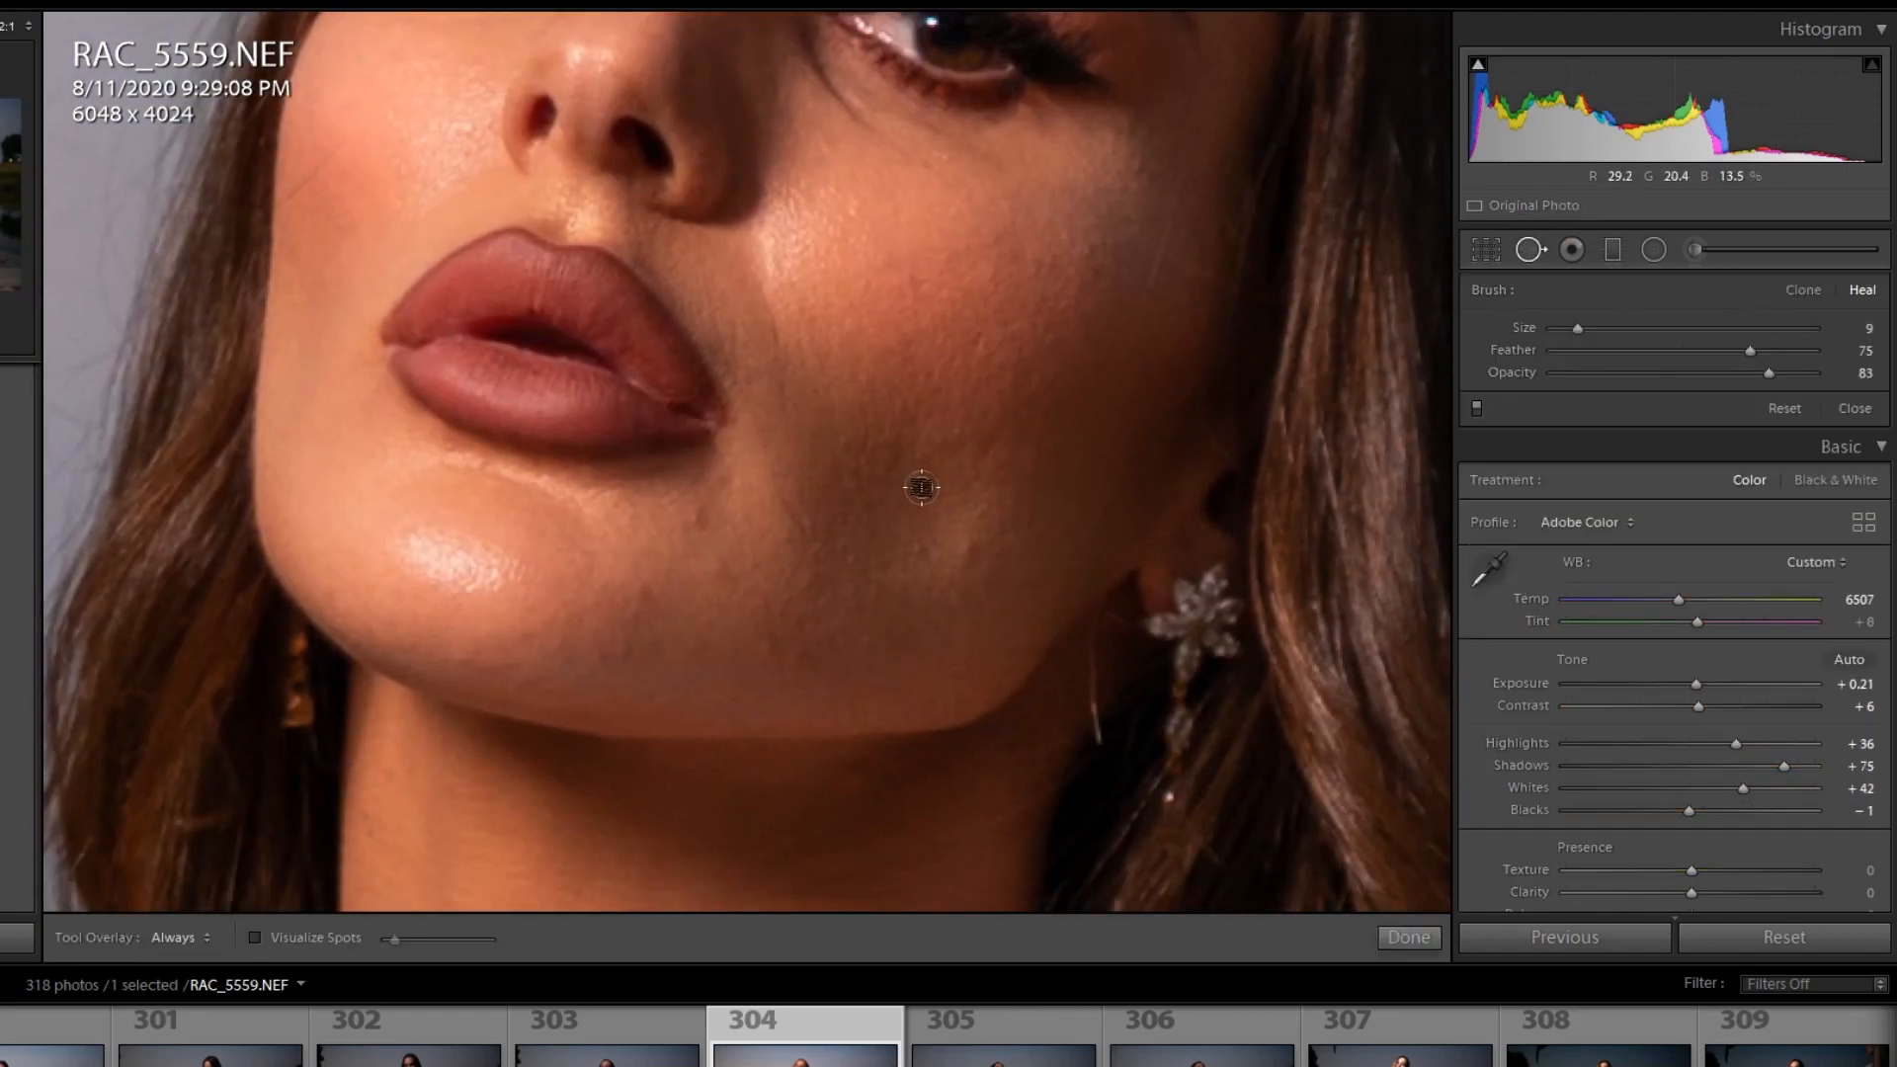
scroll(910, 478, up, 3)
click(913, 477)
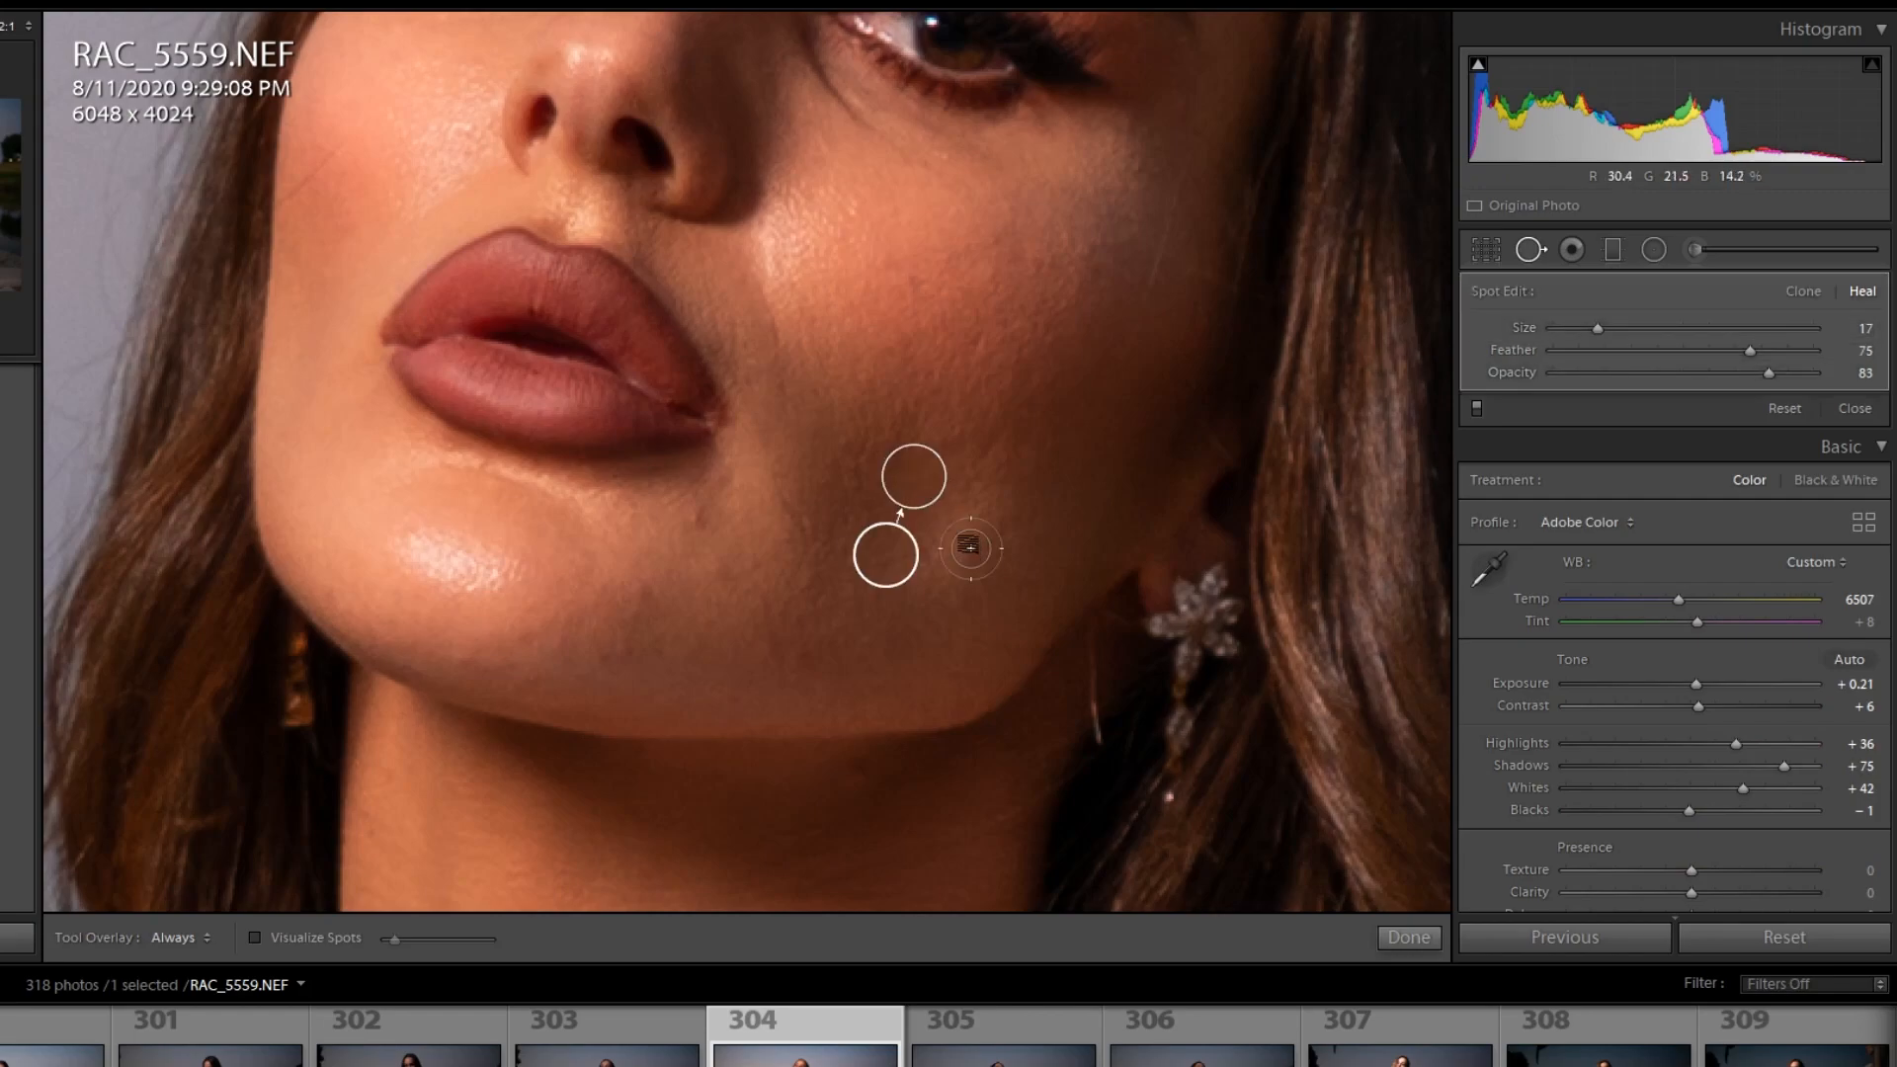
click(699, 516)
mouse_move(980, 34)
mouse_down()
mouse_move(909, 249)
mouse_move(803, 439)
mouse_move(787, 511)
mouse_move(770, 494)
mouse_move(771, 524)
mouse_move(790, 523)
mouse_move(770, 531)
mouse_up()
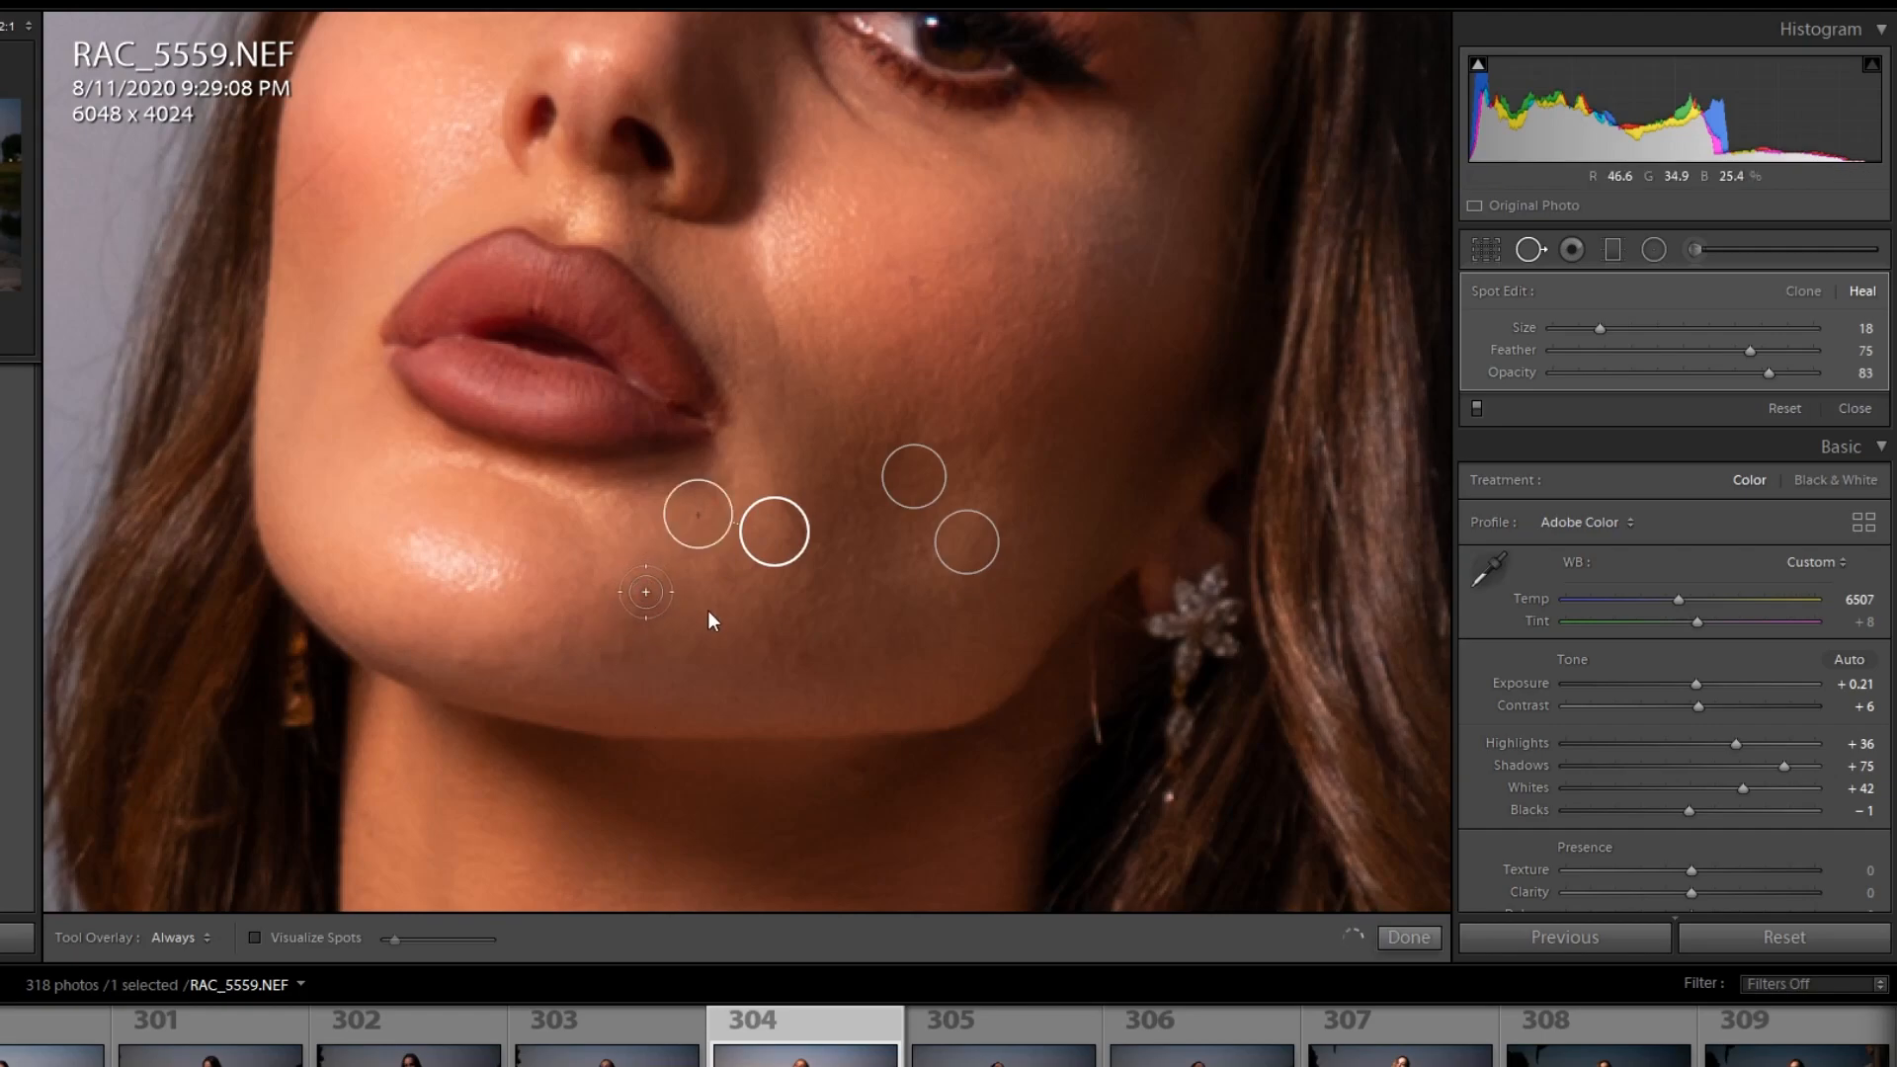
Step: Heal the blemishes on the chin and along the jaw with spot size 14, sampling nearby skin for the jaw spot
click(645, 592)
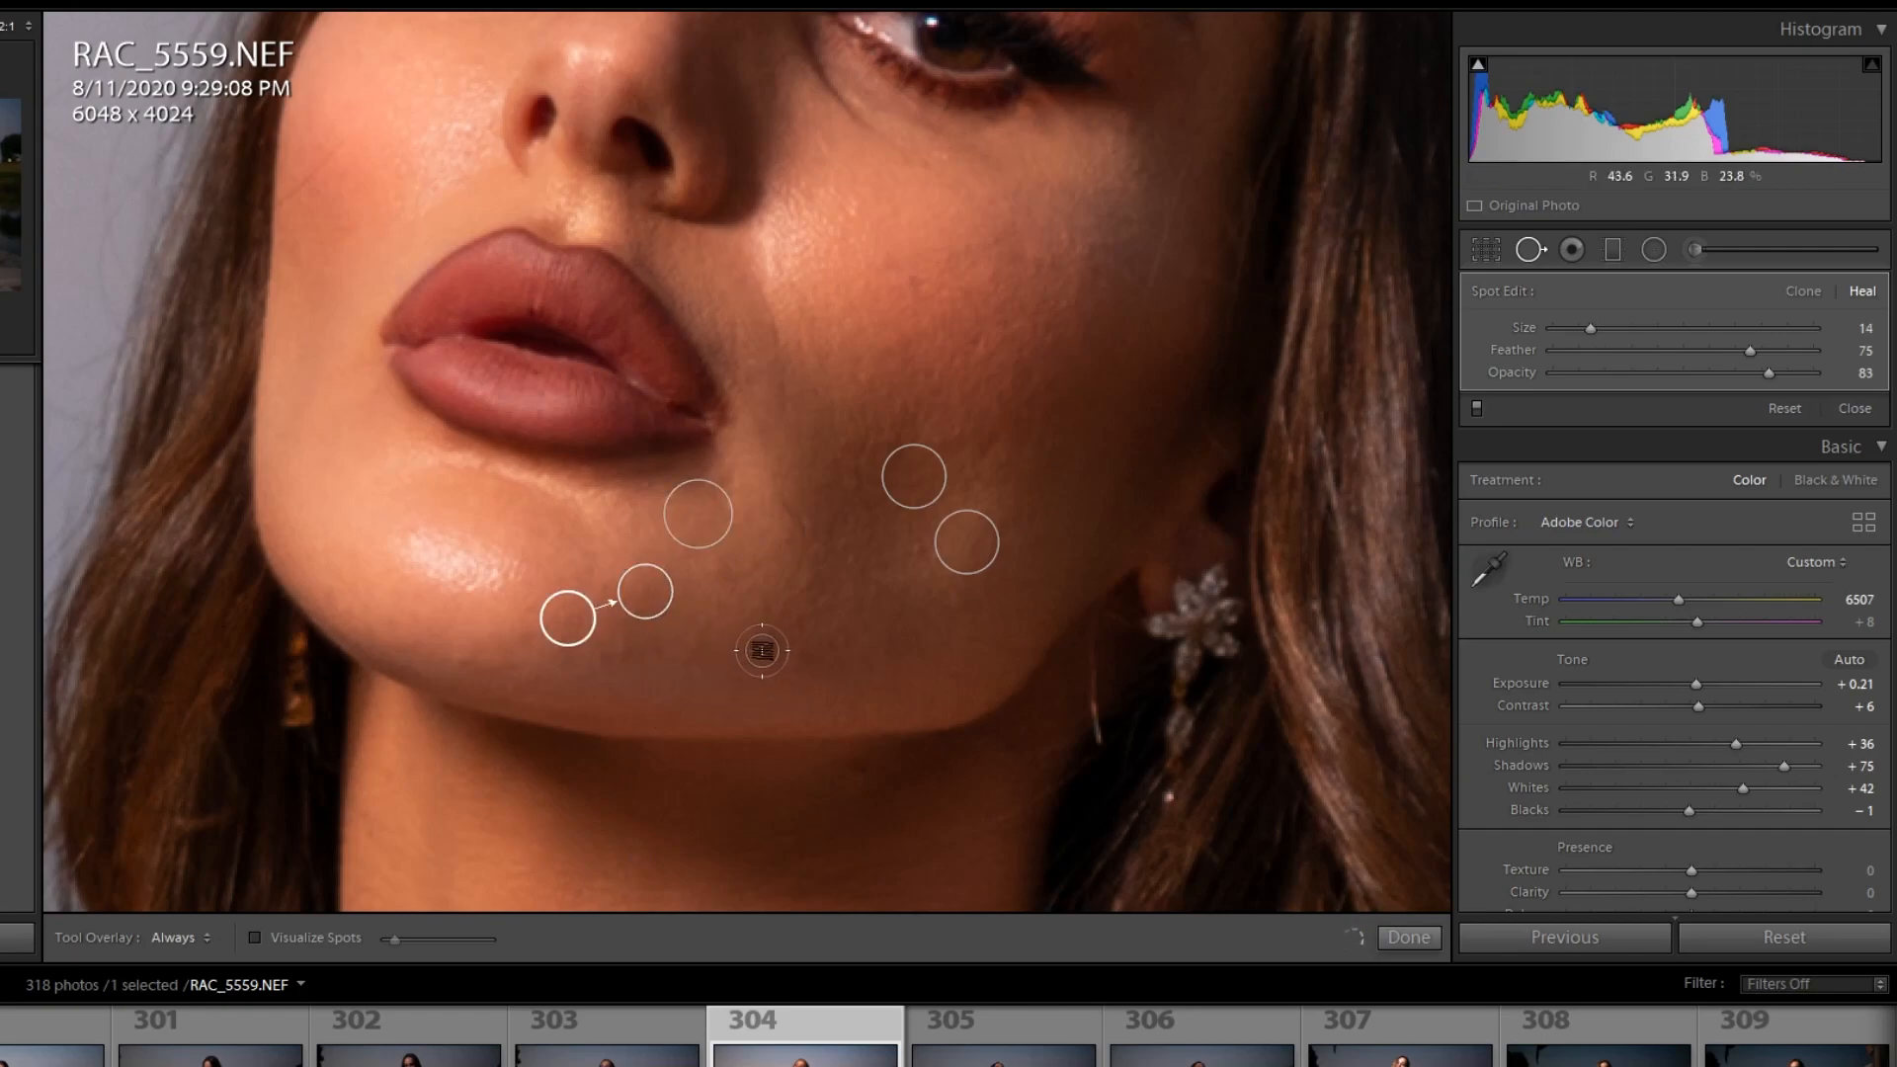
click(774, 649)
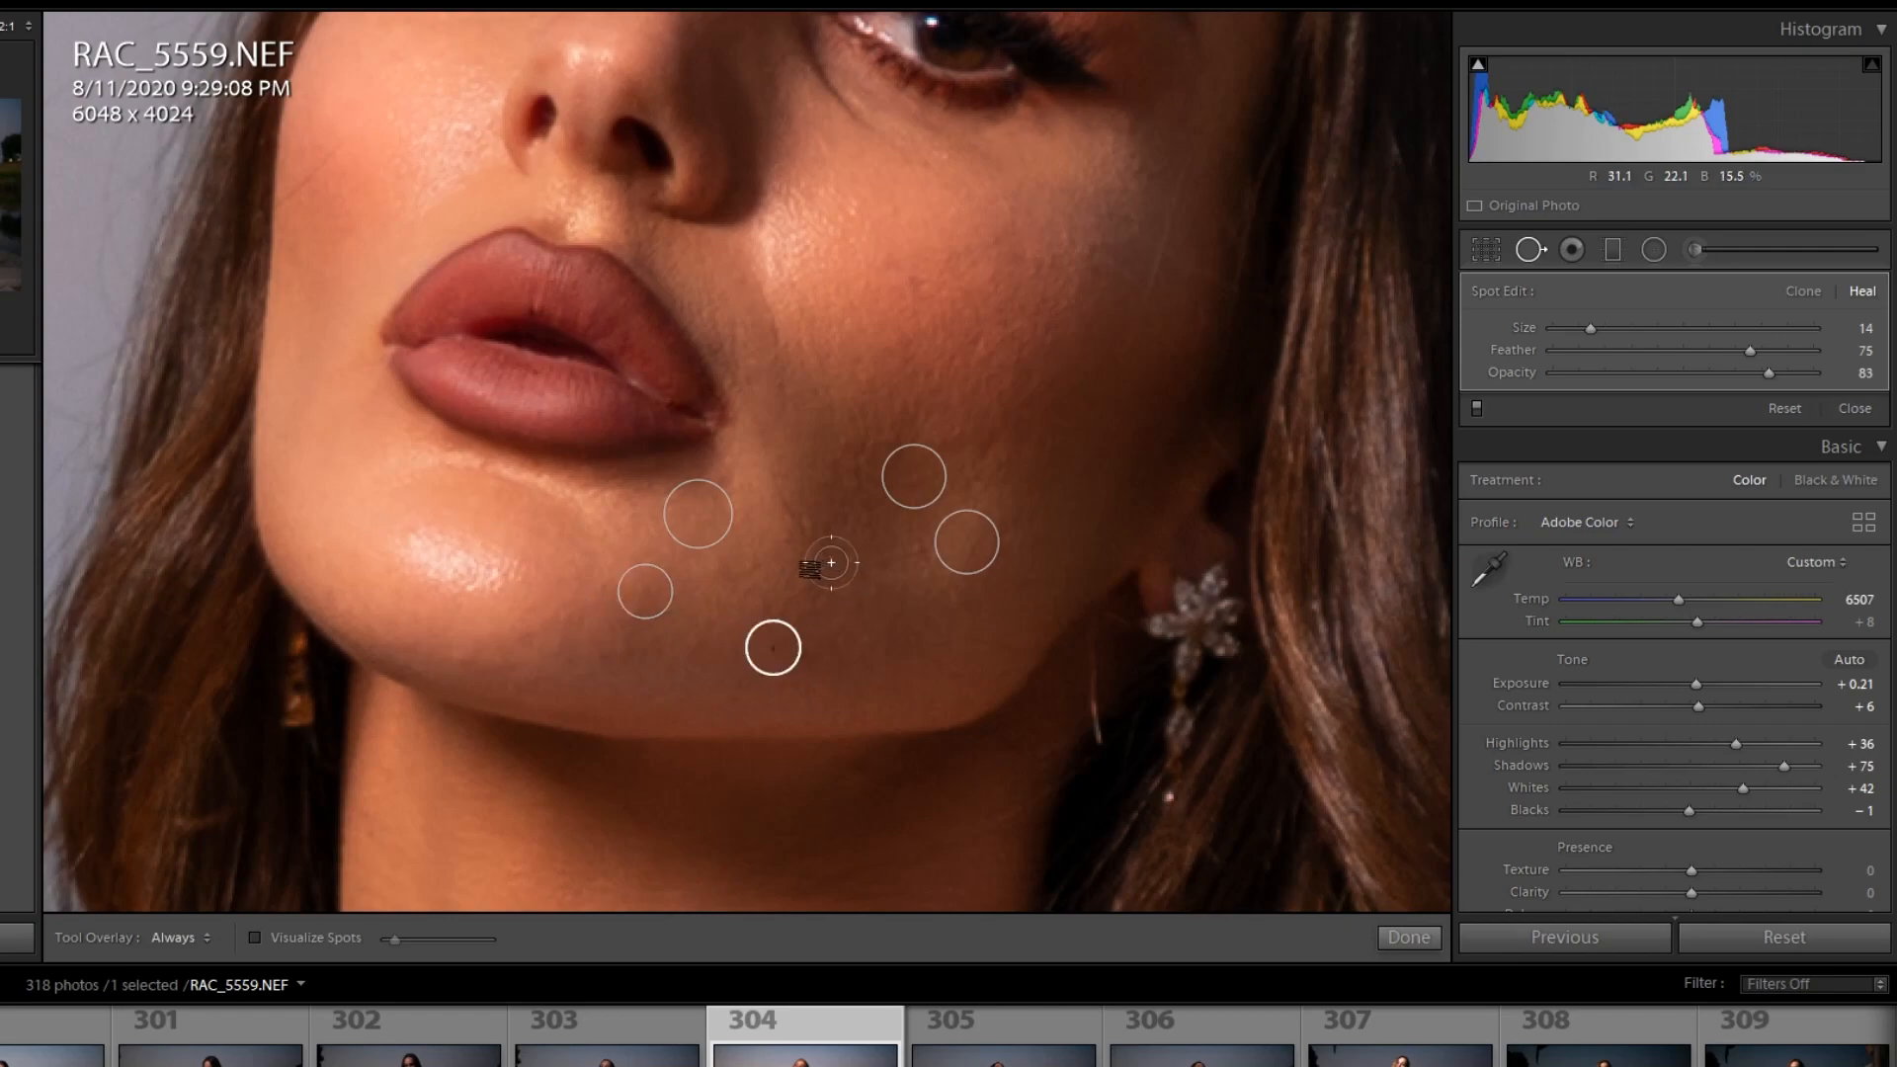
drag(991, 647, 830, 624)
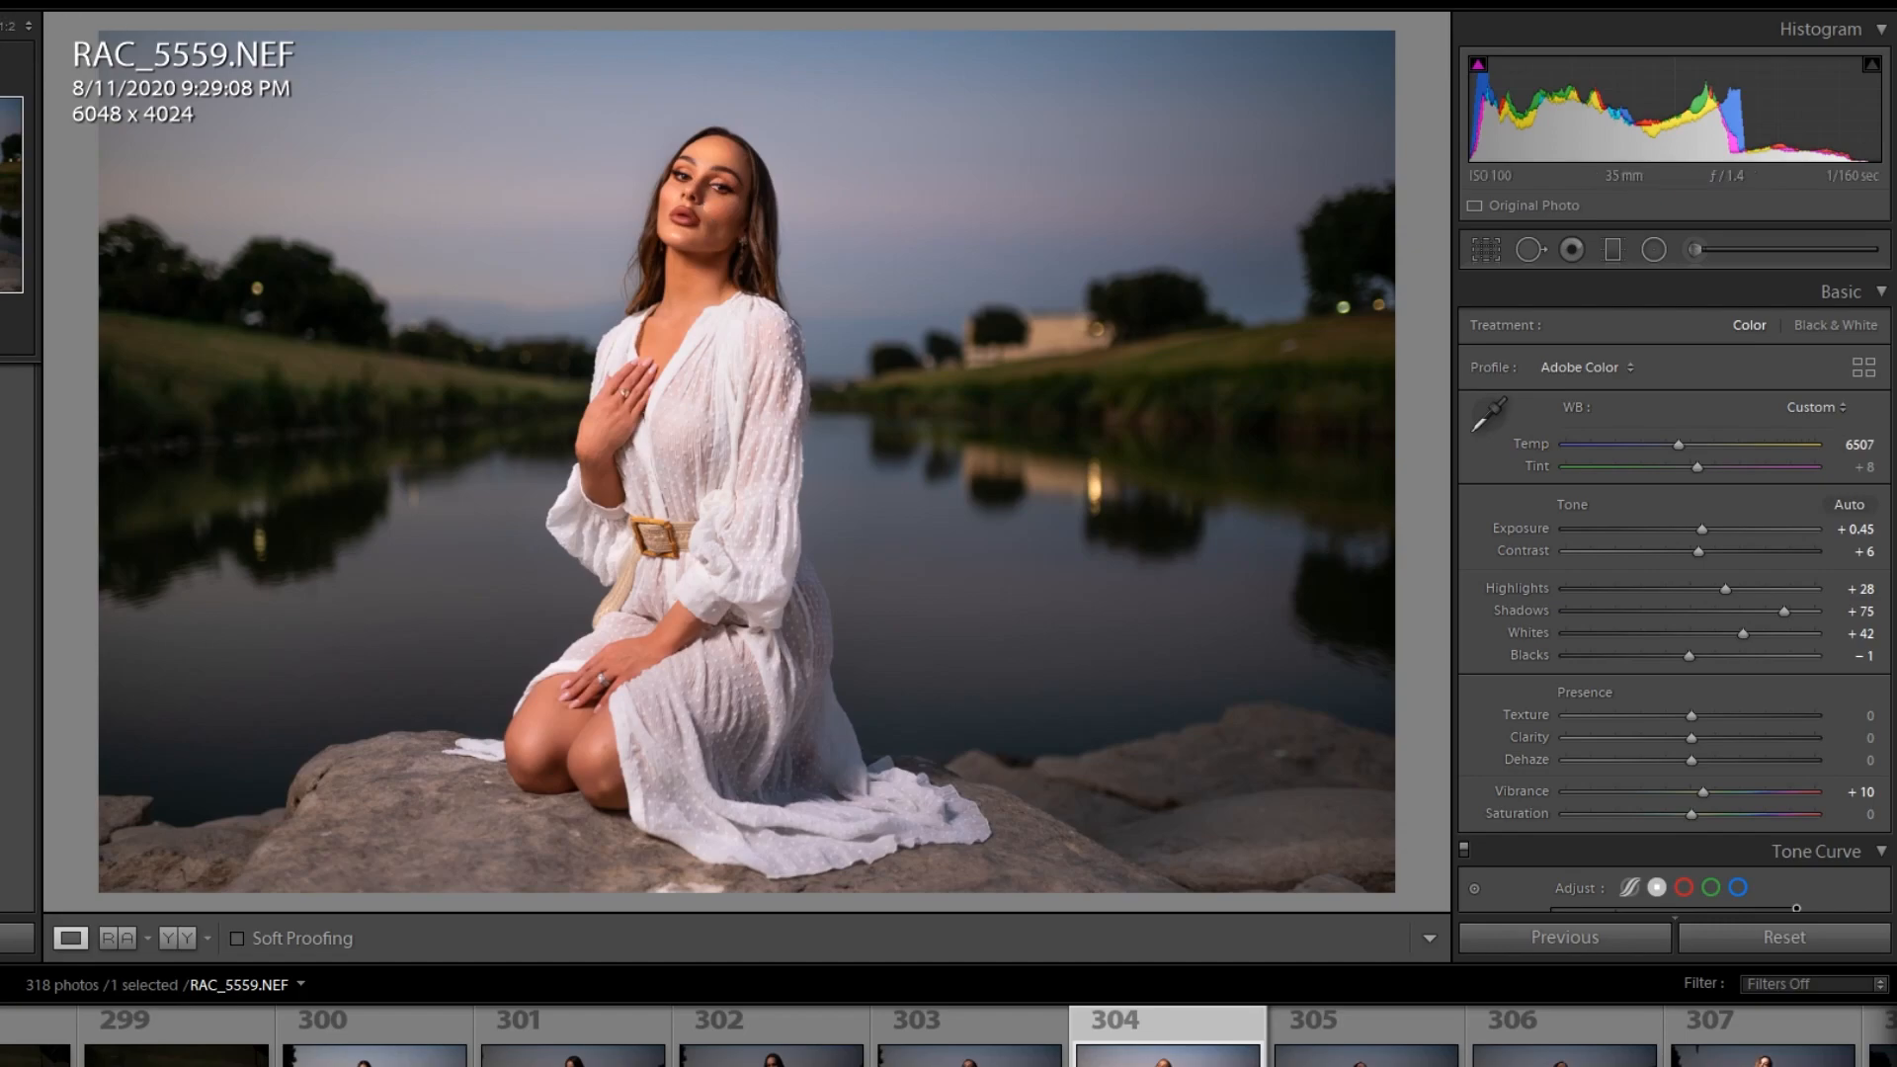
Step: Frame the head and shoulders, then start a new Adjustment Brush mask with all effect values reset
key(z)
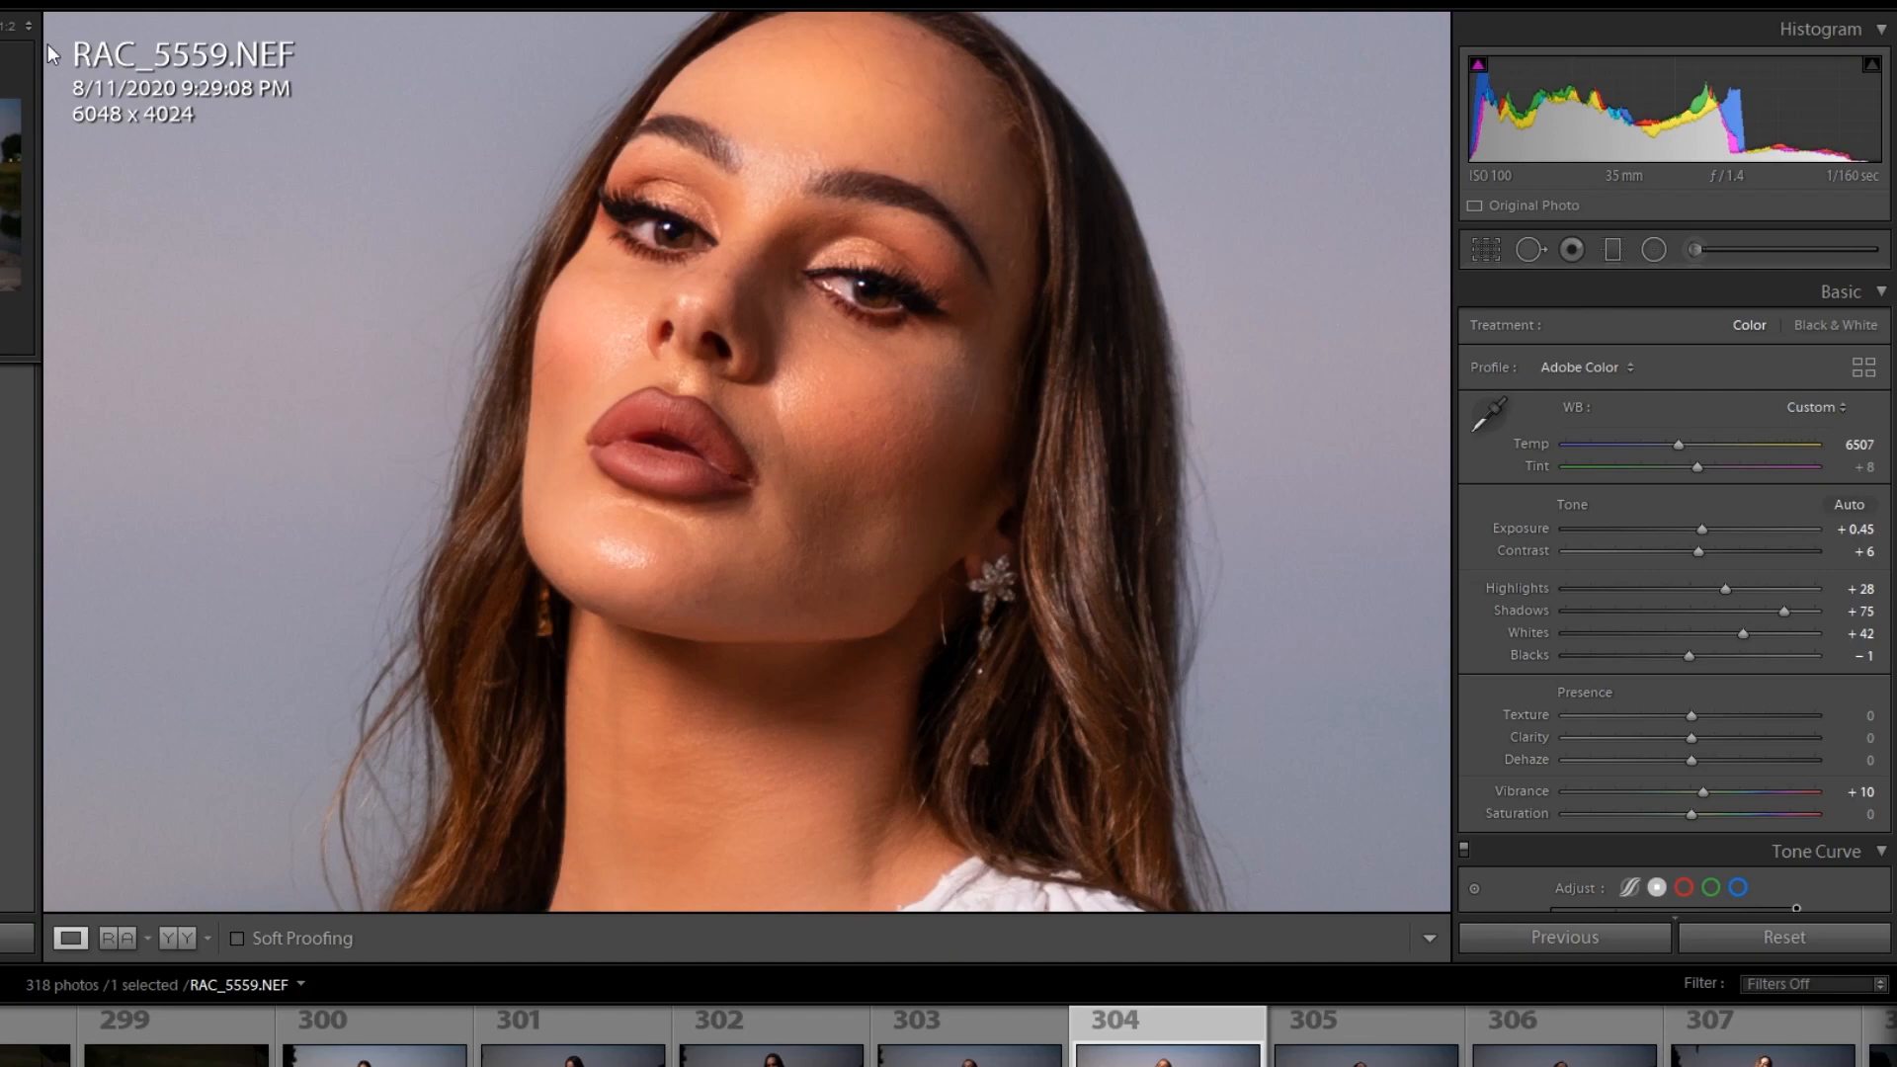
click(7, 24)
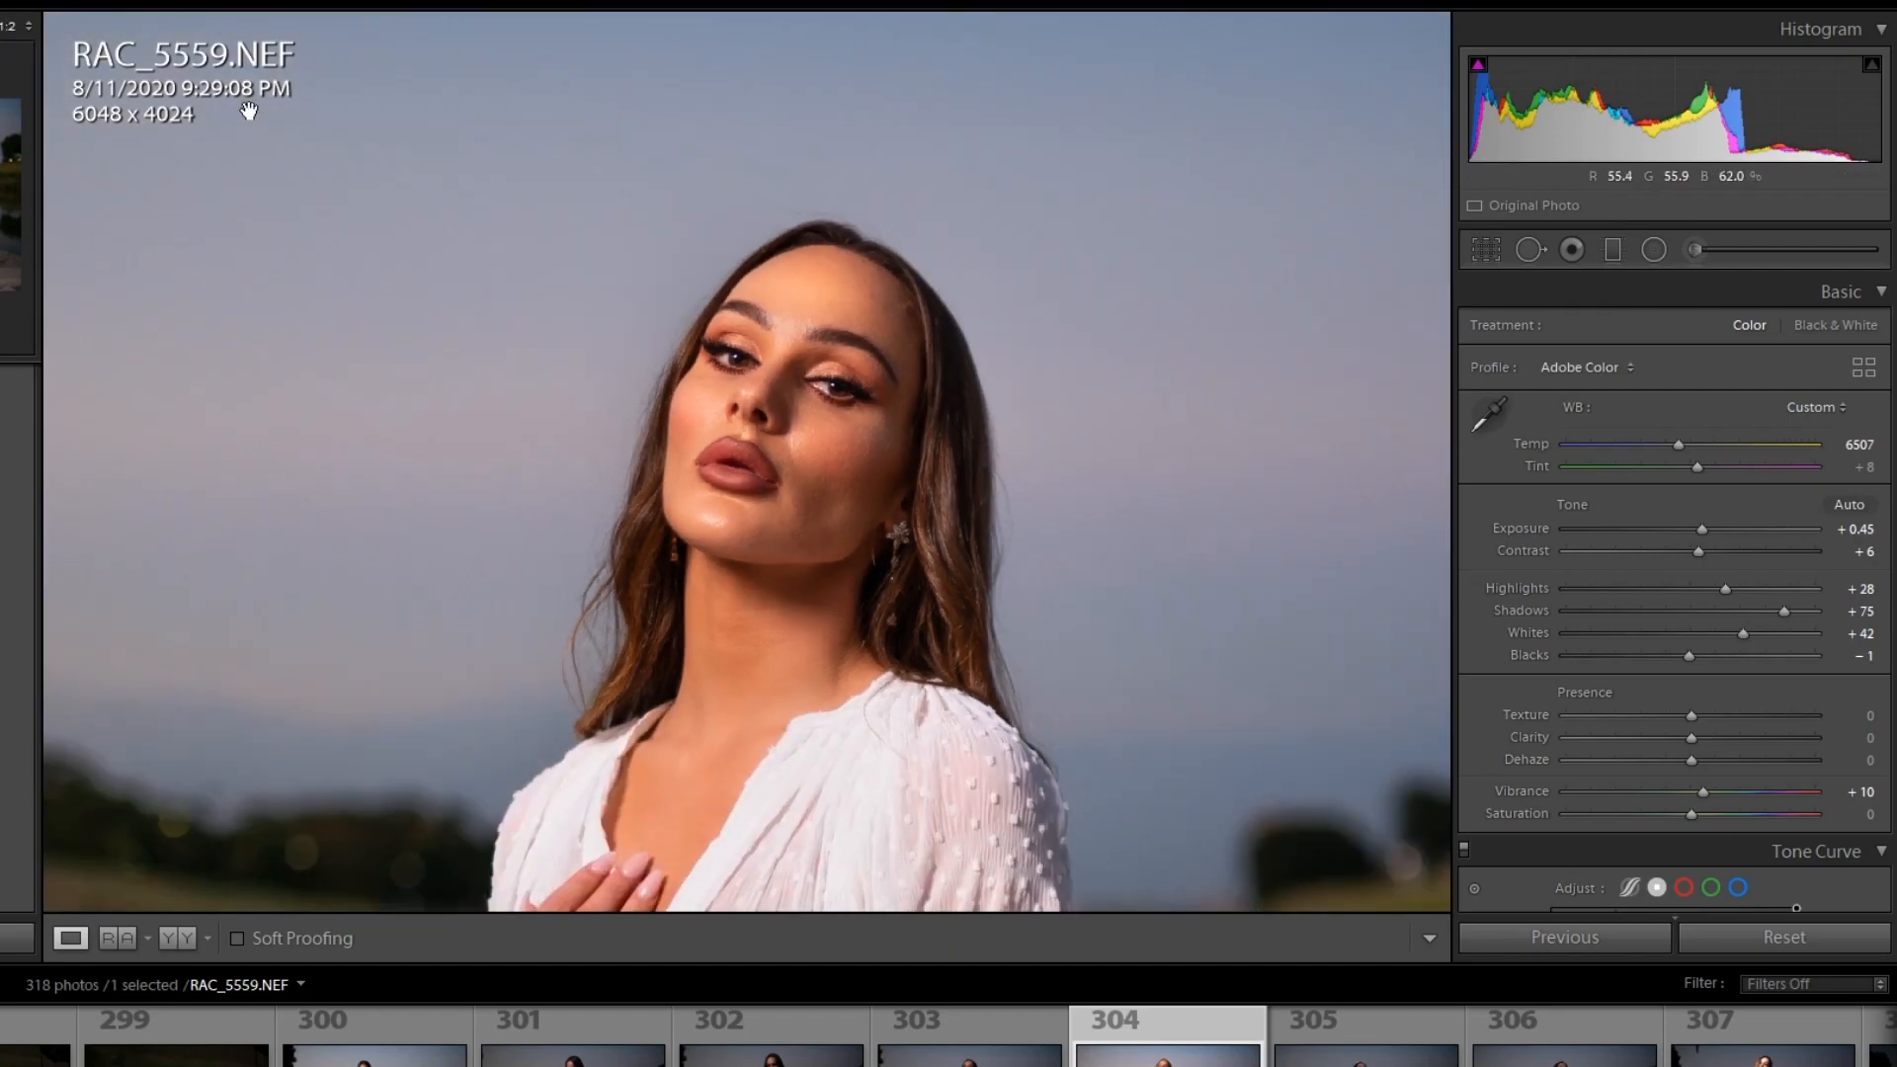
click(1695, 251)
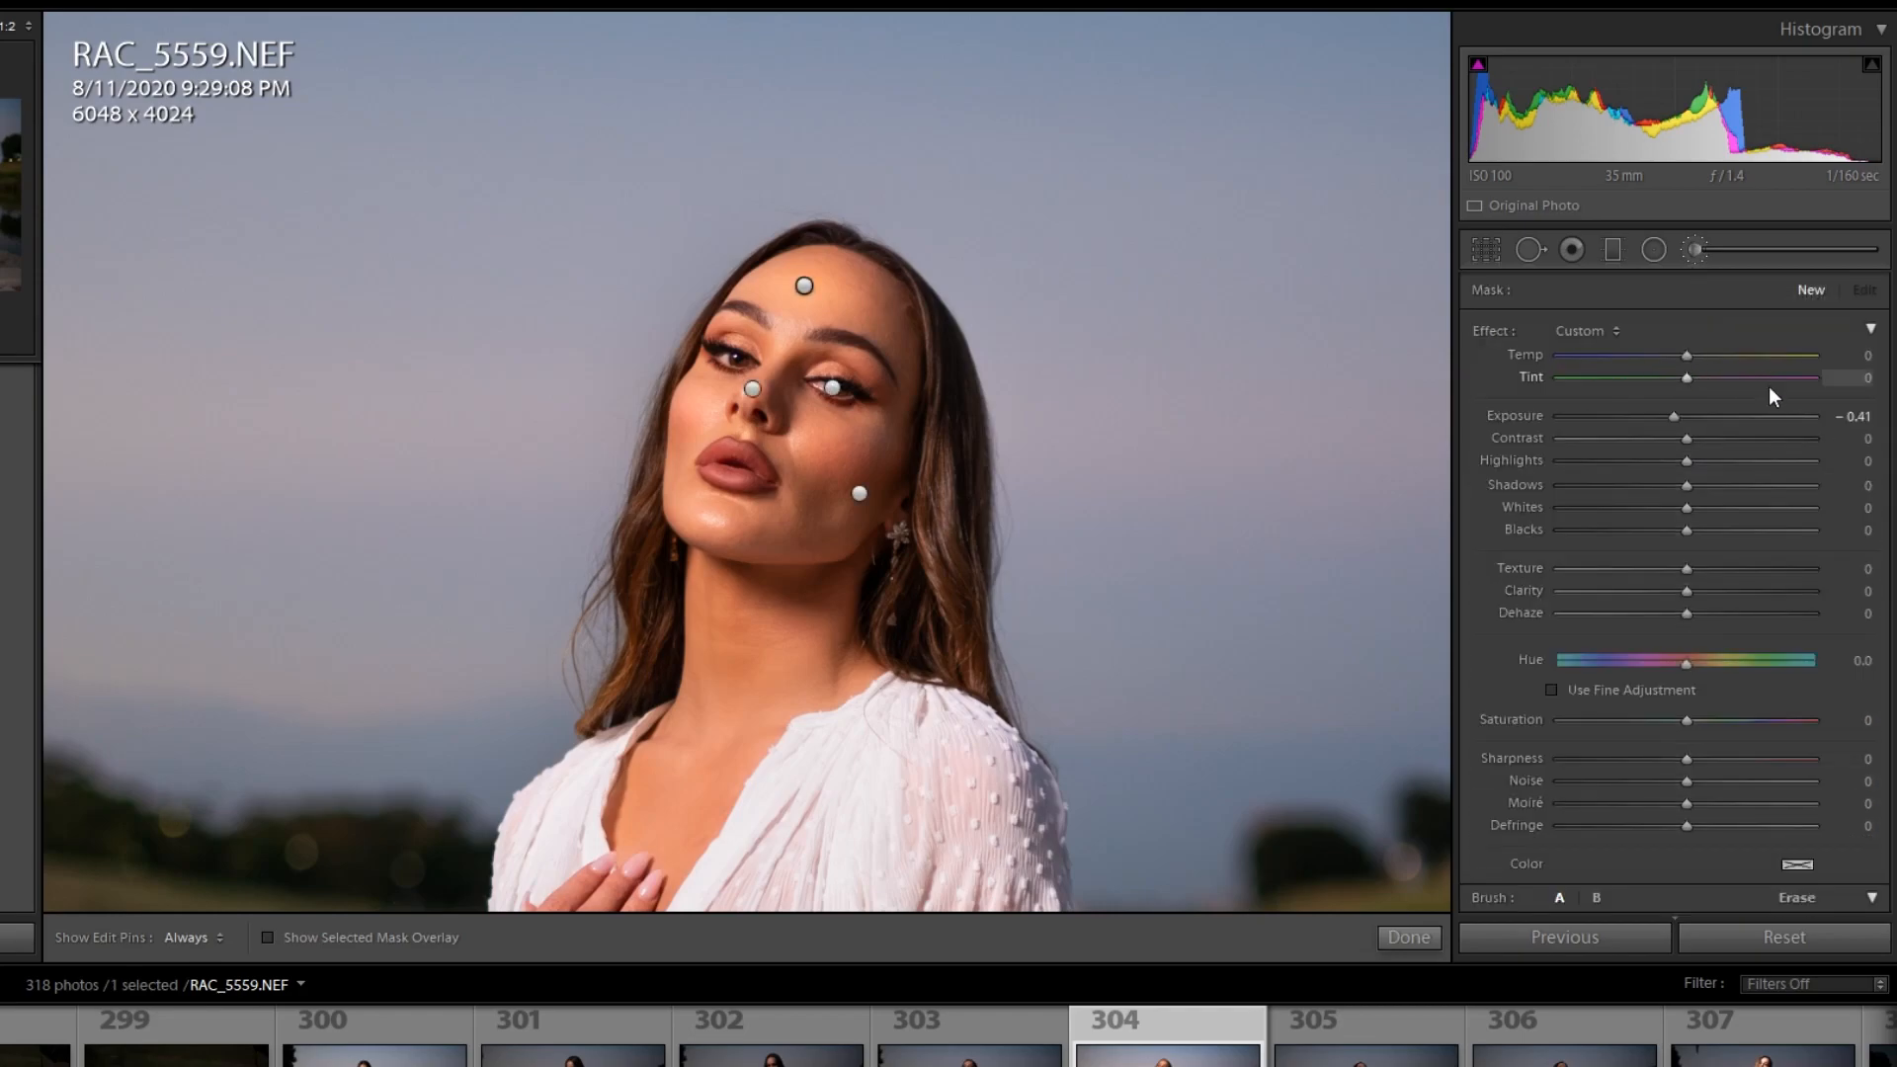
double_click(1492, 328)
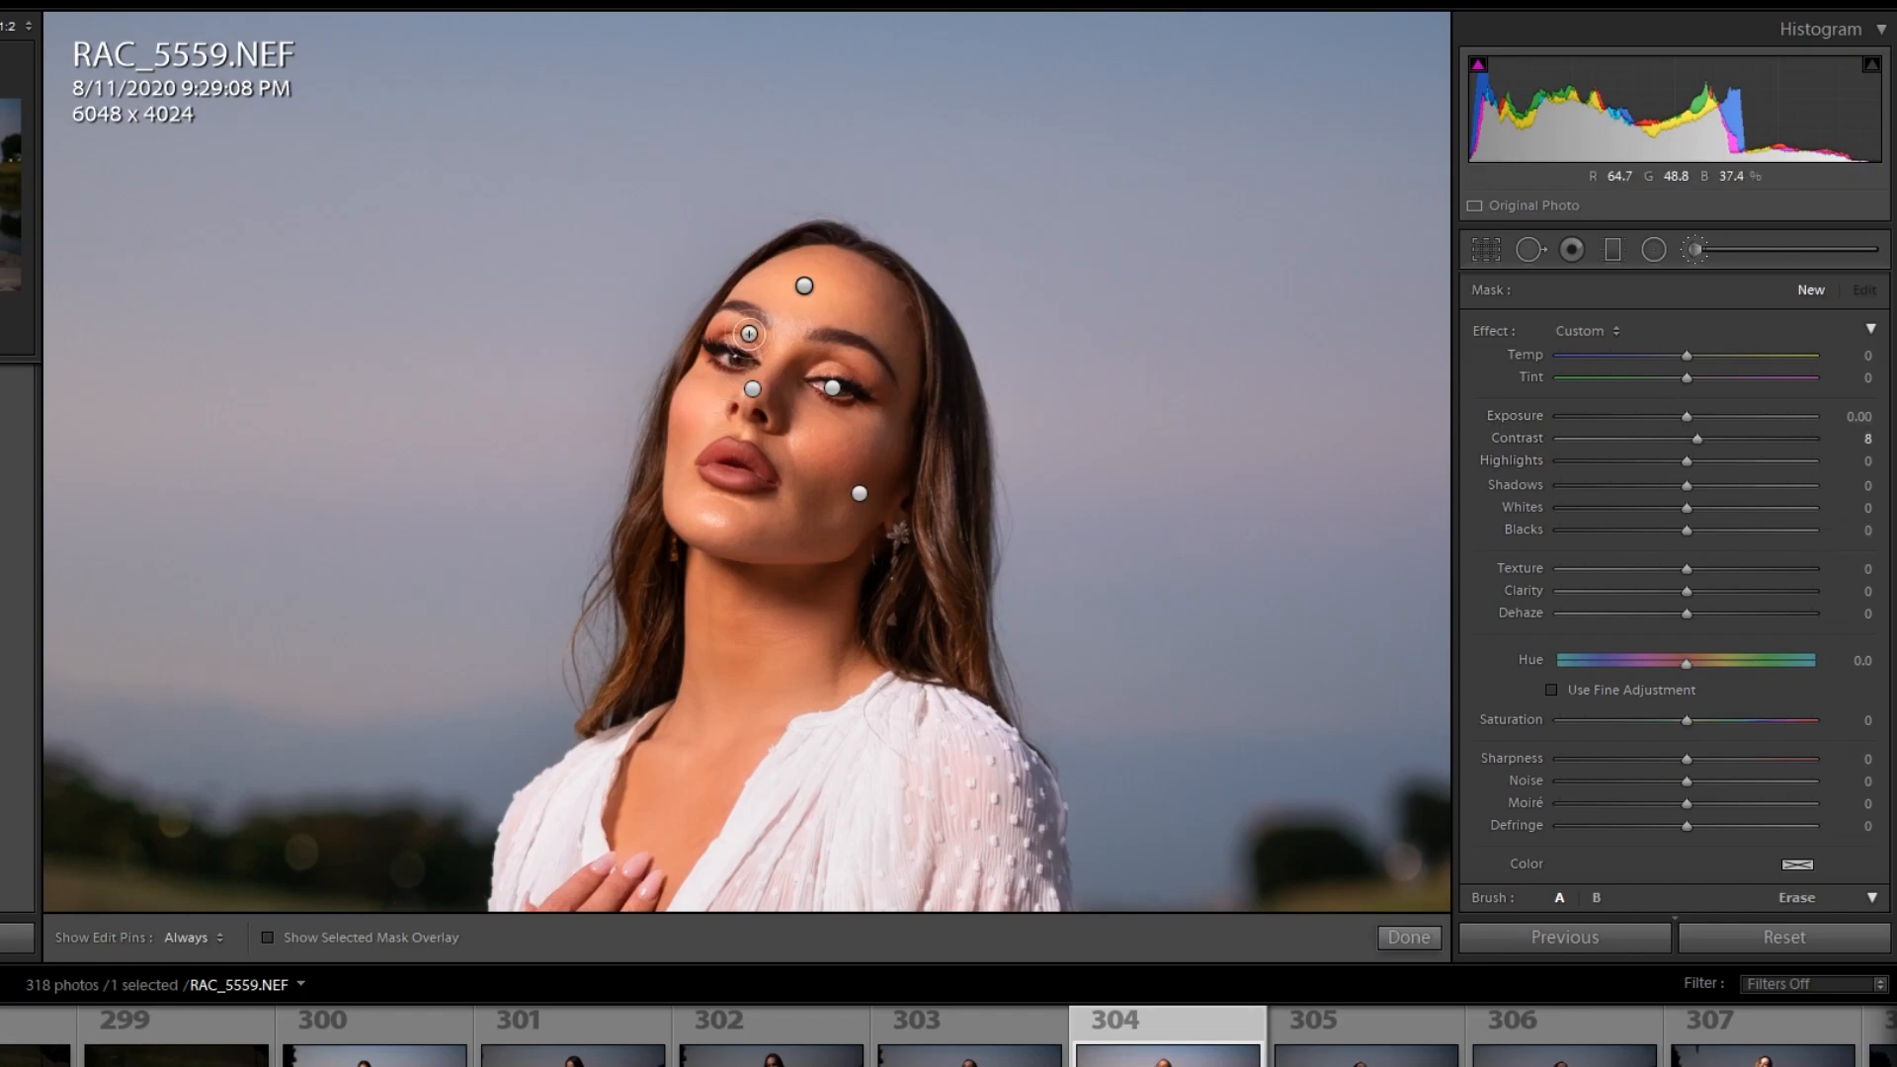
Step: Set the brush contrast to 21 and paint over the lips
drag(1682, 436, 1706, 432)
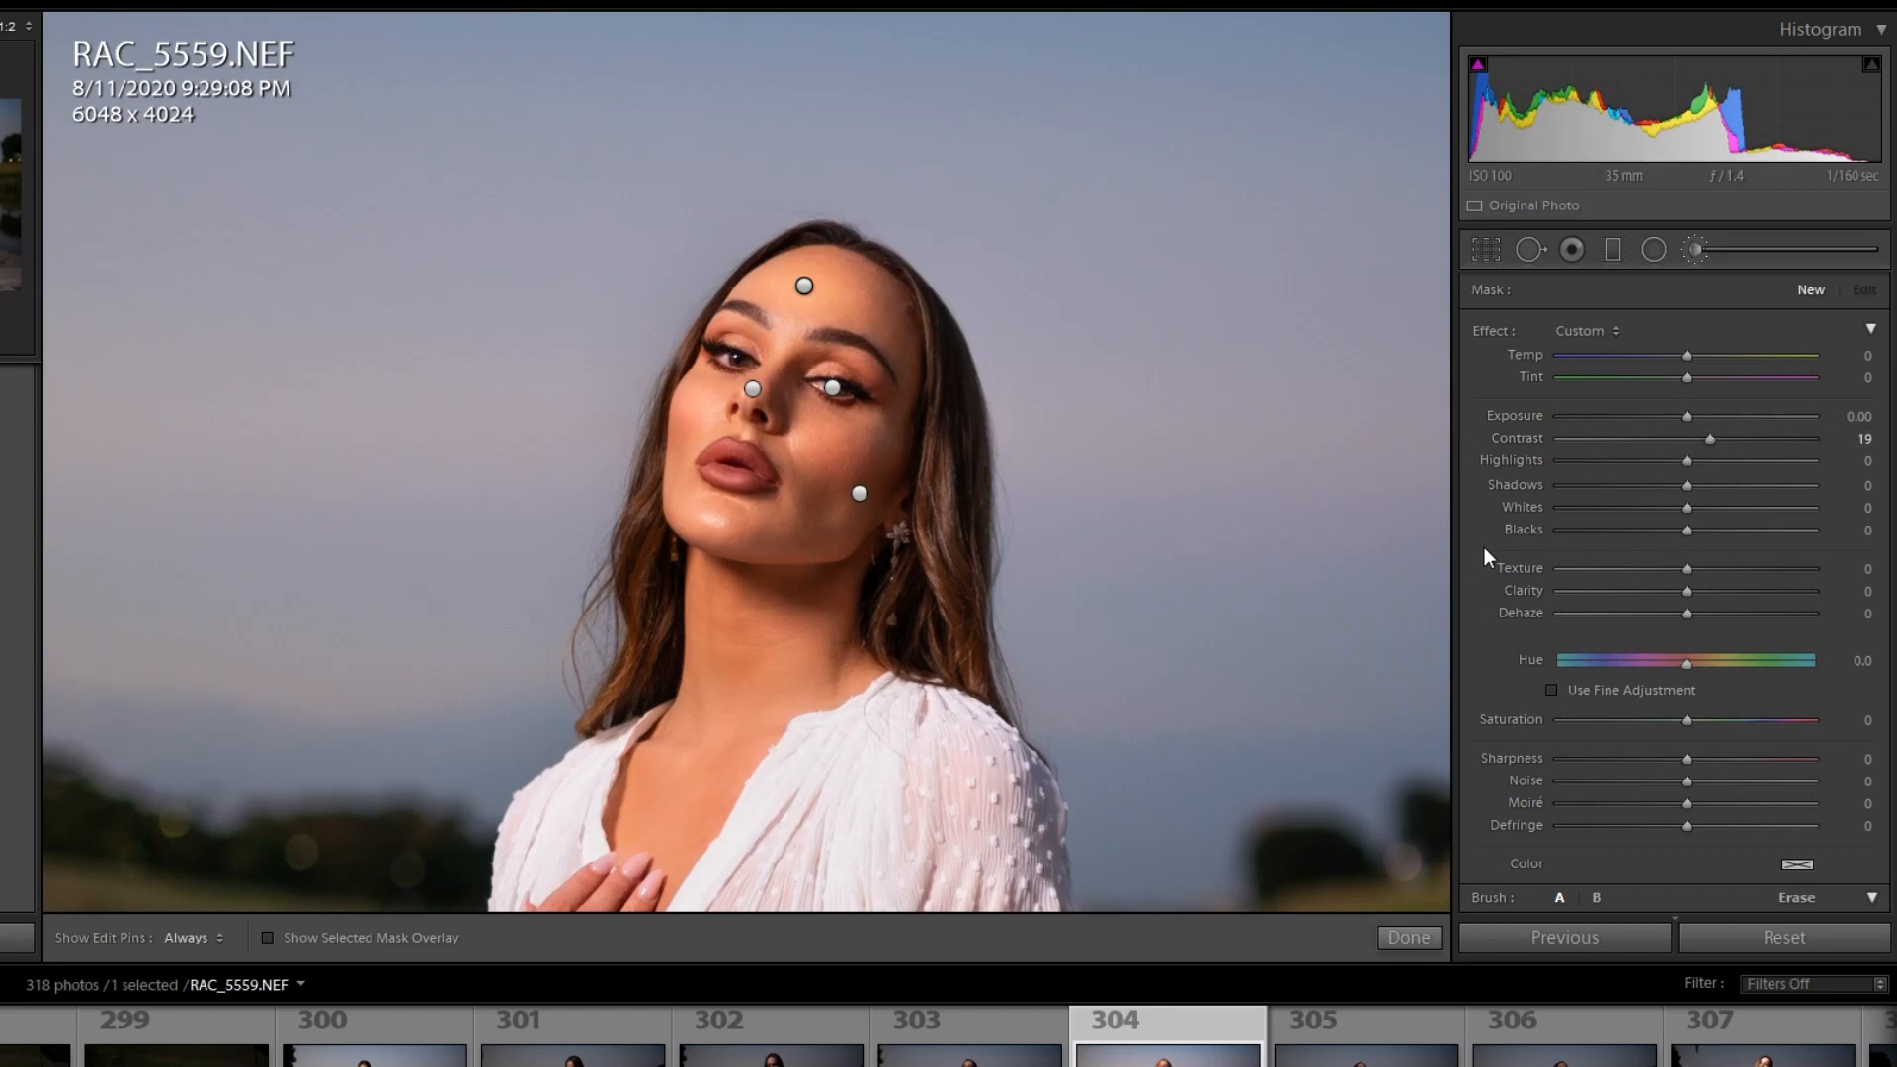
scroll(1568, 603, down, 3)
scroll(1600, 691, down, 3)
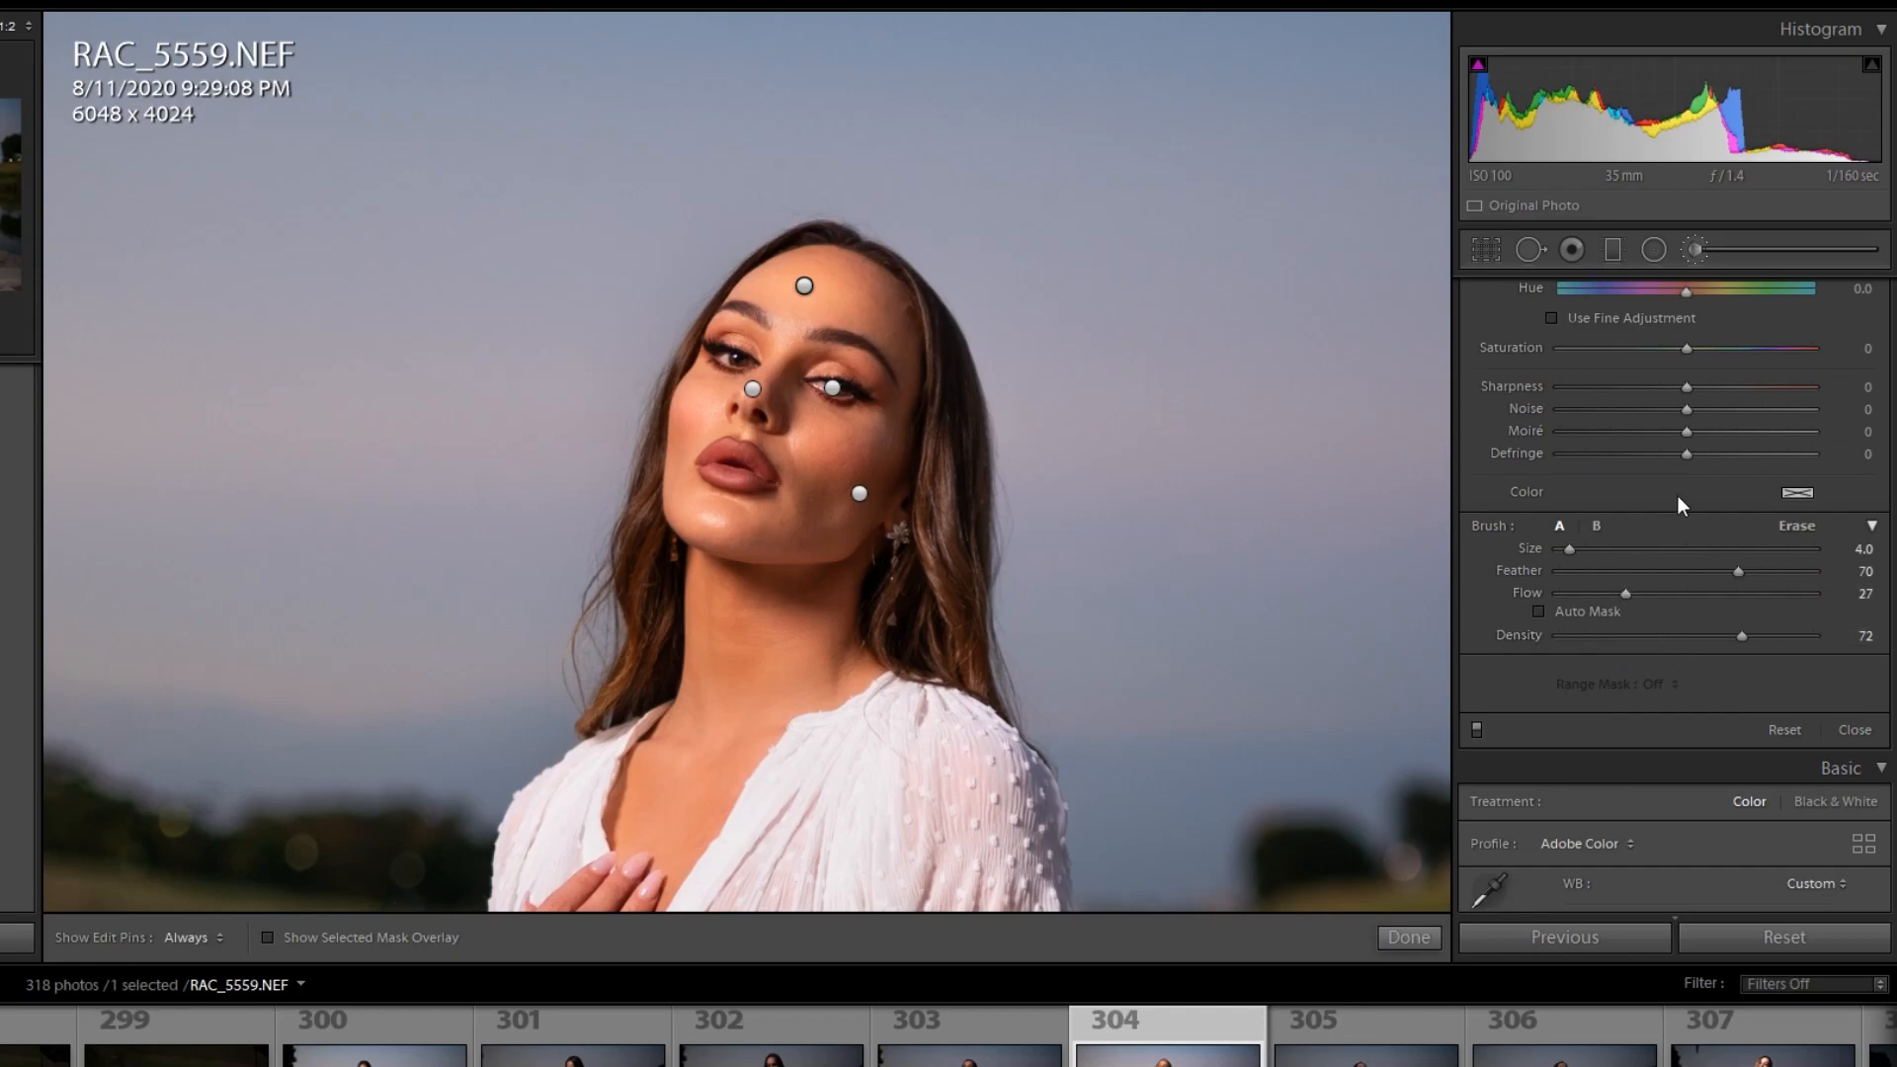
scroll(1669, 504, up, 6)
drag(1708, 442, 1713, 439)
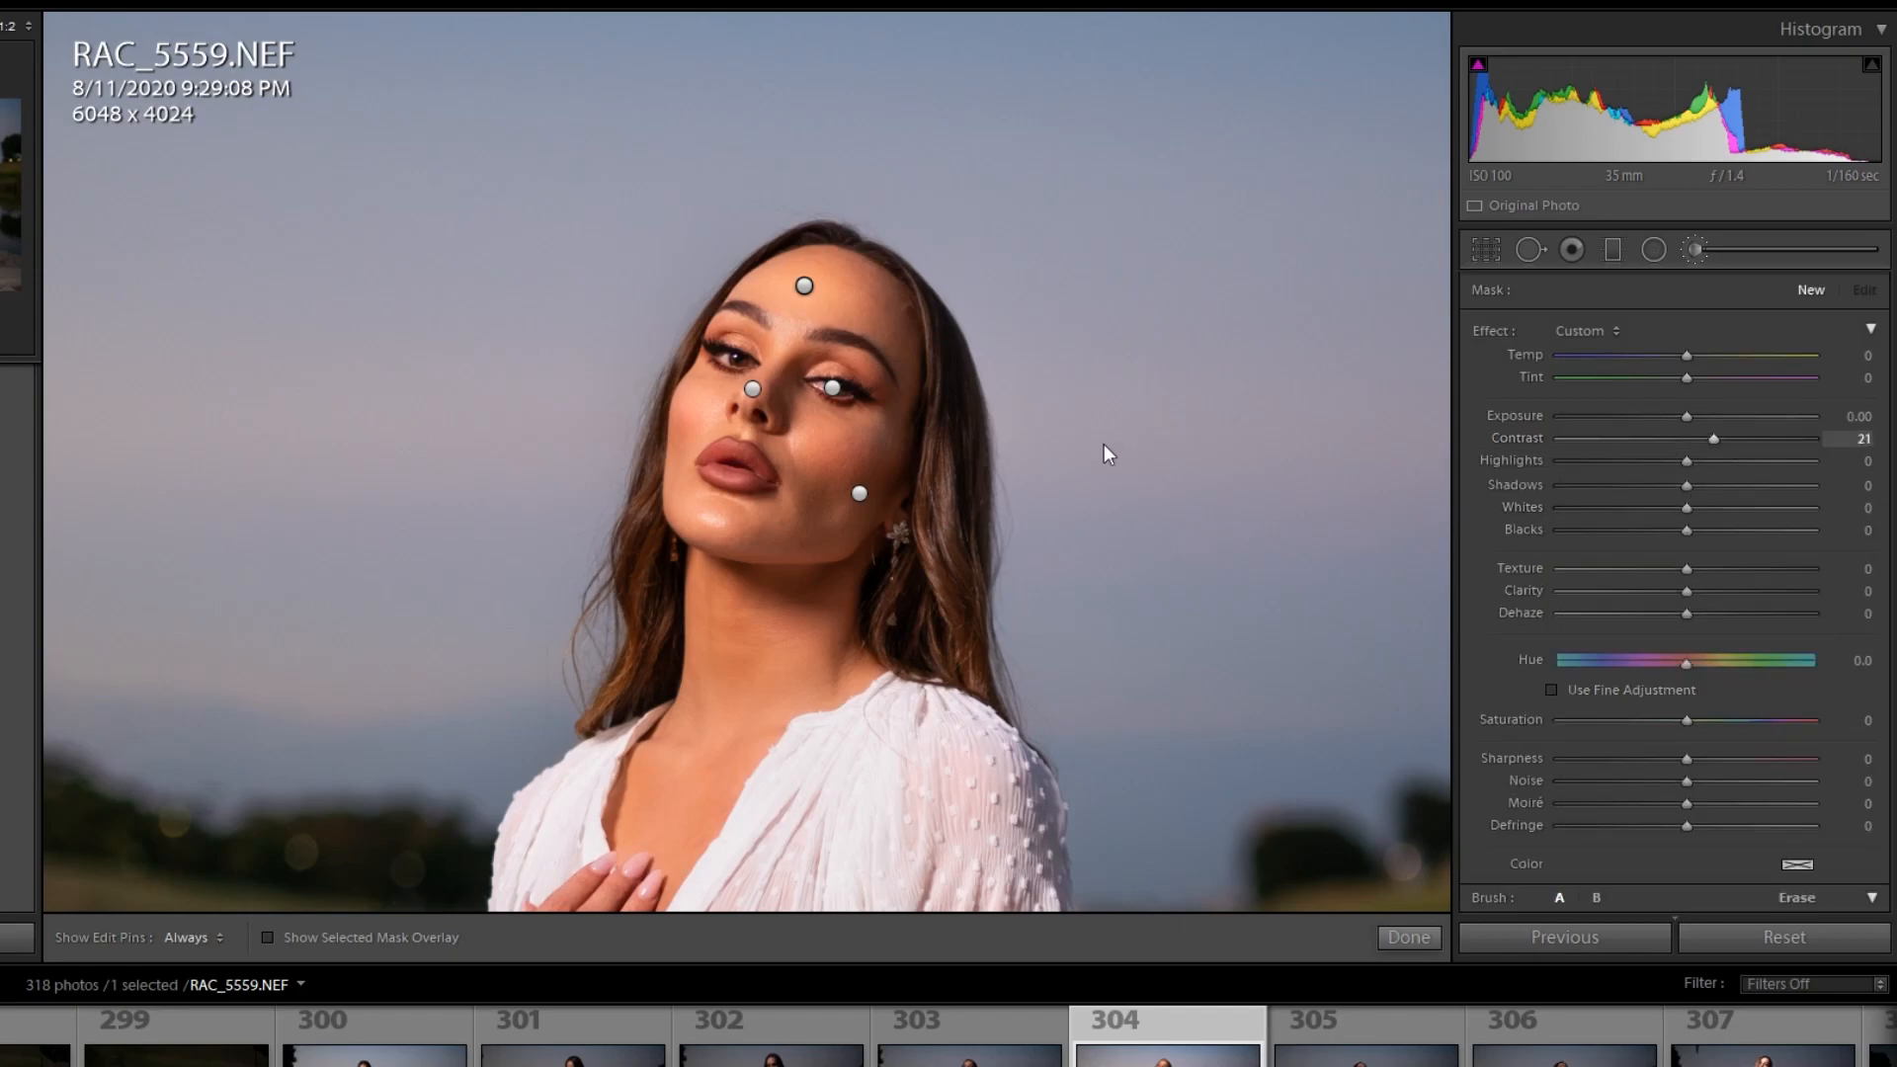
mouse_move(756, 458)
mouse_down()
mouse_move(708, 468)
mouse_move(768, 471)
mouse_move(714, 448)
mouse_up()
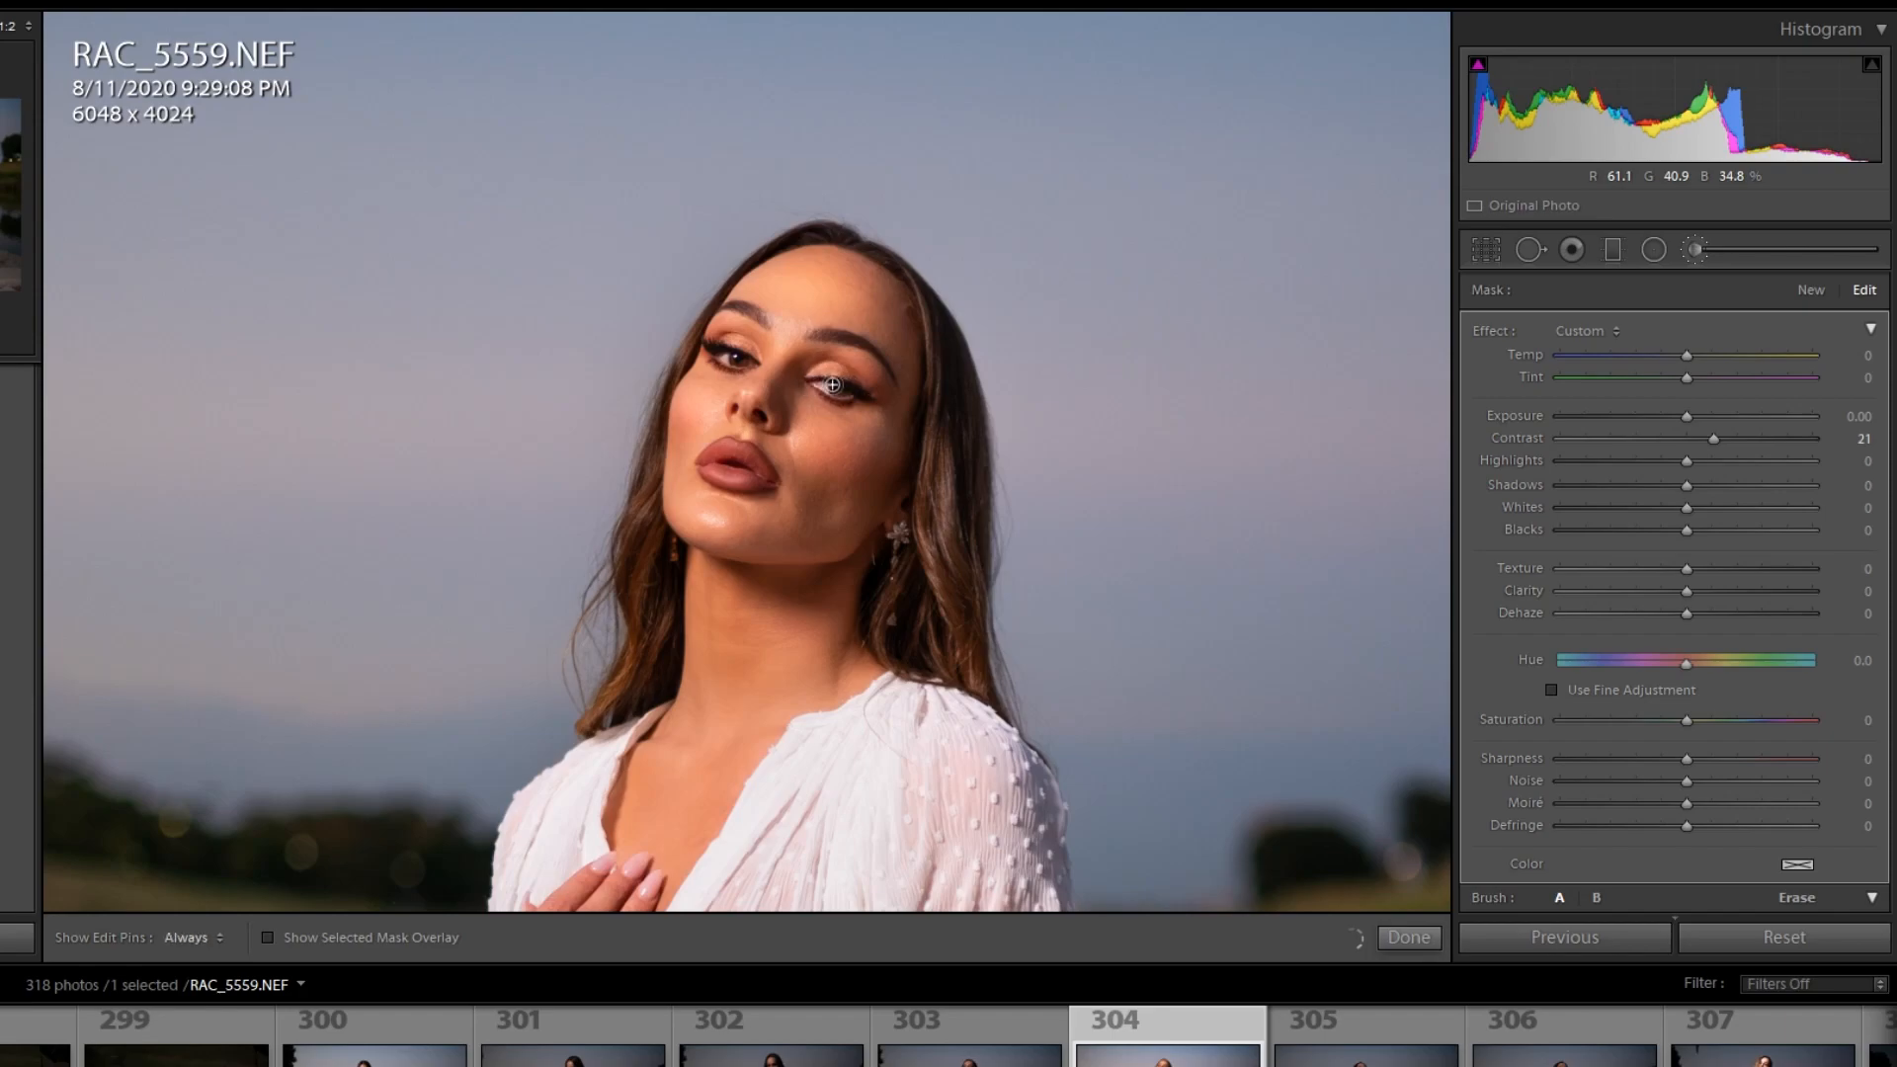
Step: Examine the brushed face with the edit pins hidden and shown, check the eye mask's settings, and close the Adjustment Brush
key(h)
key(h)
key(h)
key(h)
click(832, 388)
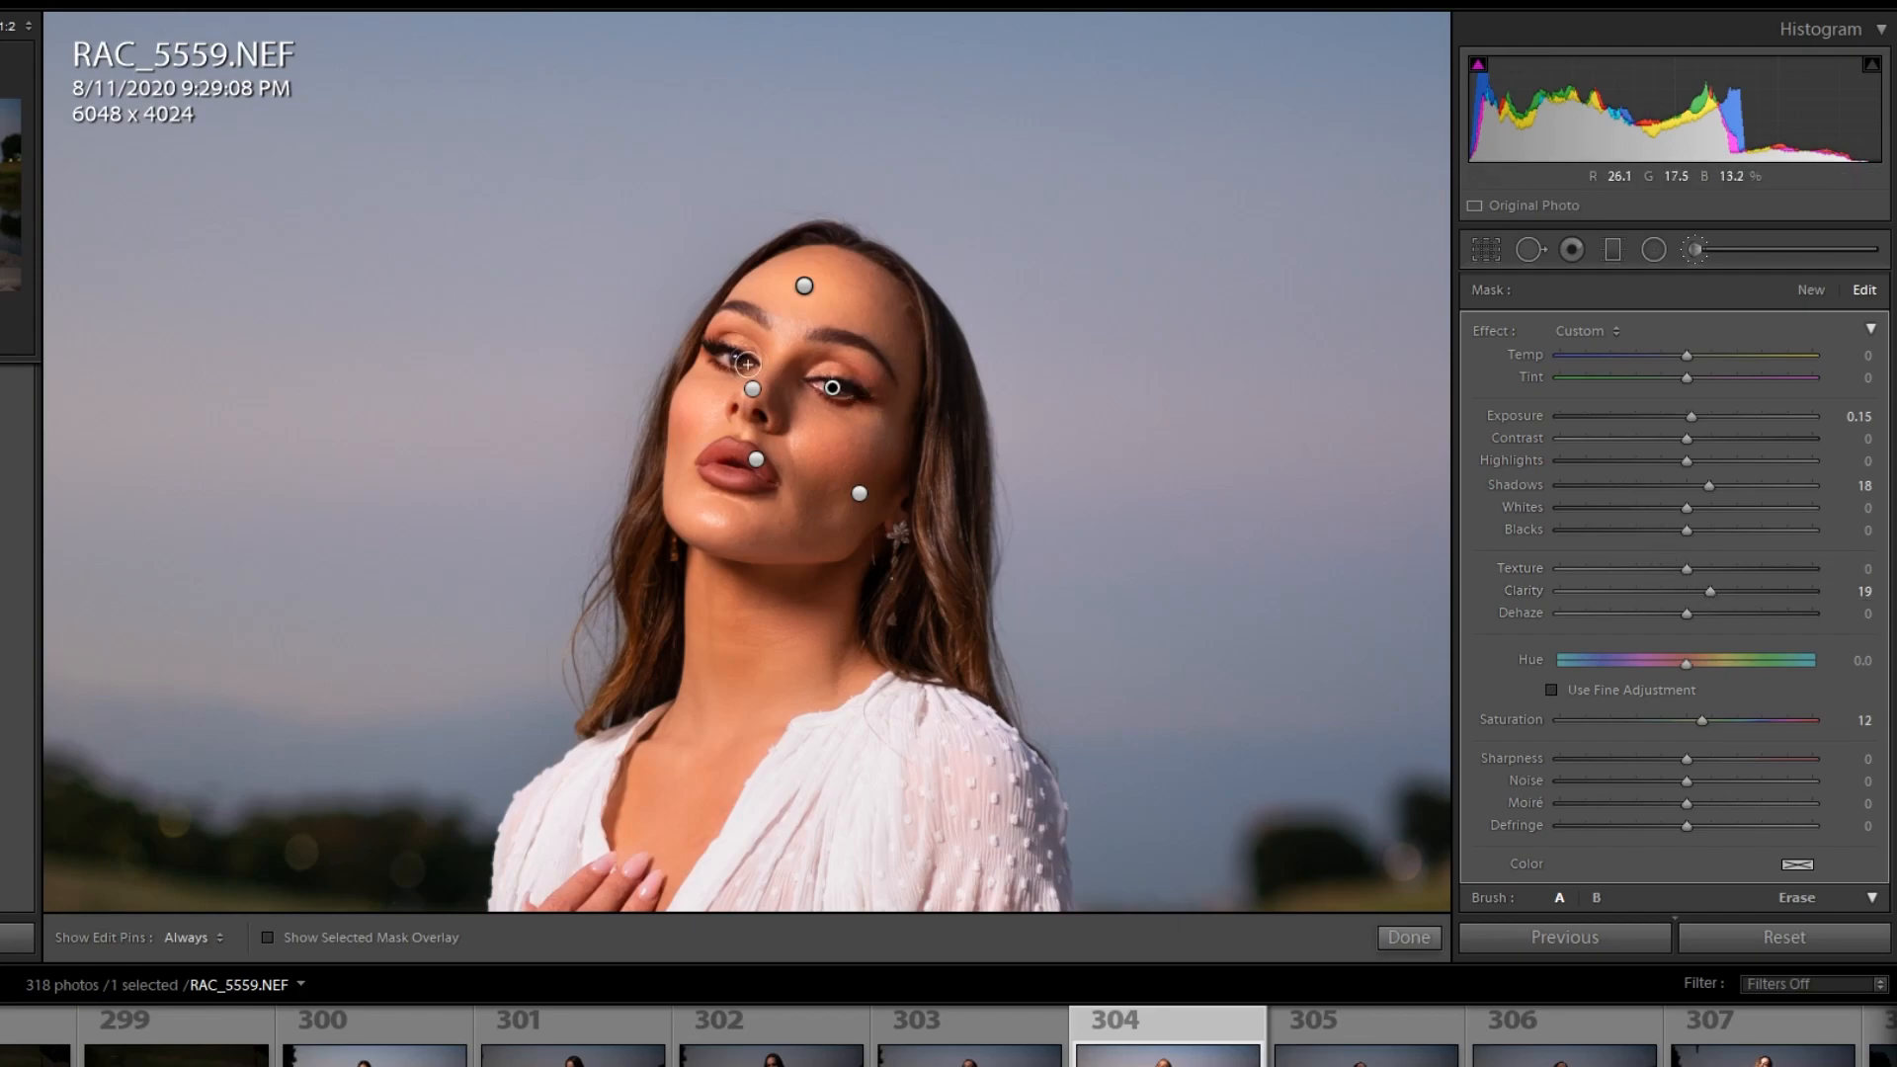
key(h)
key(h)
key(h)
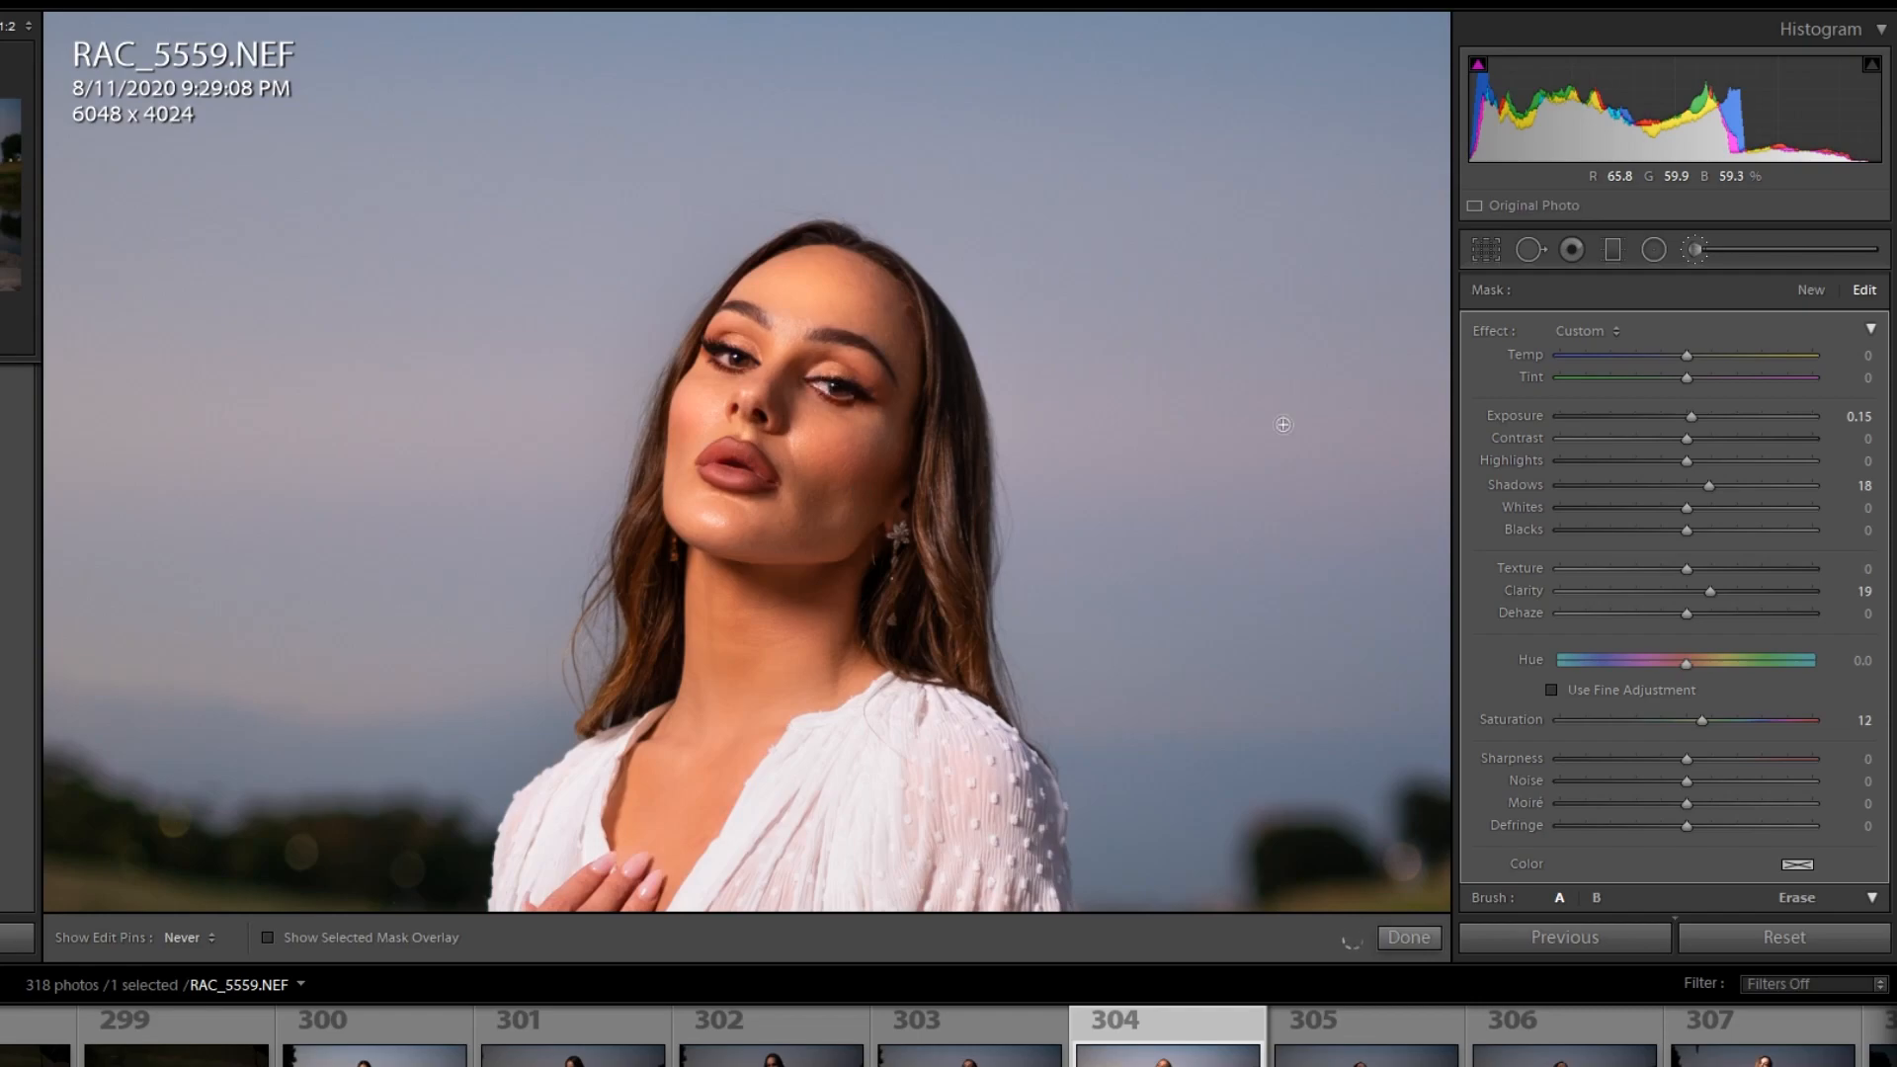
key(h)
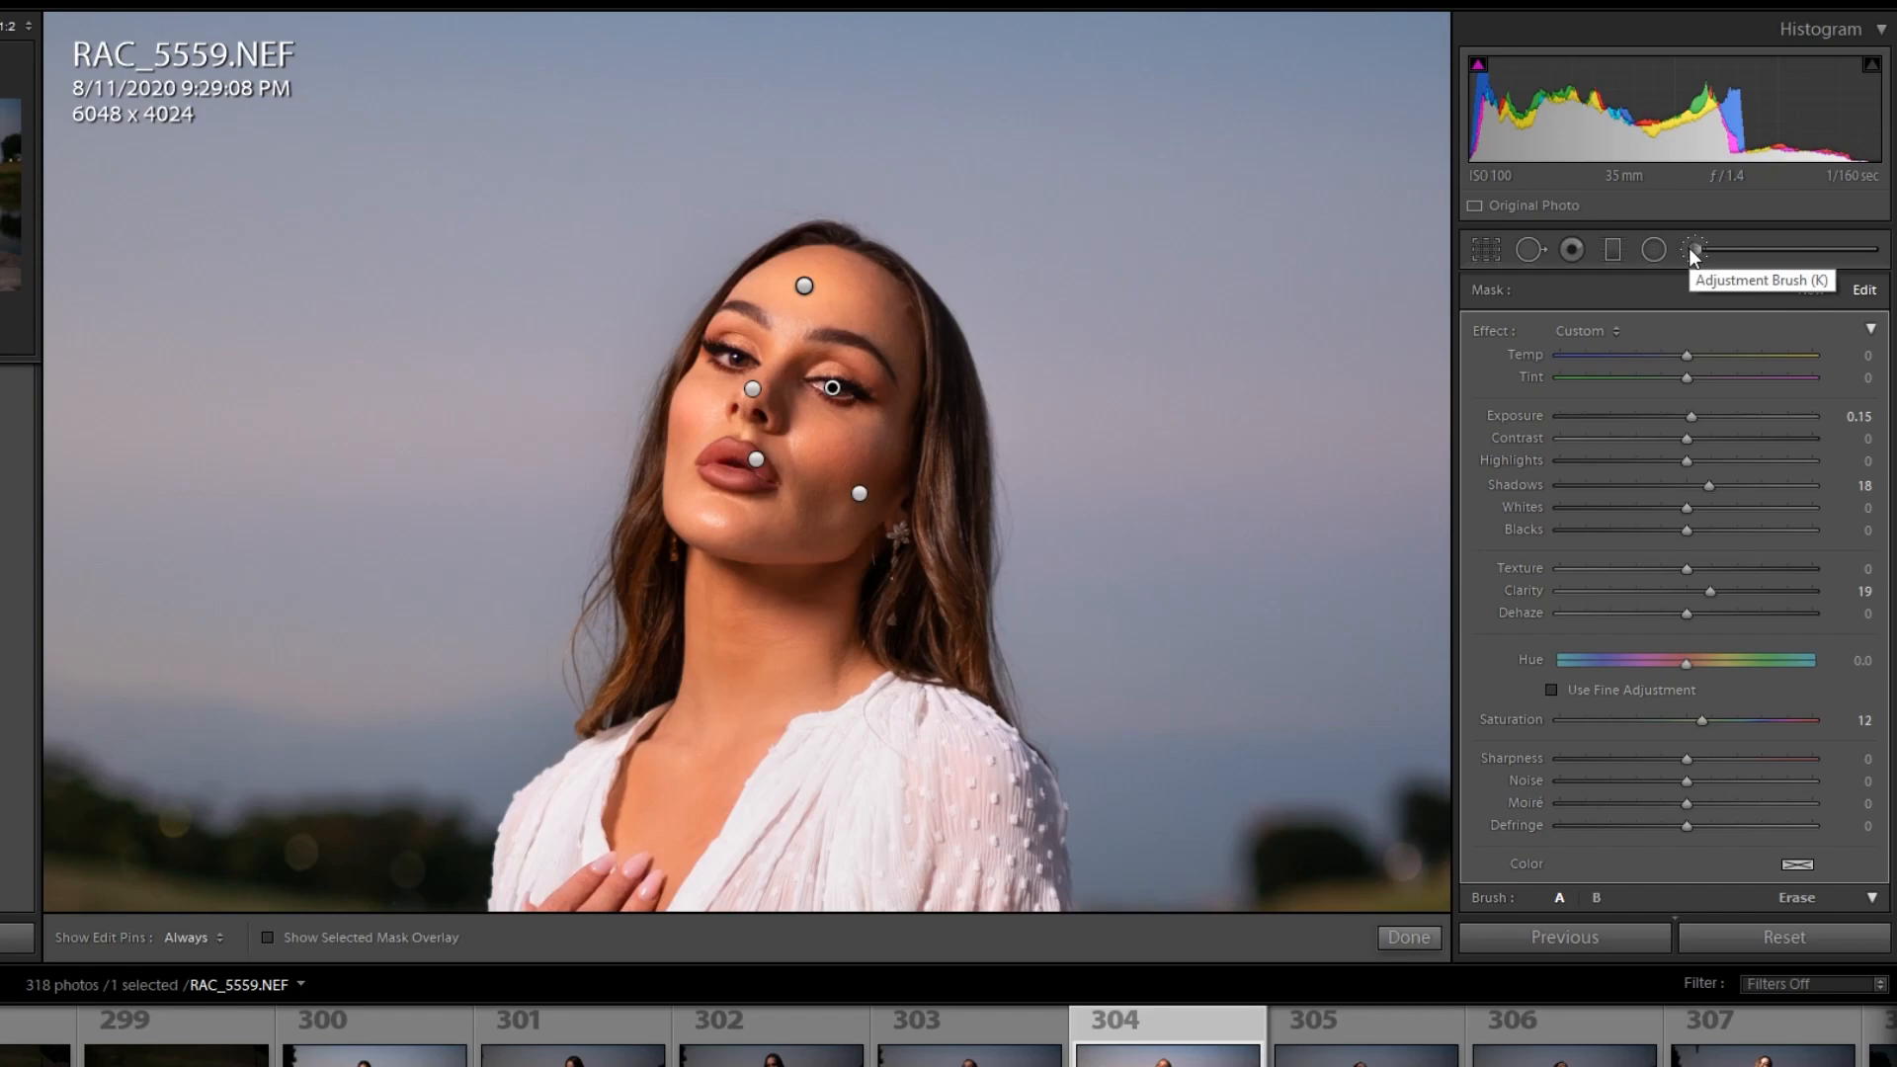
click(1691, 249)
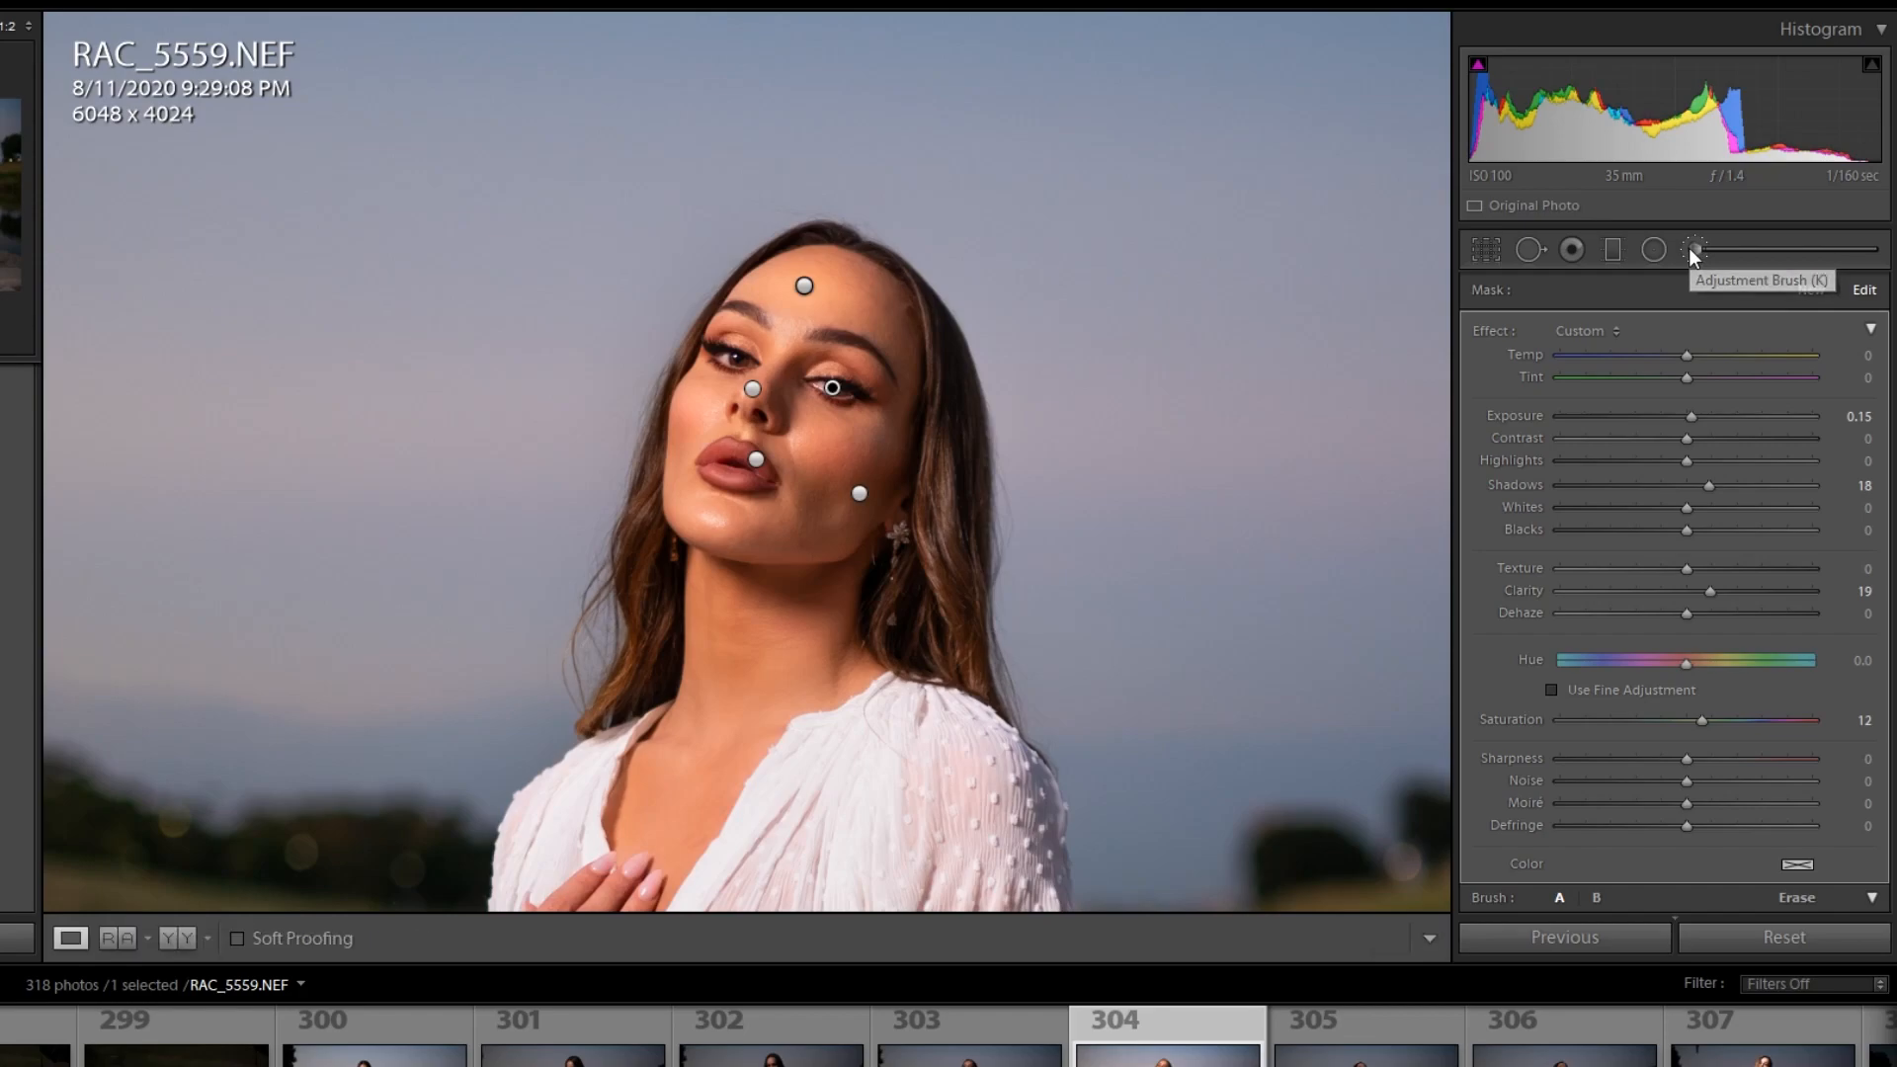
Step: Compare the face, neck and dress before and after the edits side by side at different magnifications
drag(846, 729, 833, 634)
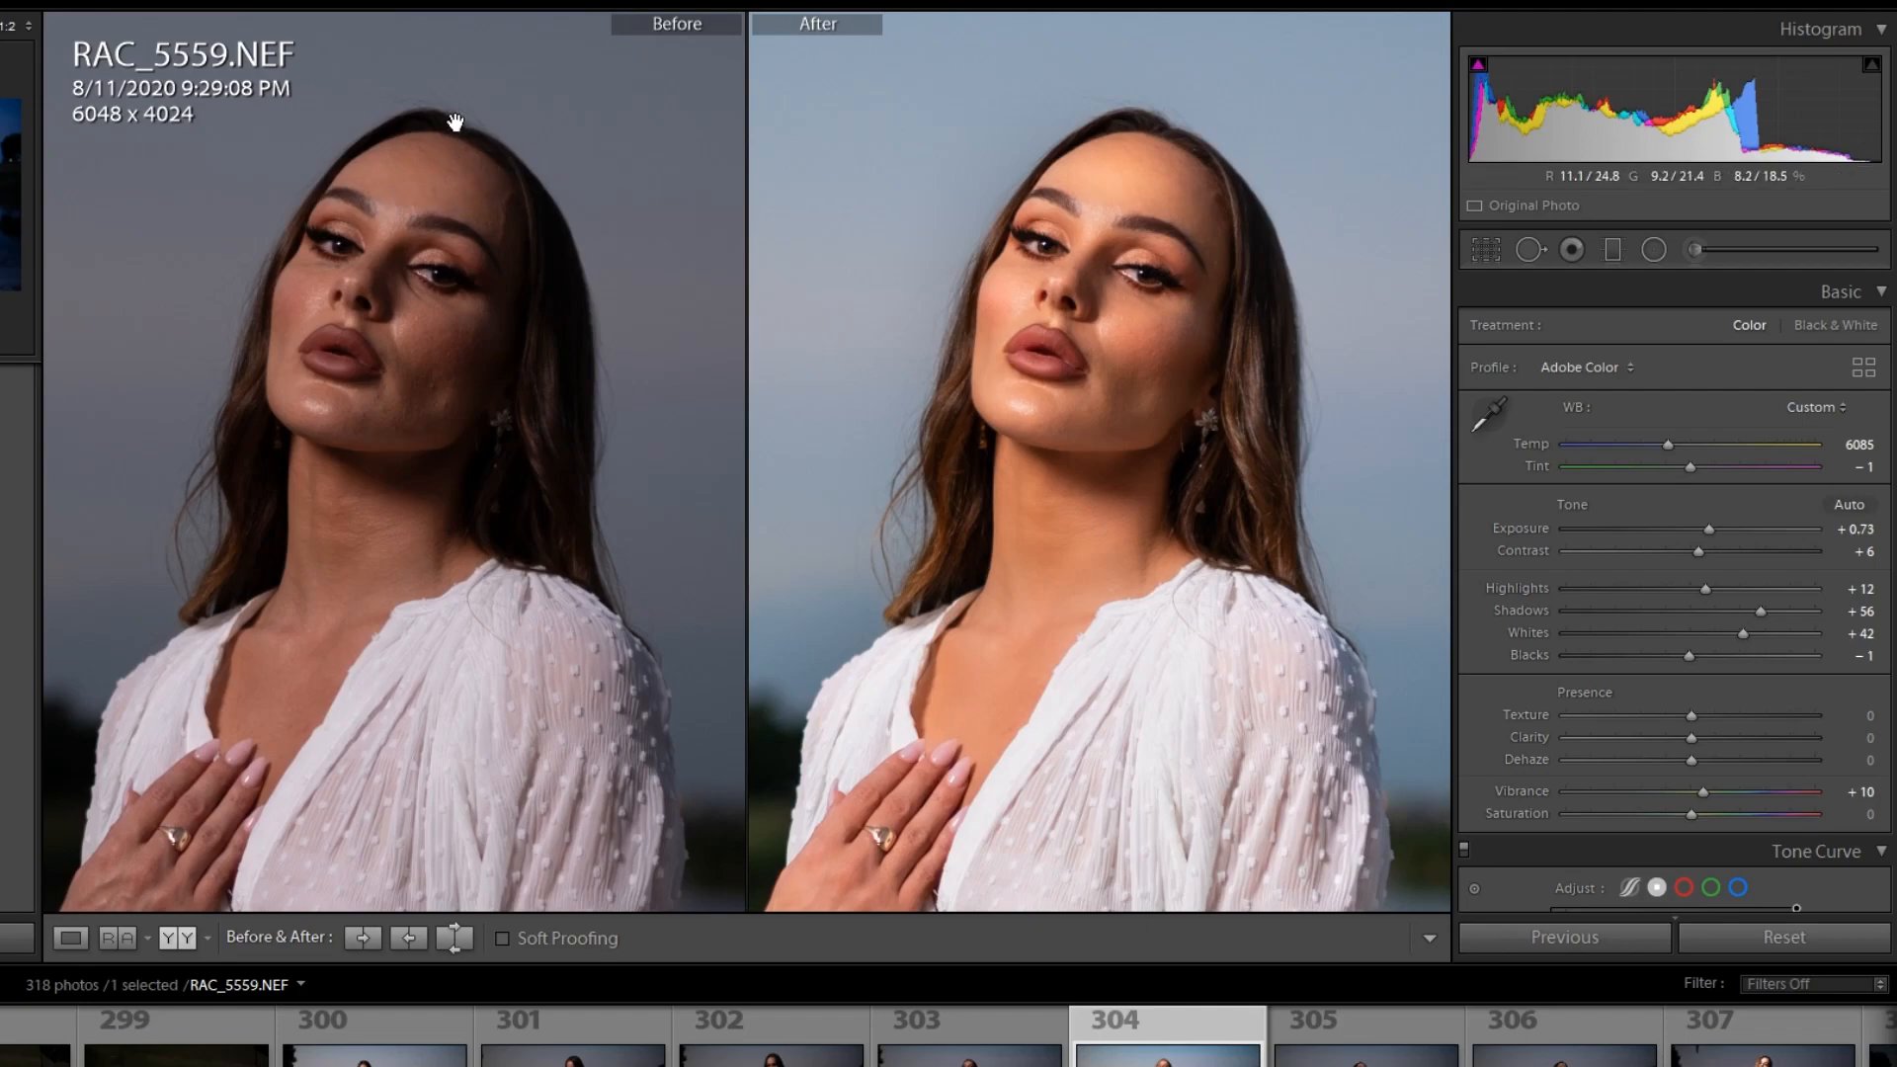
click(1080, 201)
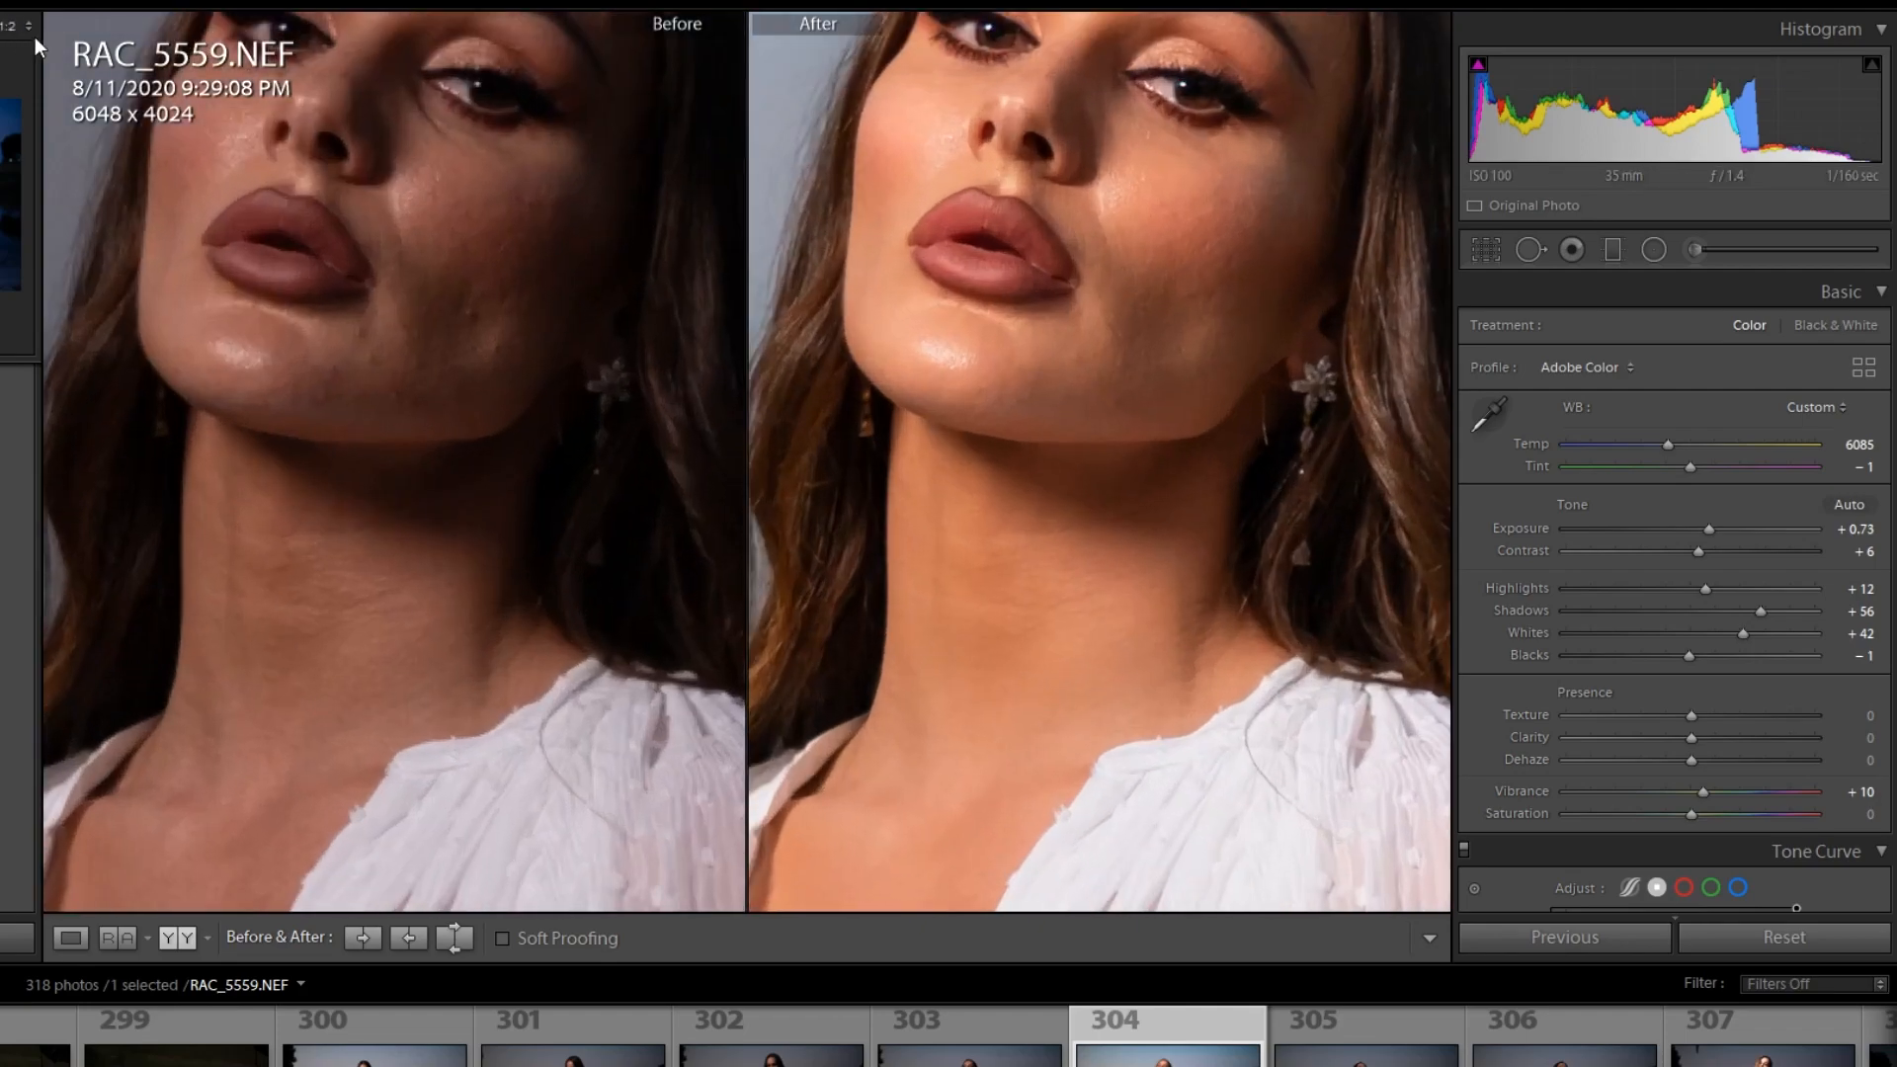
drag(1082, 223, 1095, 301)
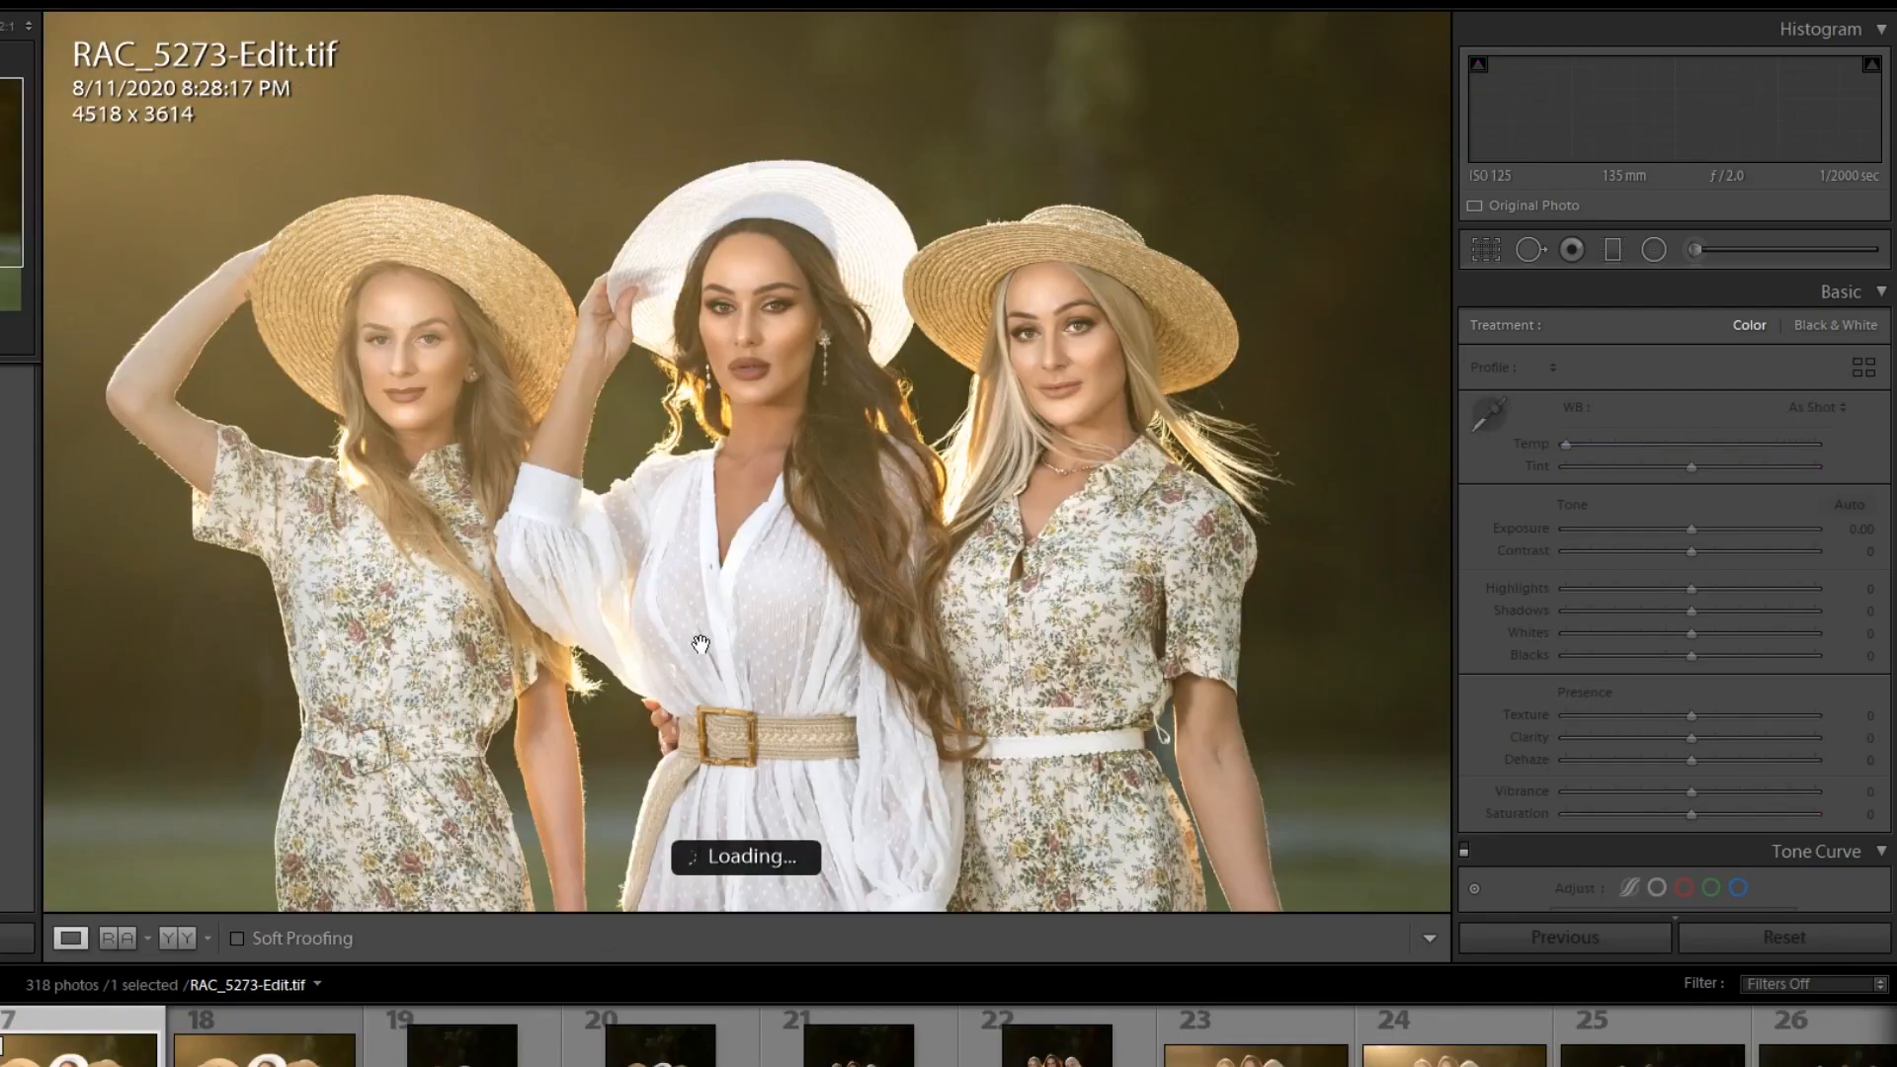
Step: View the edited group portrait RAC_5273-Edit.tif and browse the filmstrip through the park photos of the woman in the white dress
drag(825, 541, 775, 432)
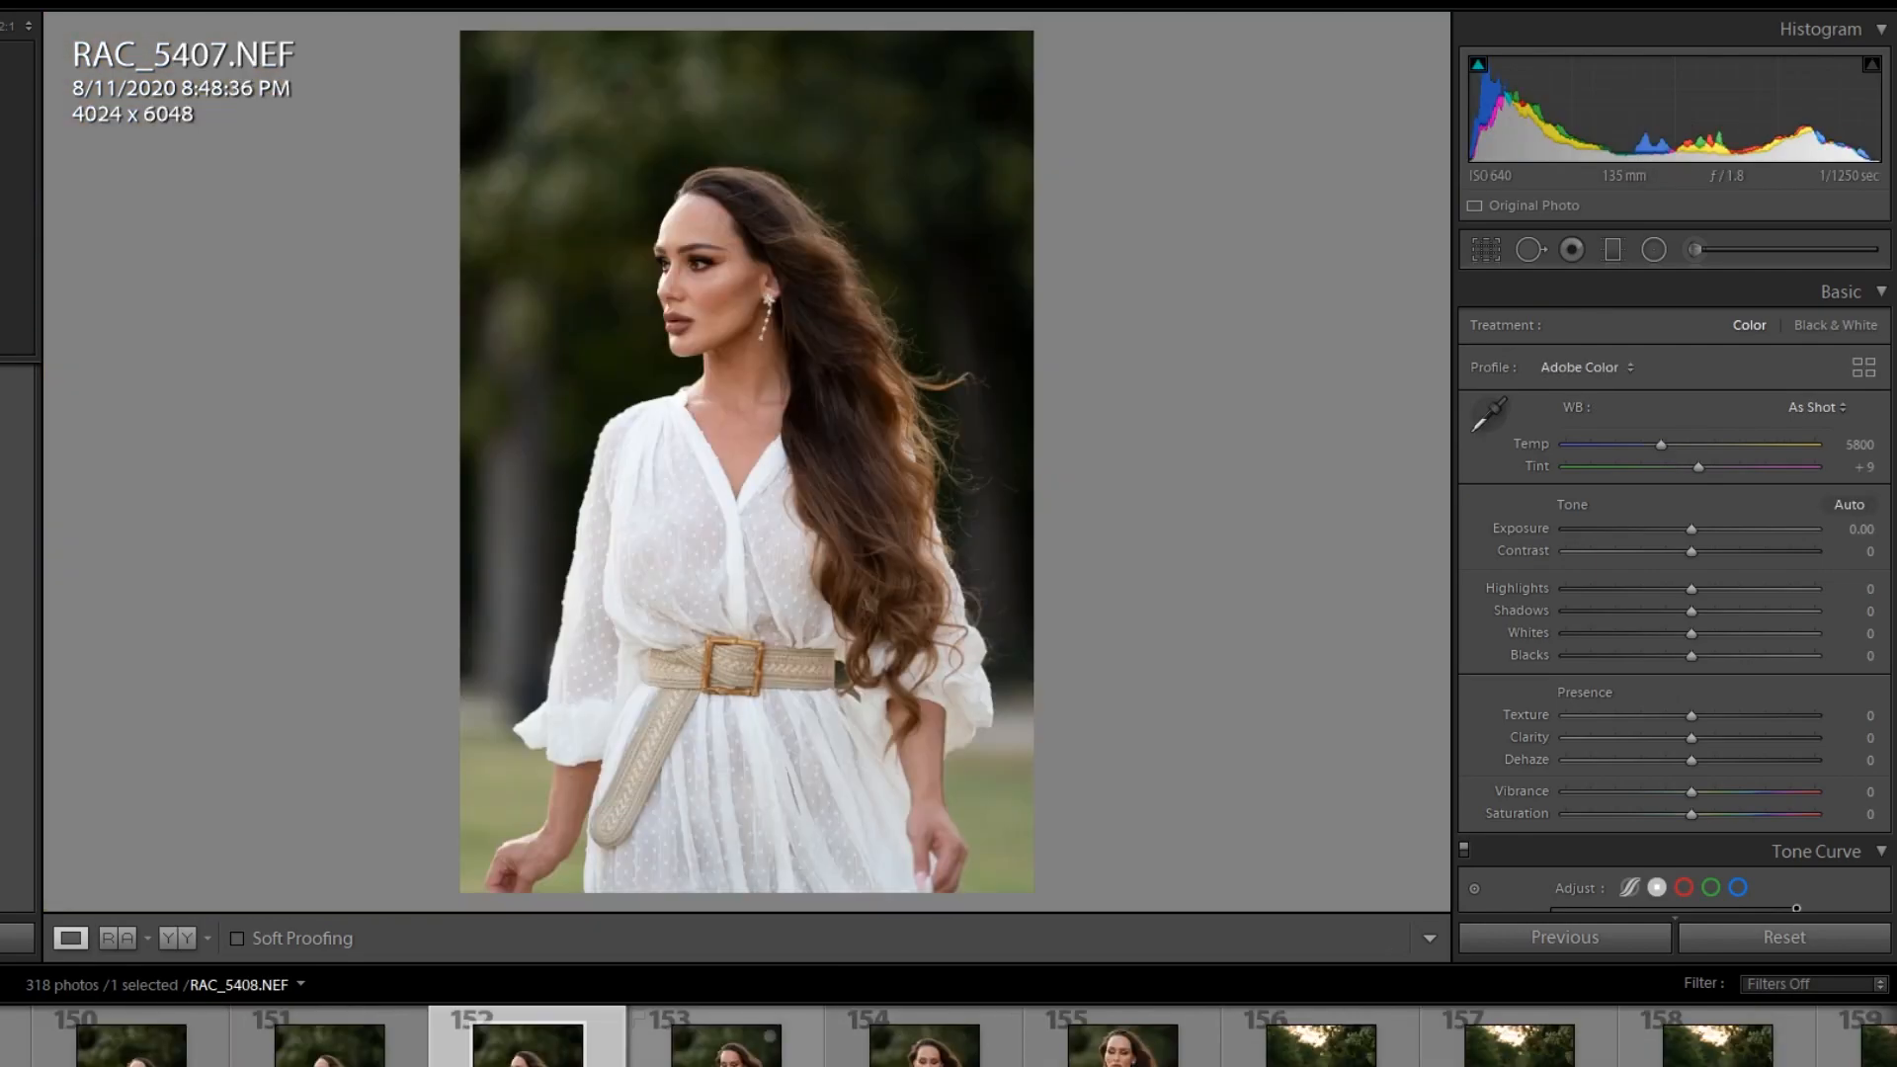
scroll(647, 1042, up, 2)
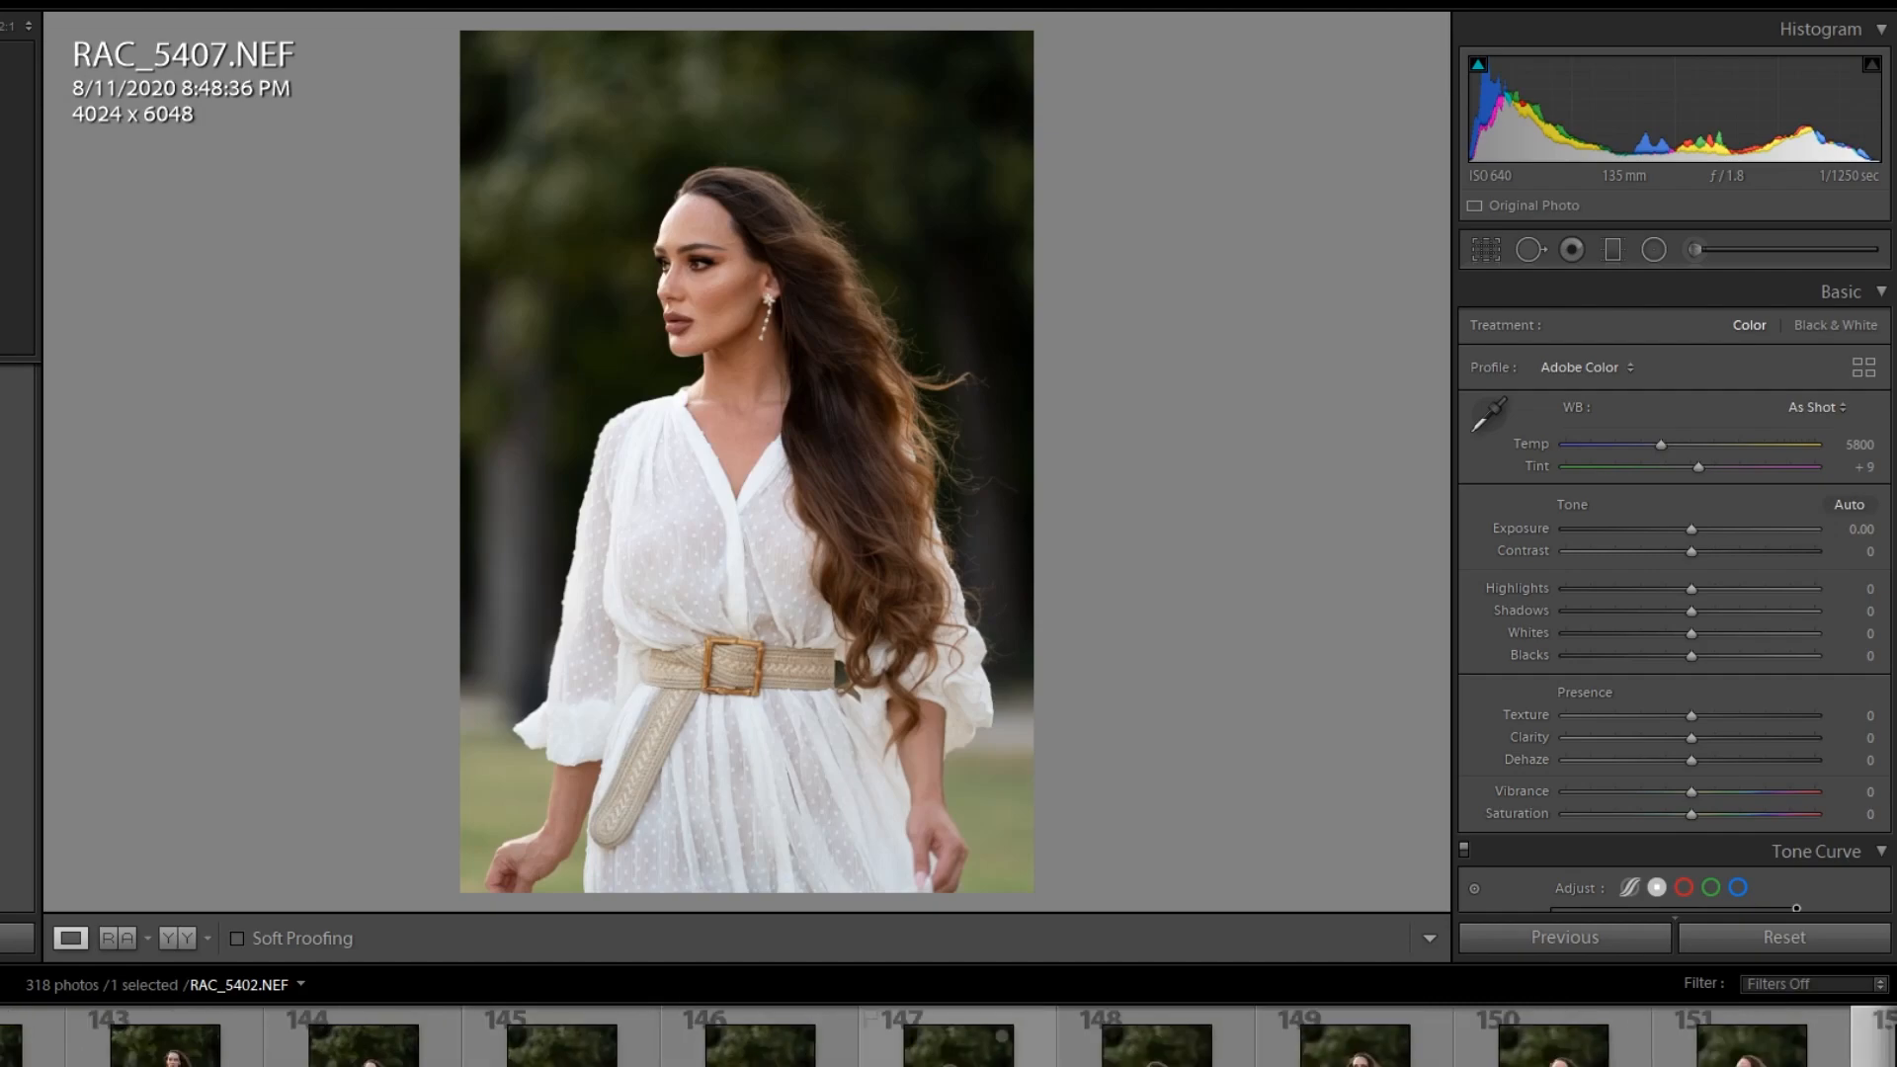
click(32, 1042)
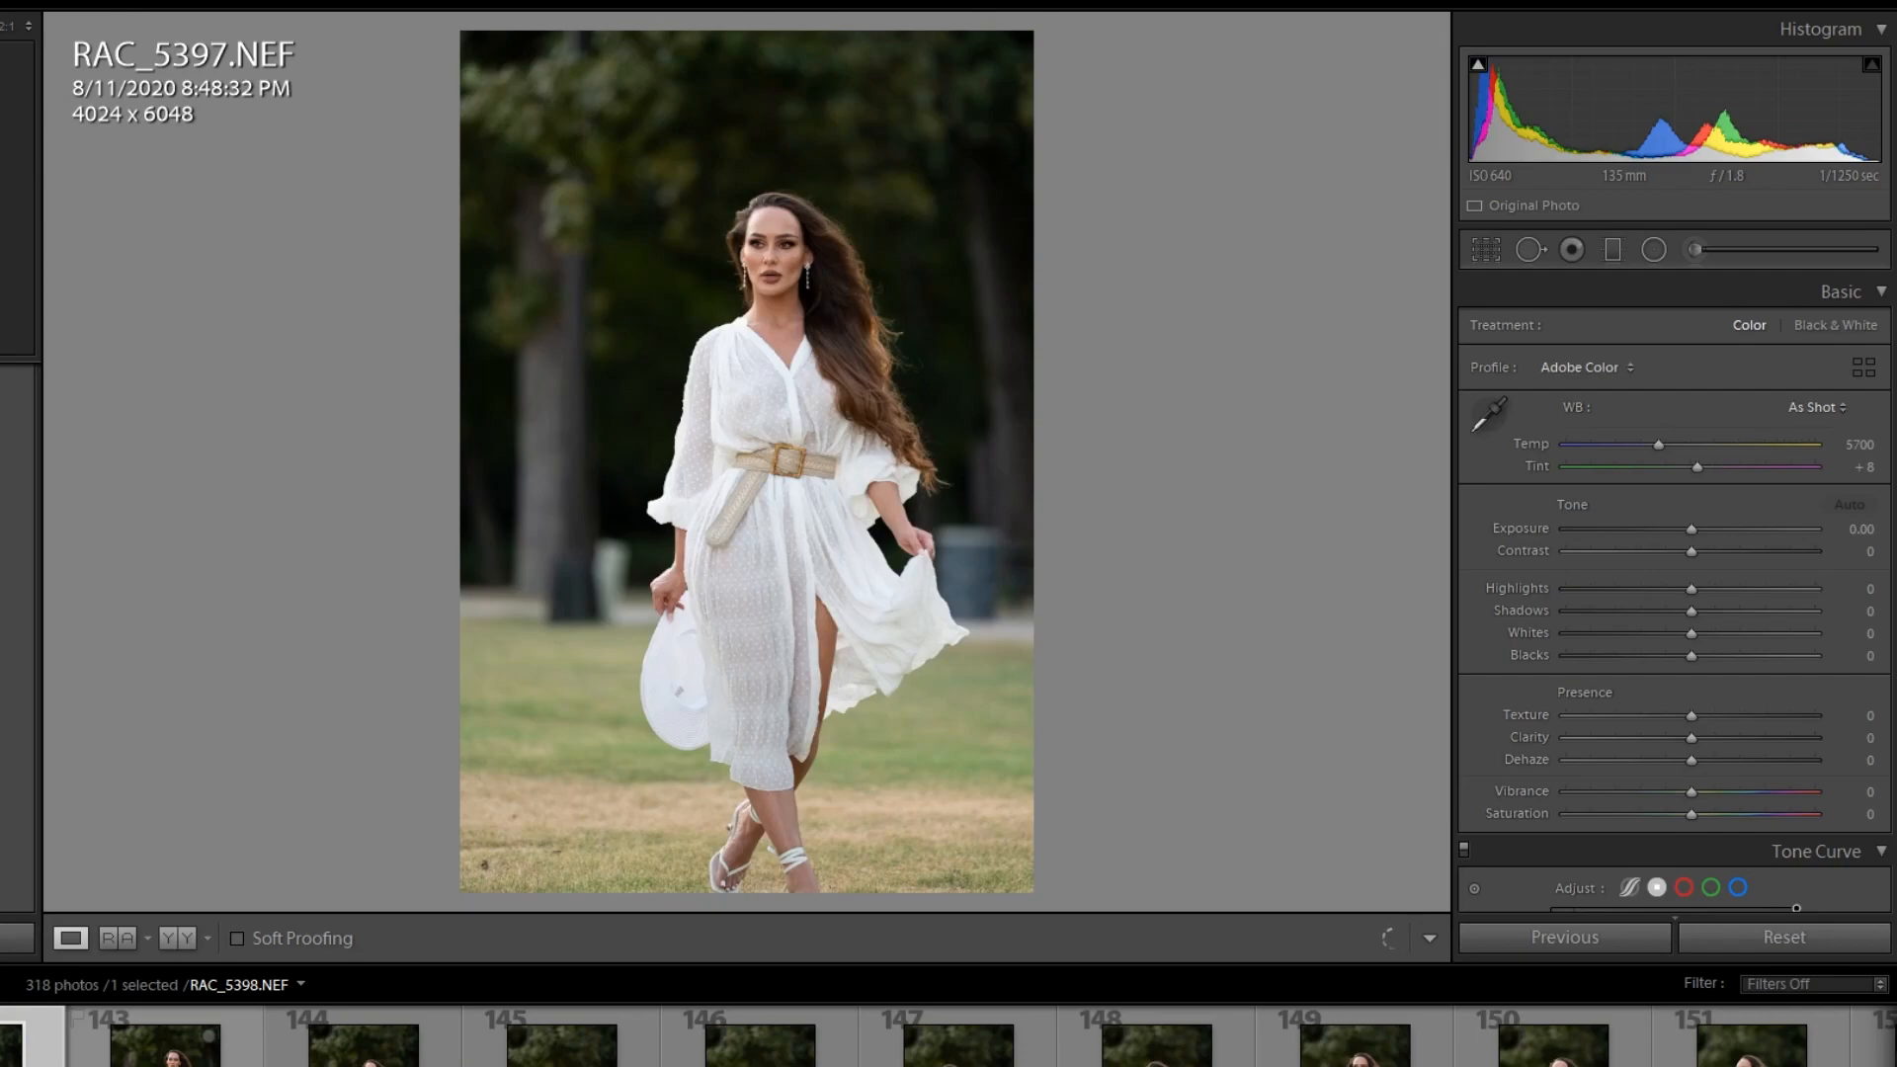
click(198, 1048)
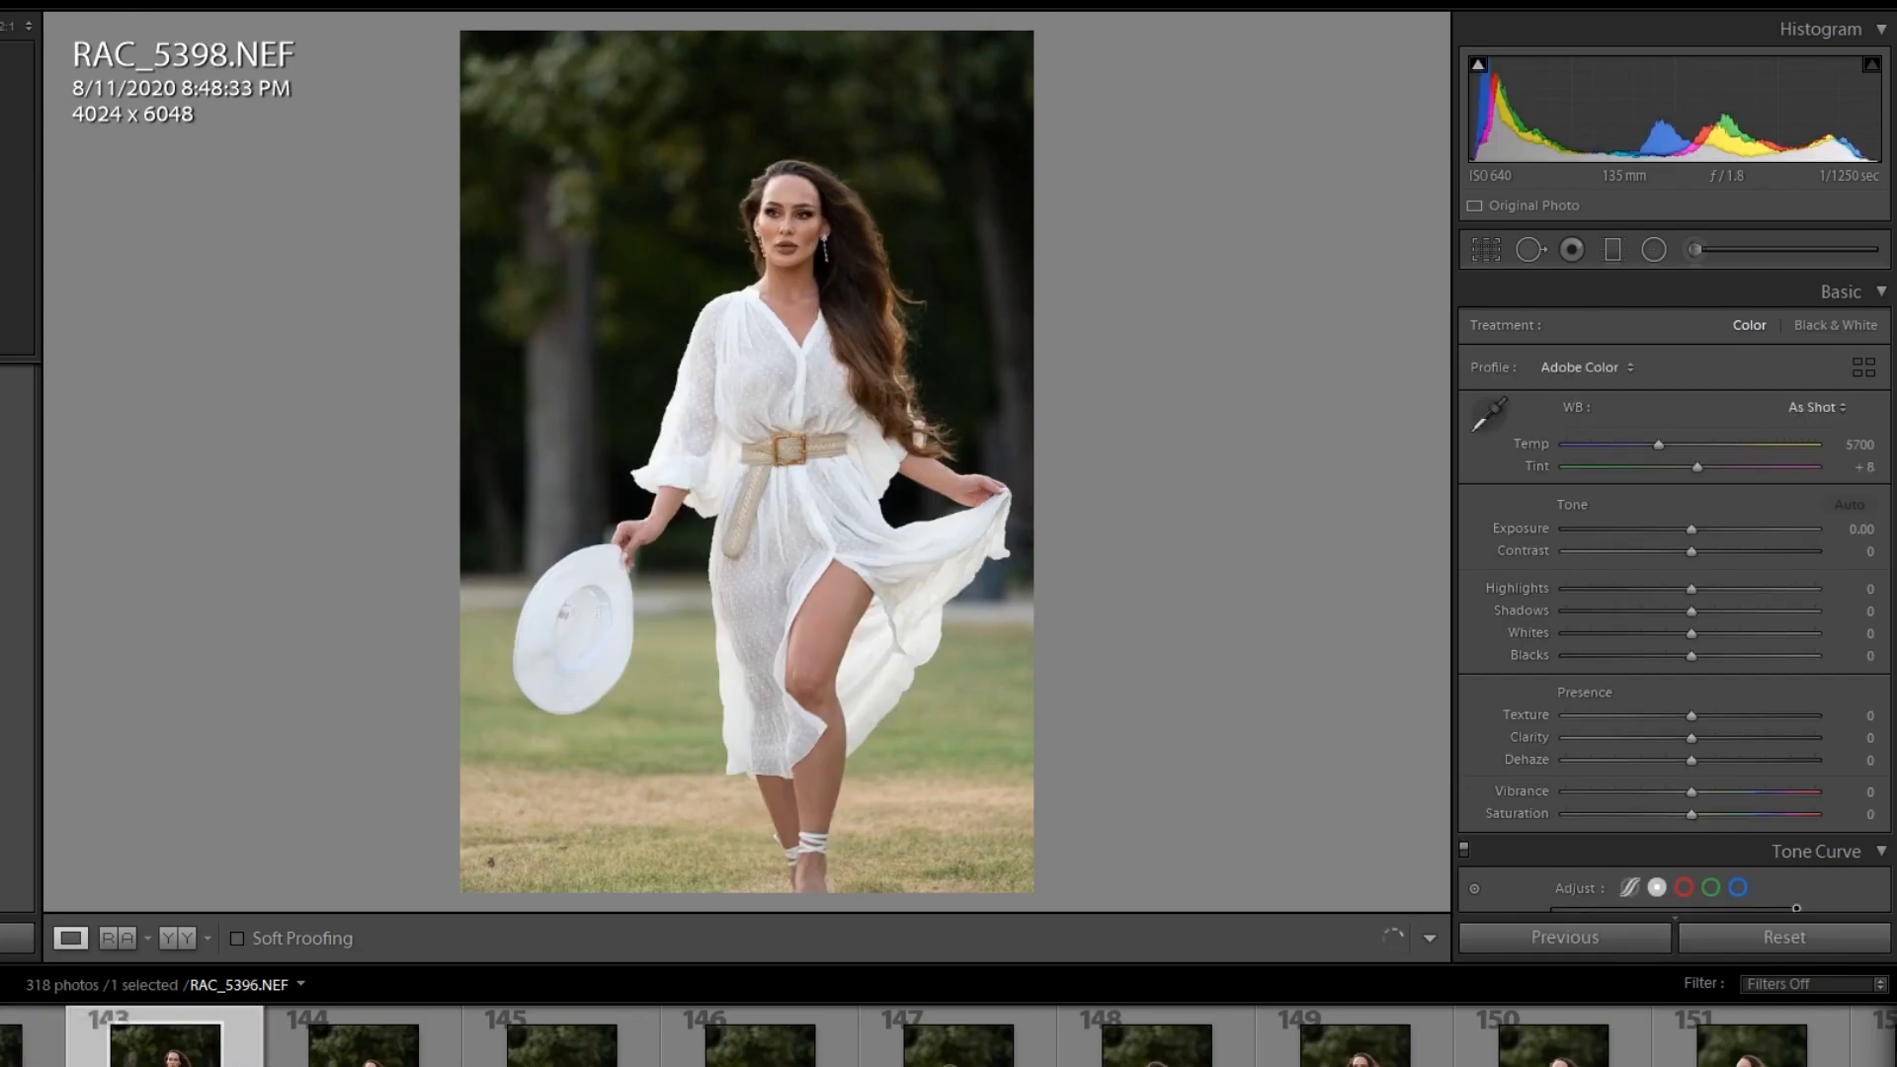
scroll(948, 1037, up, 7)
click(35, 1042)
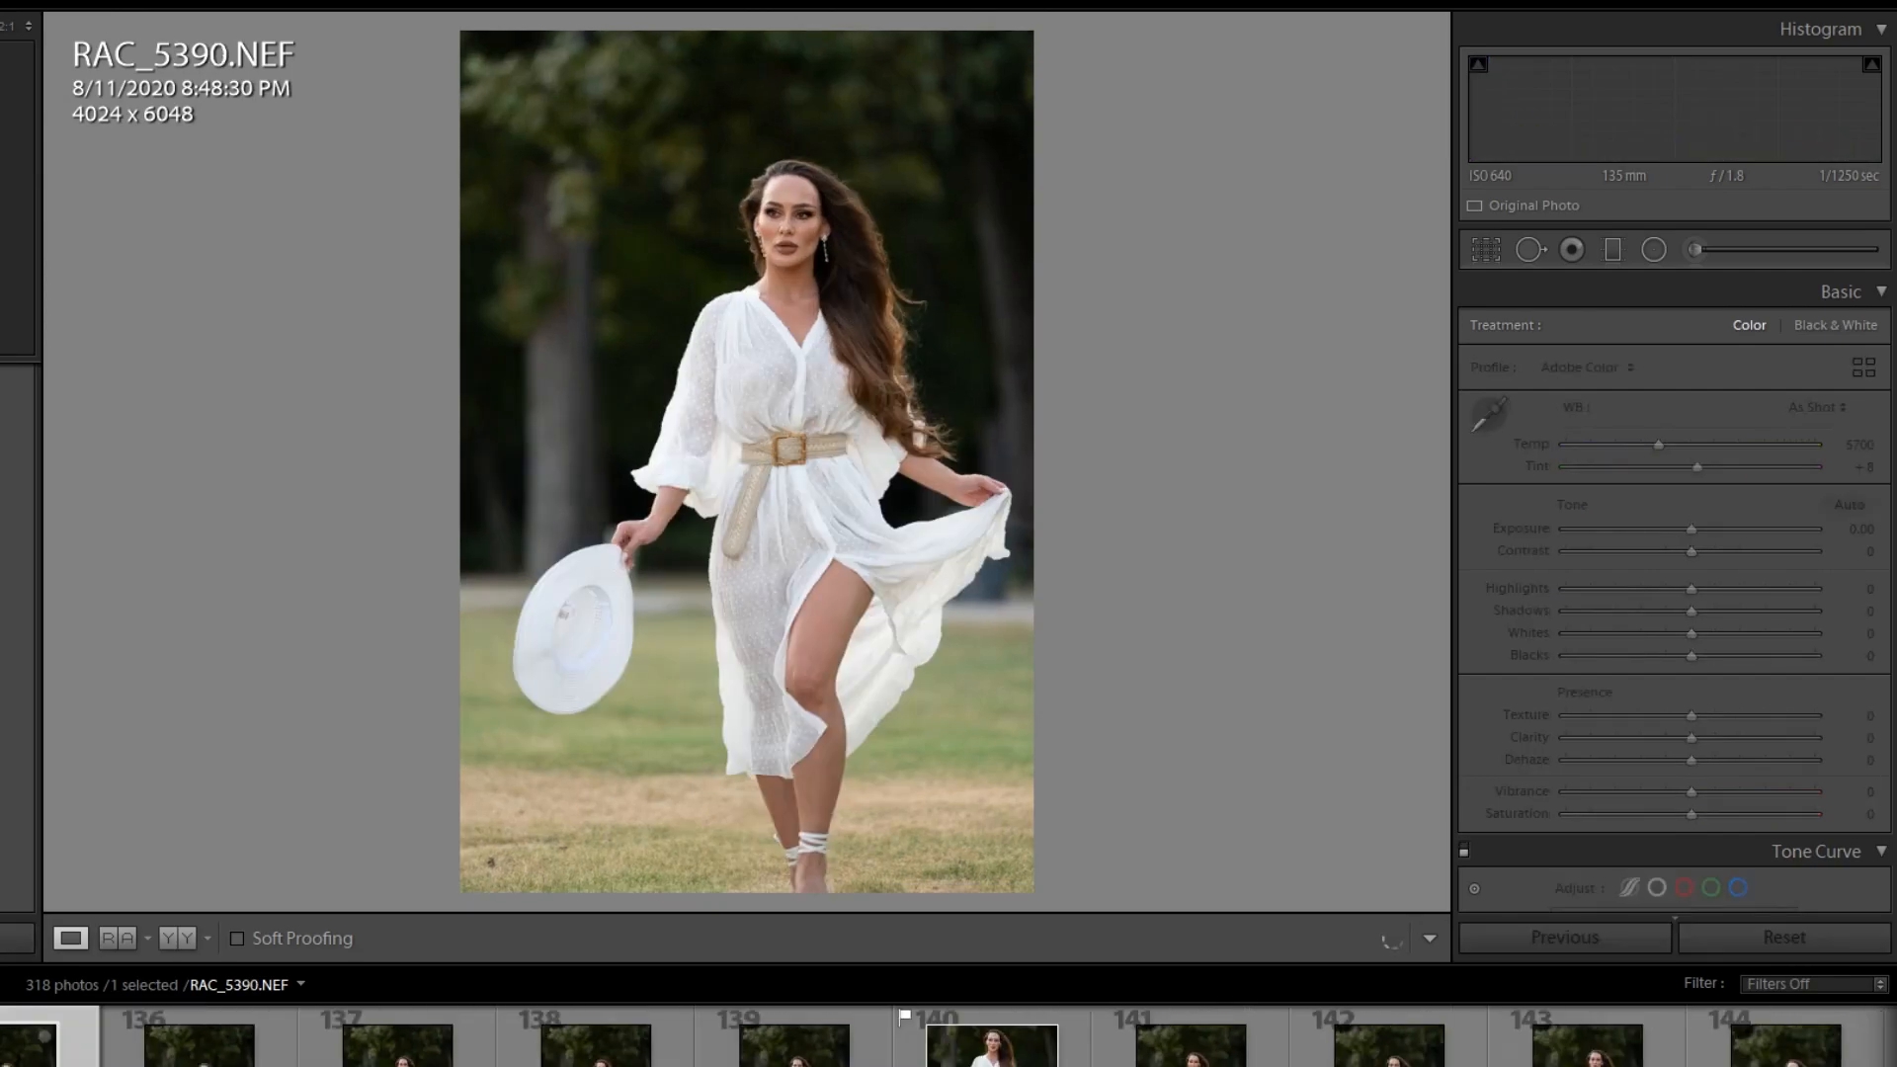
scroll(949, 1038, down, 8)
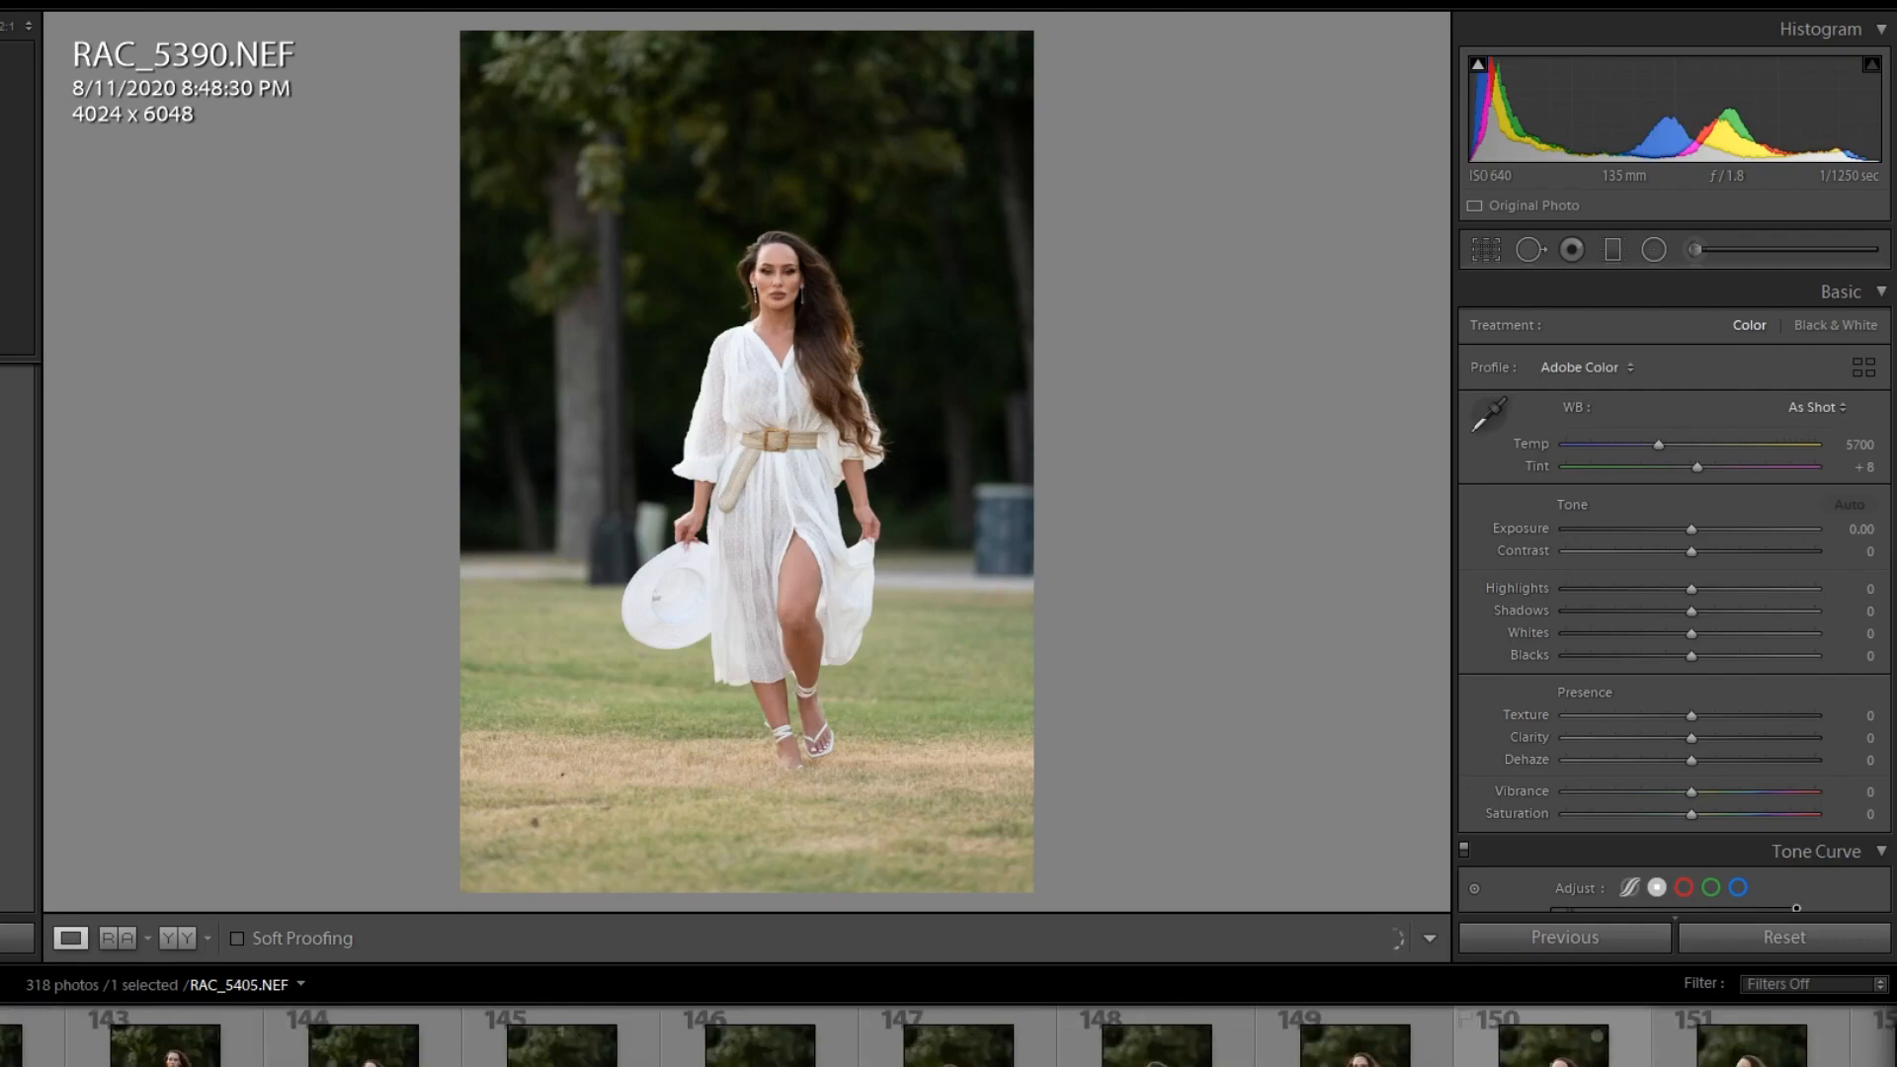